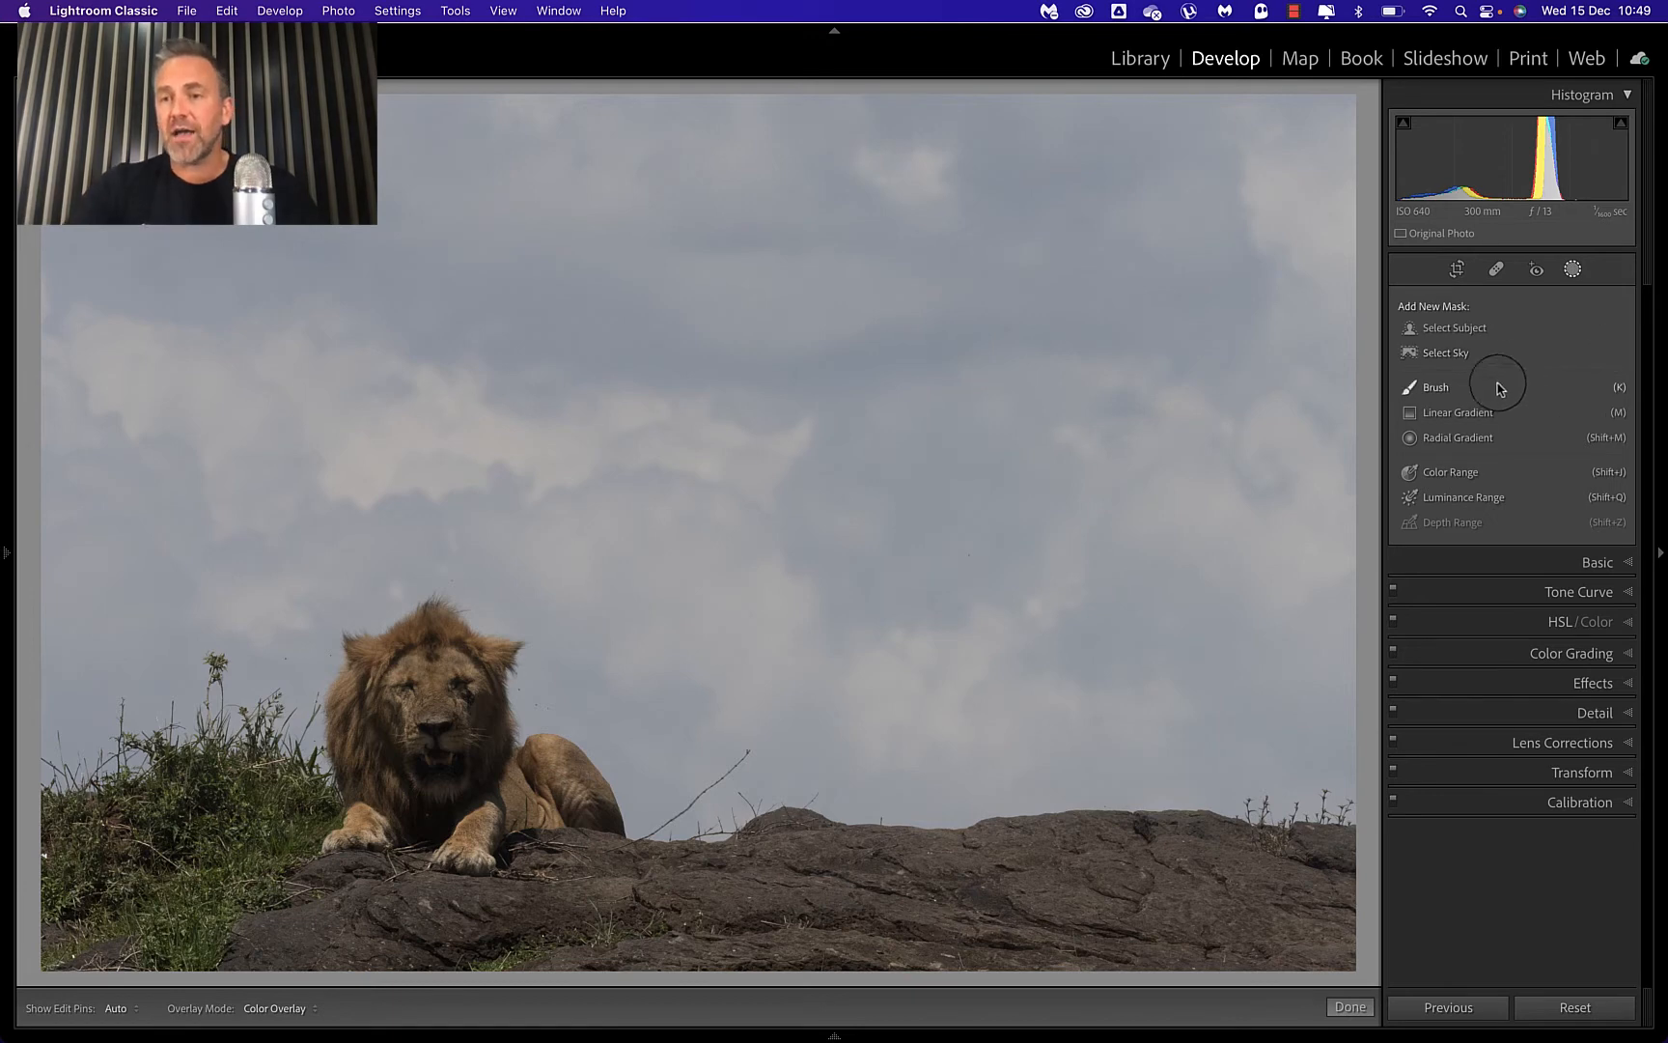
Mask the lion with Select Subject, and try Shadows and Saturation adjustments before resetting them.
left_click(1464, 331)
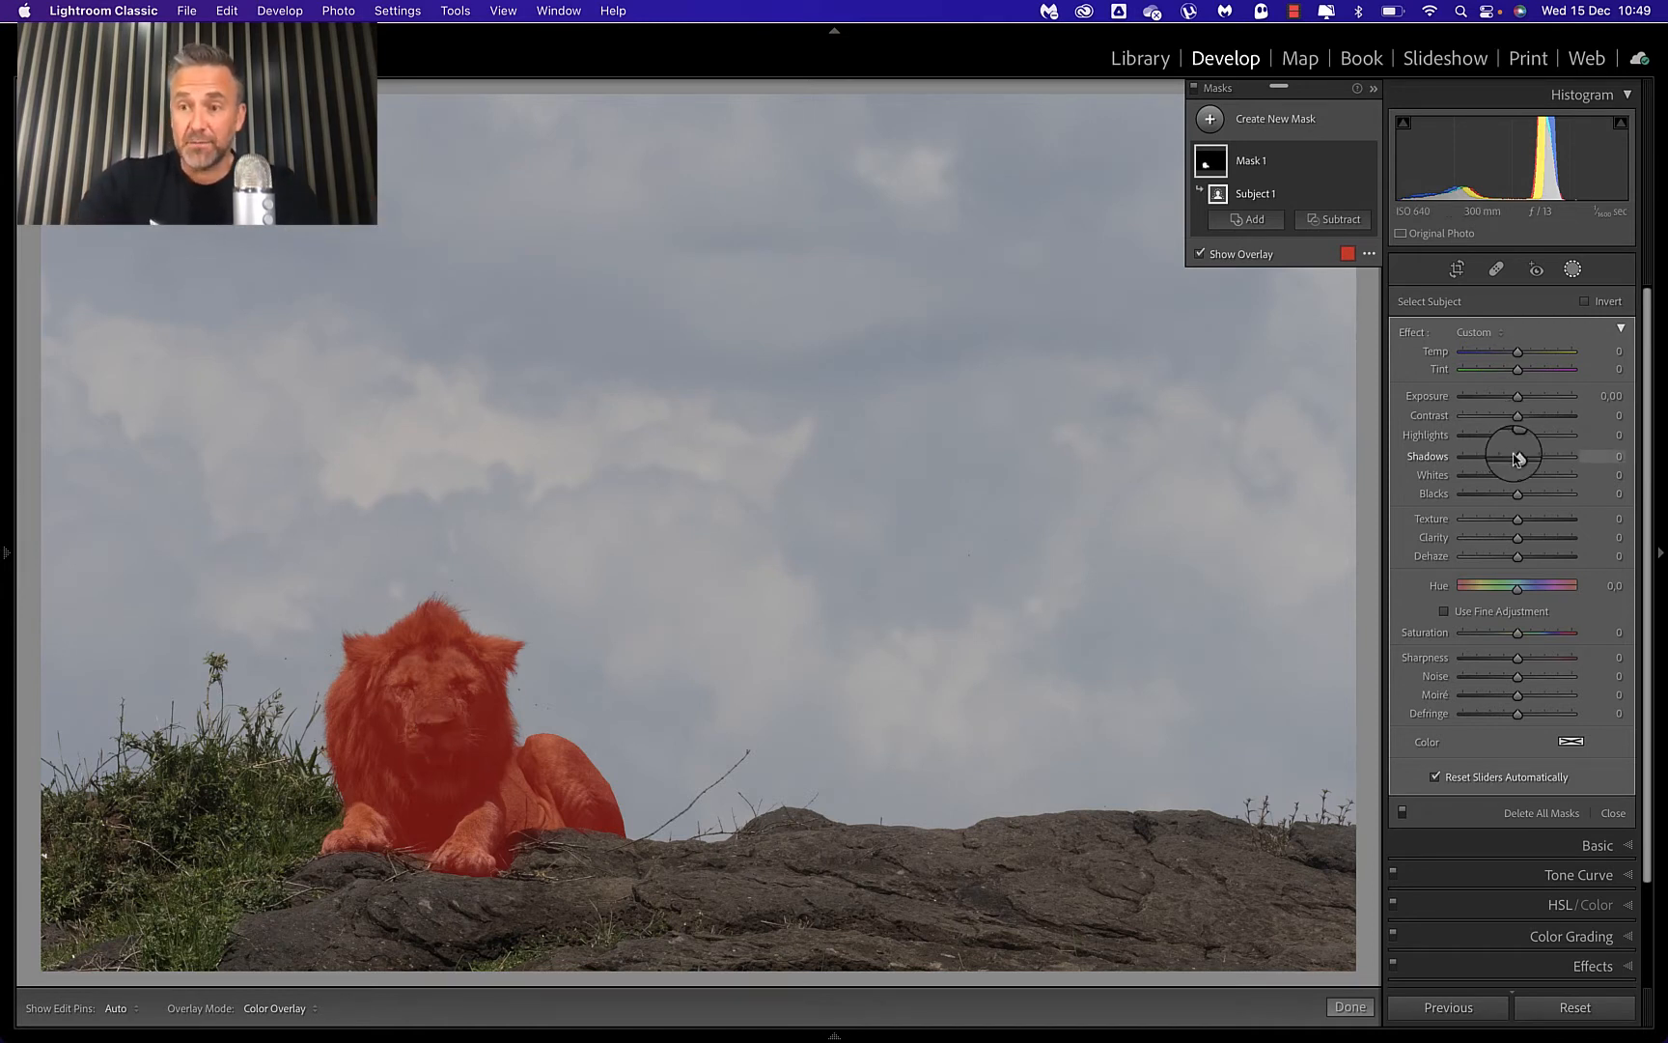
mouse_move(1517, 458)
left_mouse_down()
mouse_move(1478, 458)
mouse_move(1525, 458)
left_mouse_up()
mouse_move(1517, 632)
left_mouse_down()
mouse_move(1419, 633)
mouse_move(1664, 644)
mouse_move(1493, 647)
left_mouse_up()
double_click(1492, 637)
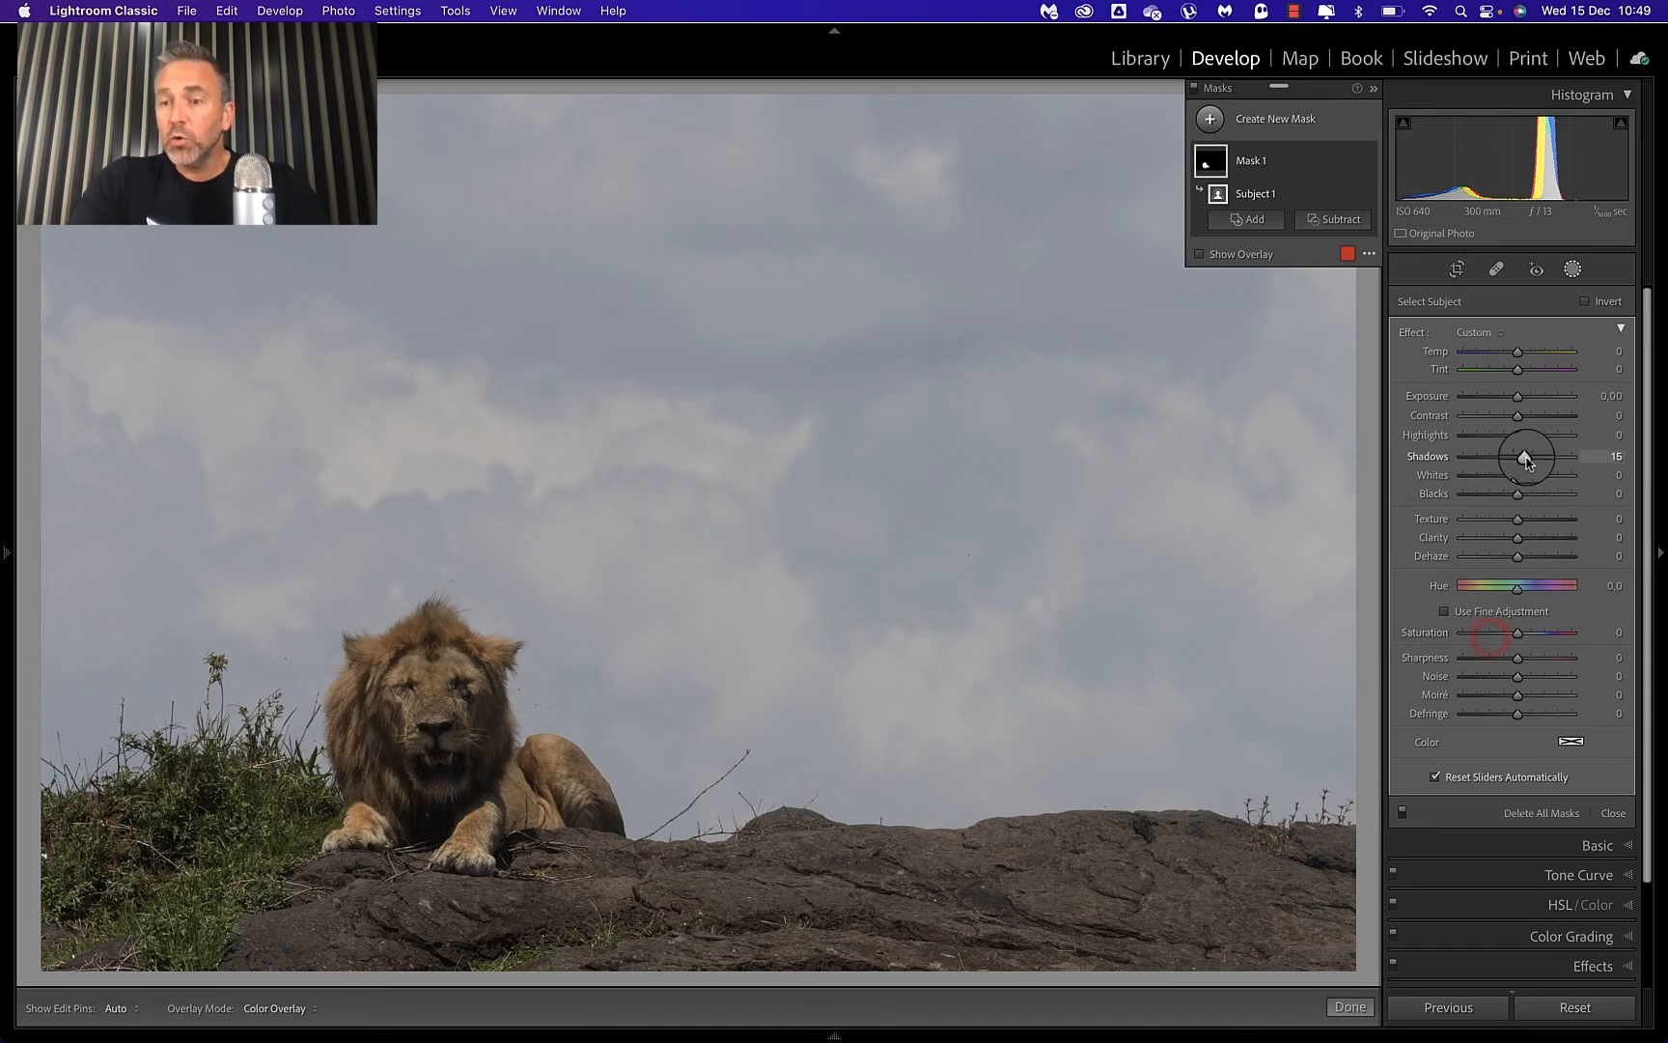
key("o")
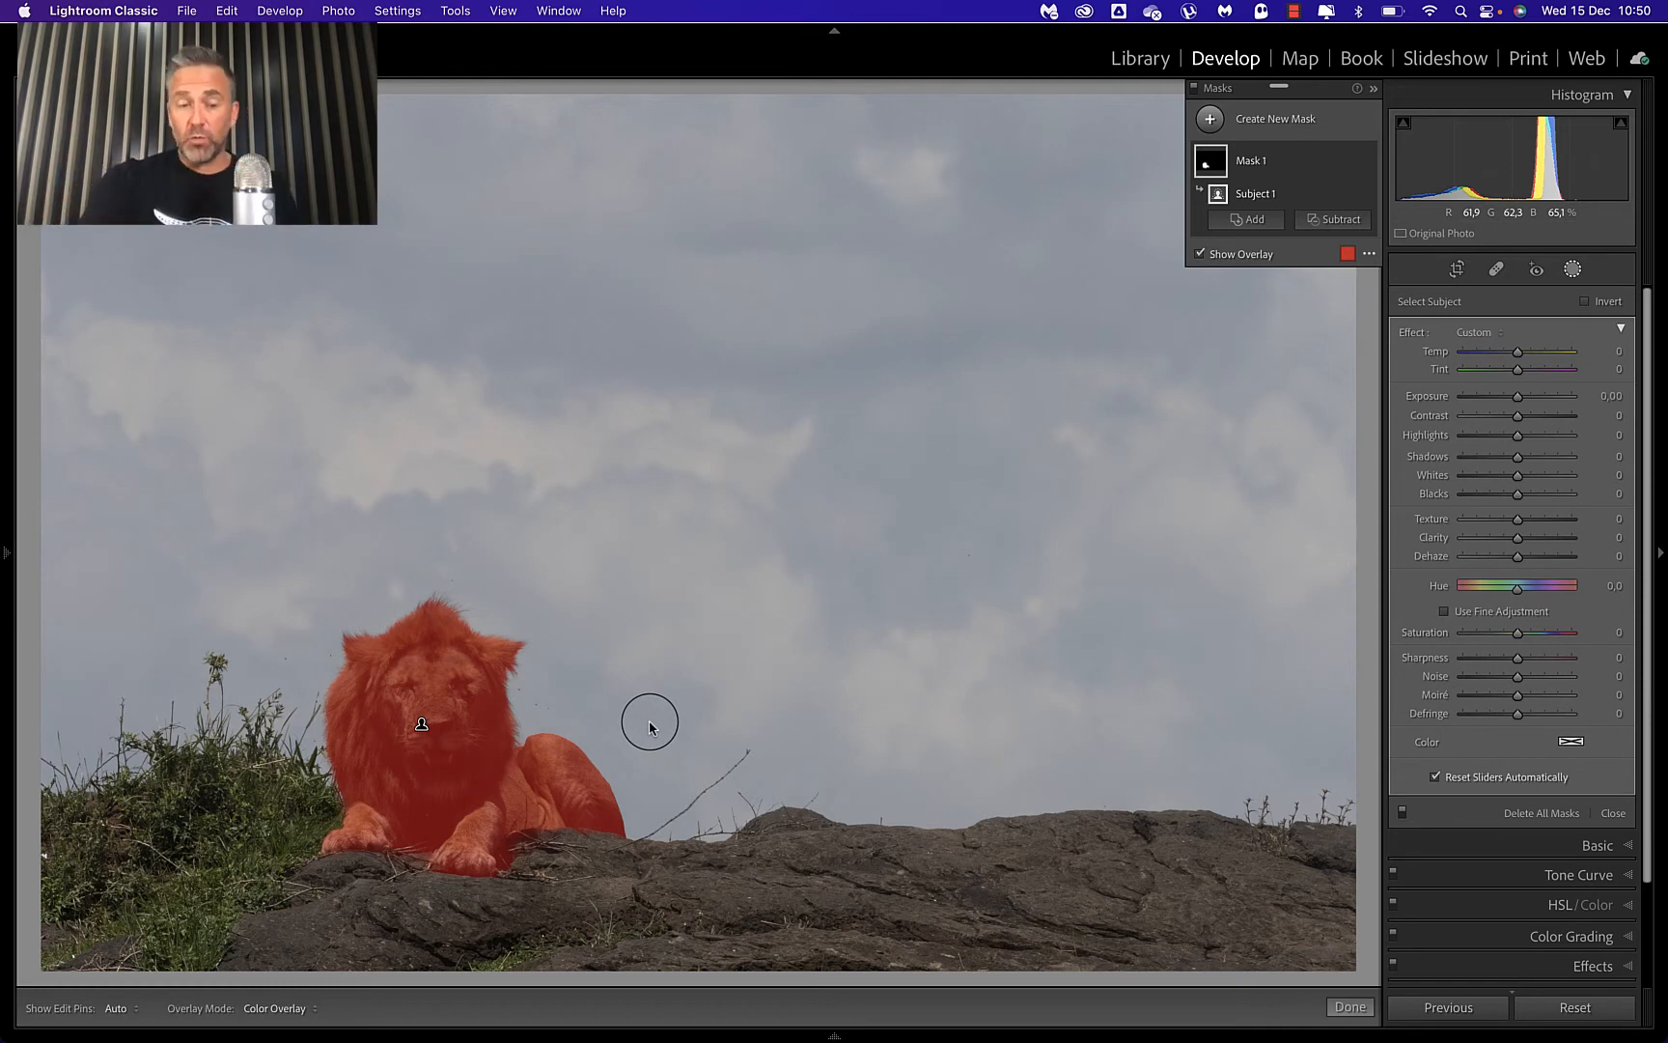
Invert the subject mask and try Exposure at about 0.33 on the surroundings before resetting it.
left_click(1583, 302)
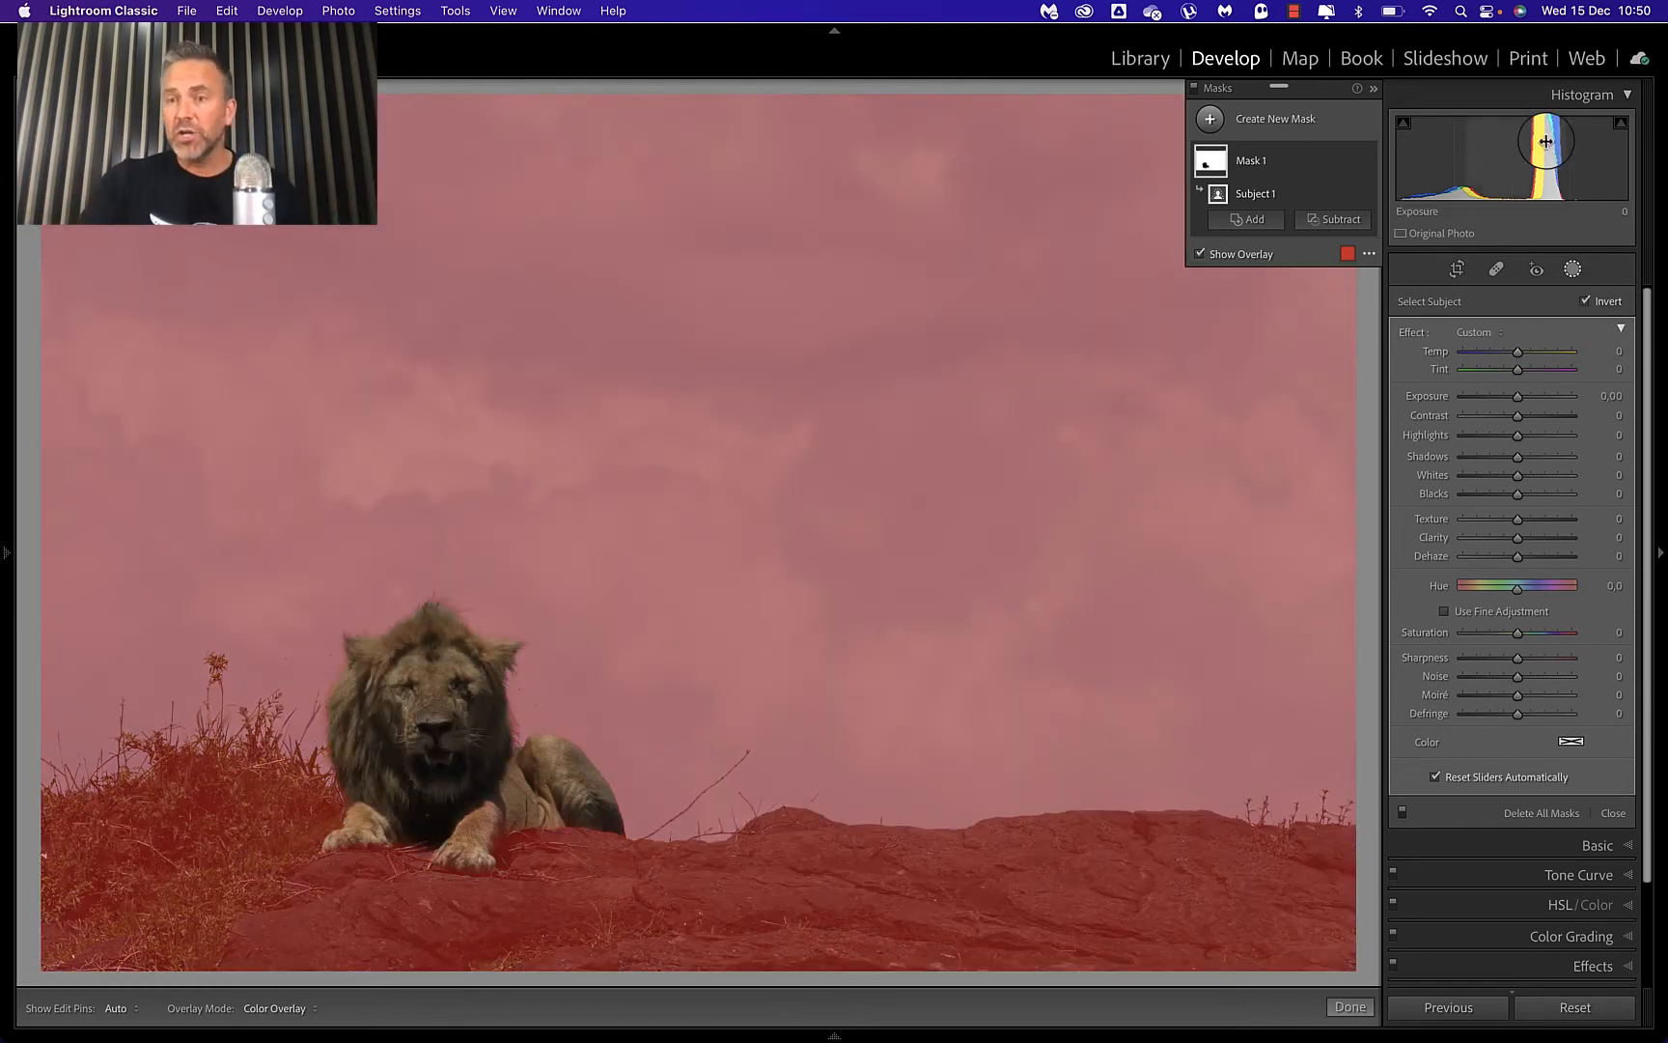
left_click(1517, 397)
mouse_move(1518, 398)
left_mouse_down()
mouse_move(1505, 396)
mouse_move(1518, 394)
left_mouse_up()
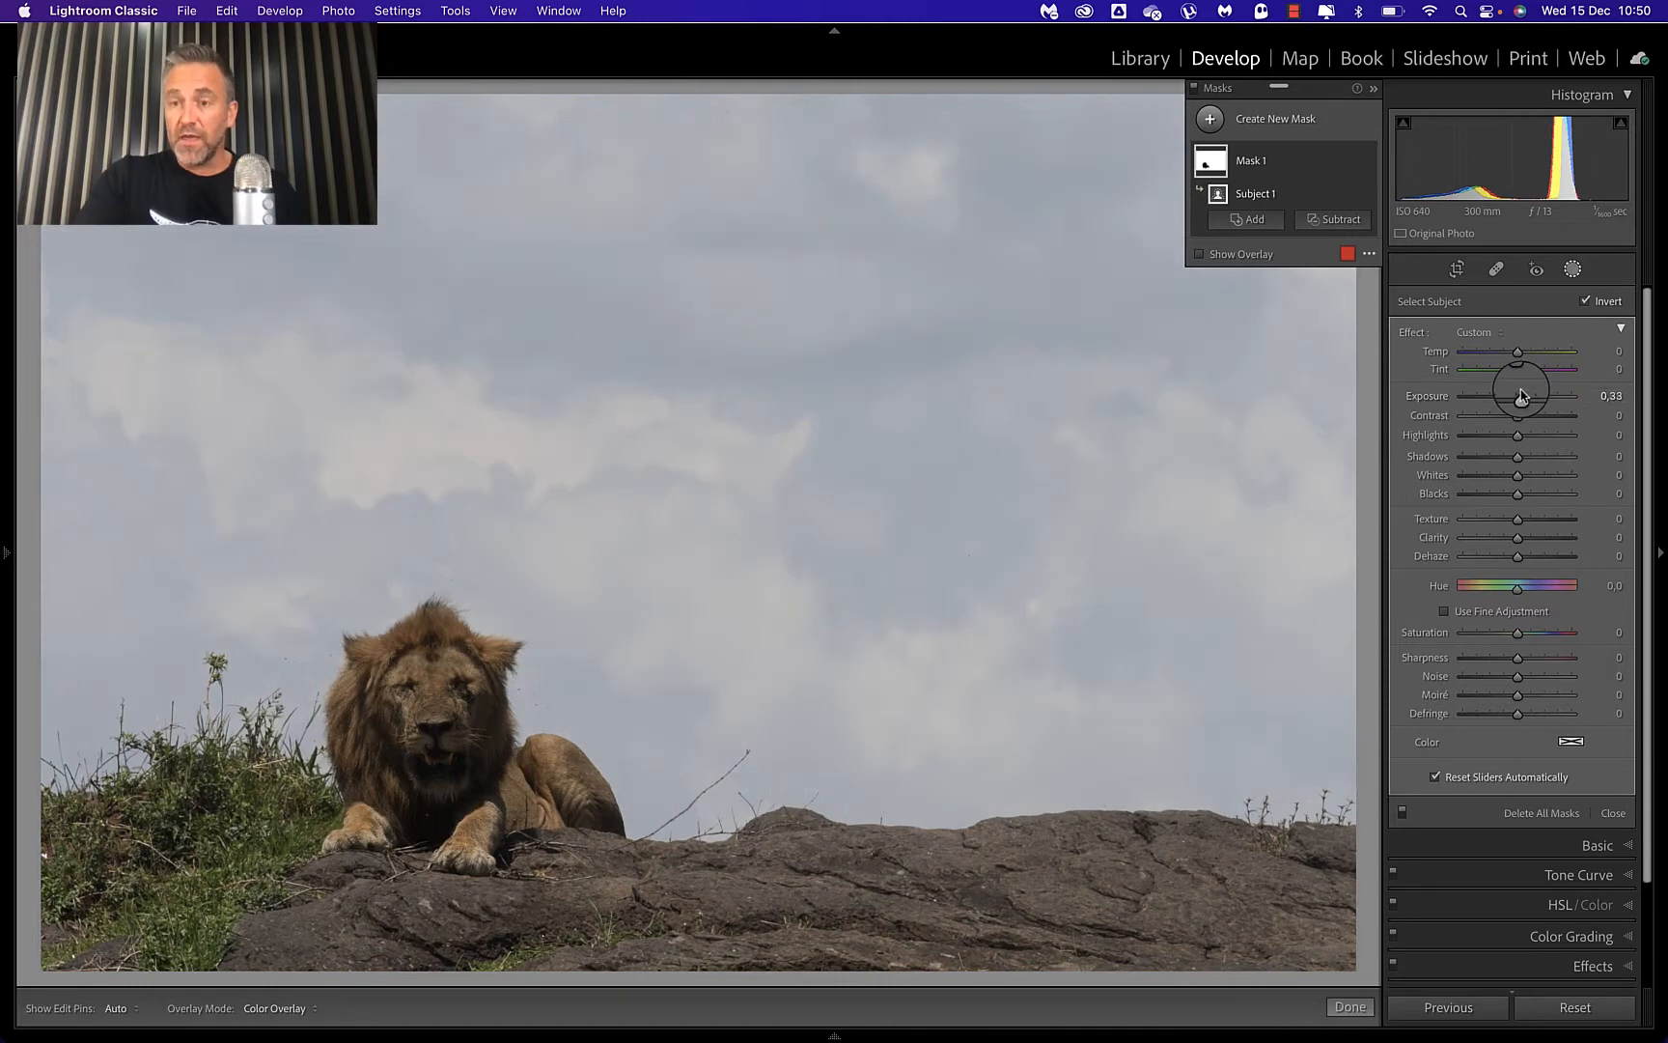
double_click(1519, 398)
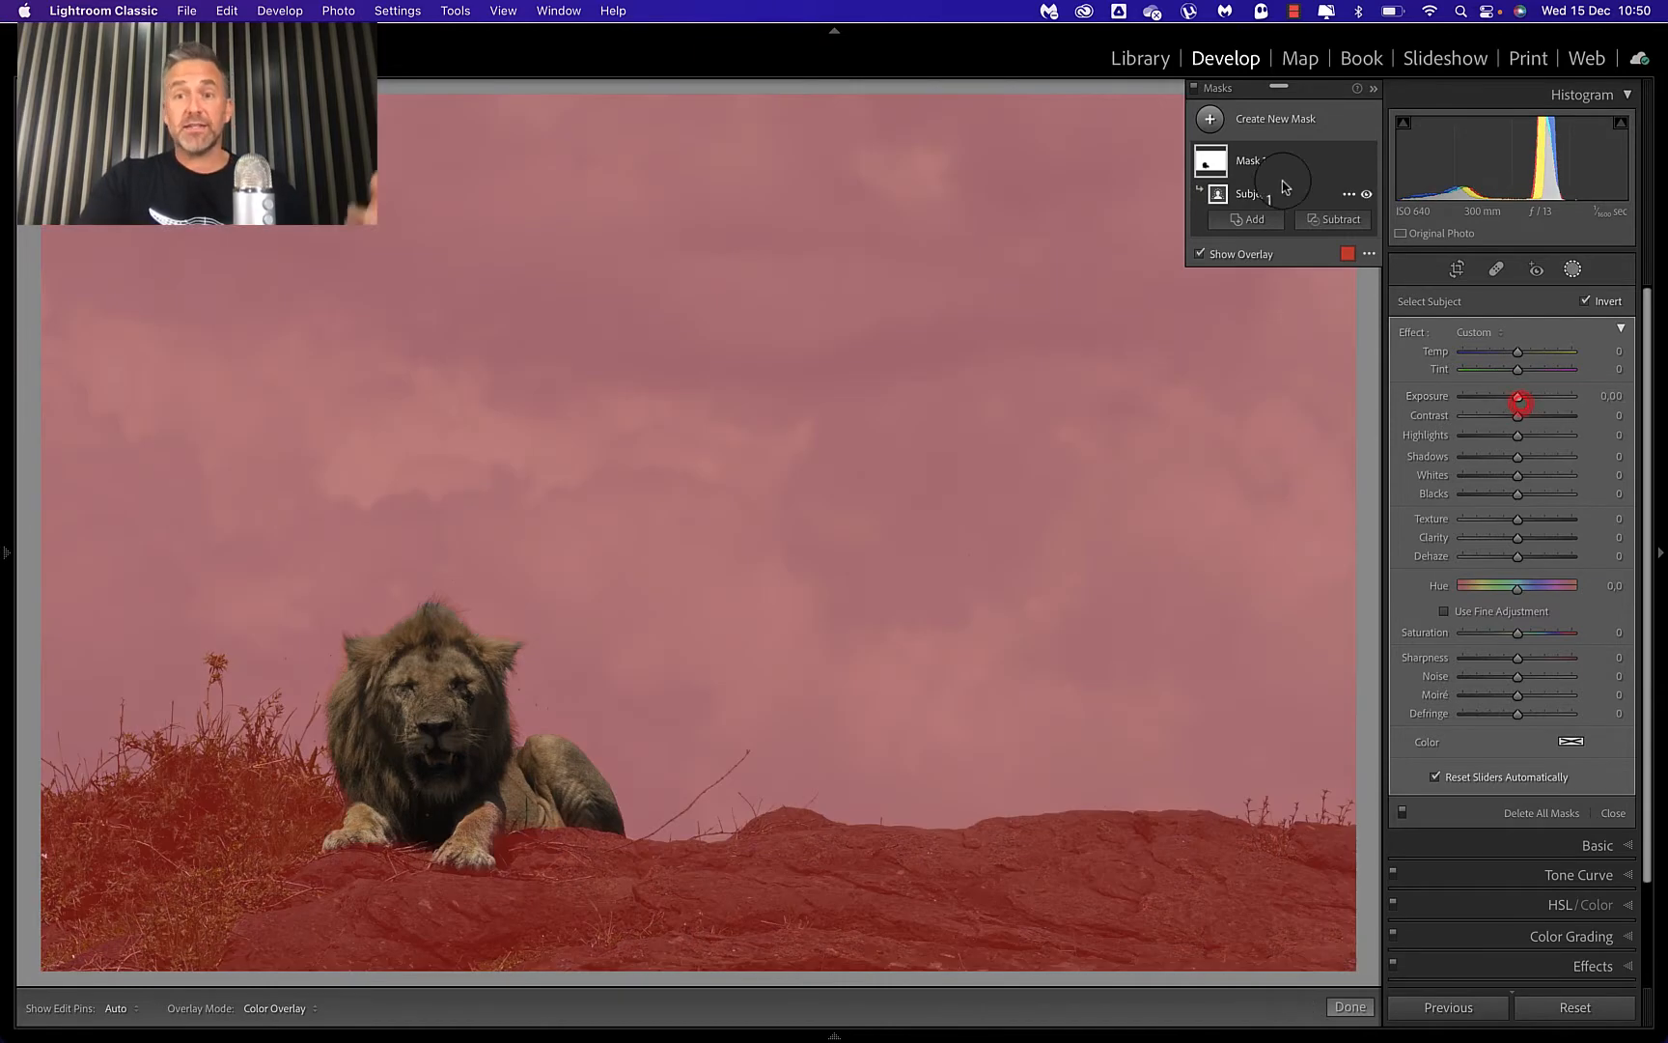
Turn off the subject mask's inversion and delete Mask 1.
left_click(1585, 298)
left_click(1584, 298)
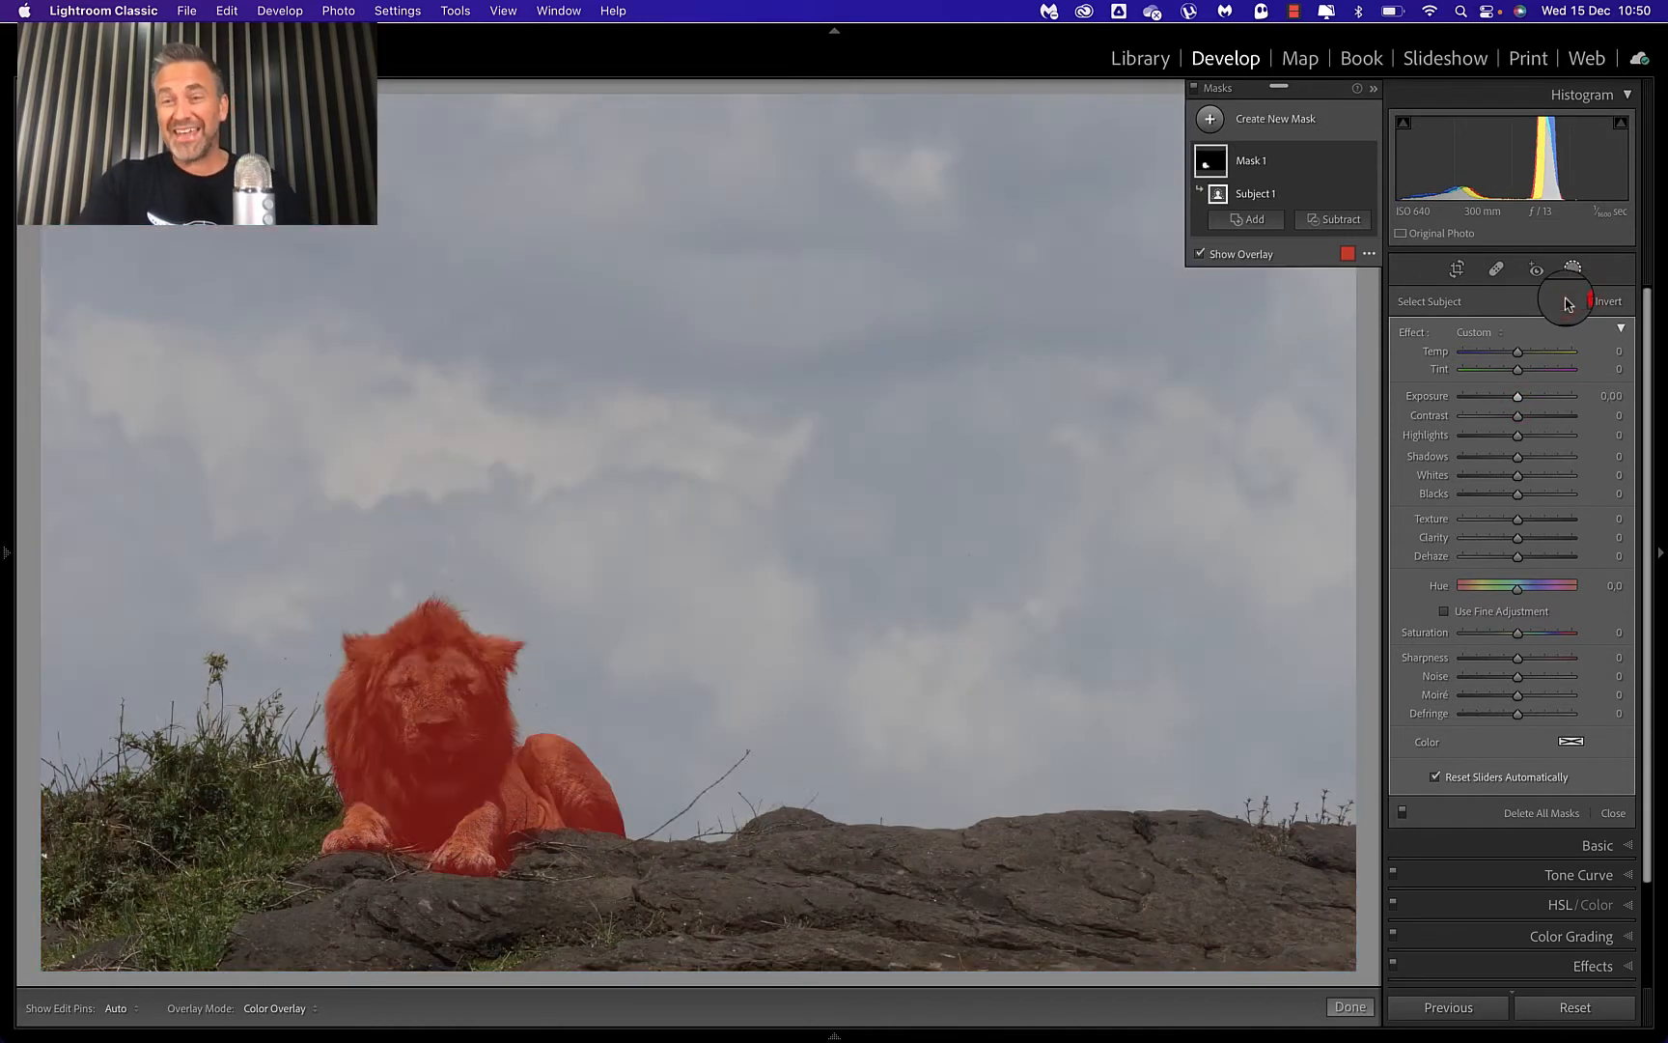
left_click(1349, 161)
left_click(1390, 275)
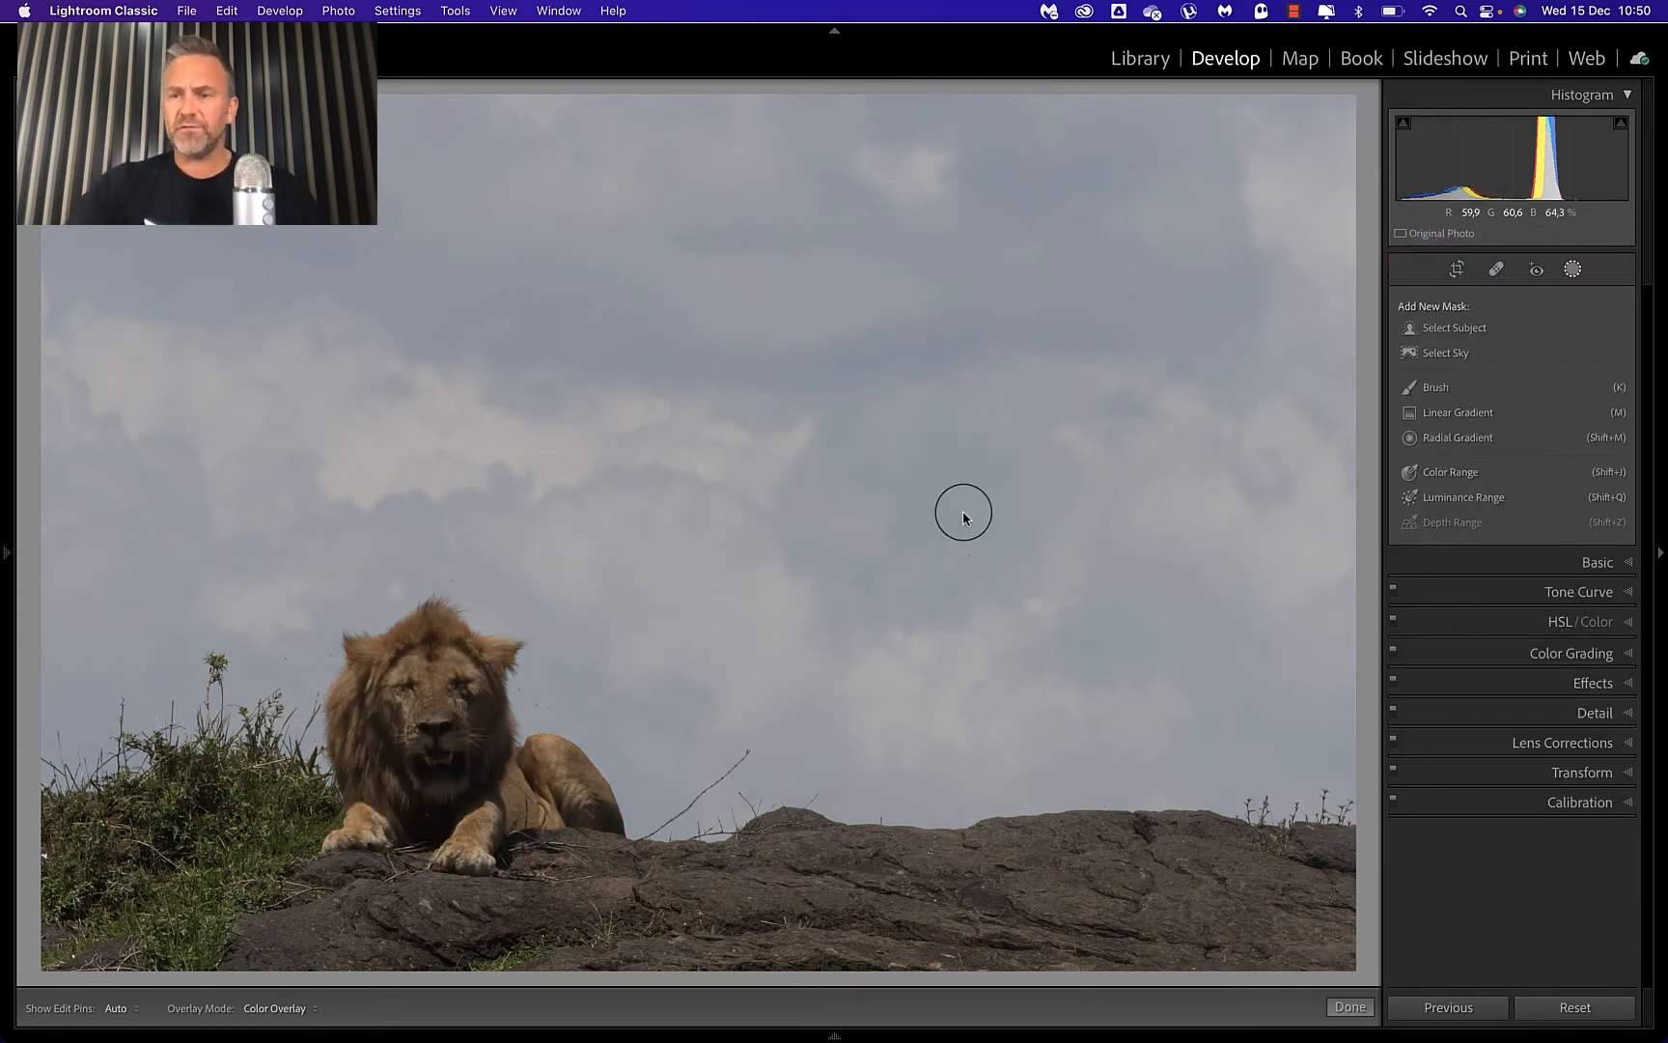
Mask the sky with Select Sky and try Dehaze at about 24 before resetting it.
left_click(1441, 353)
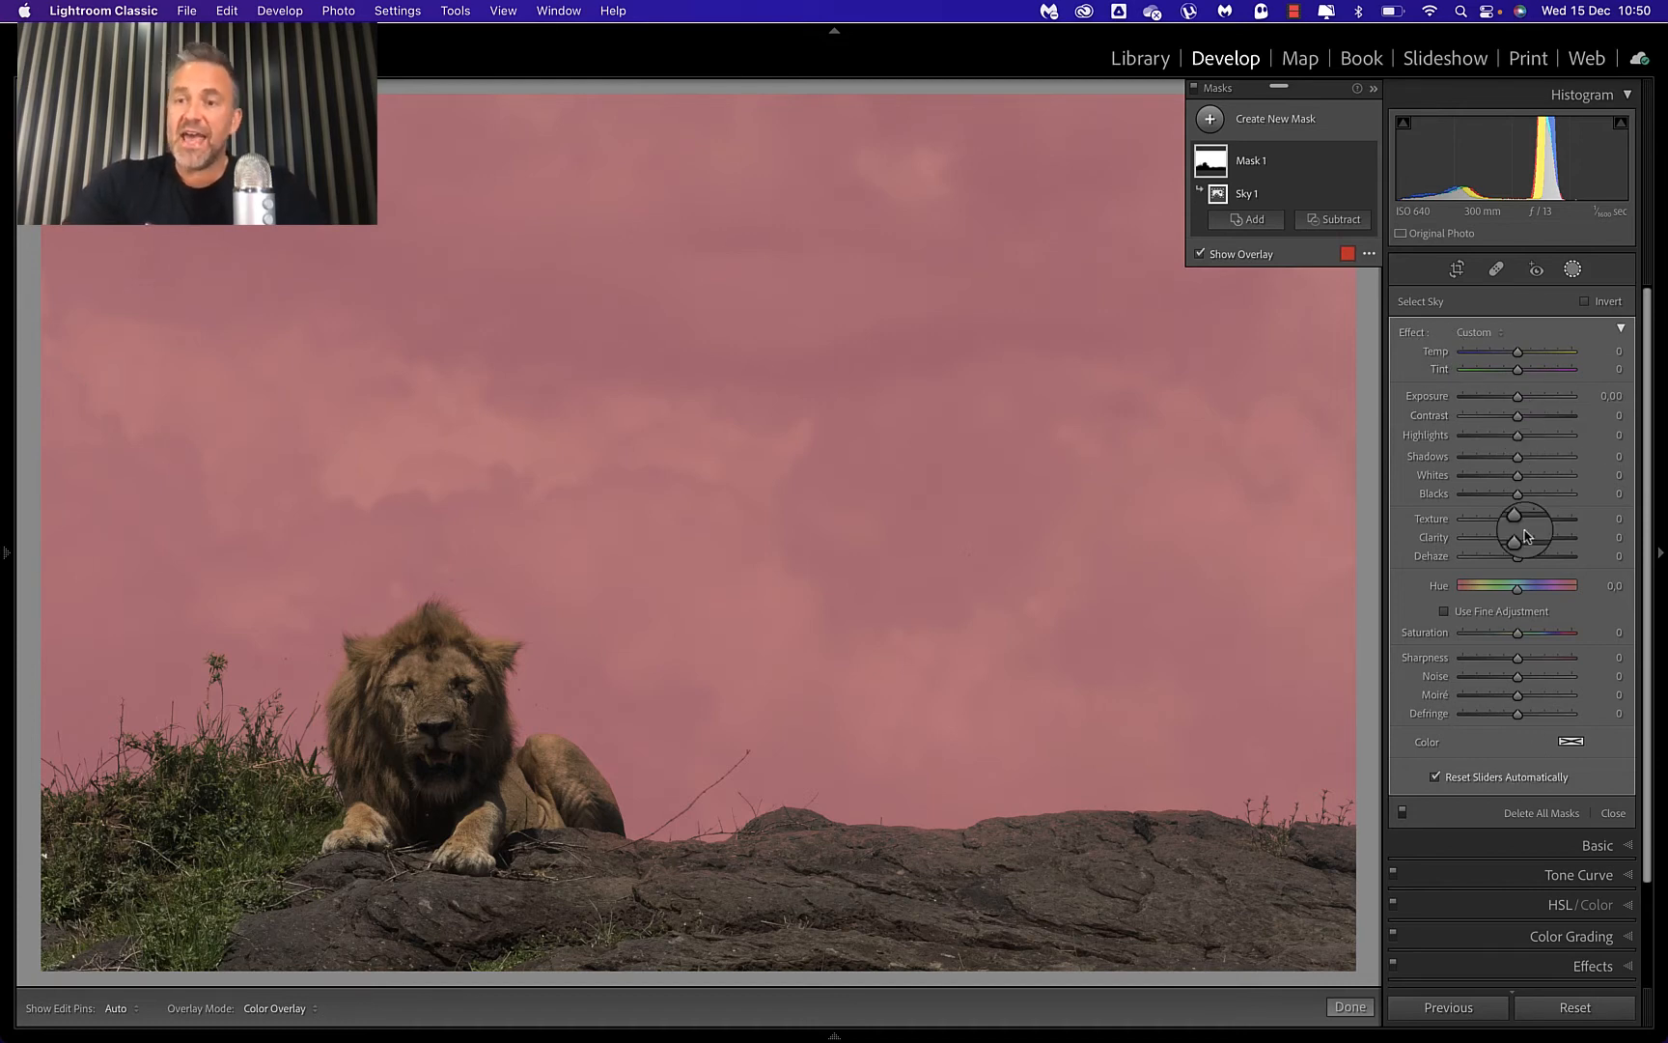
left_click_drag(1519, 566, 1531, 567)
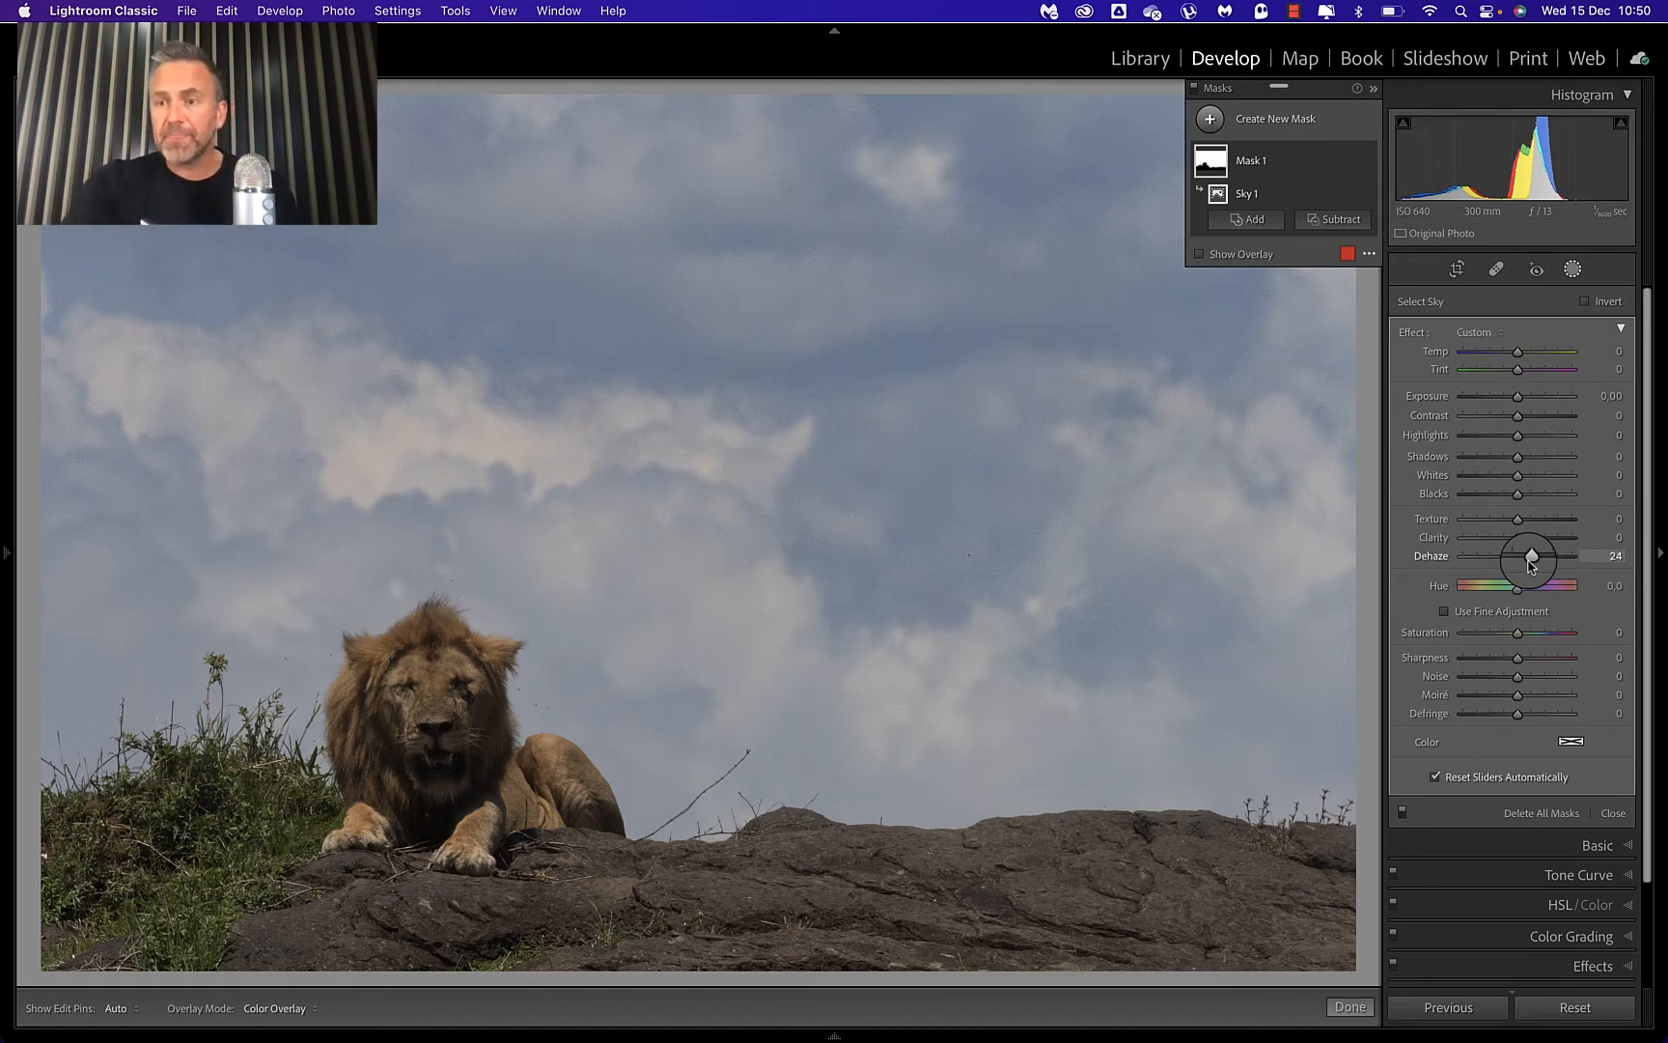
double_click(1529, 566)
key("o")
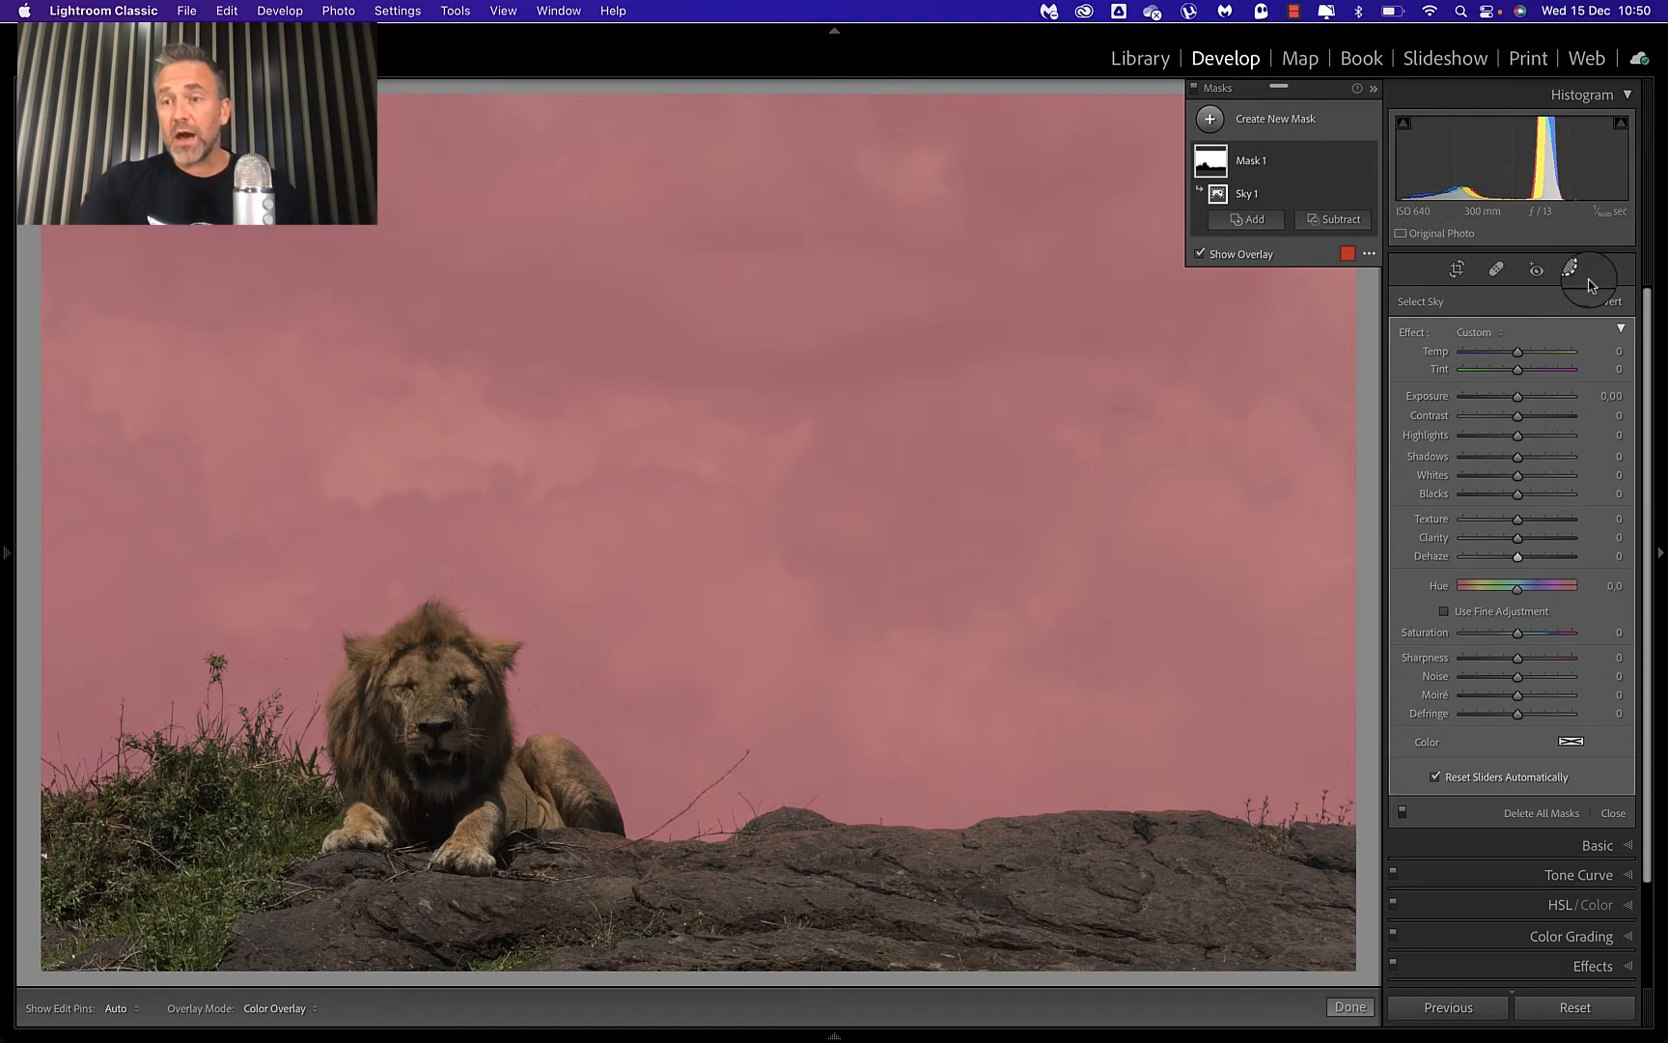
Try Exposure at about -0.17 on the inverted sky mask and delete the mask.
left_click(1584, 301)
key("o")
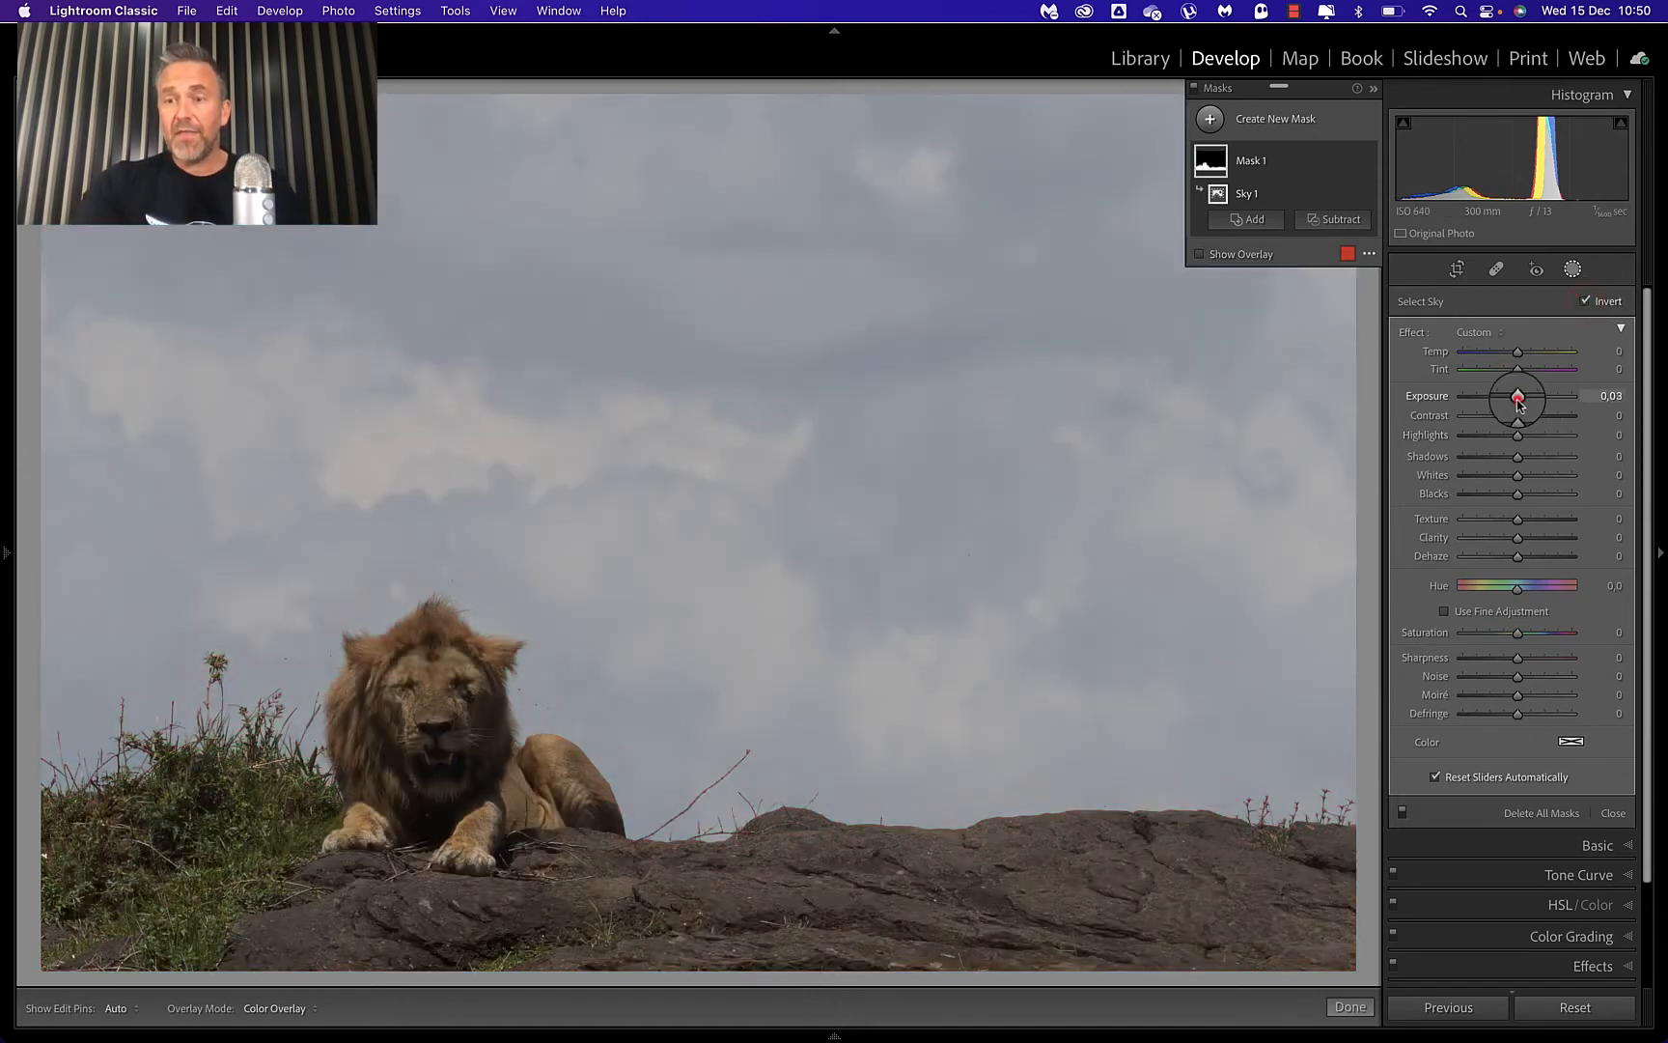
mouse_move(1517, 396)
left_mouse_down()
mouse_move(1542, 404)
mouse_move(1517, 401)
left_mouse_up()
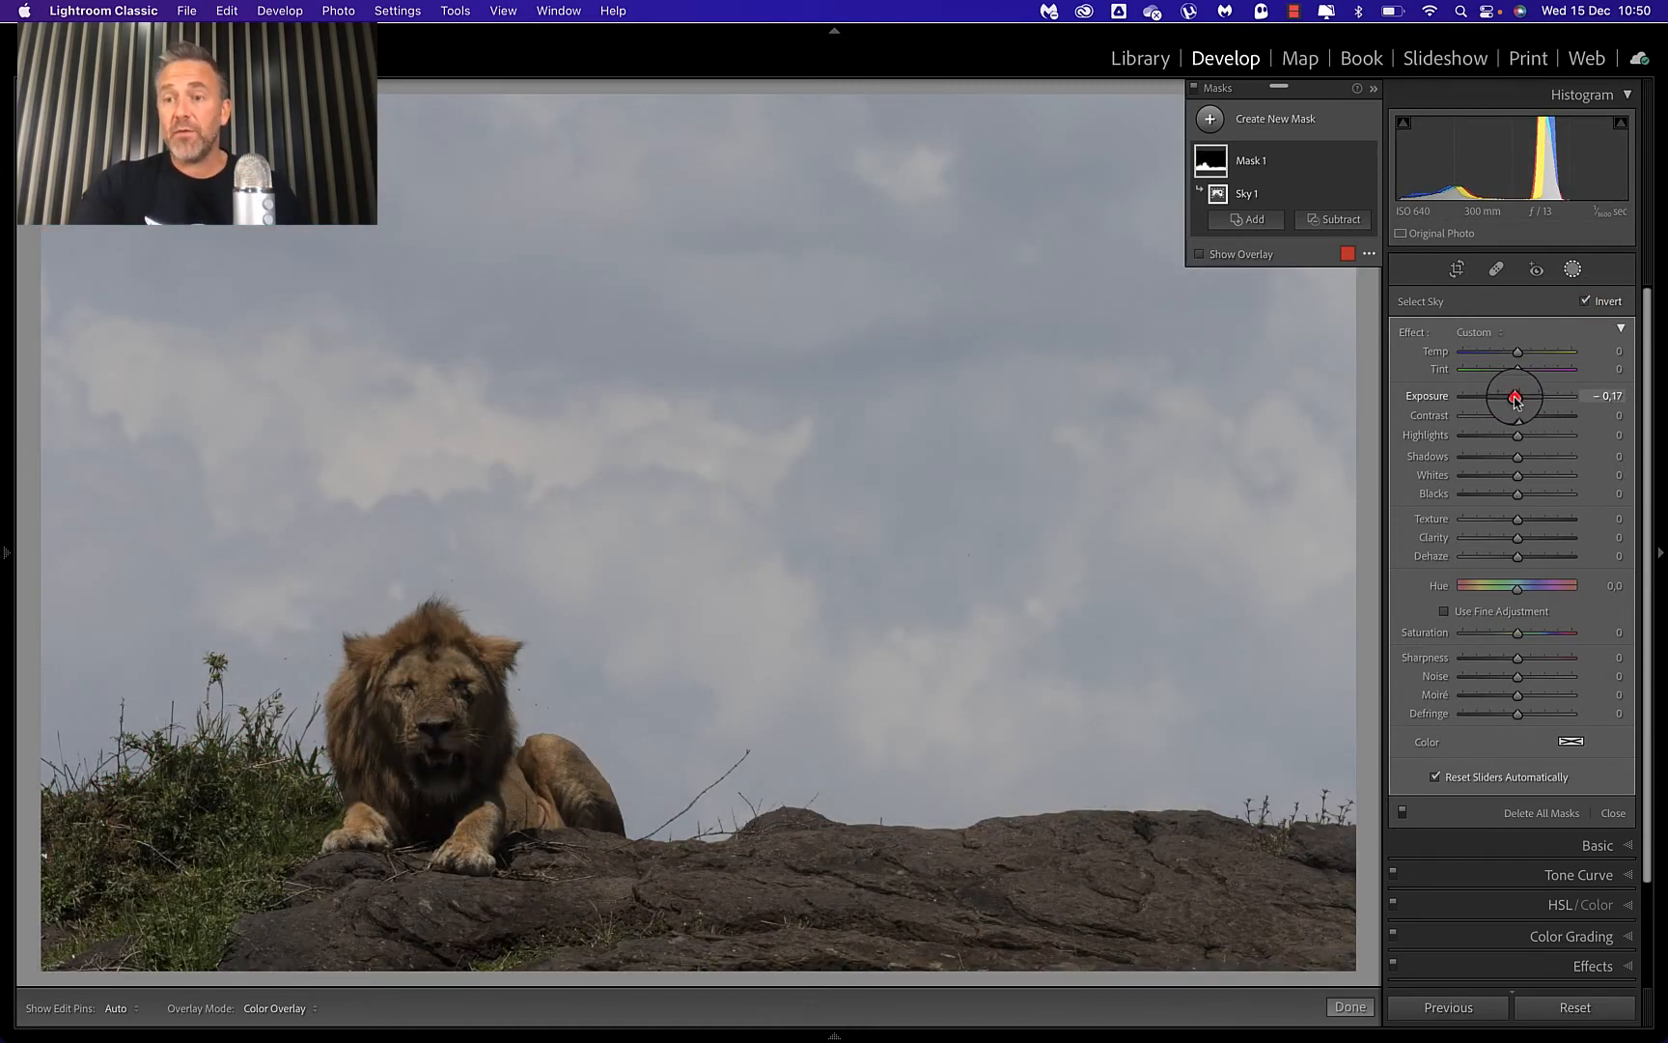
key("o")
left_click(1342, 162)
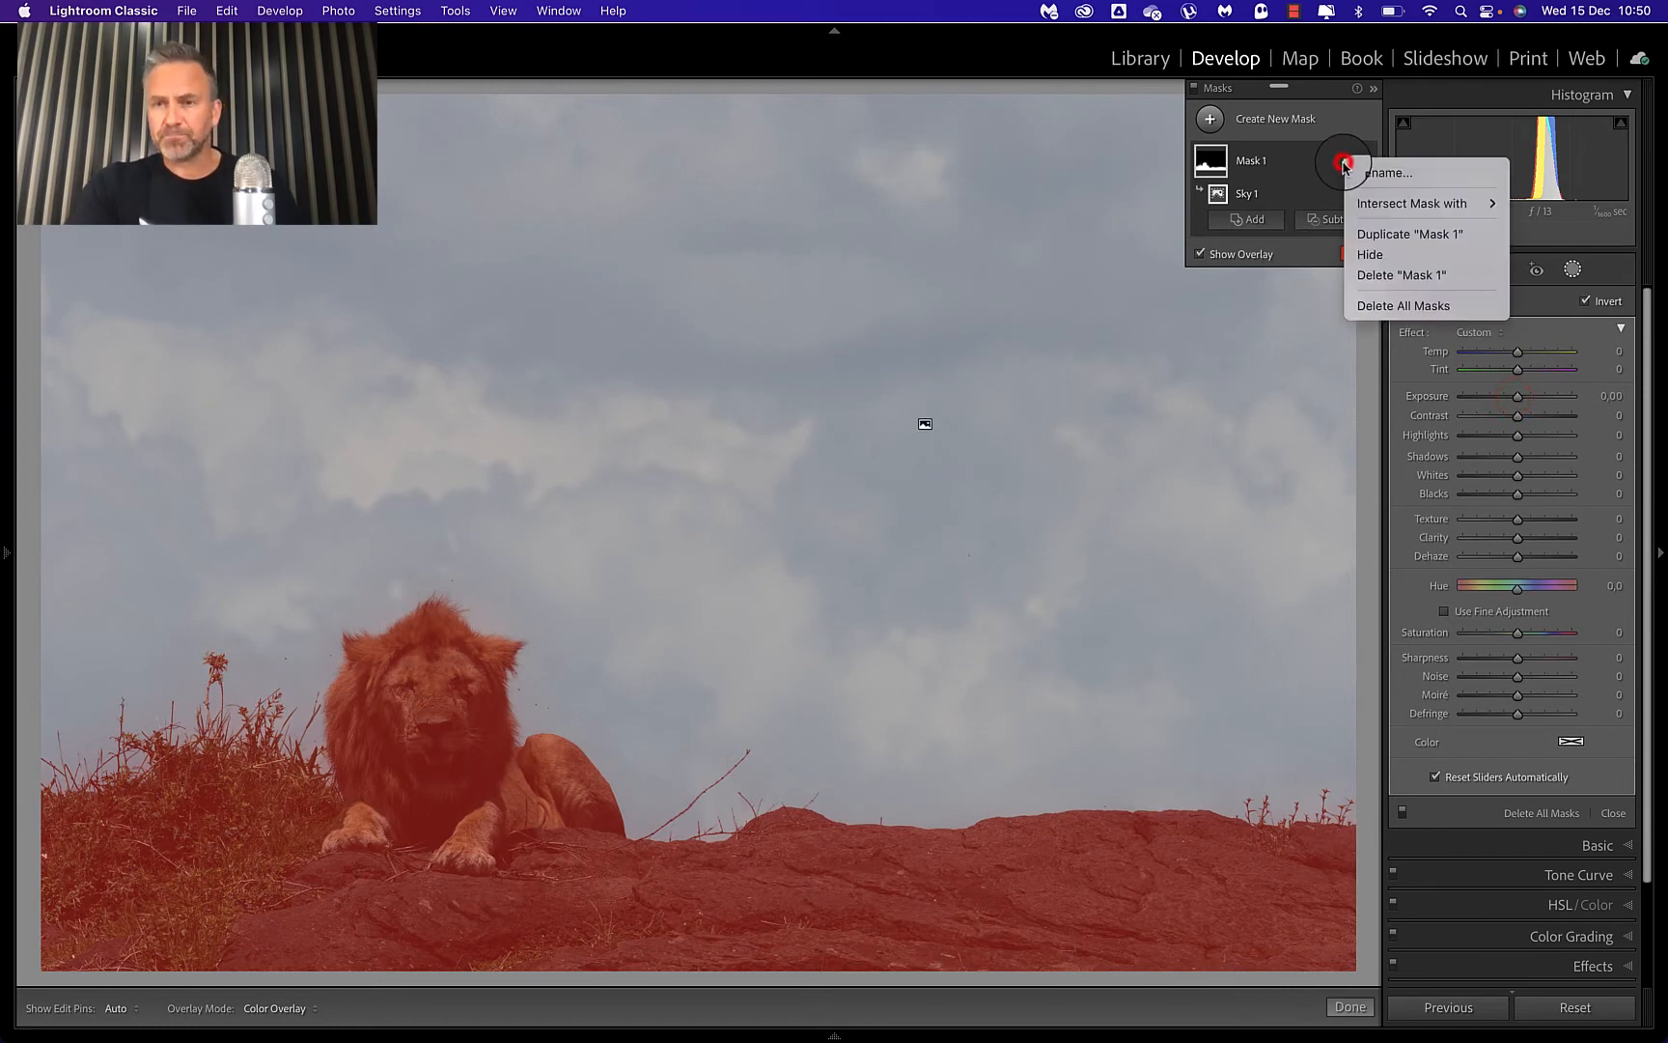
left_click(1393, 277)
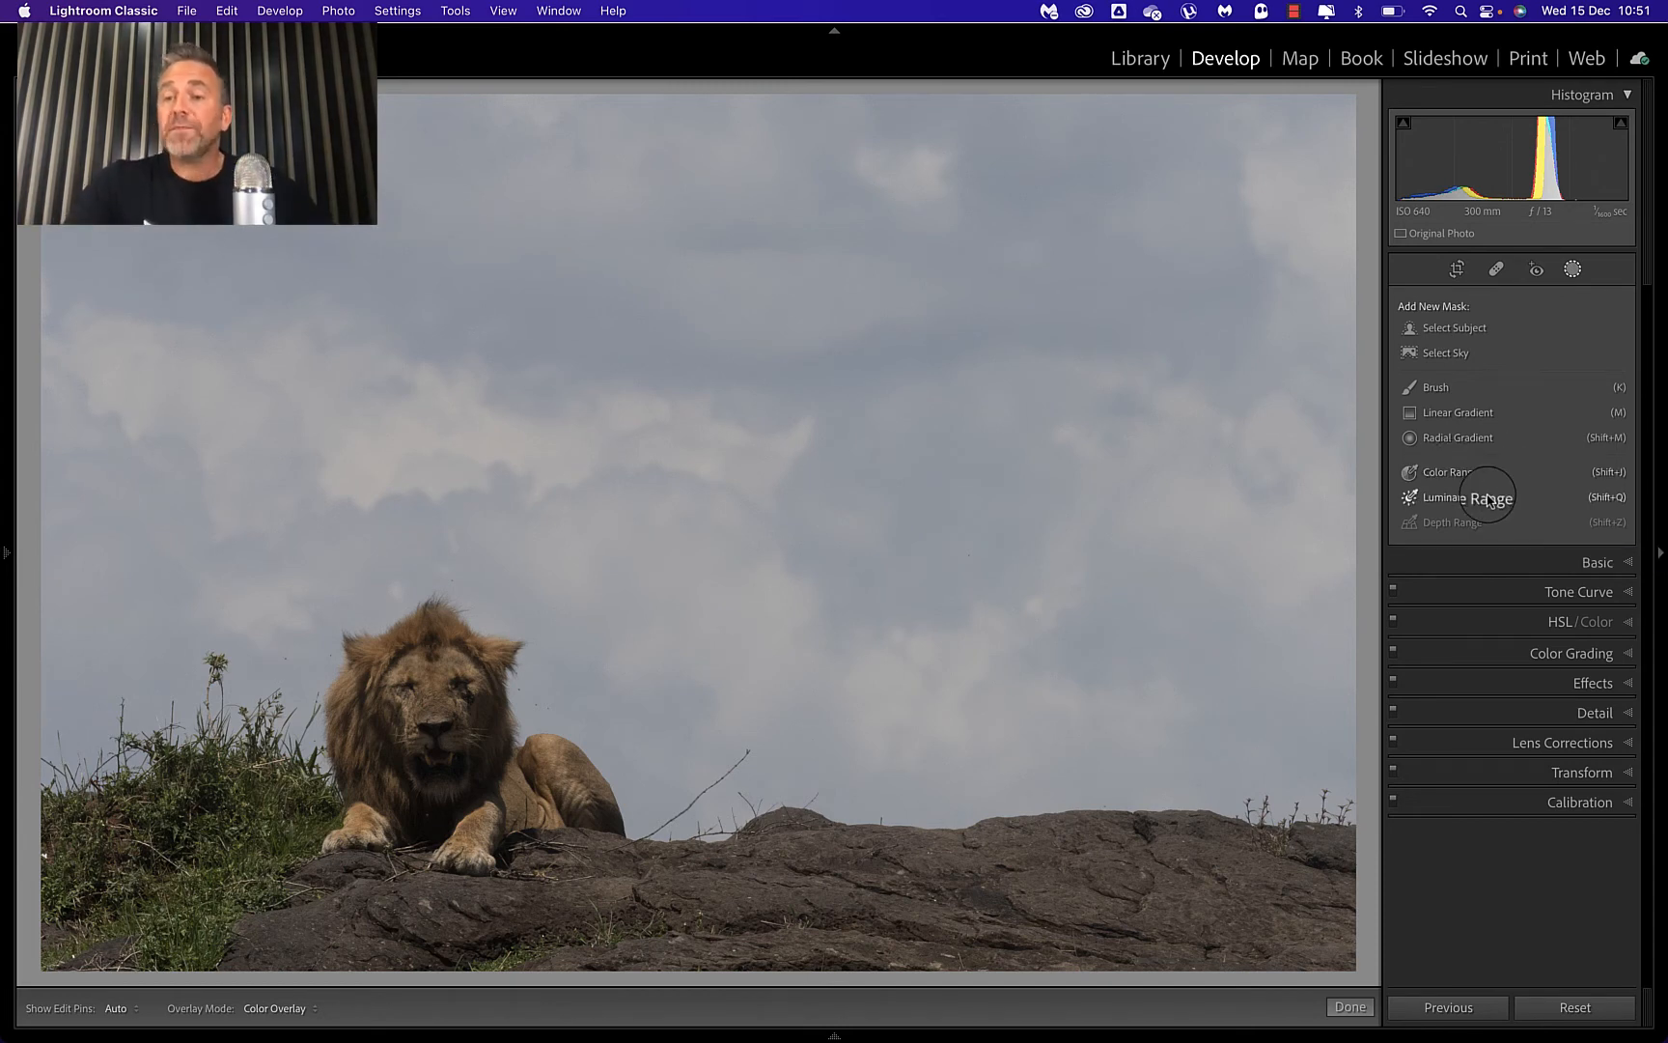
Create a Color Range mask from the lion's mane with Refine 5, and add a nose sample with Refine 1.
left_click(1453, 473)
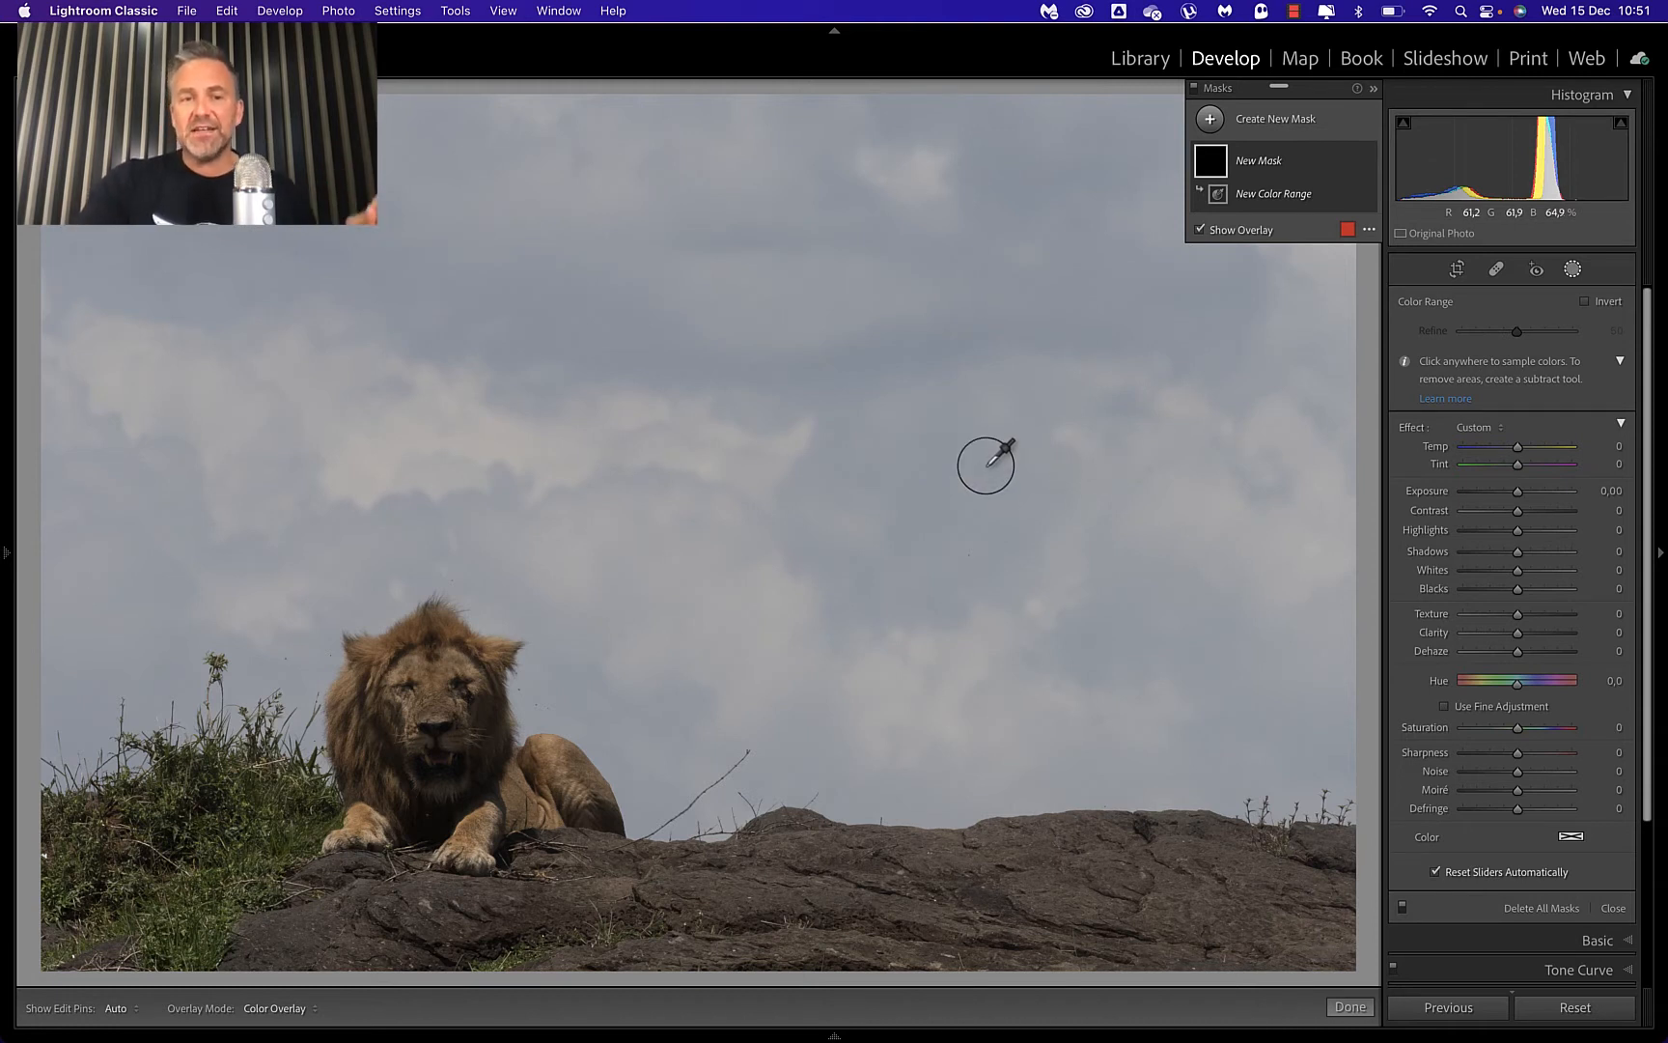
left_click(404, 634)
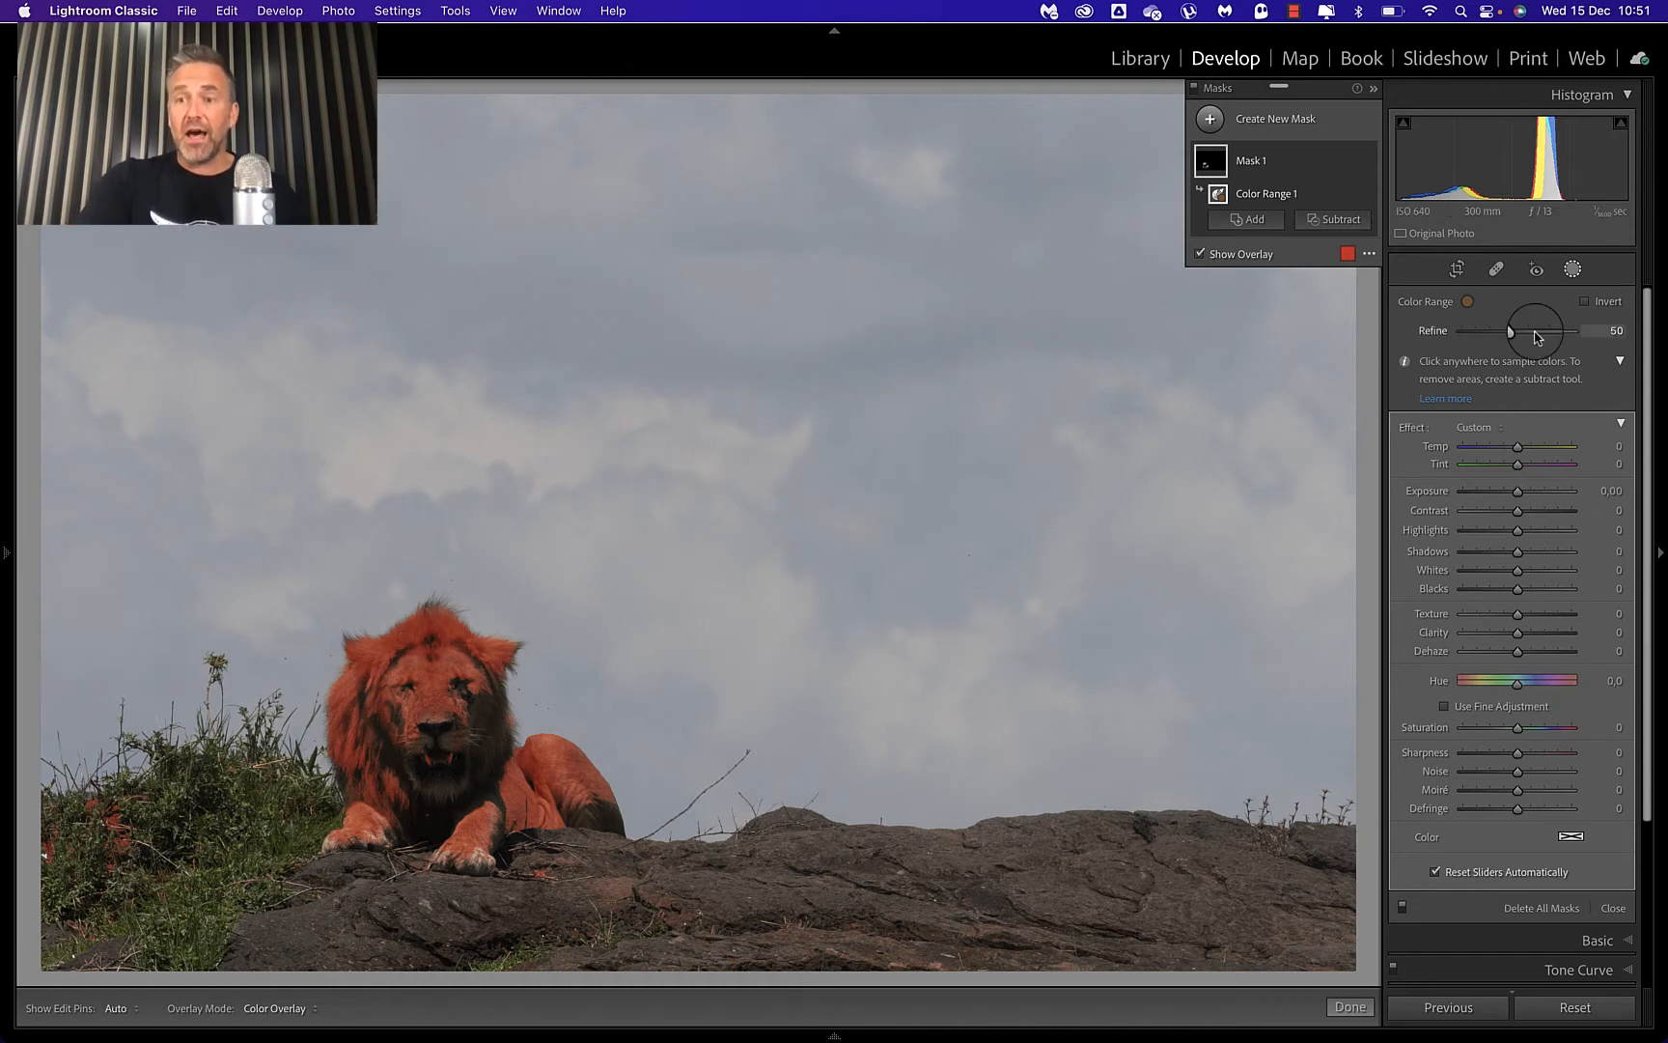
left_click_drag(1515, 334, 1477, 348)
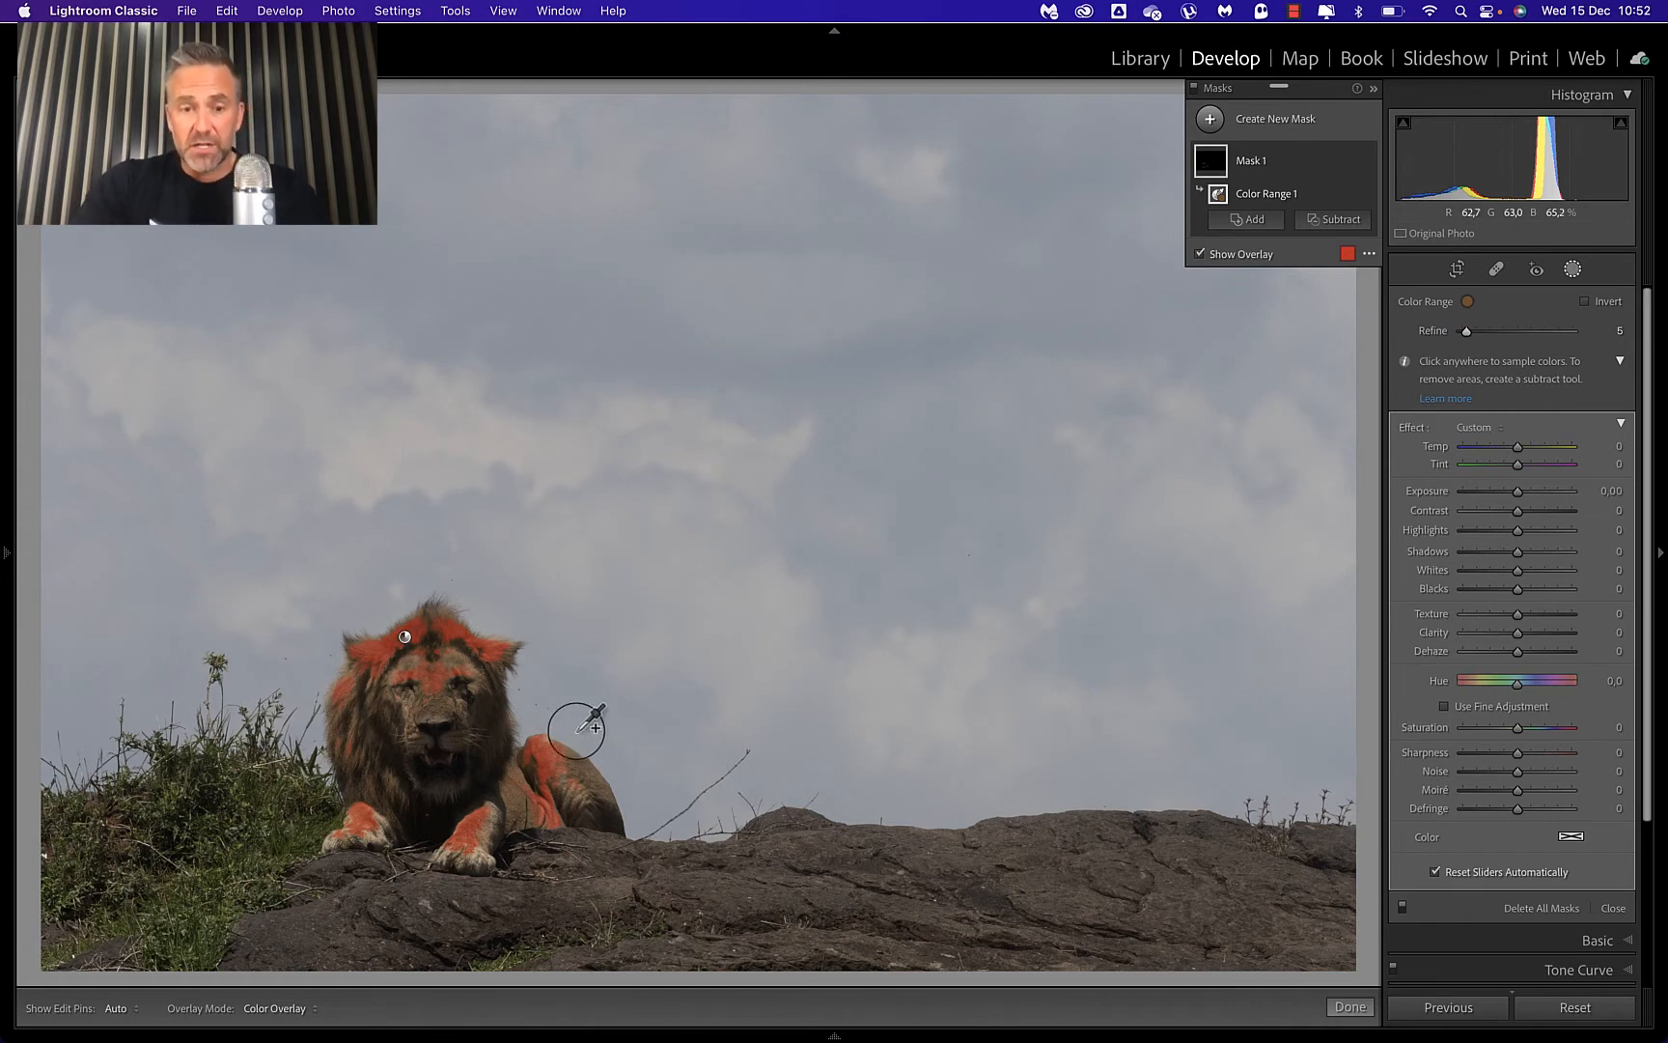
left_click(436, 731, "shift")
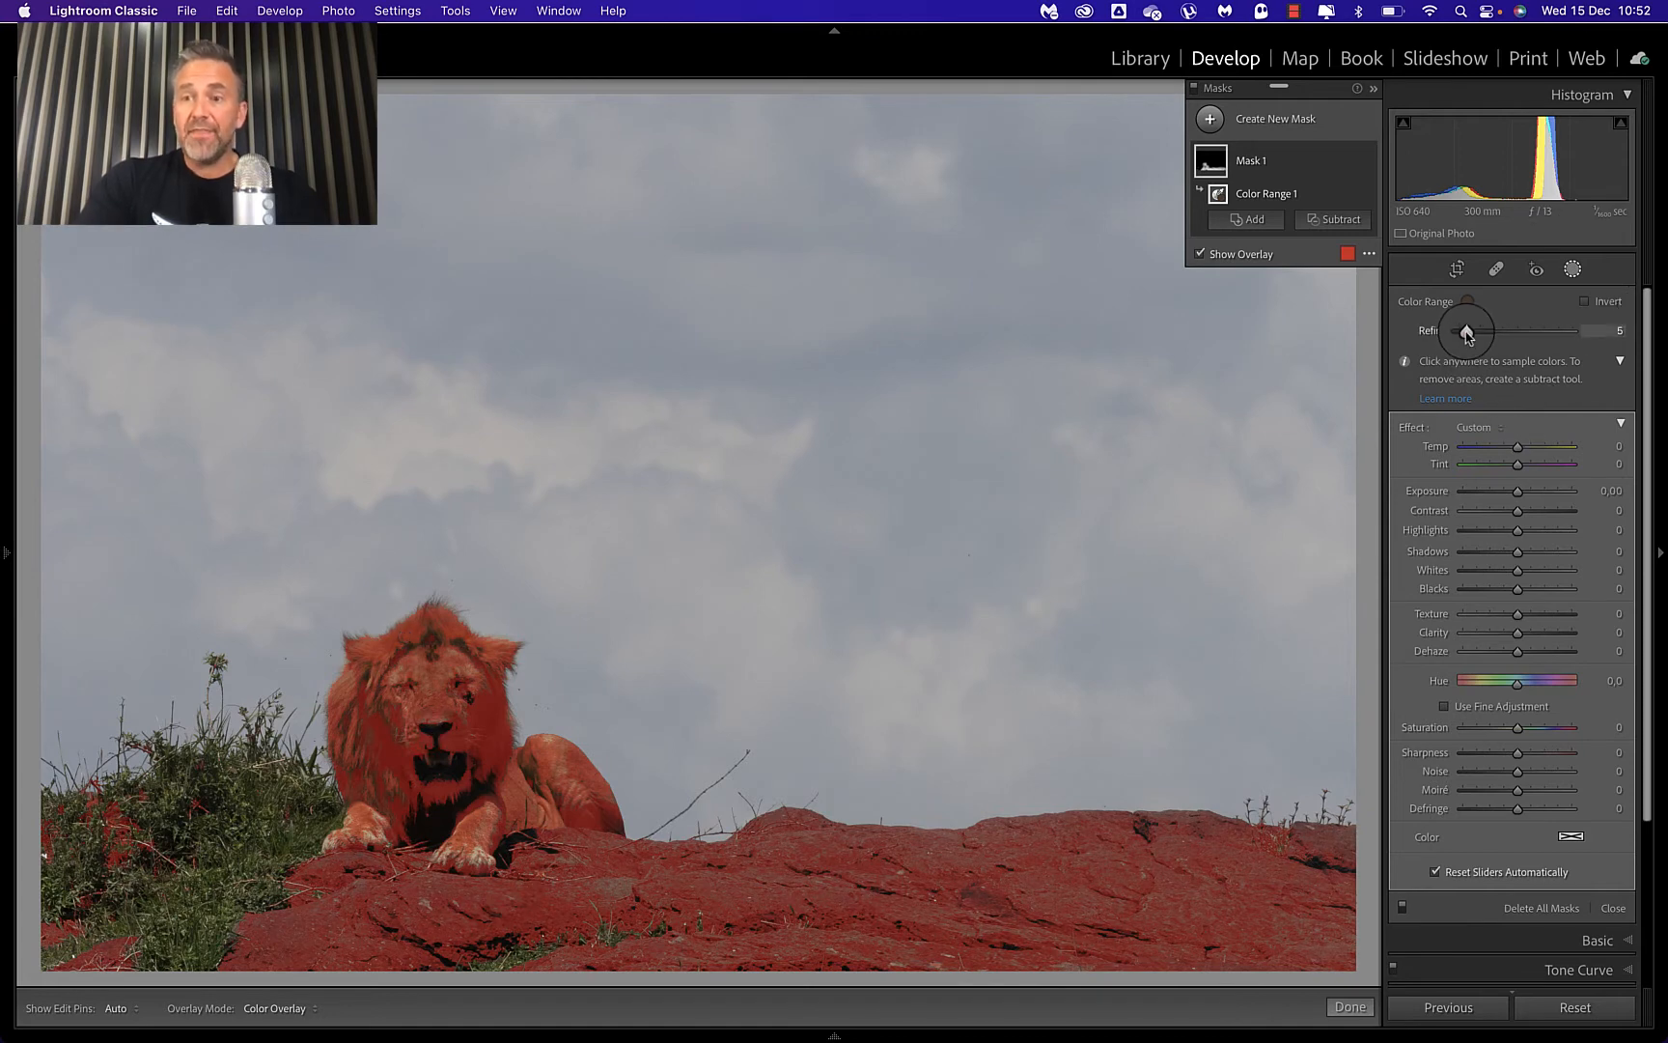
left_click_drag(1464, 330, 1399, 336)
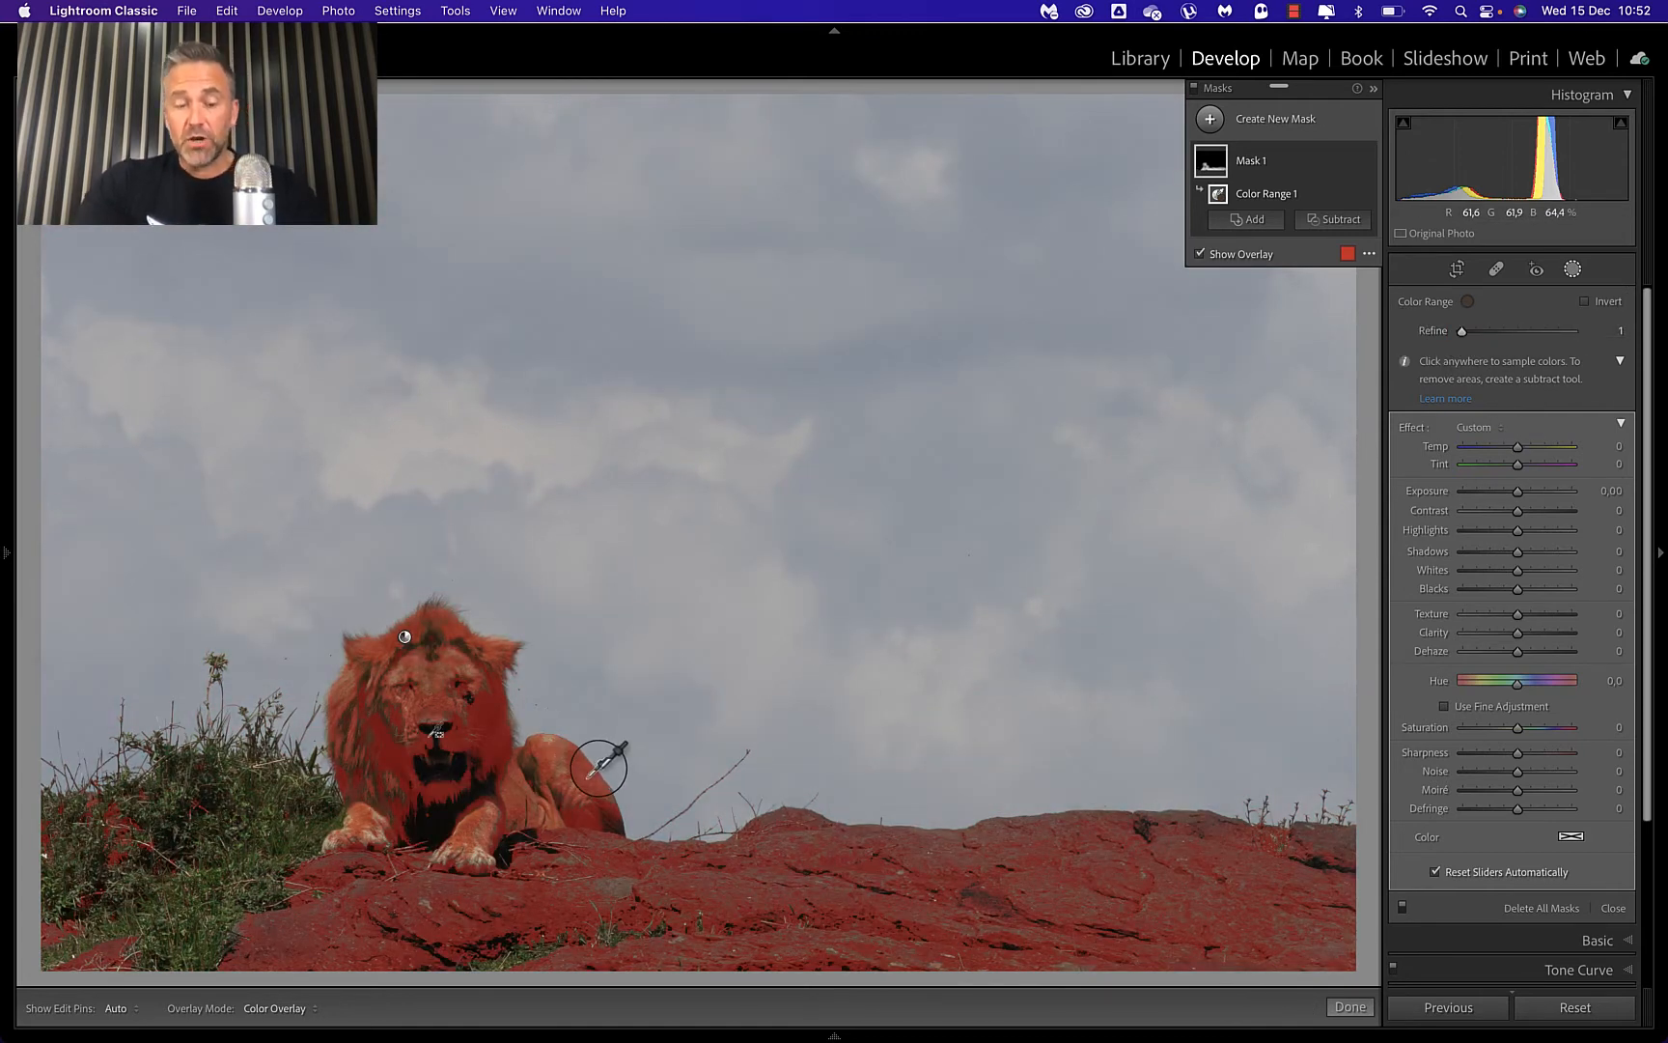
Undo all the Color Range edits on the lion, including the mask's creation.
key("super+z")
key("super+z")
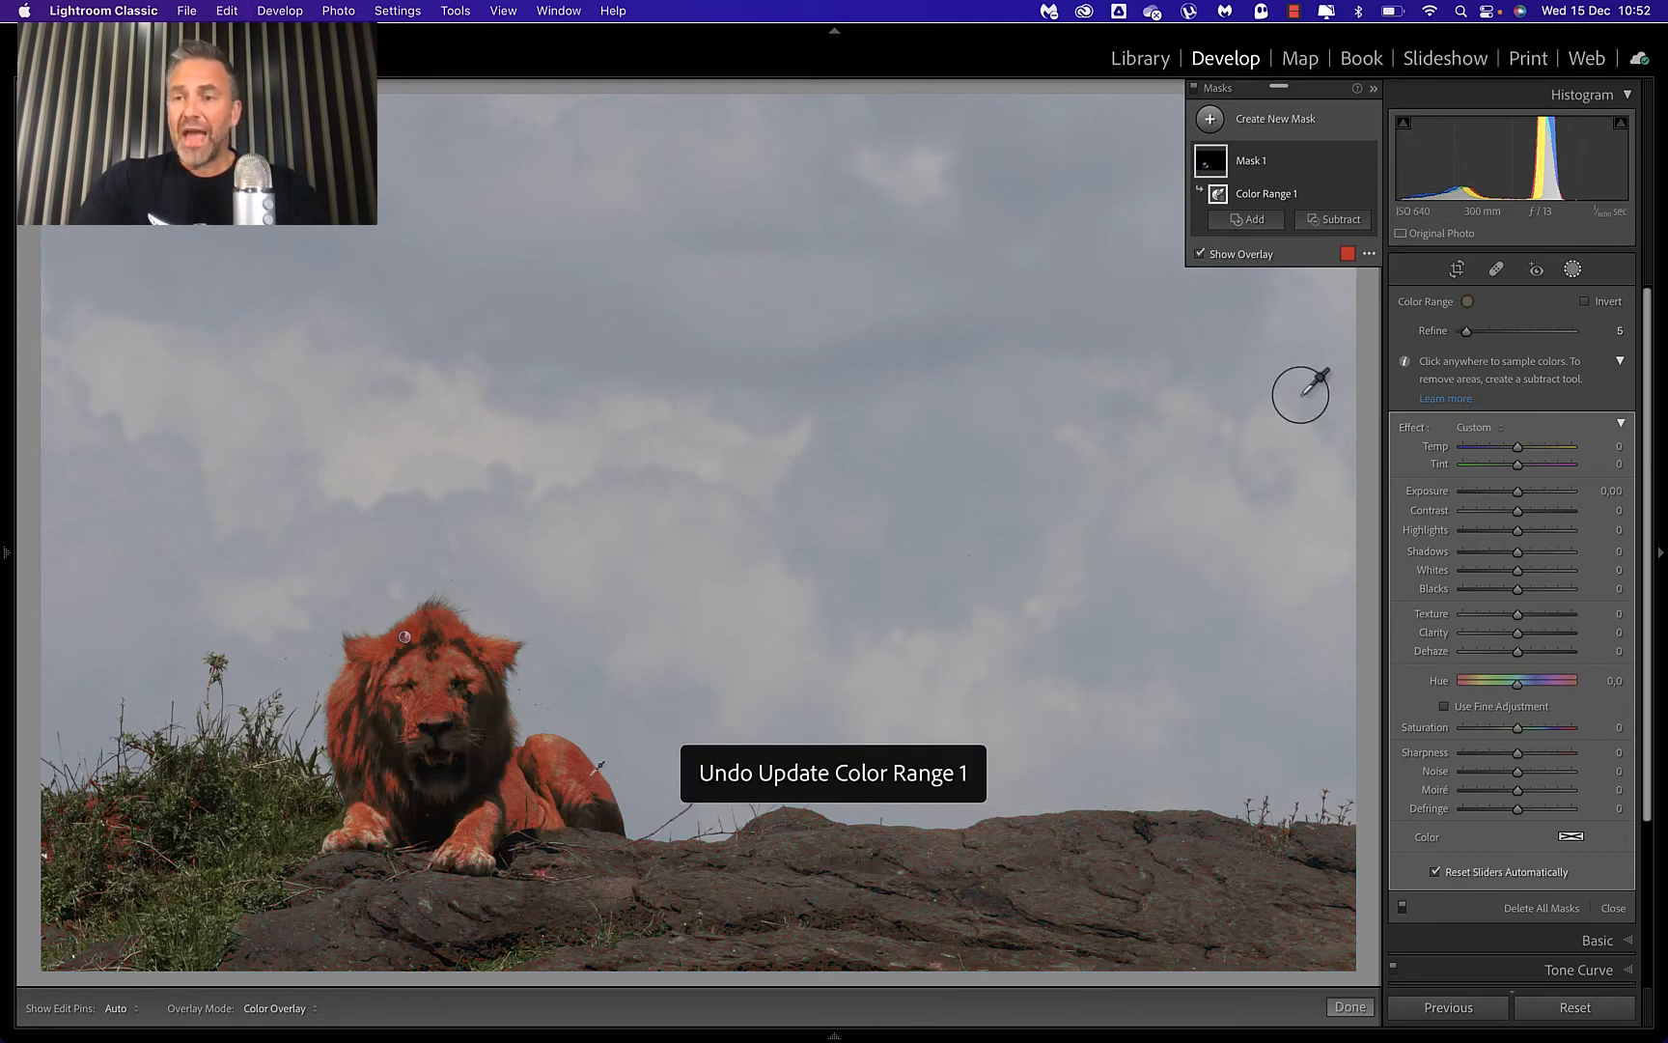
key("super+z")
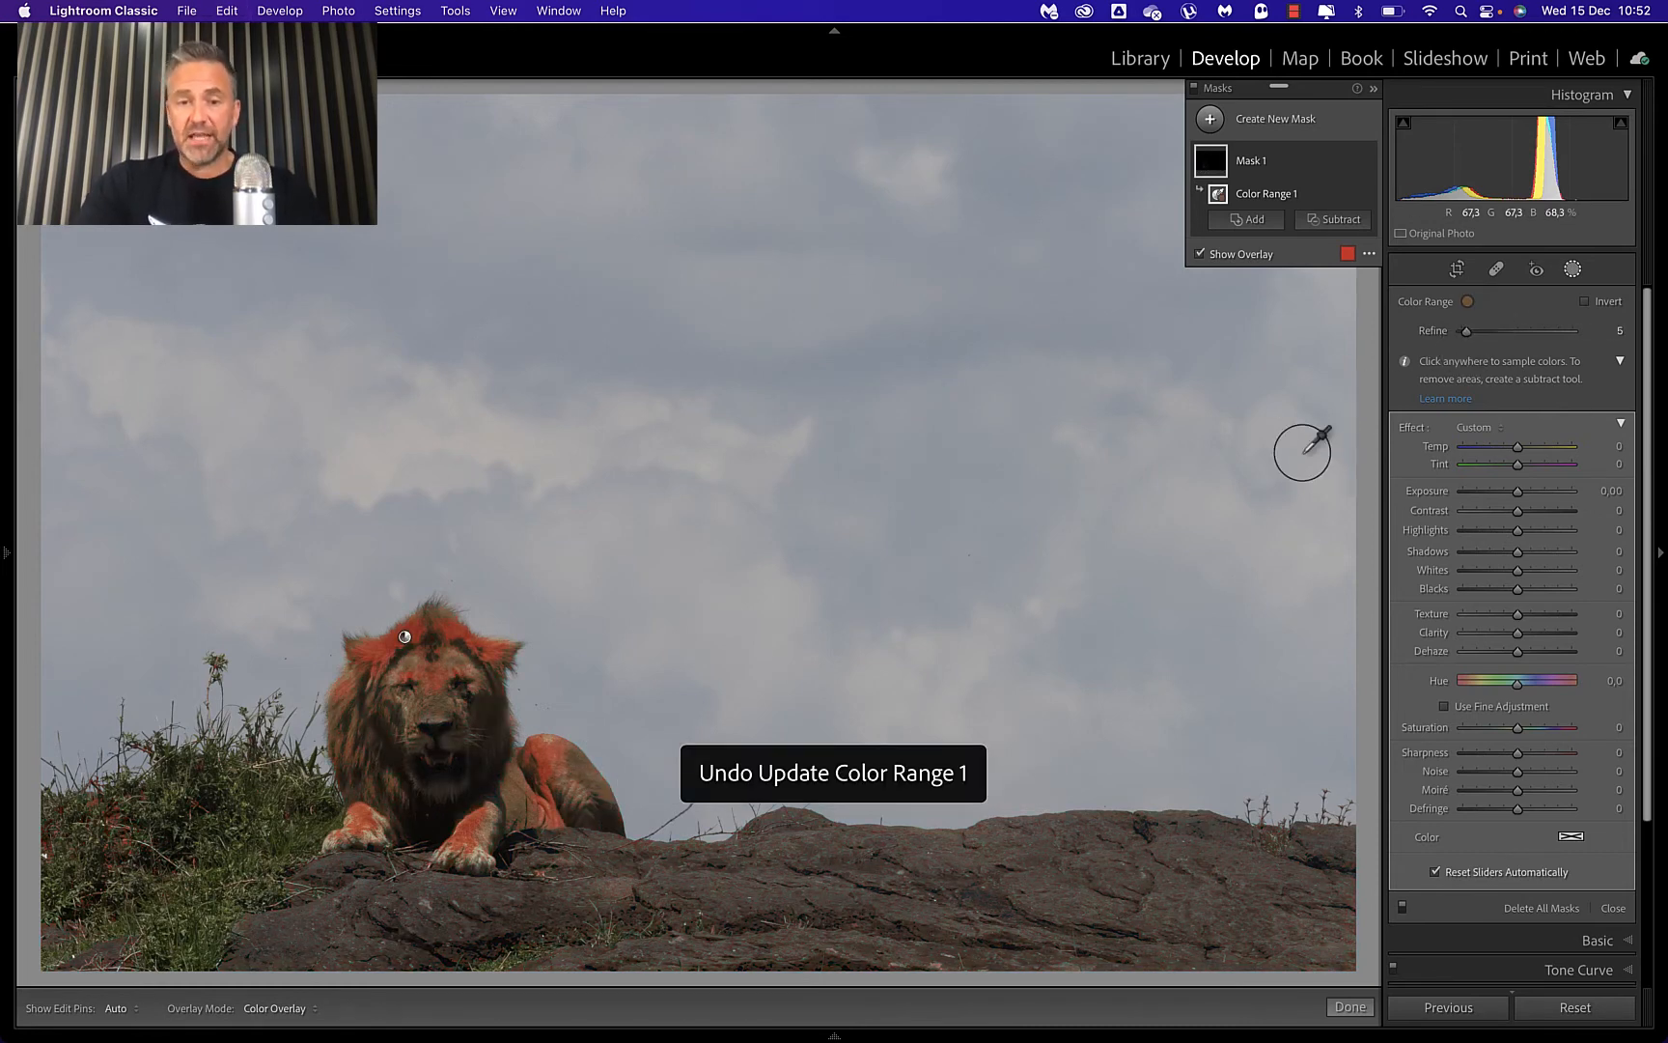
key("super+z")
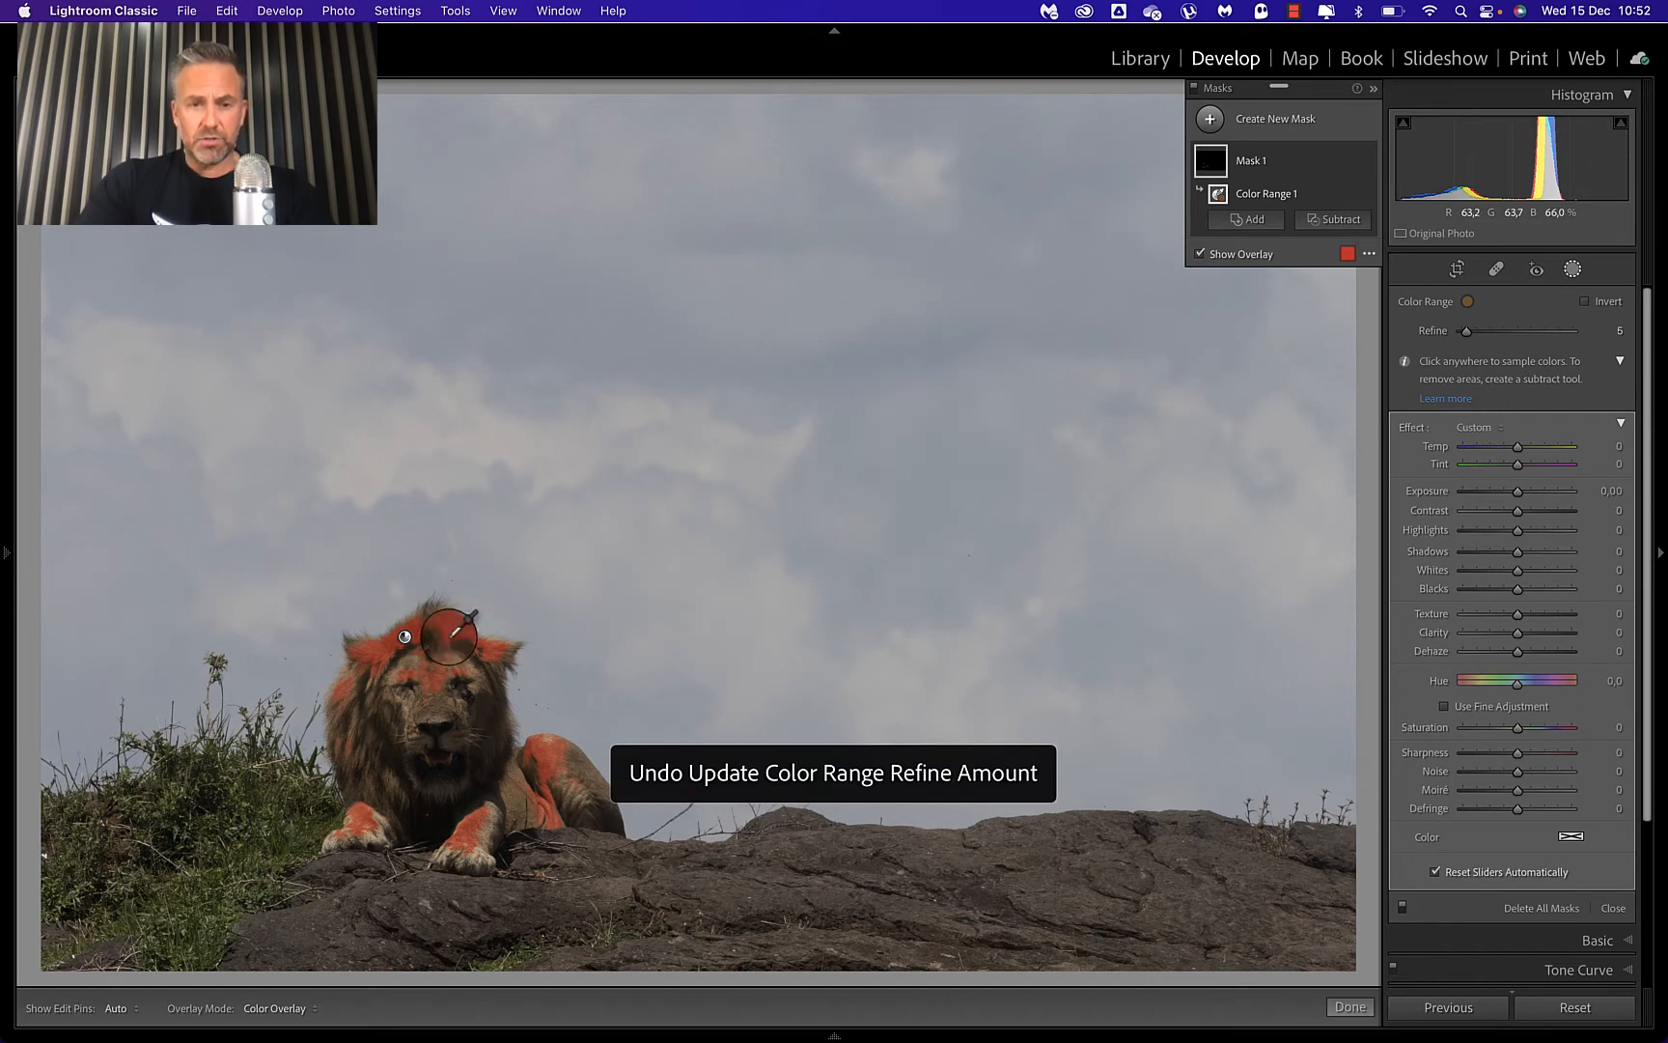
key("super+z")
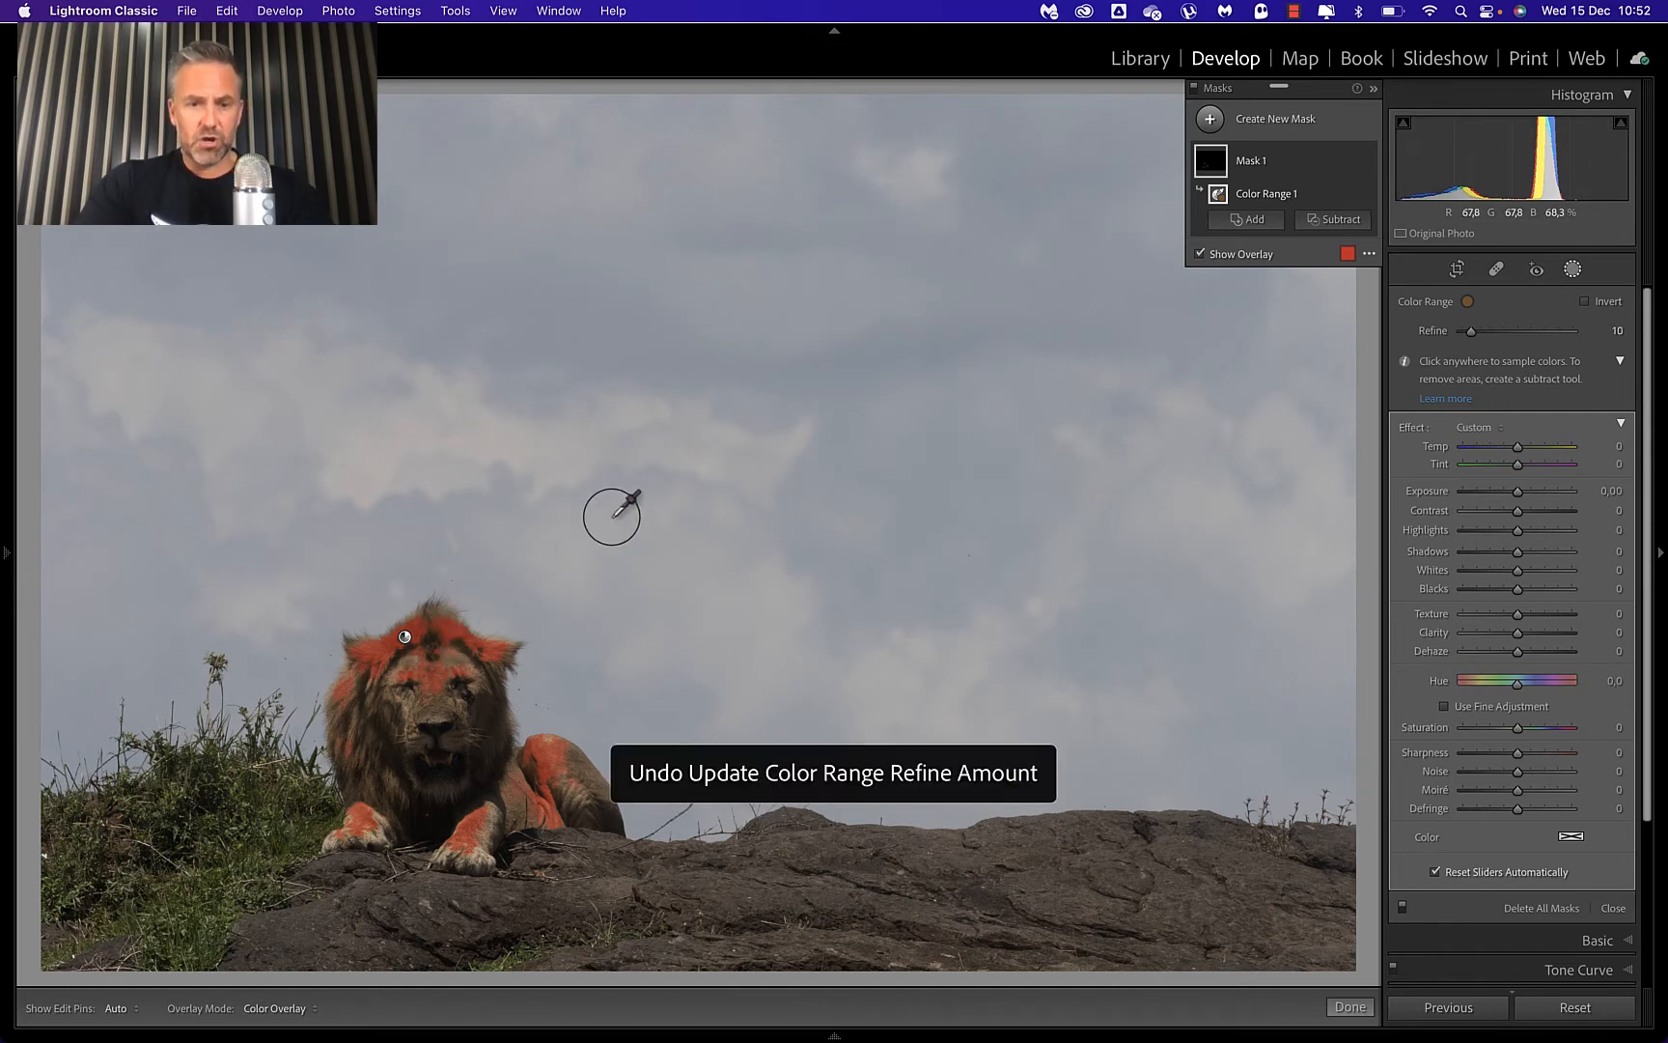
key("super+z")
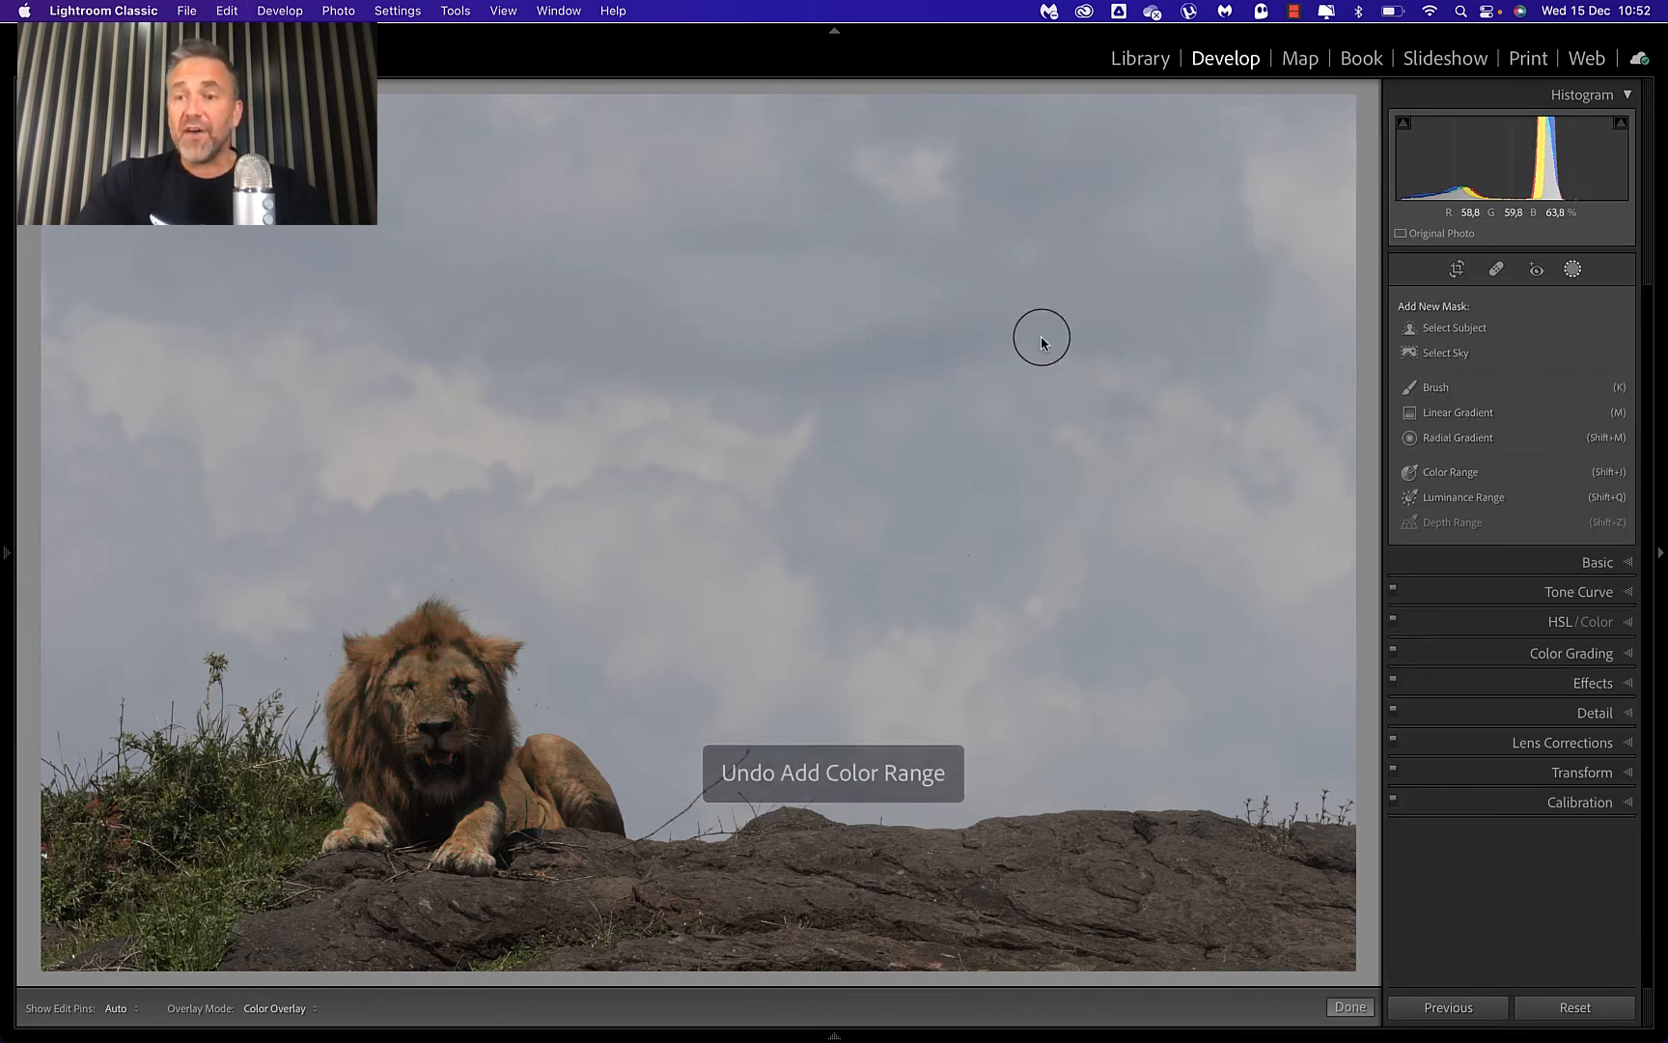
Create a Color Range mask sampled from the blue part of the sky and set Refine to 6.
left_click(1453, 472)
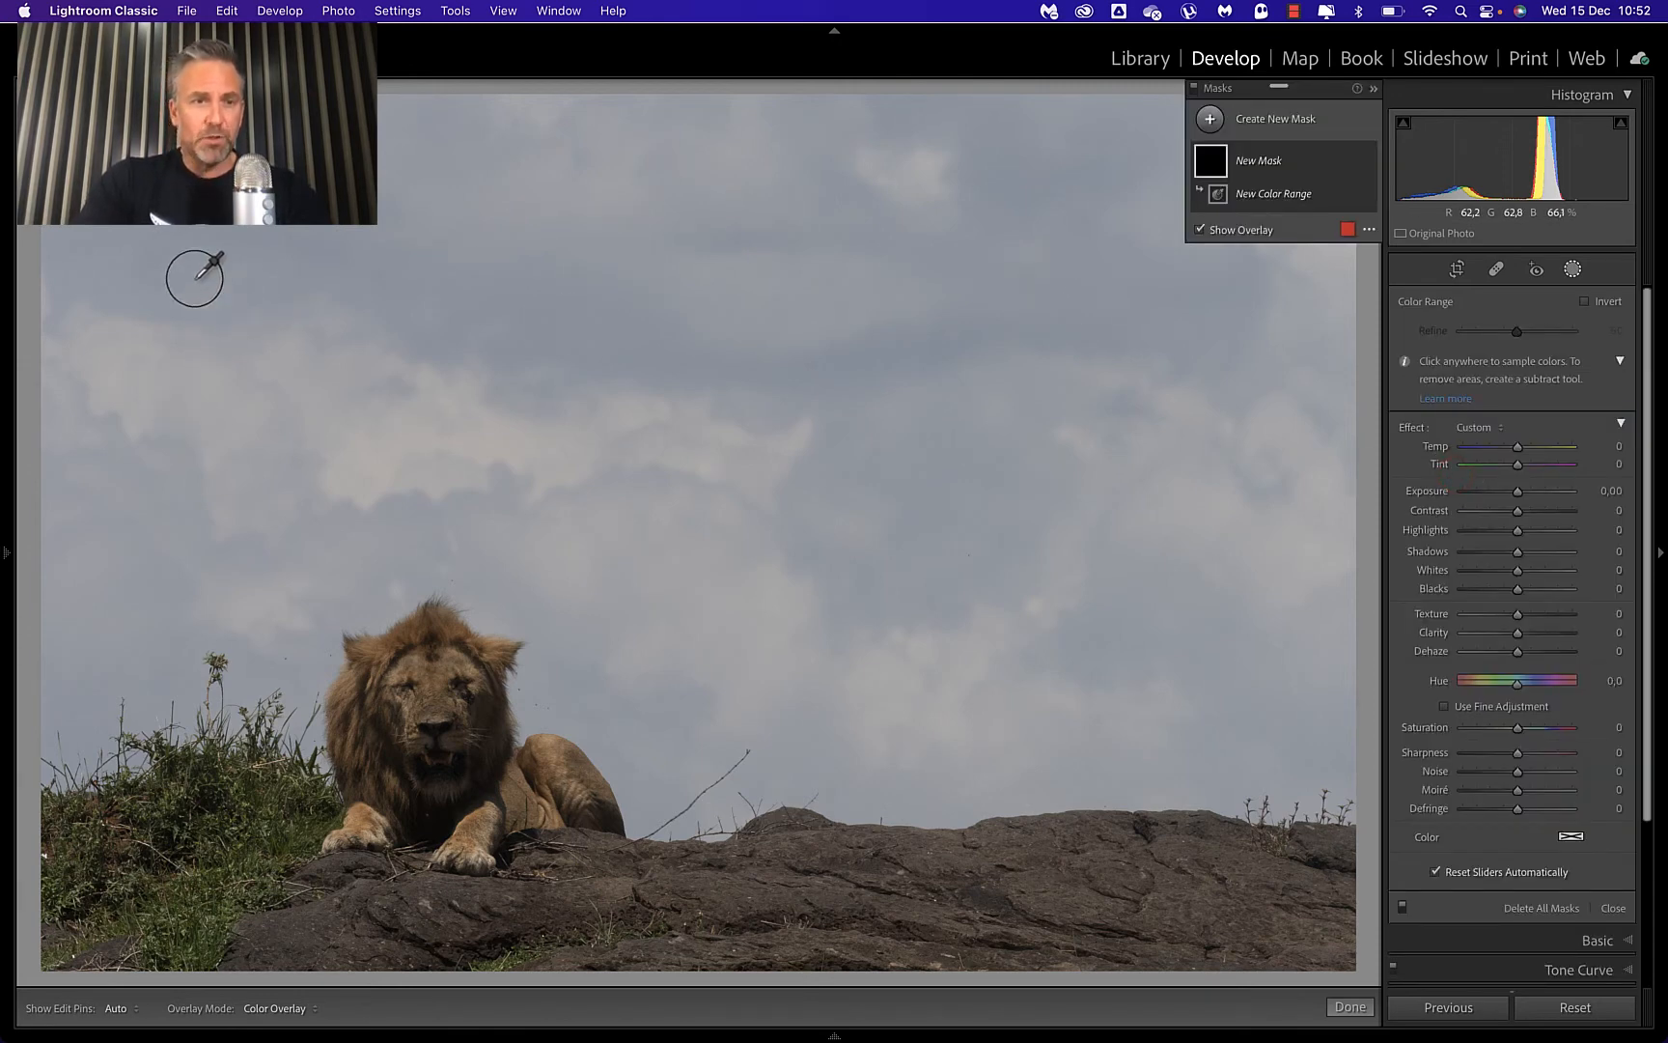
left_click(167, 261)
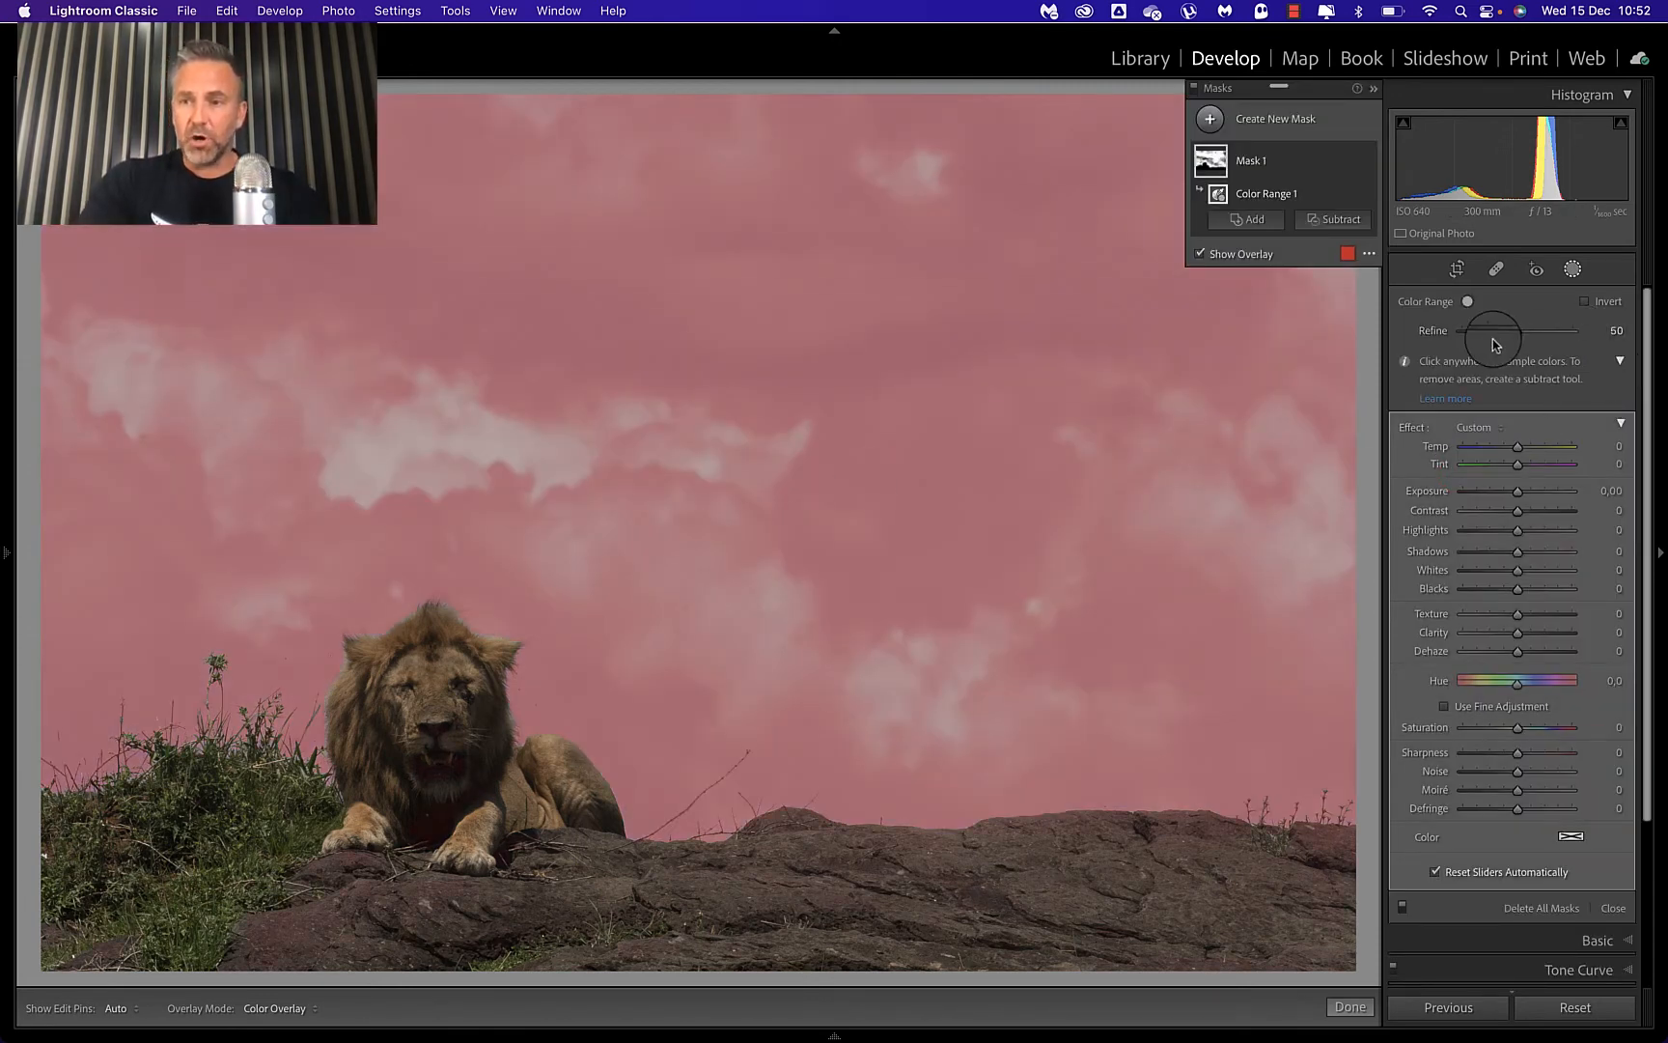
left_click_drag(1517, 333, 1470, 339)
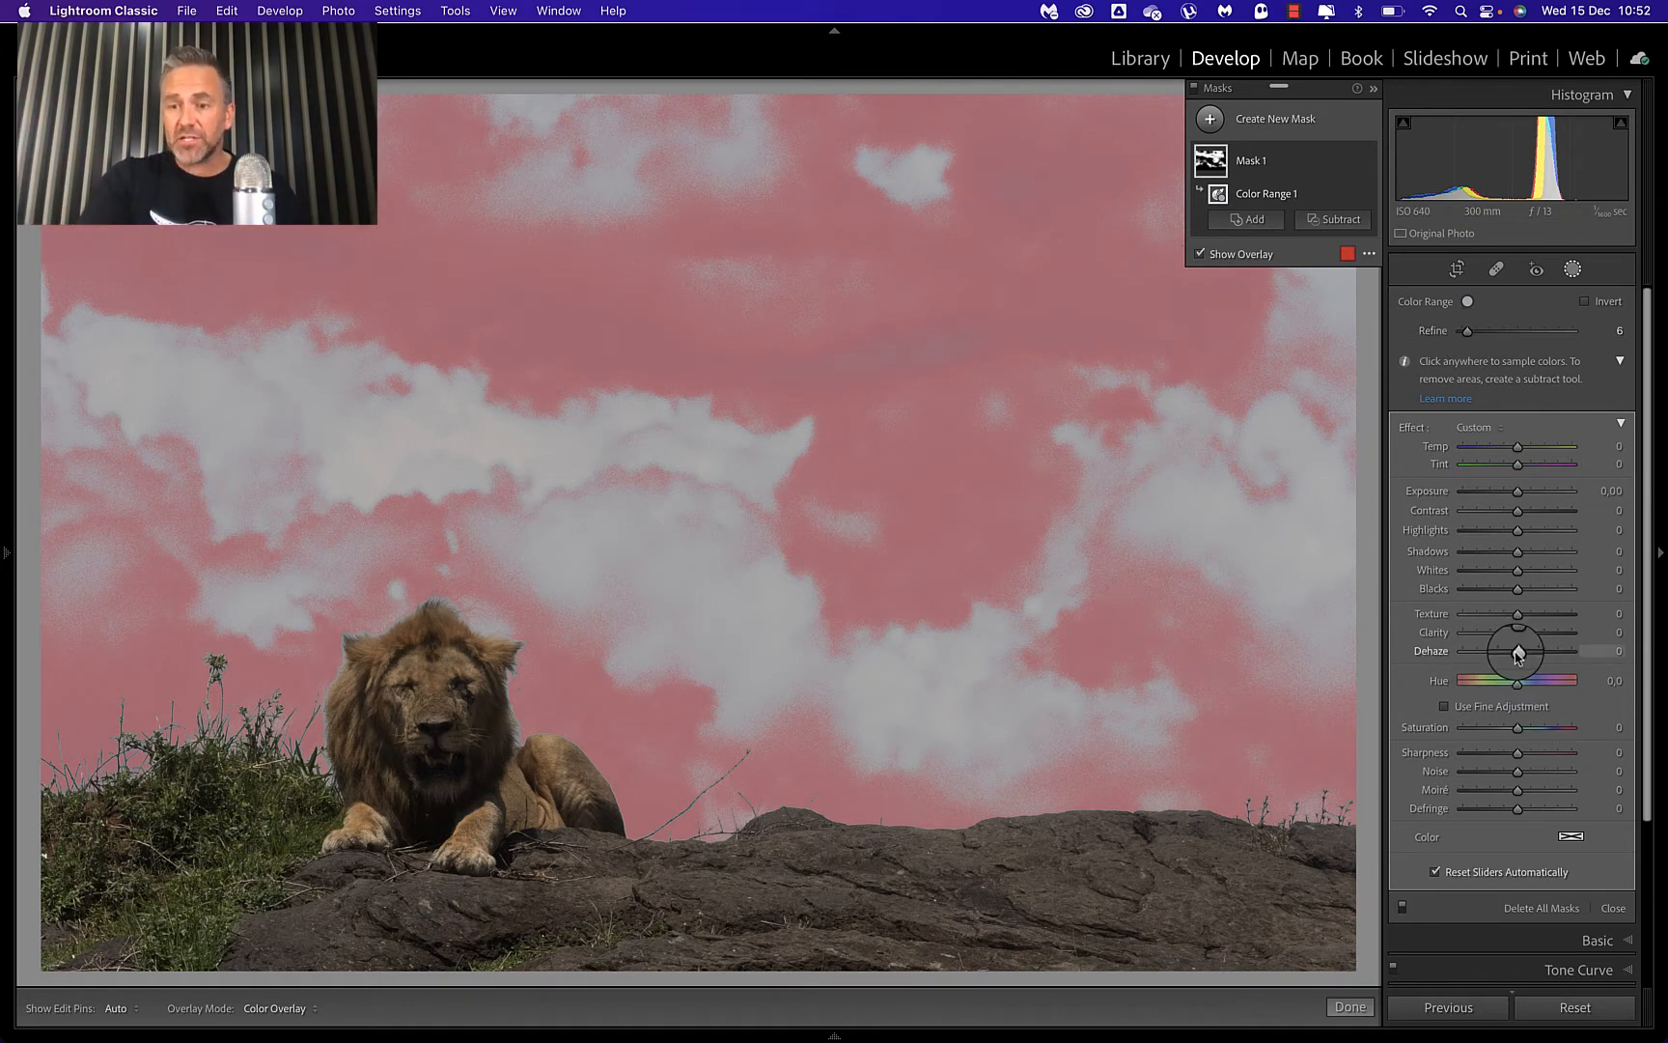
Try Dehaze at about -8 on the sky's Color Range mask and delete the mask.
left_click_drag(1518, 652, 1529, 654)
left_click_drag(1518, 656, 1515, 655)
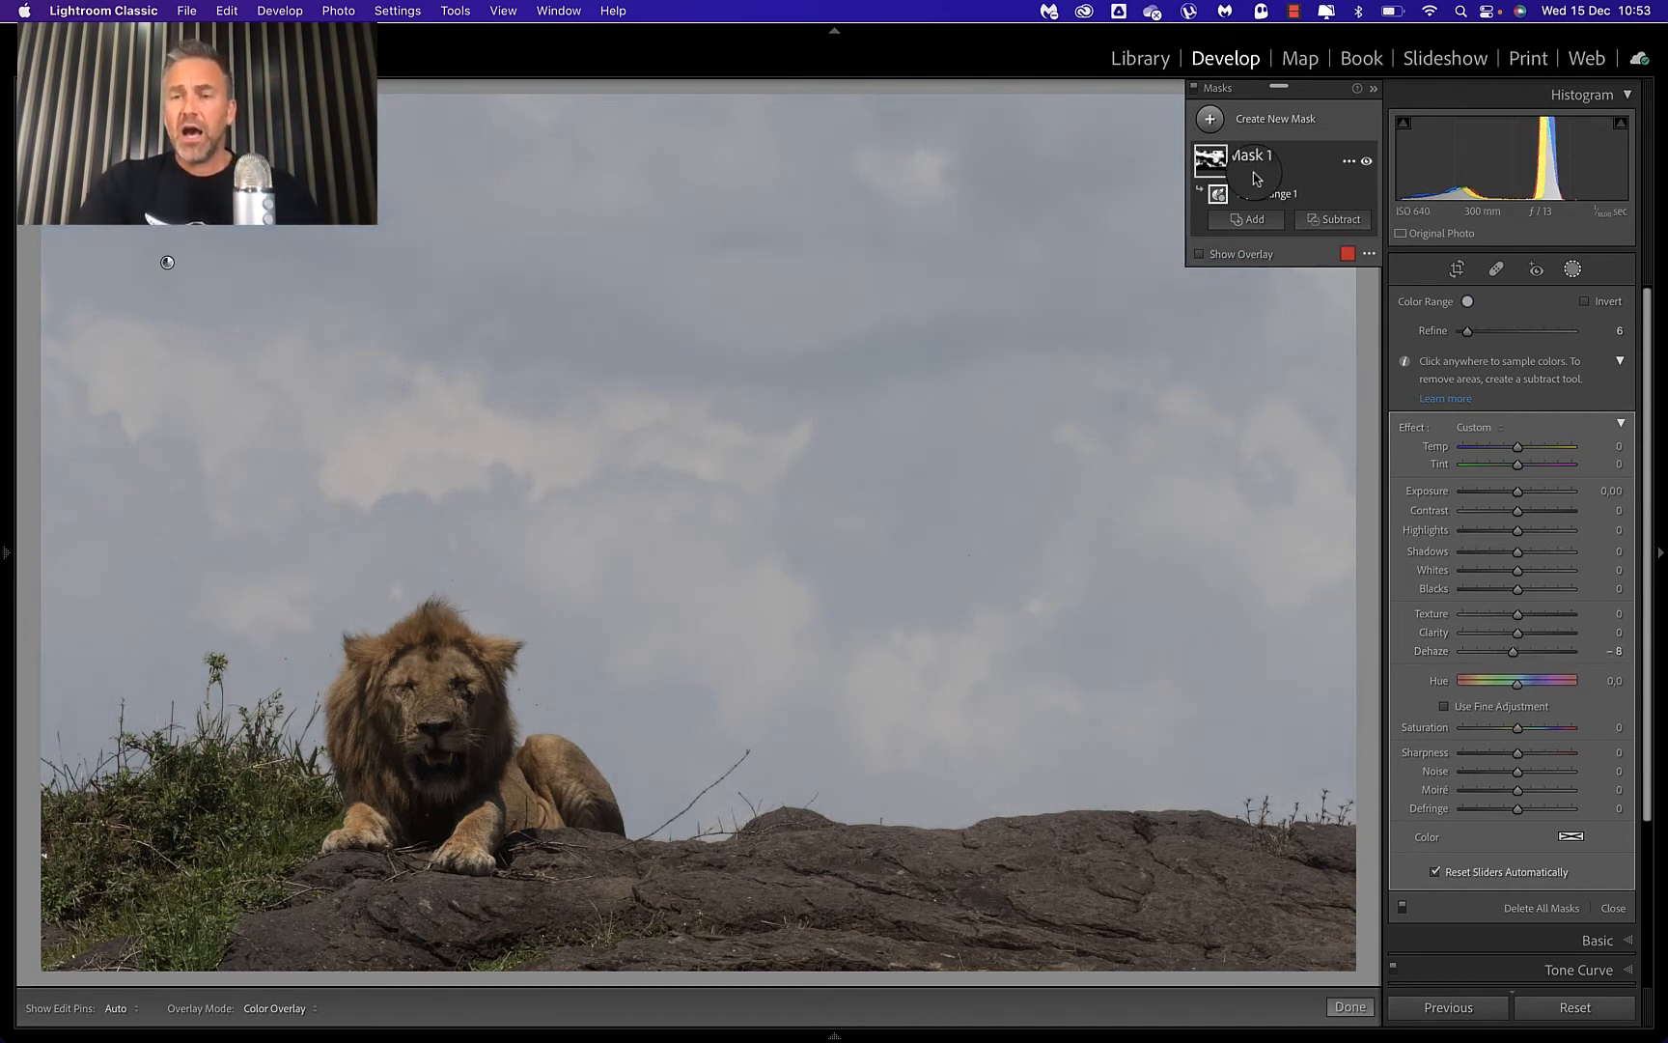
left_click(1349, 170)
left_click(1384, 275)
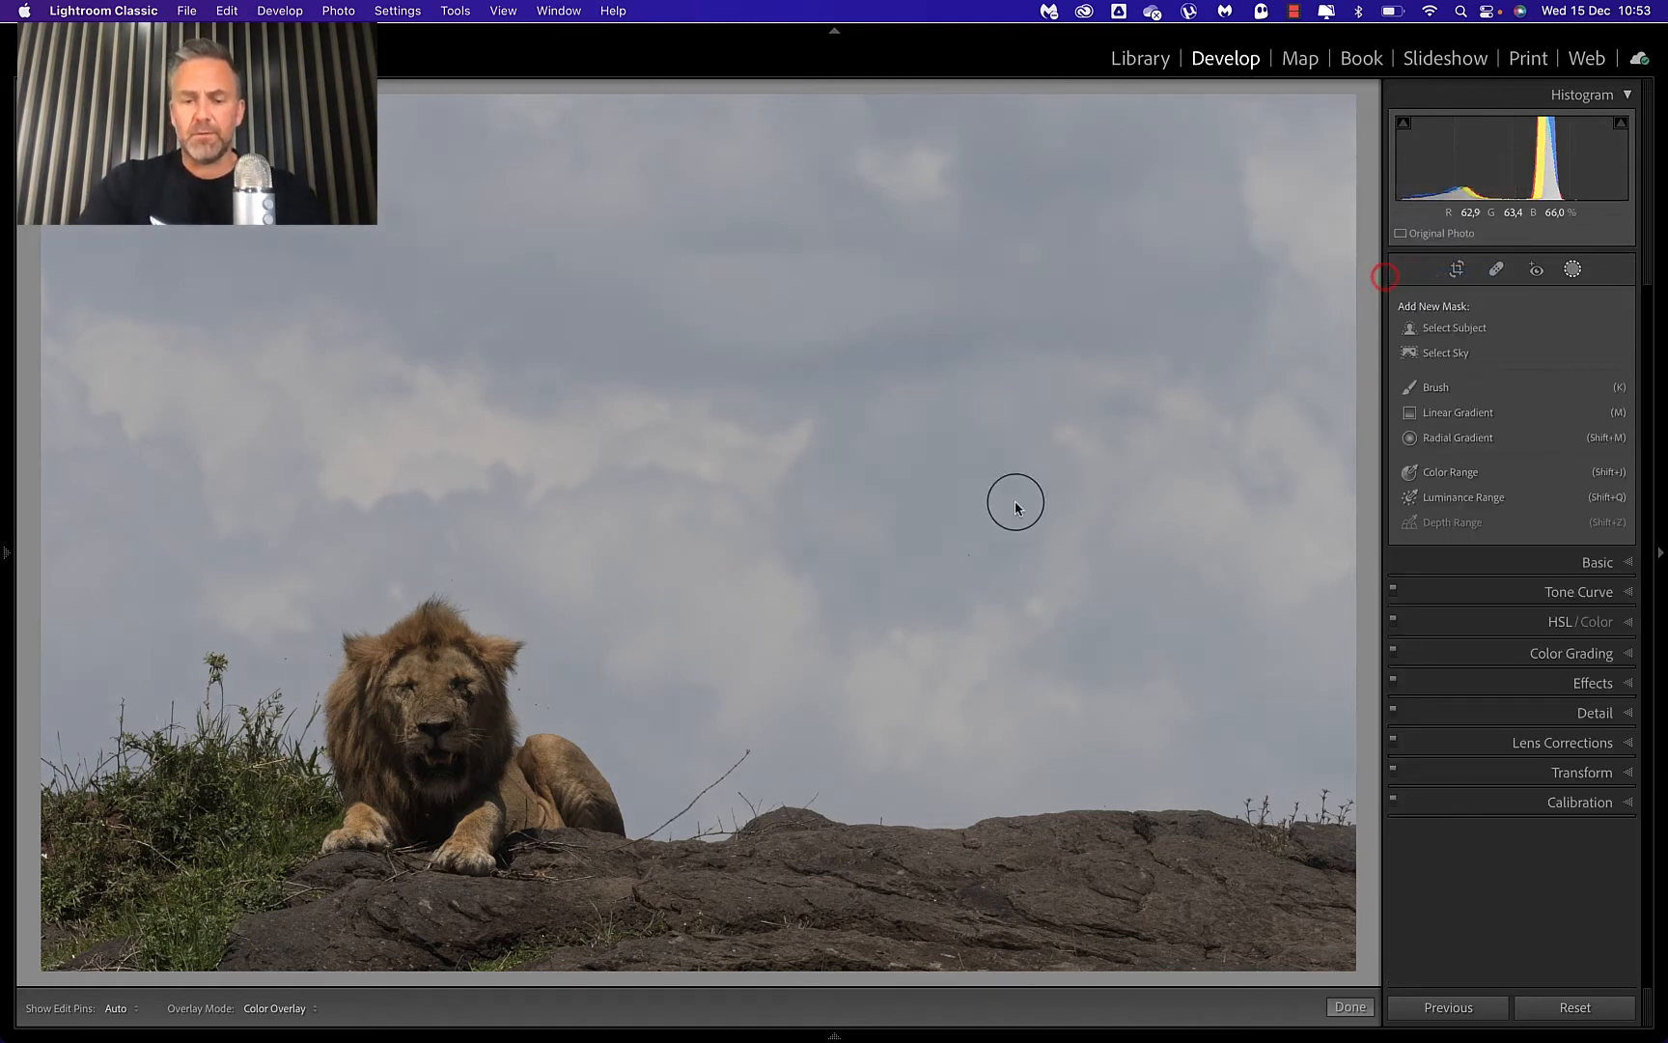
Return to the photo grid and open the open-mouthed lion portrait PB242705.ORF.
key("g")
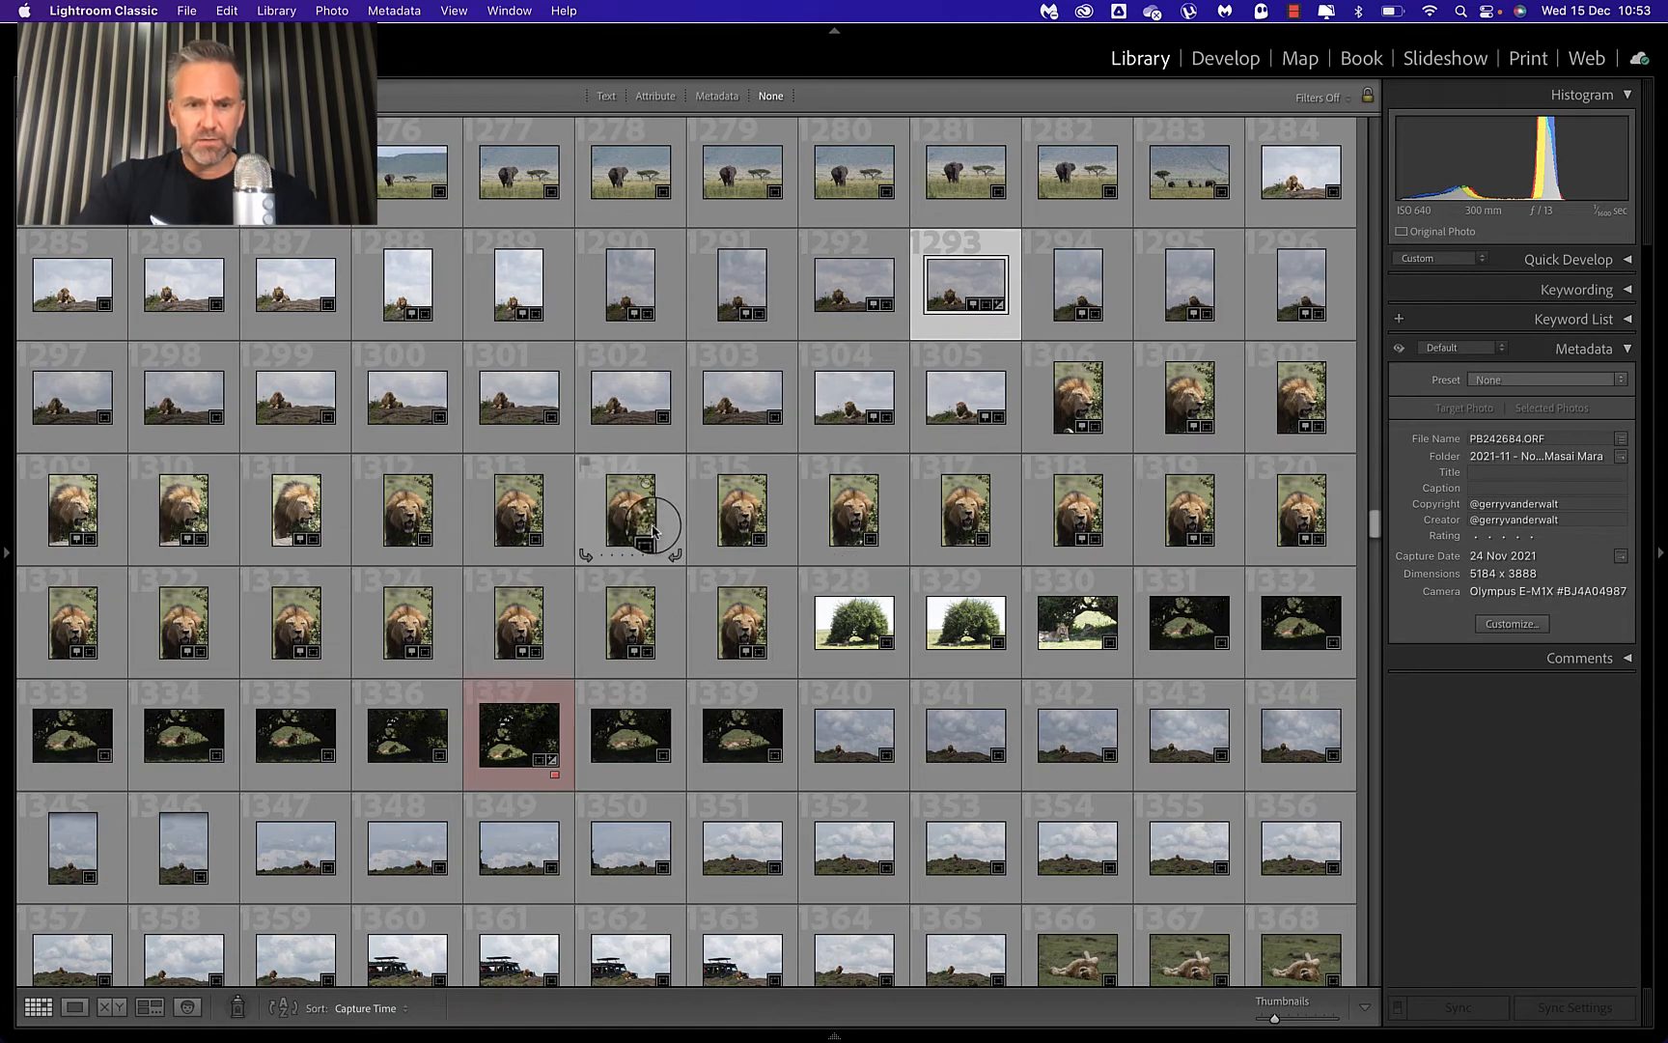
left_click(635, 524)
double_click(635, 524)
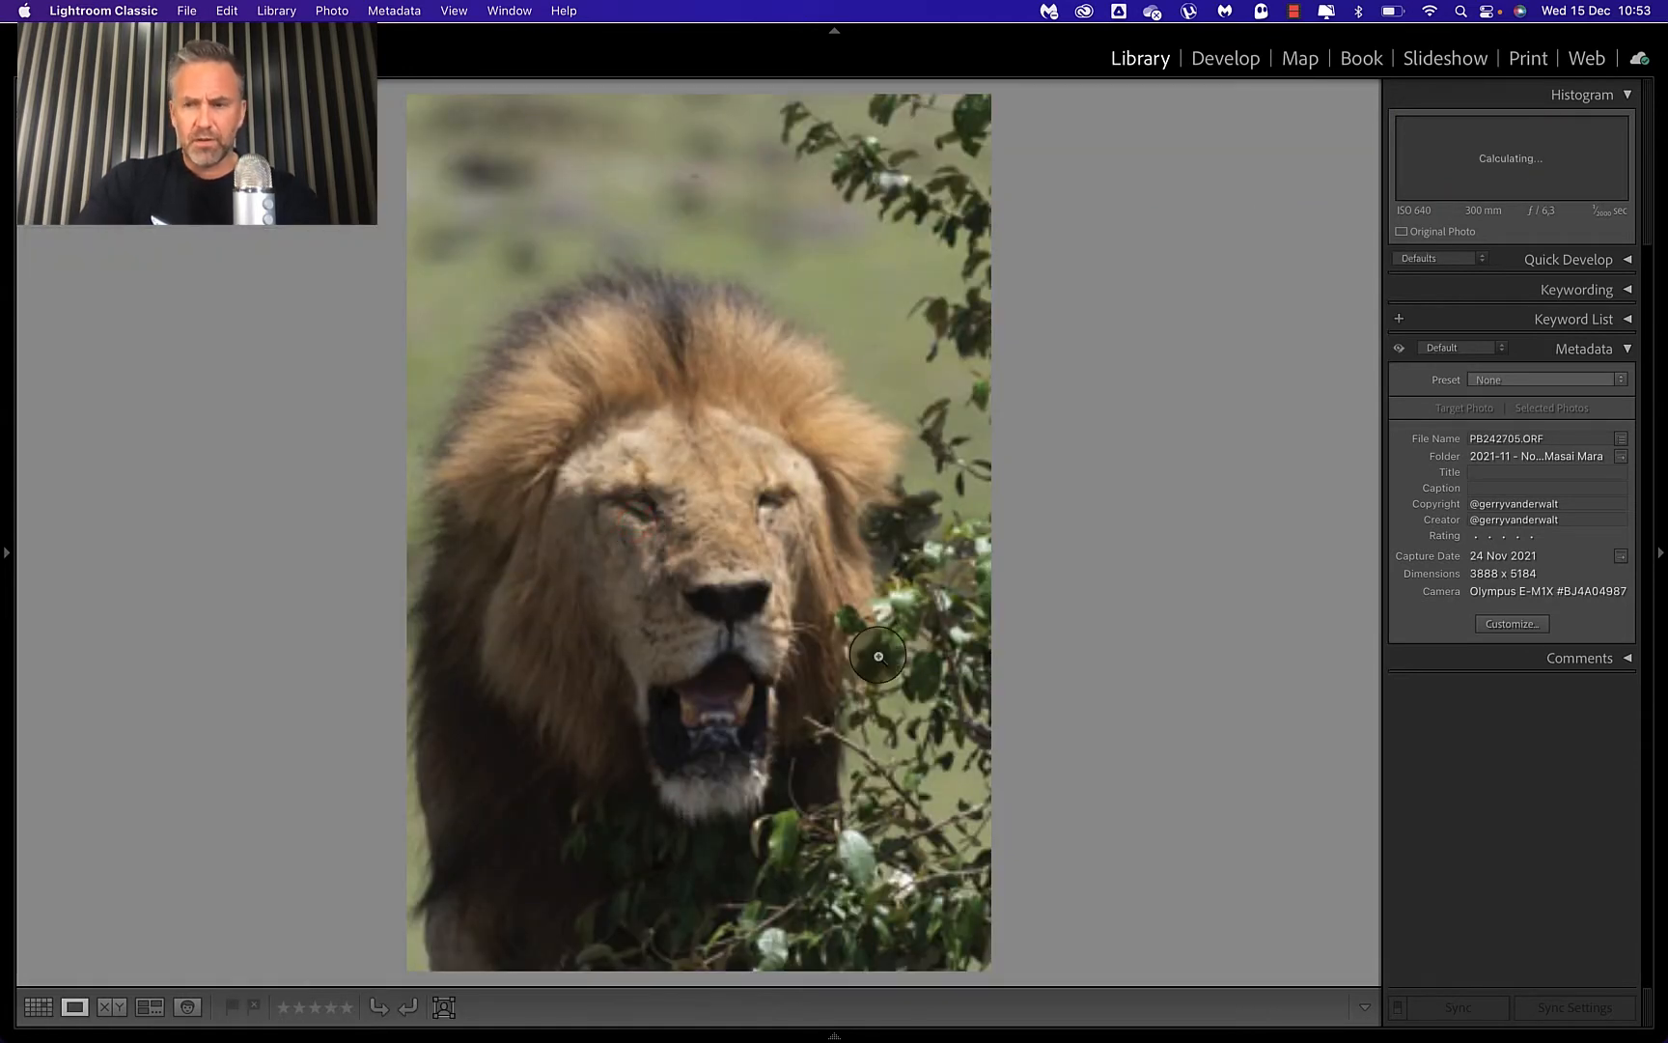
Change the lion portrait's crop aspect so it covers the full frame, and apply the crop.
key("r")
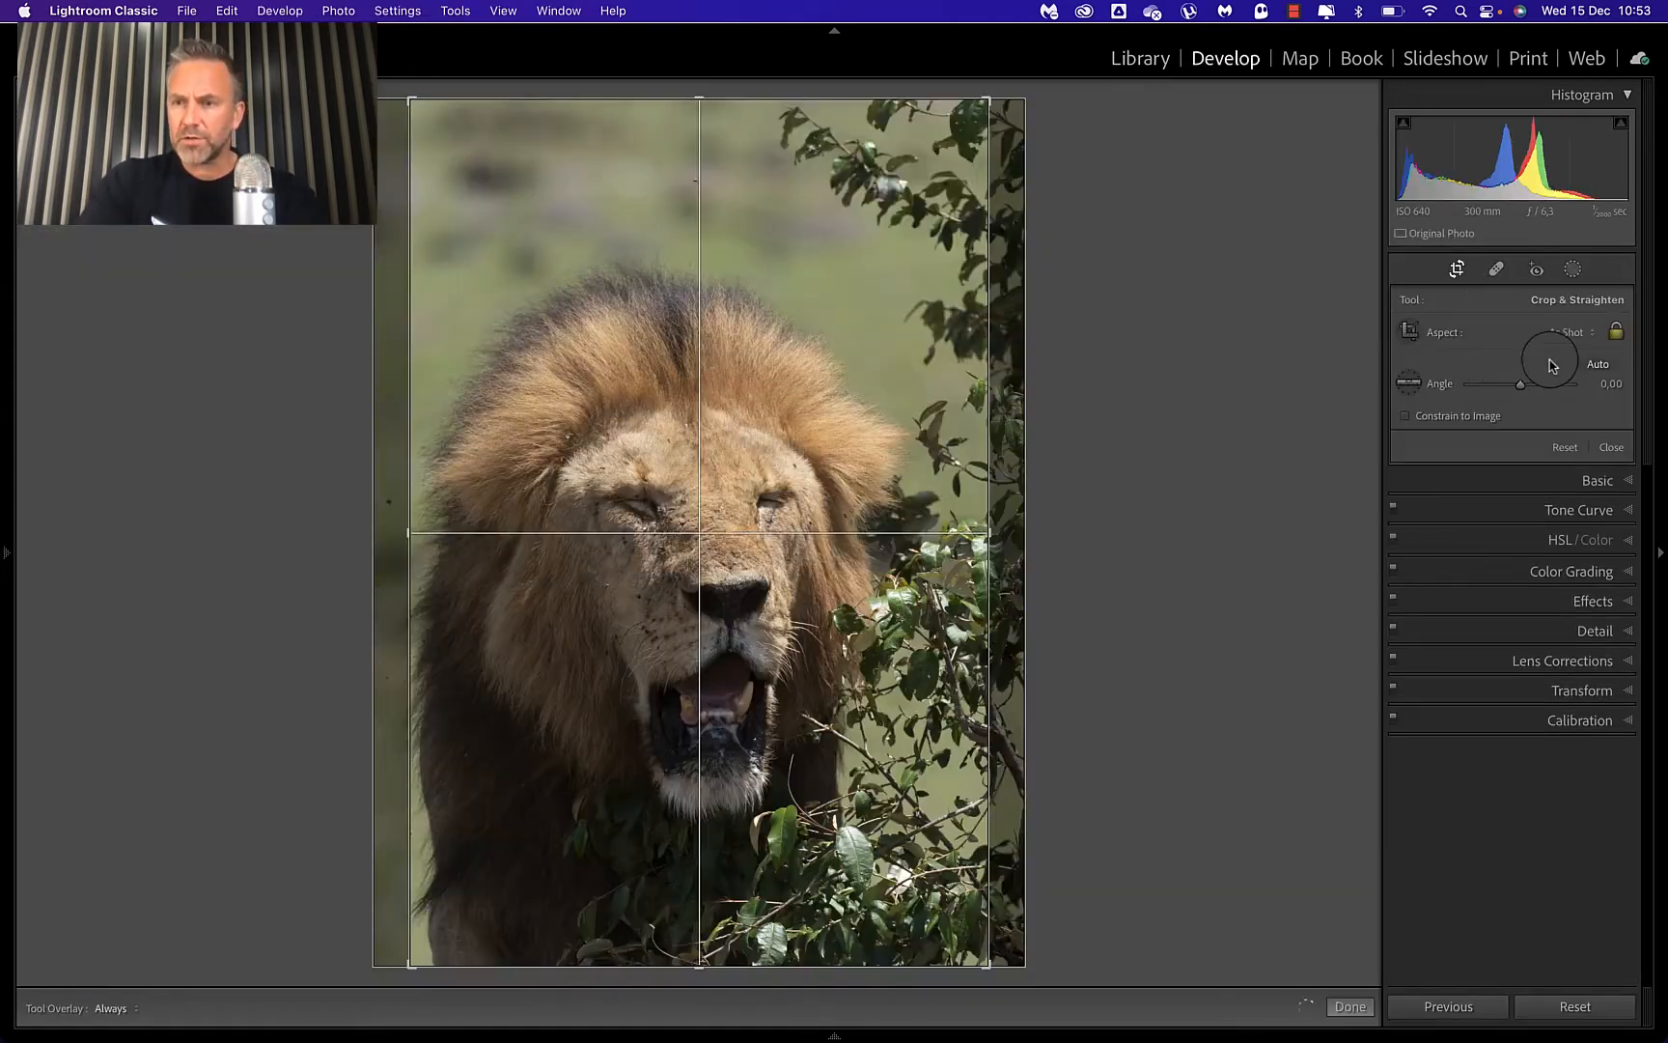
left_click(1568, 332)
left_click(1546, 350)
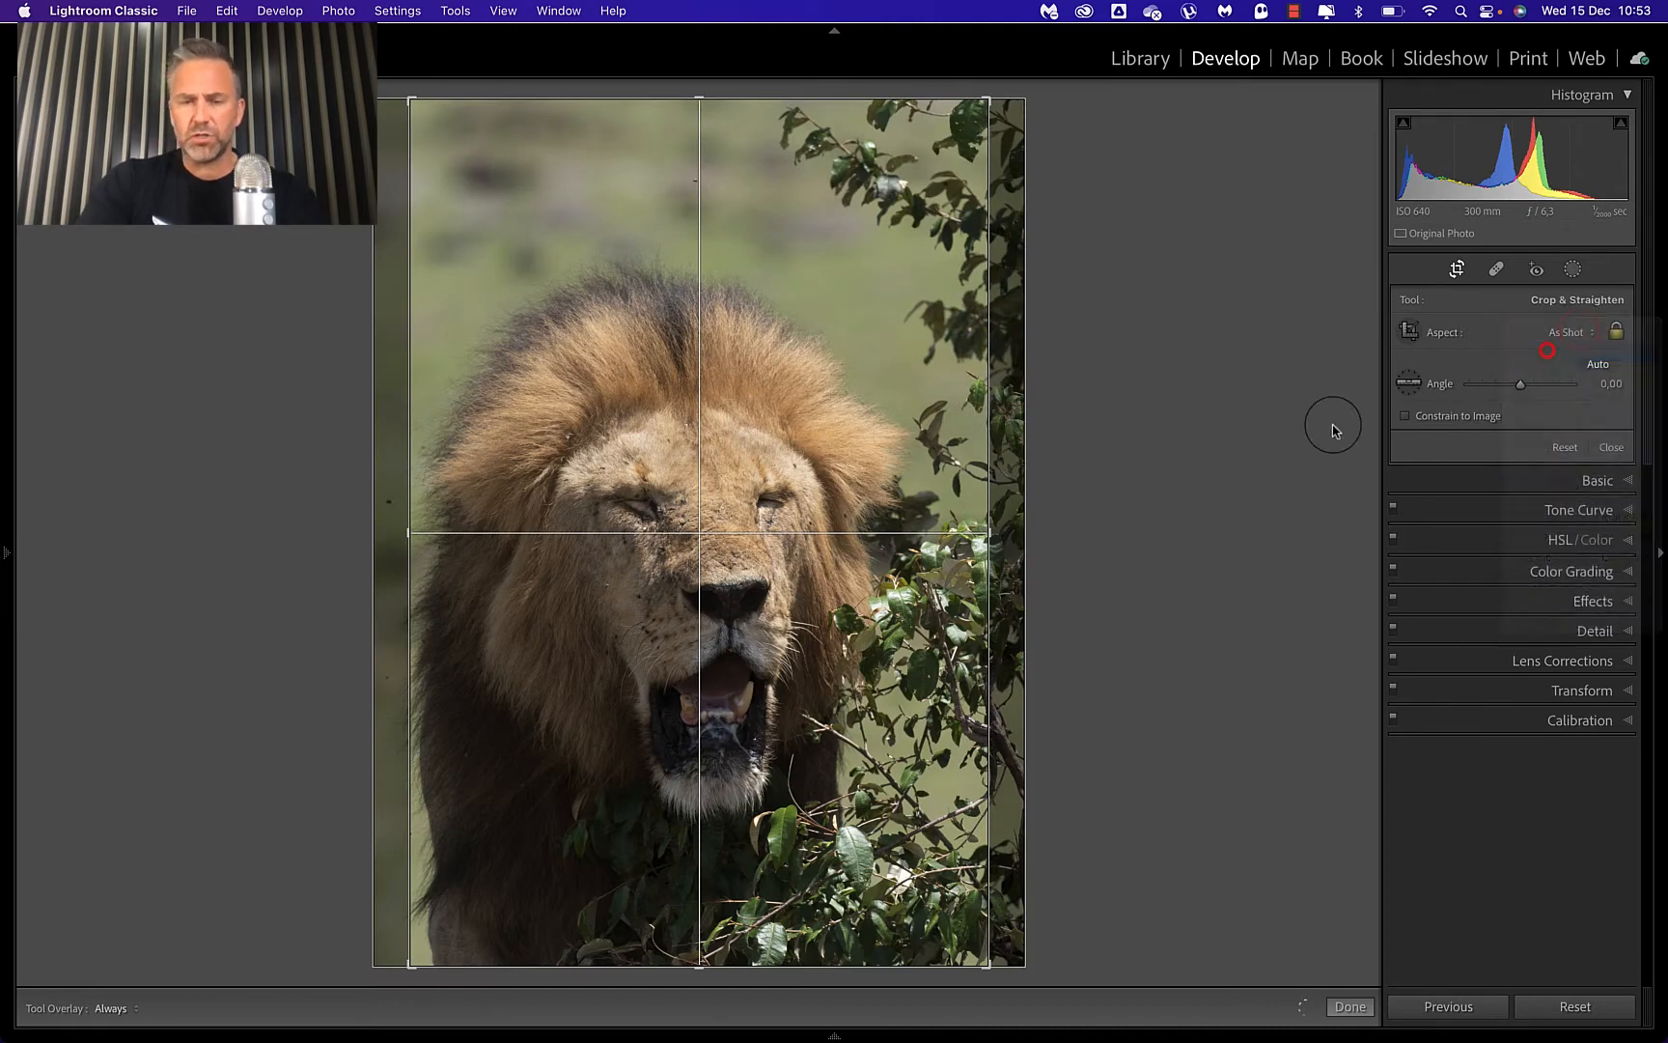
double_click(751, 546)
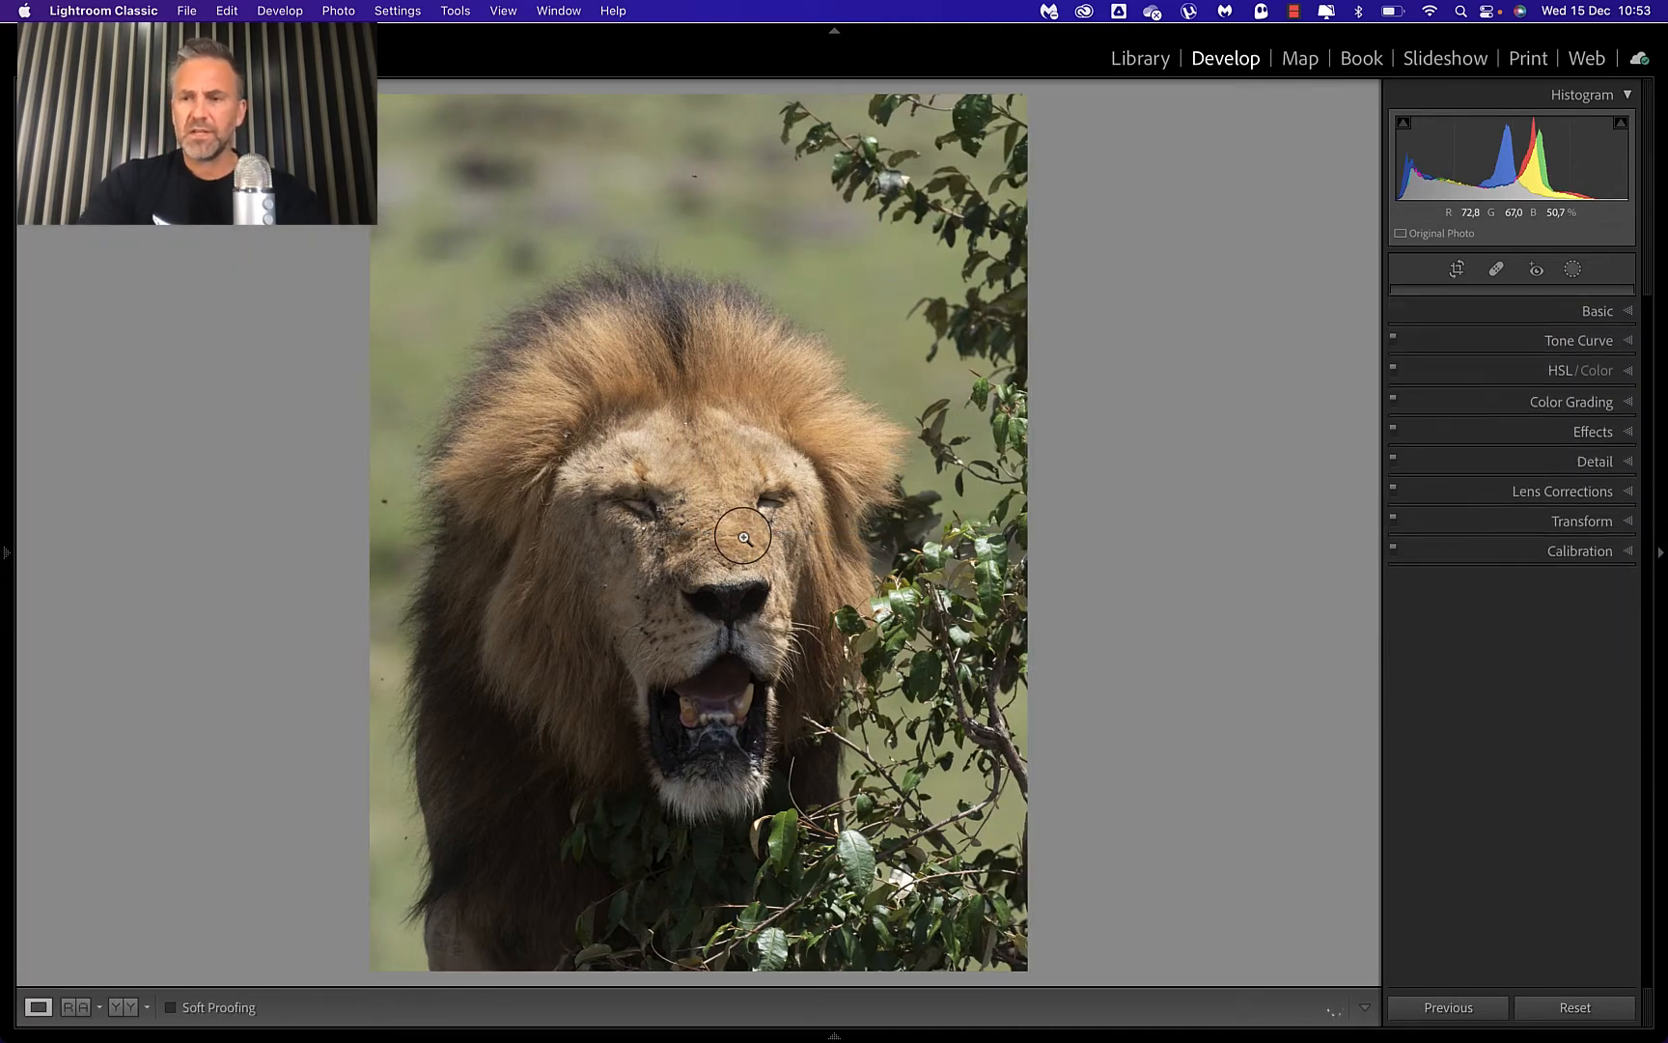
Create a Color Range mask sampled from the lion's golden mane and set Refine to 5.
left_click(1574, 267)
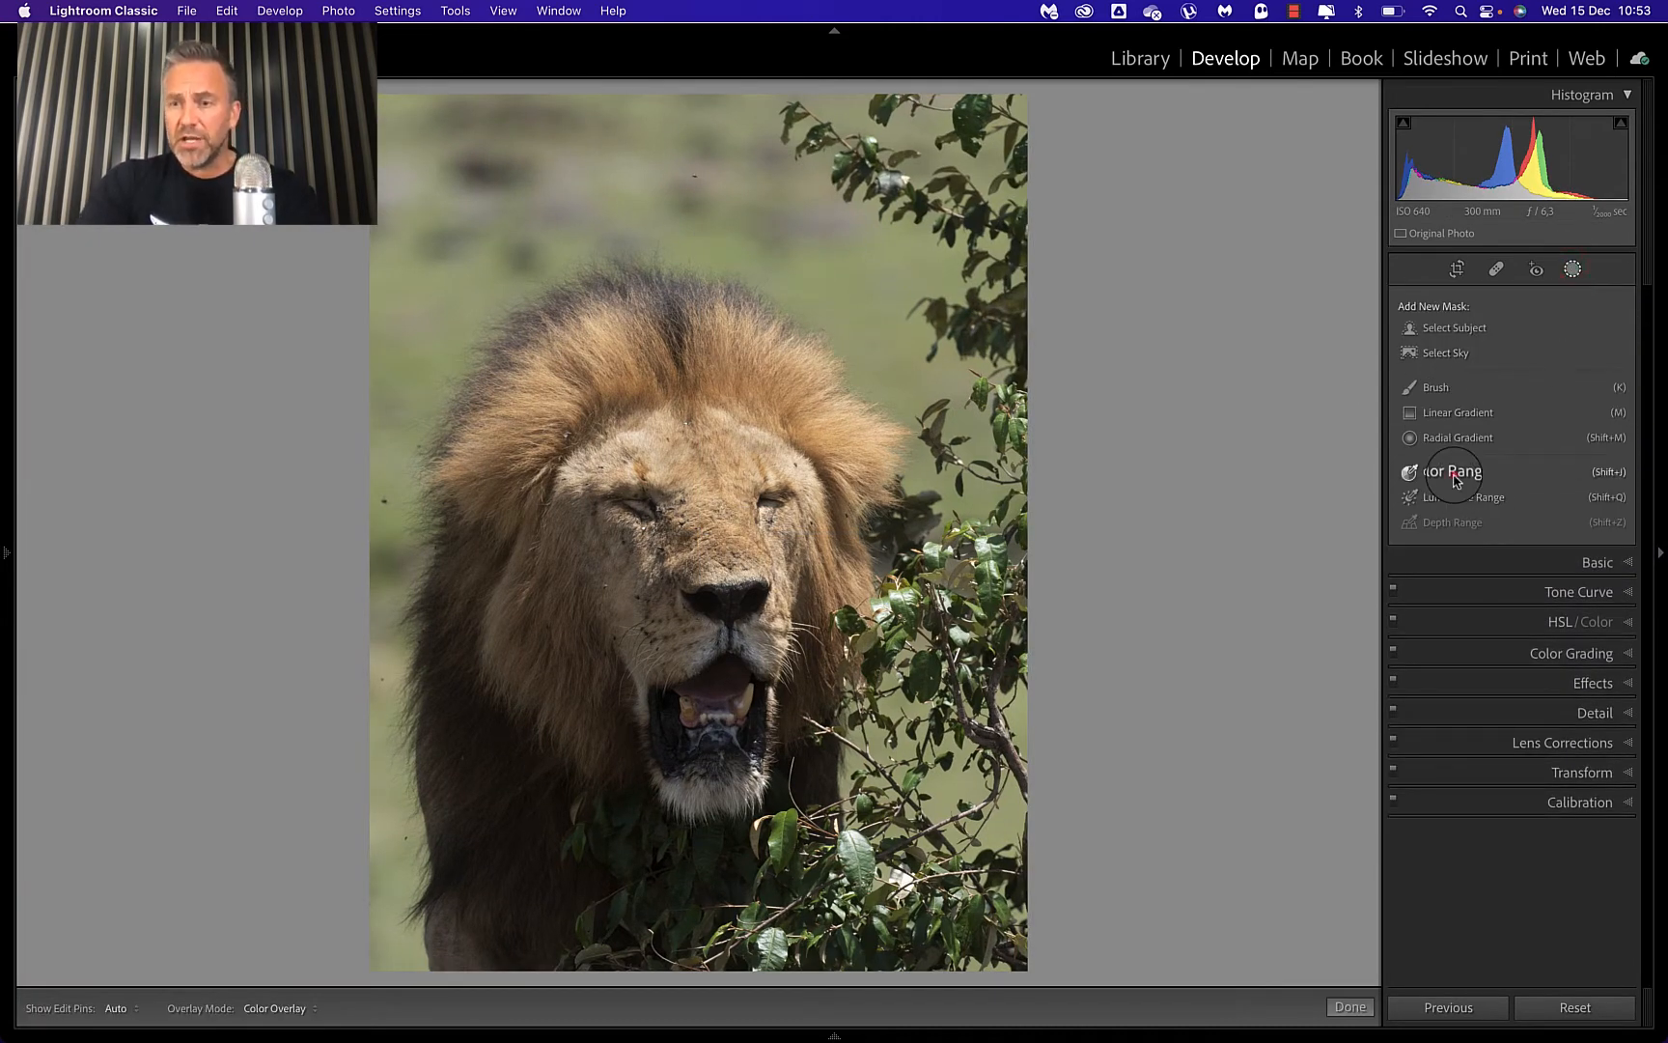
left_click(1456, 476)
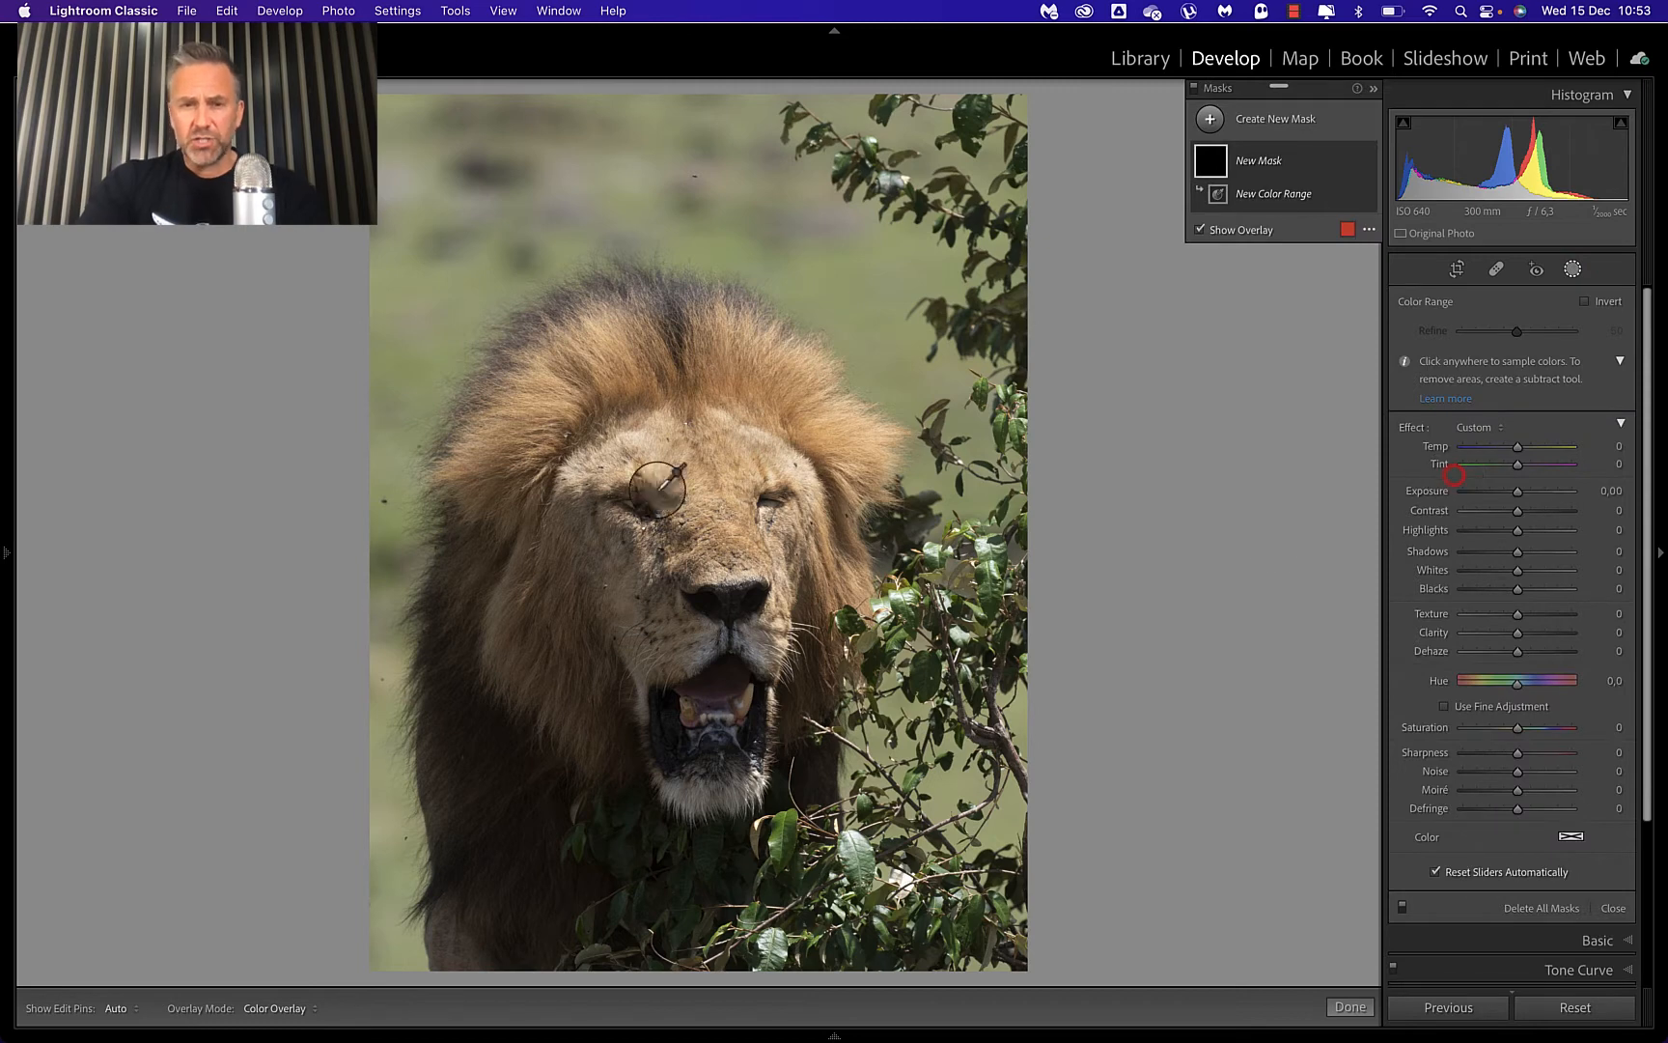
left_click(764, 369)
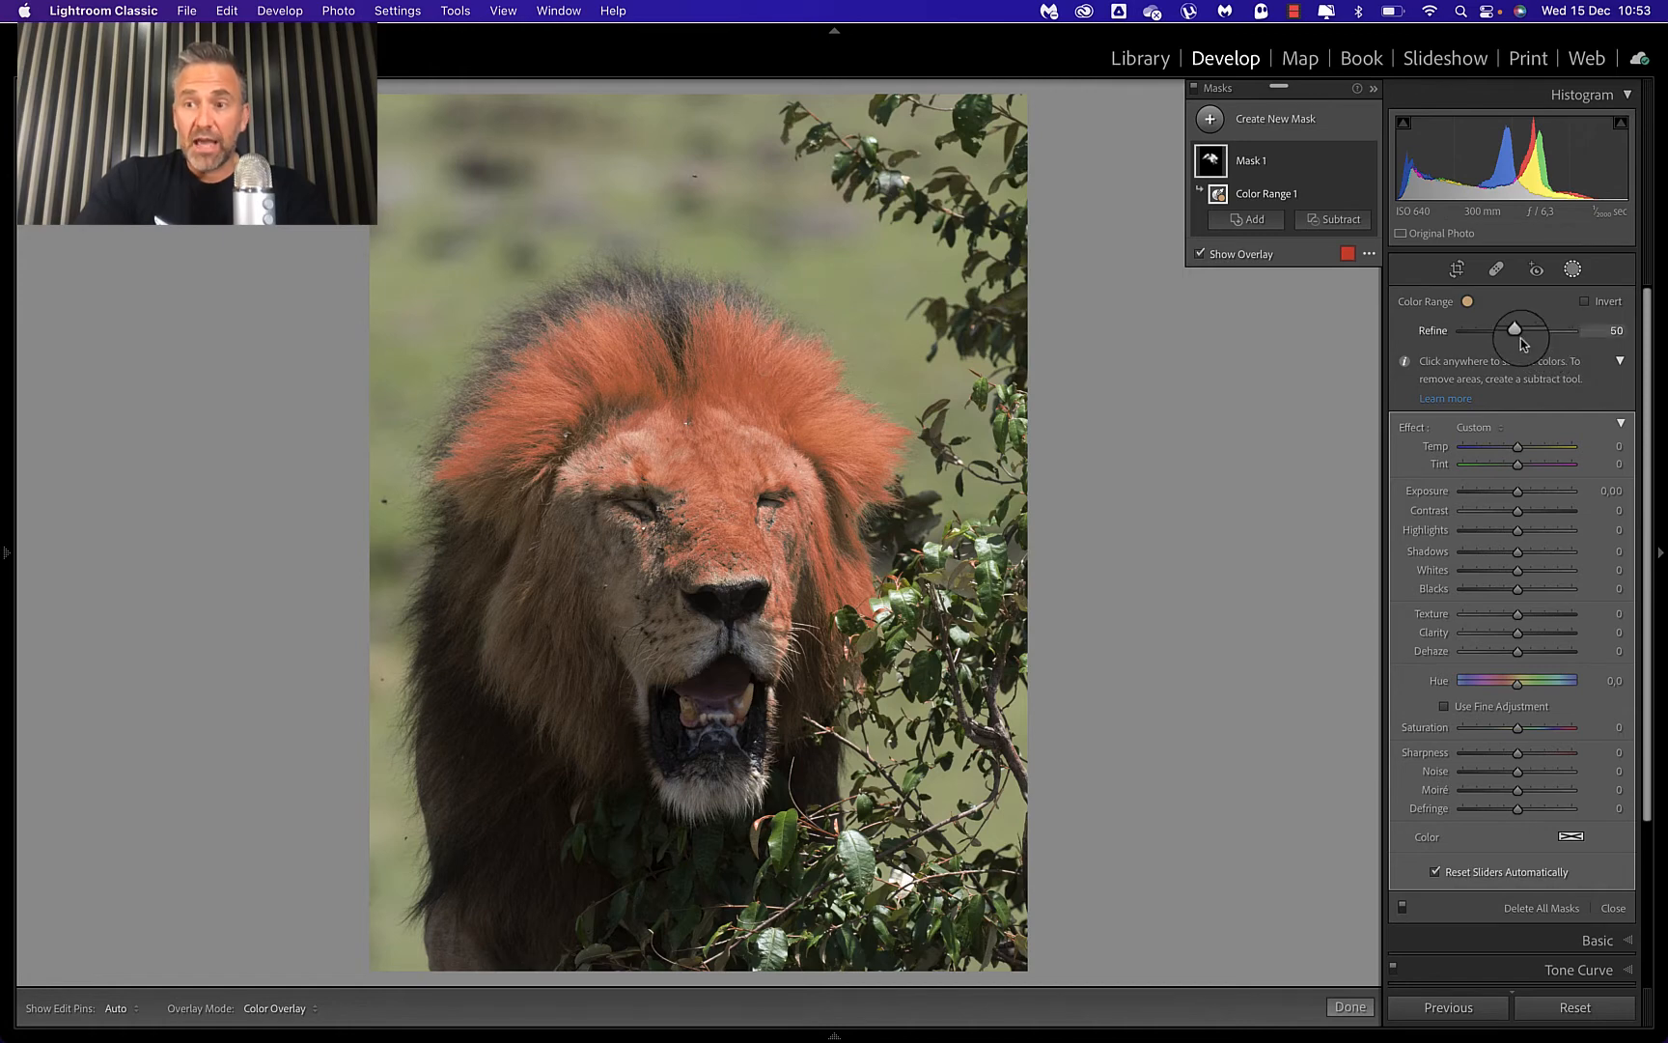
left_click_drag(1516, 332, 1466, 335)
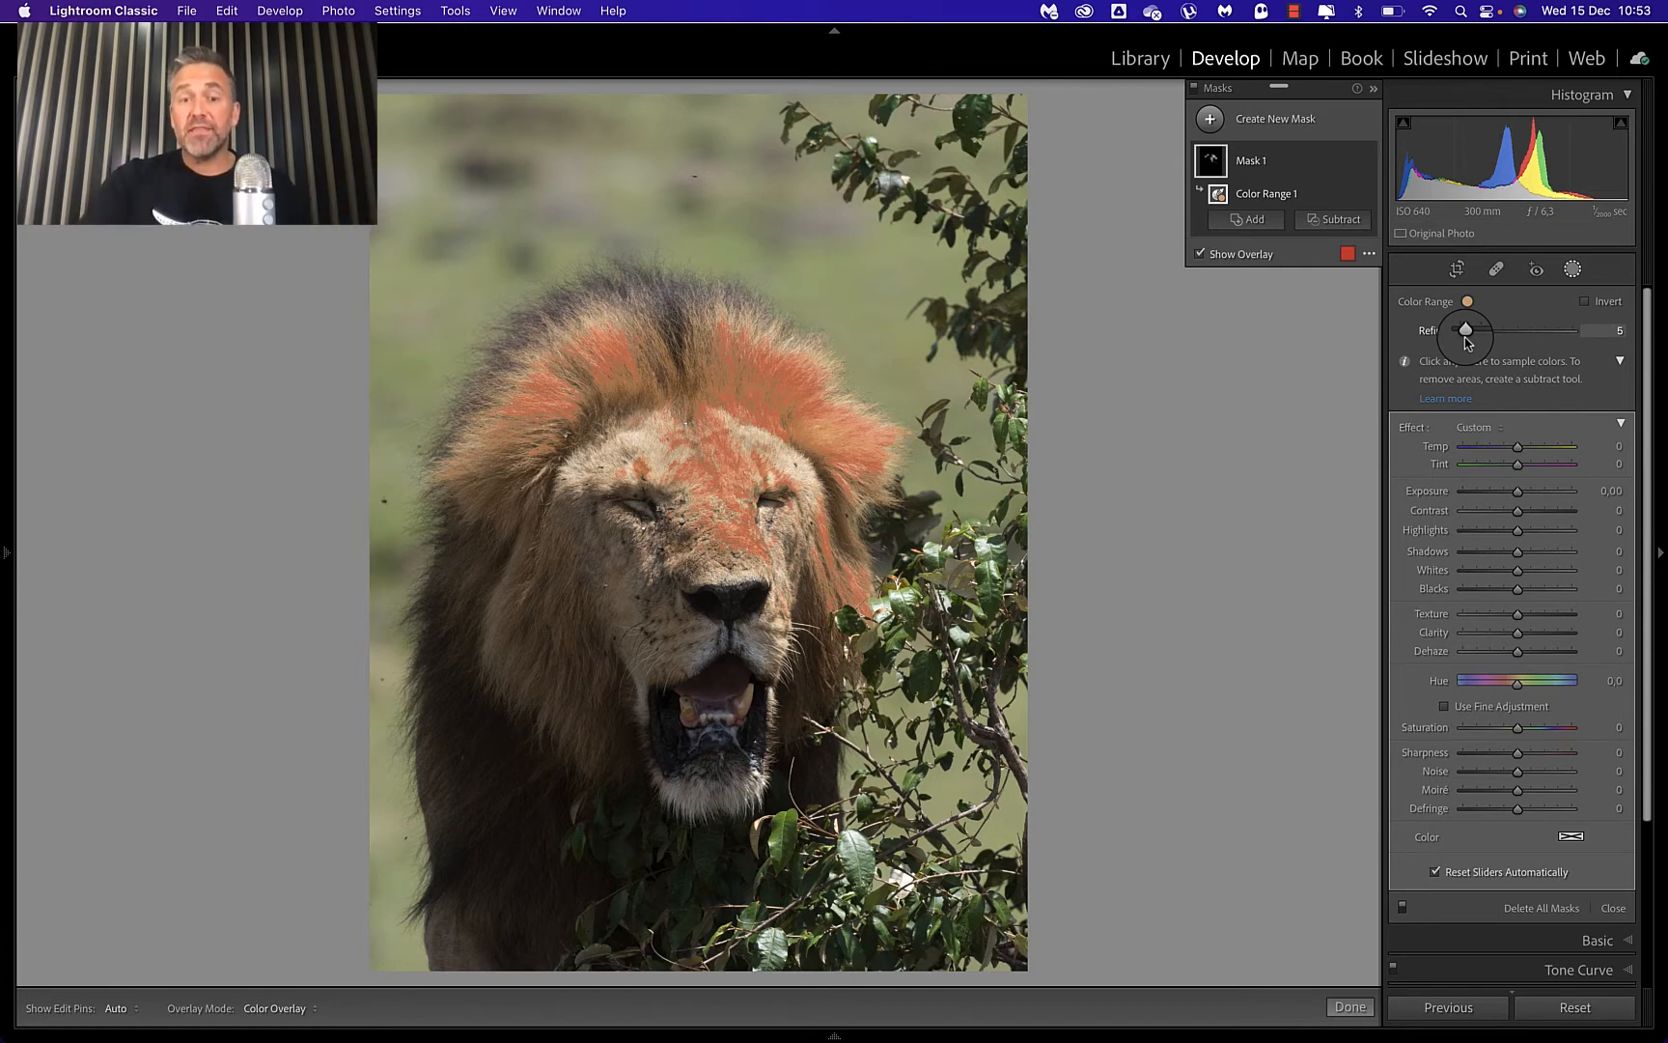
left_click(763, 370)
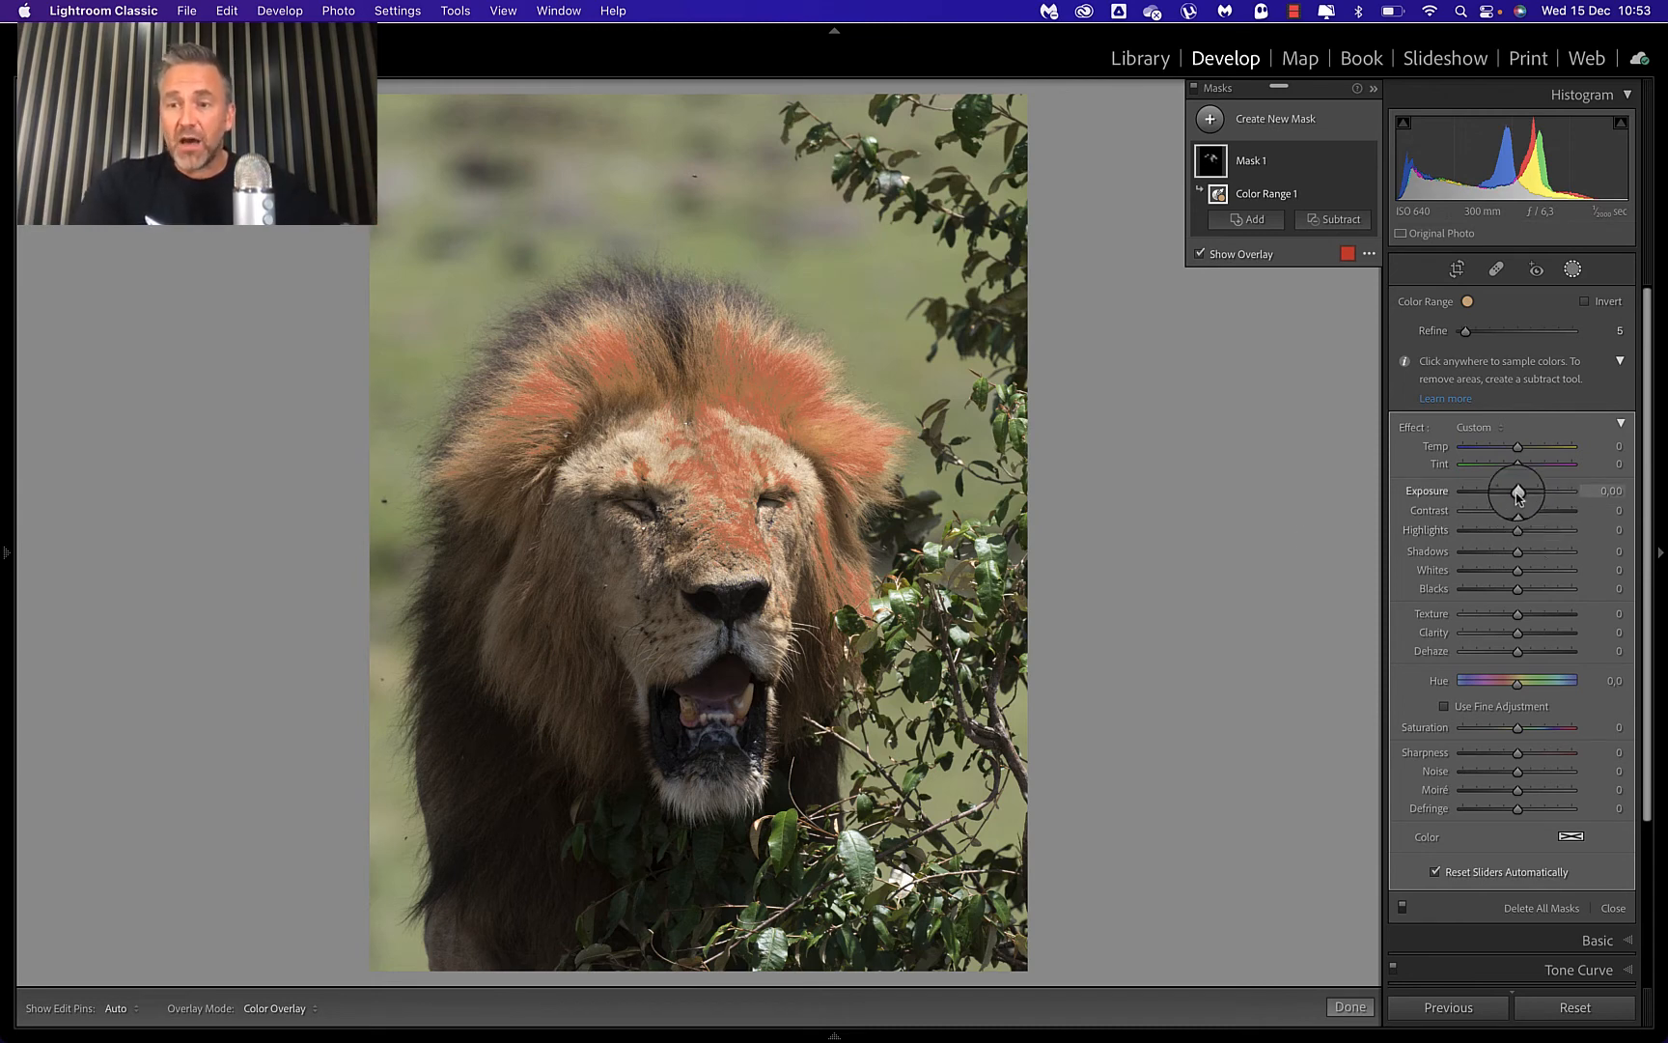
Try Exposure at -0.26 on the mane's Color Range mask and delete the mask.
left_click_drag(1519, 495, 1514, 496)
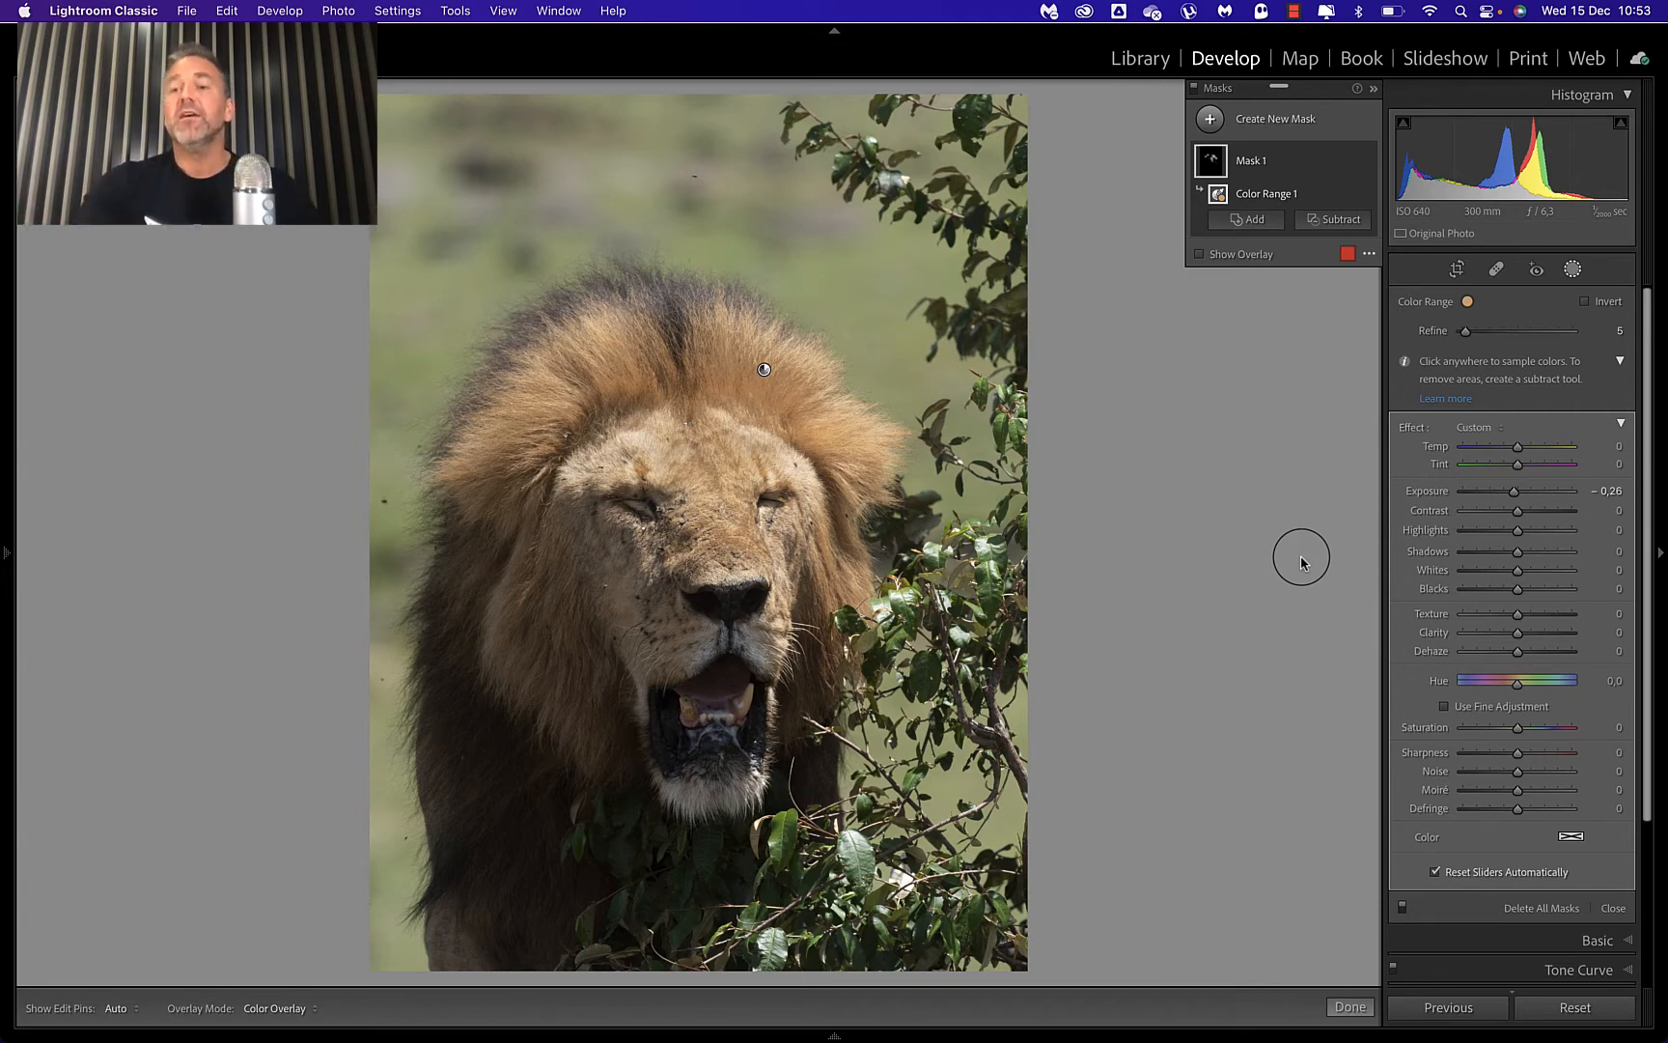
left_click(1351, 196)
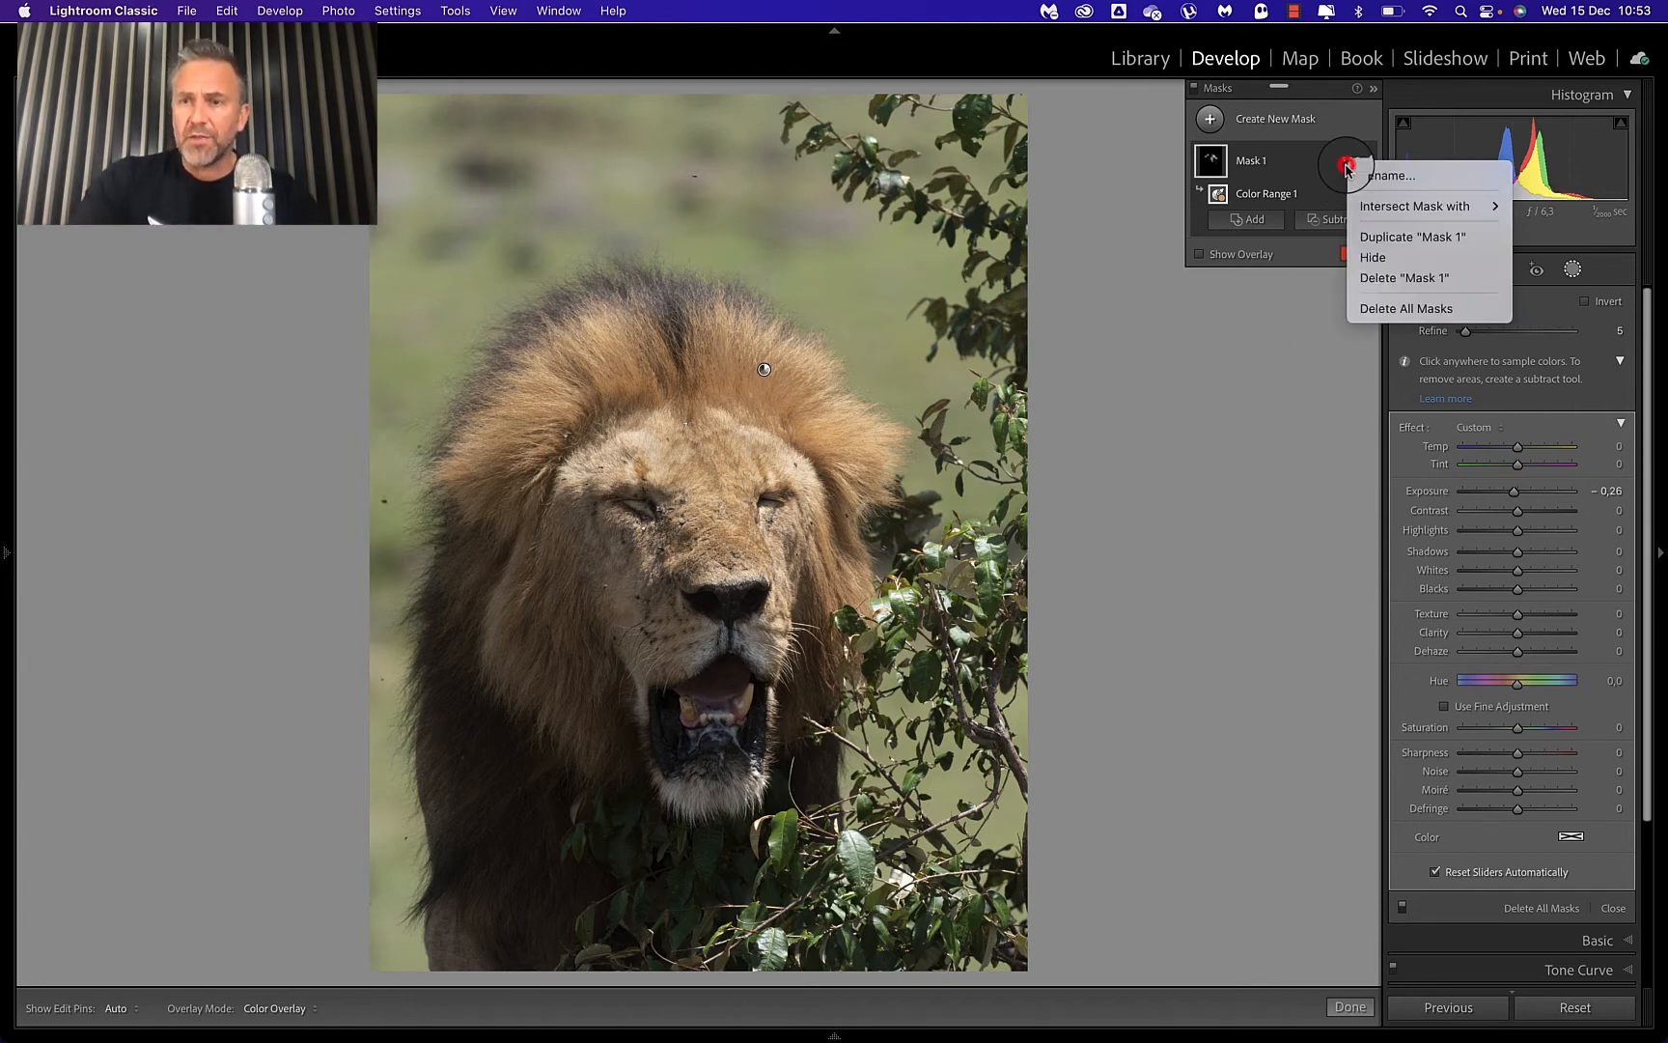
left_click(1412, 273)
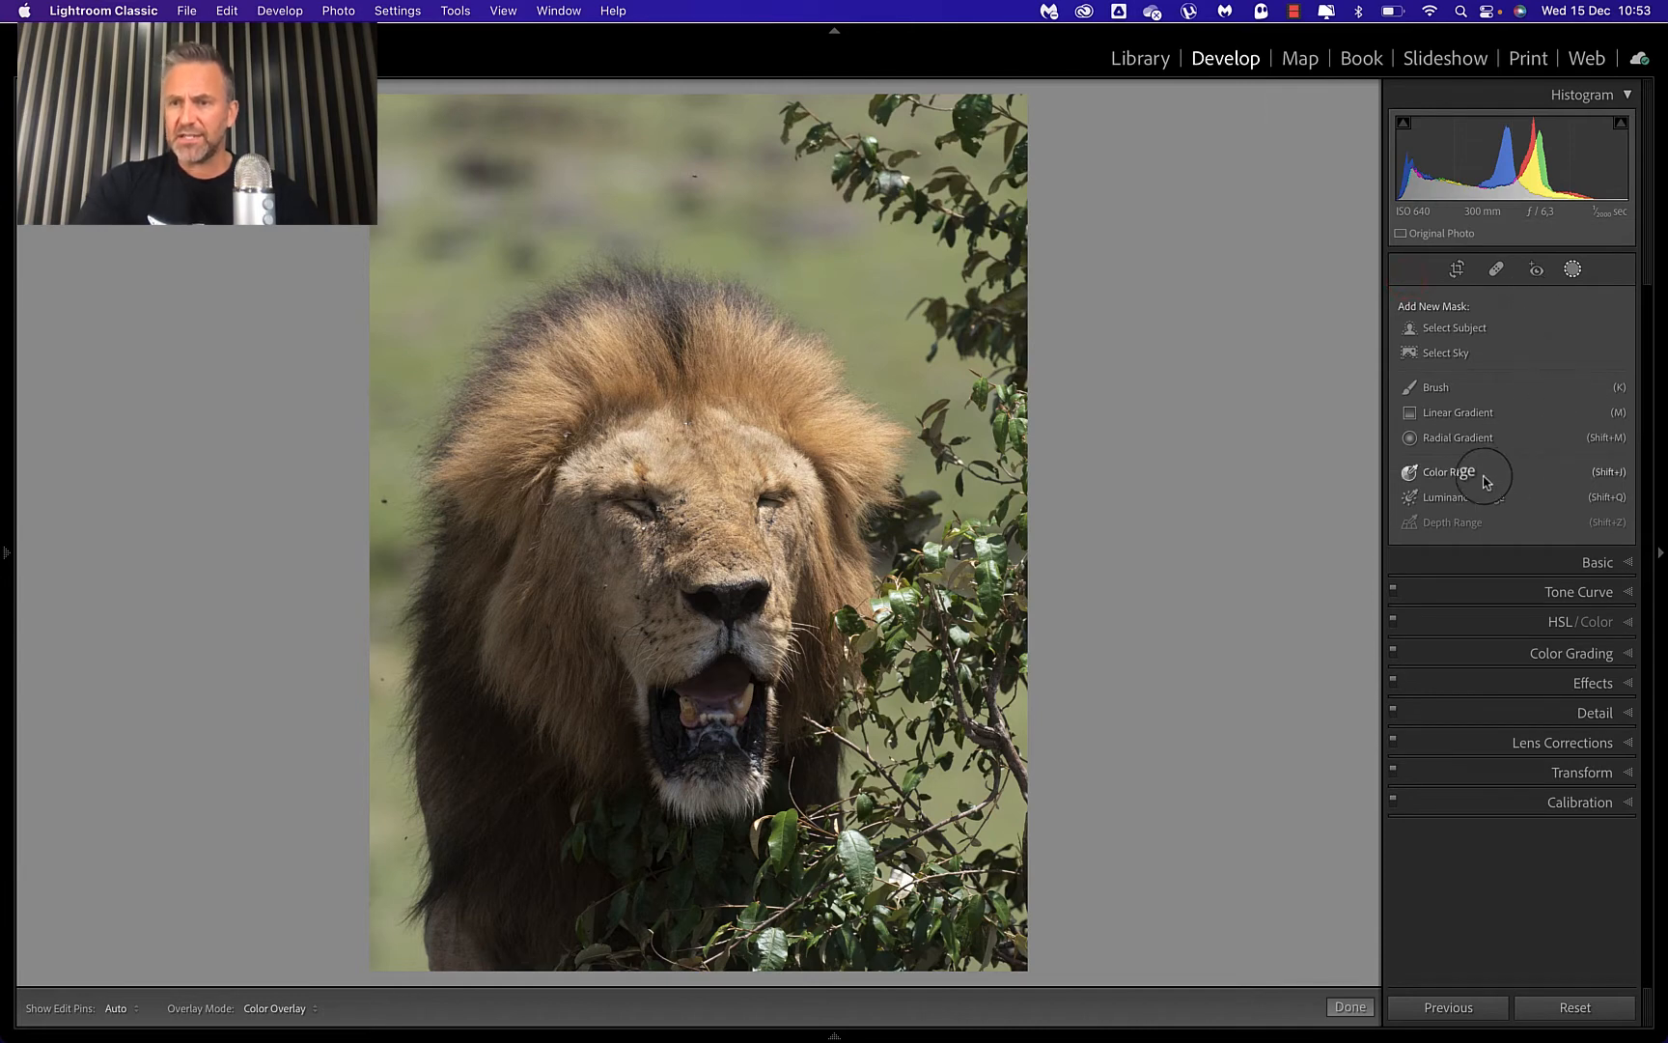
Create a Luminance Range mask sampled from the lion's shaded mane, with range 18/20 to 25/25 and Shadows at -24.
left_click(1460, 496)
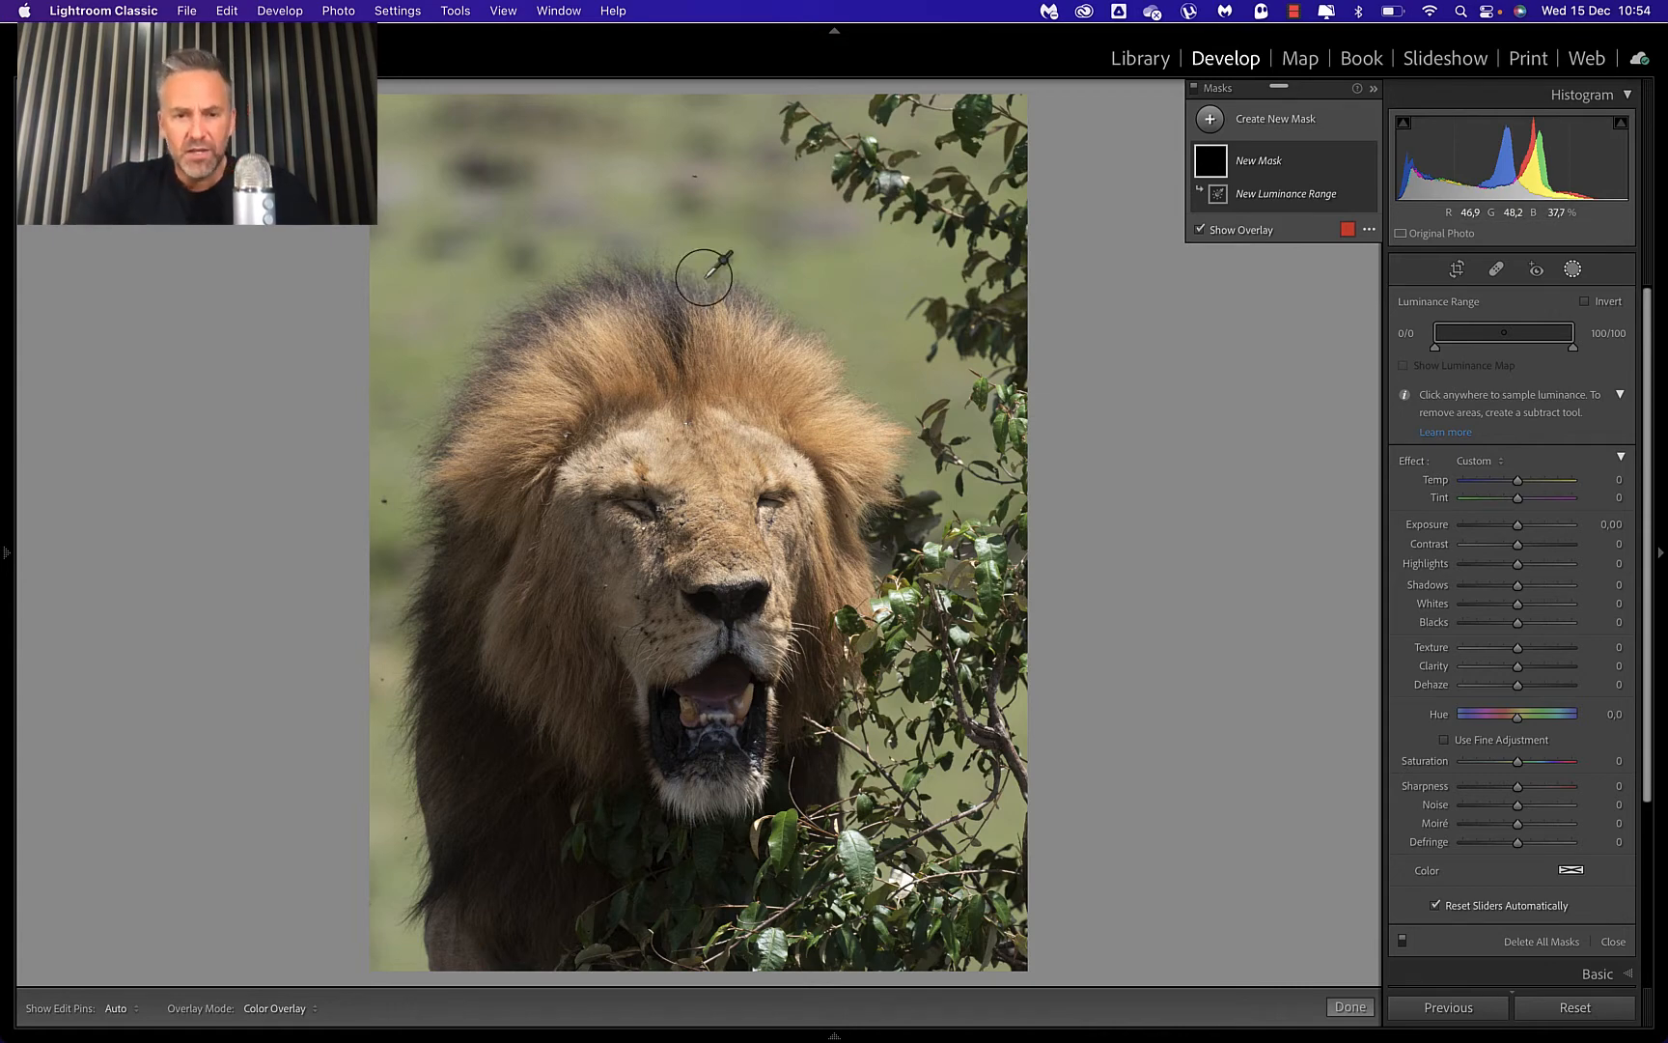
left_click(566, 573)
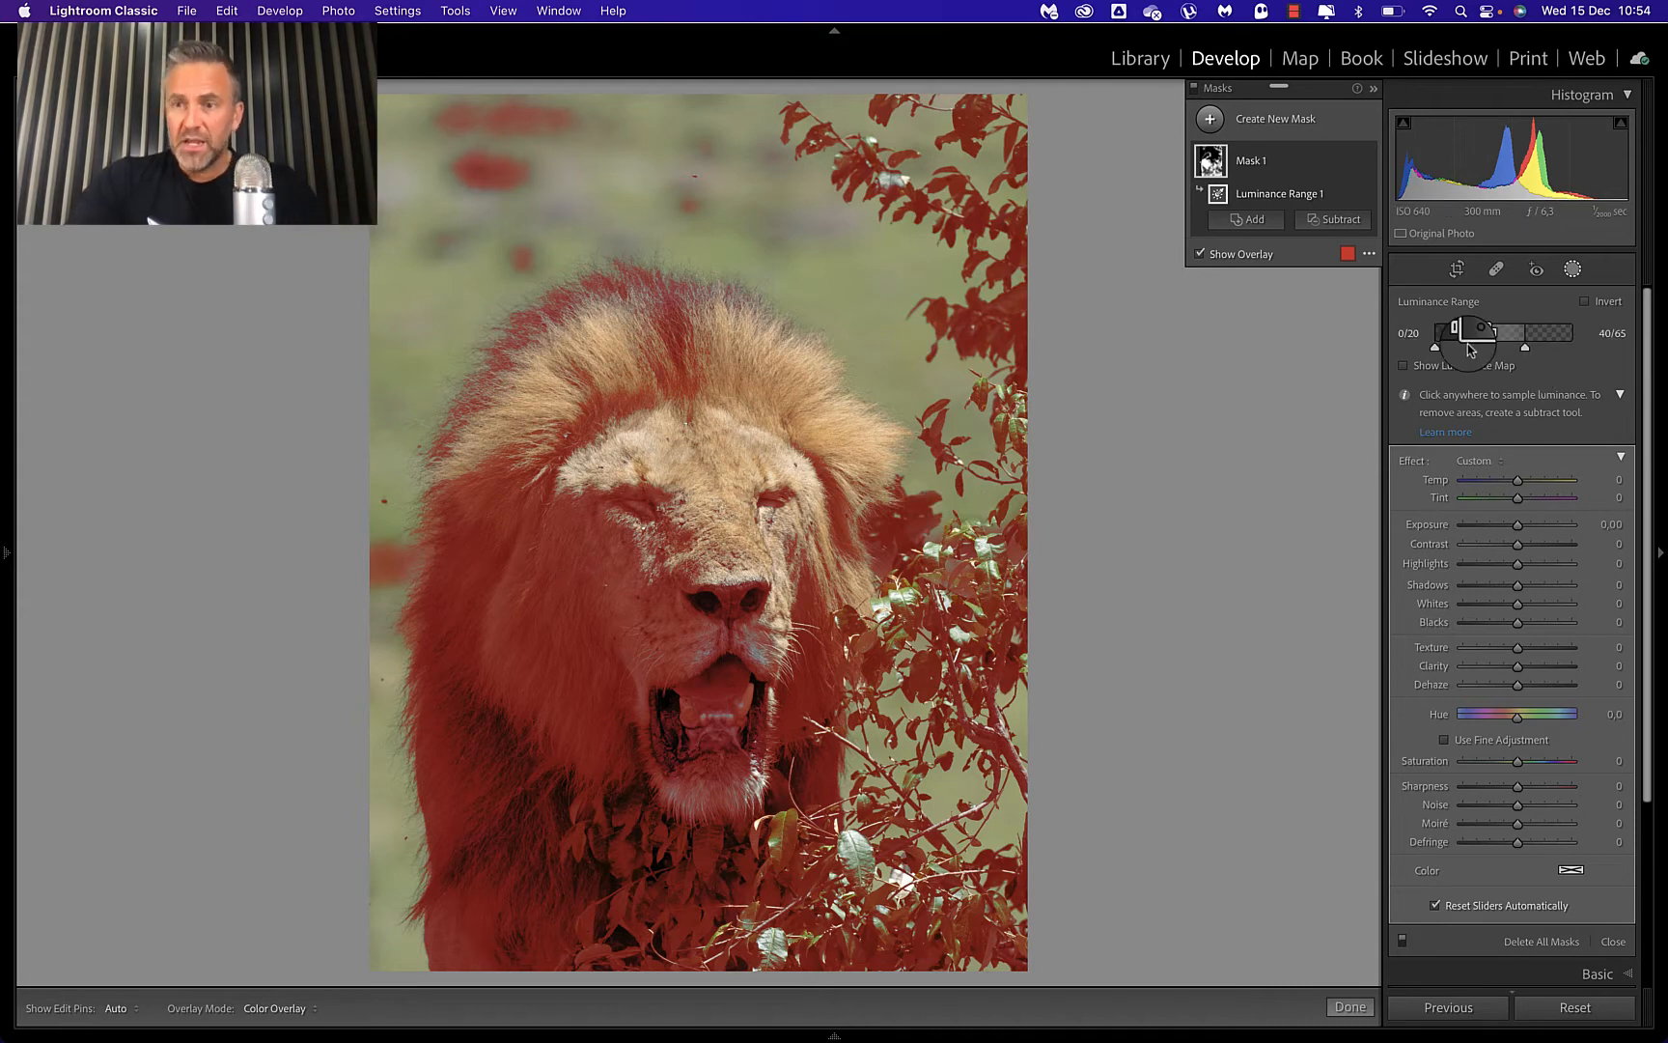
left_click_drag(1436, 355, 1490, 353)
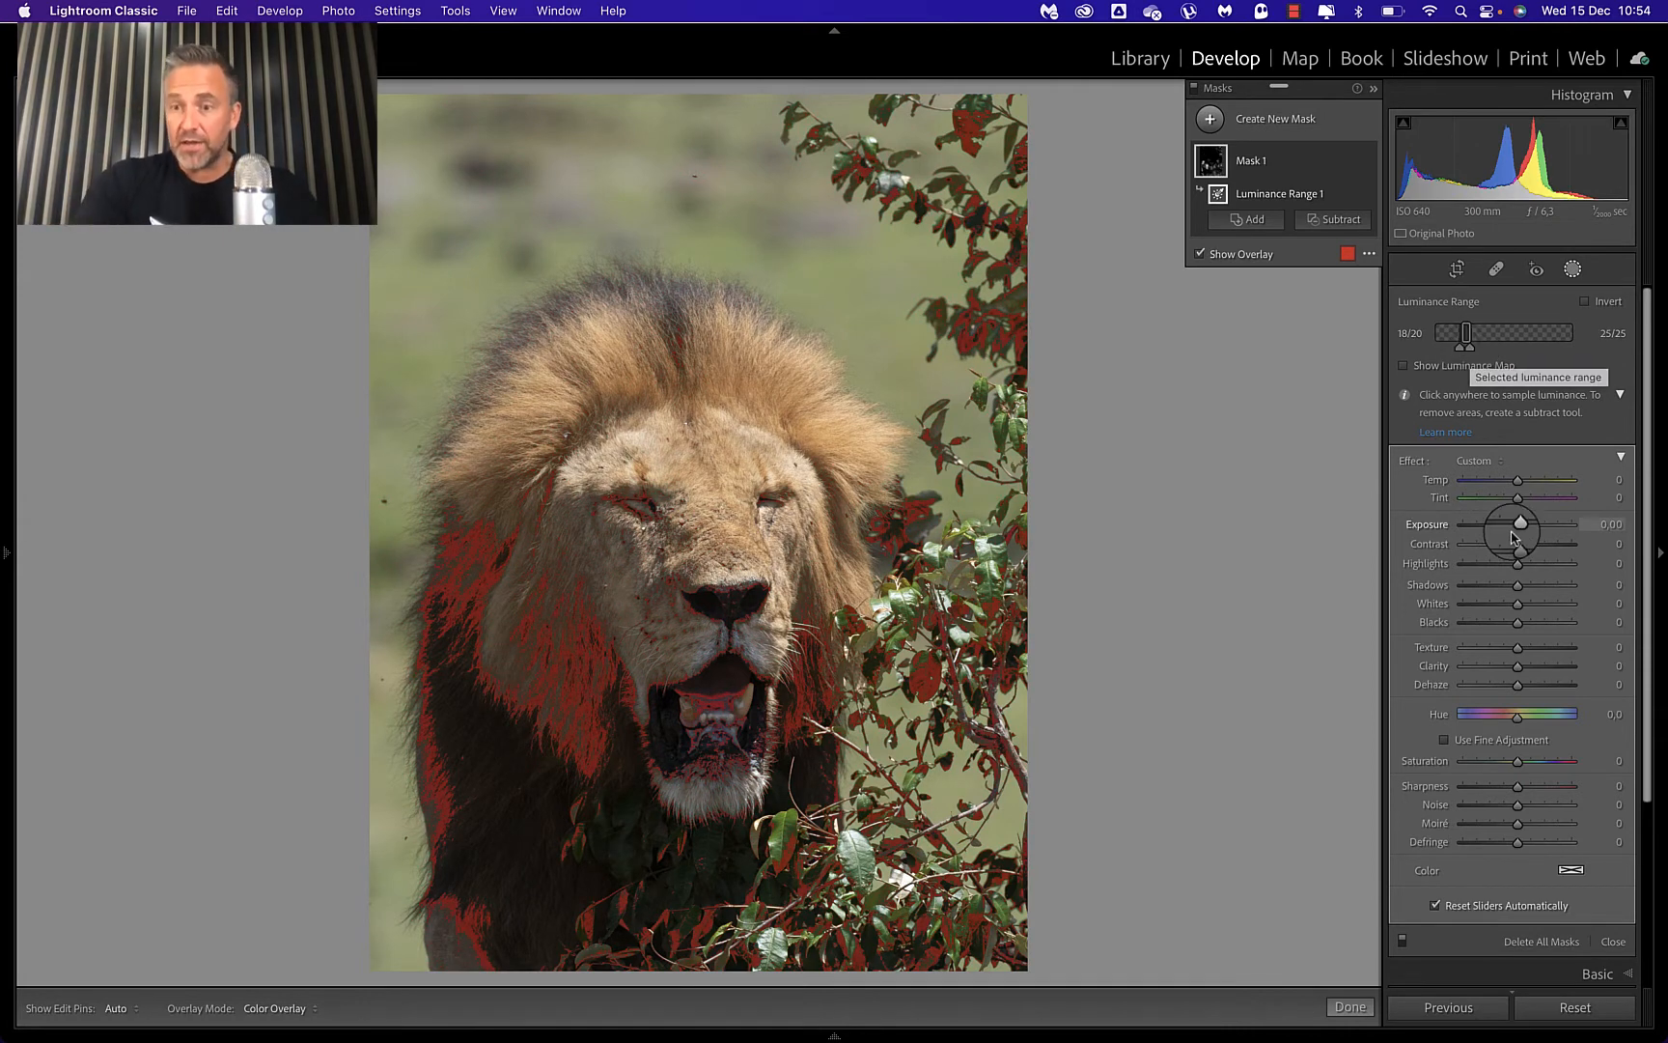
left_click(1518, 586)
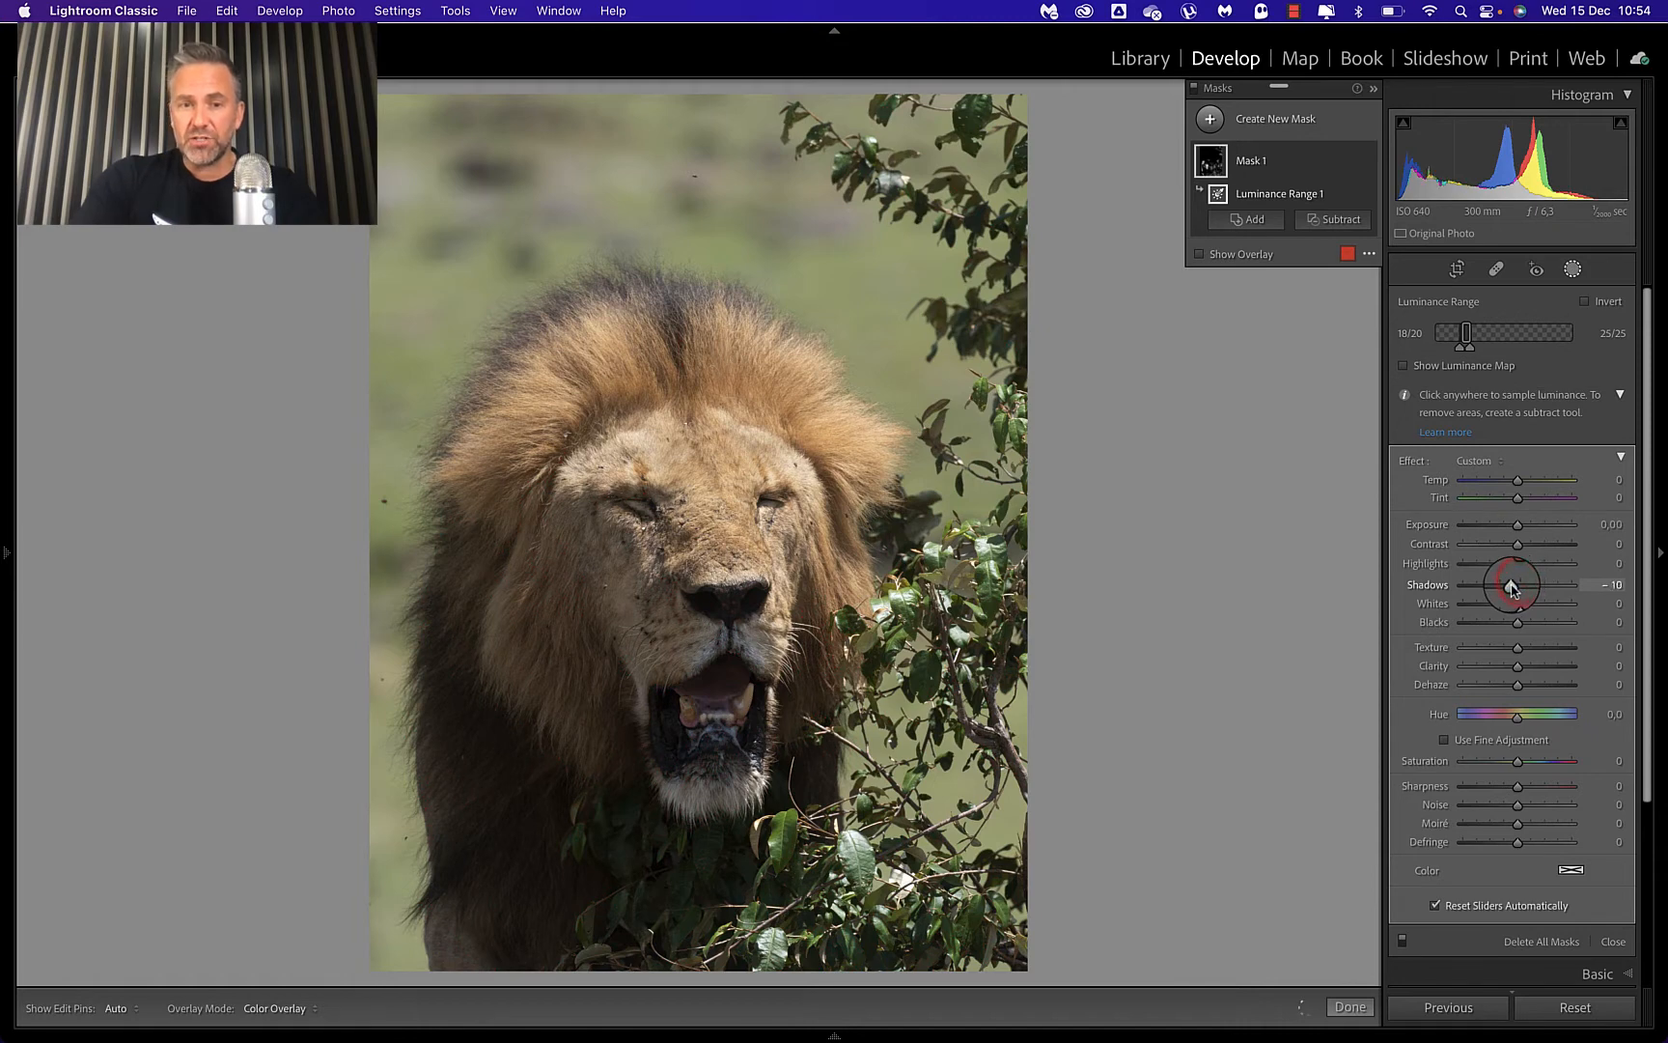
mouse_move(1507, 589)
left_mouse_down()
mouse_move(1529, 585)
mouse_move(1462, 585)
mouse_move(1538, 585)
mouse_move(1485, 585)
mouse_move(1505, 584)
left_mouse_up()
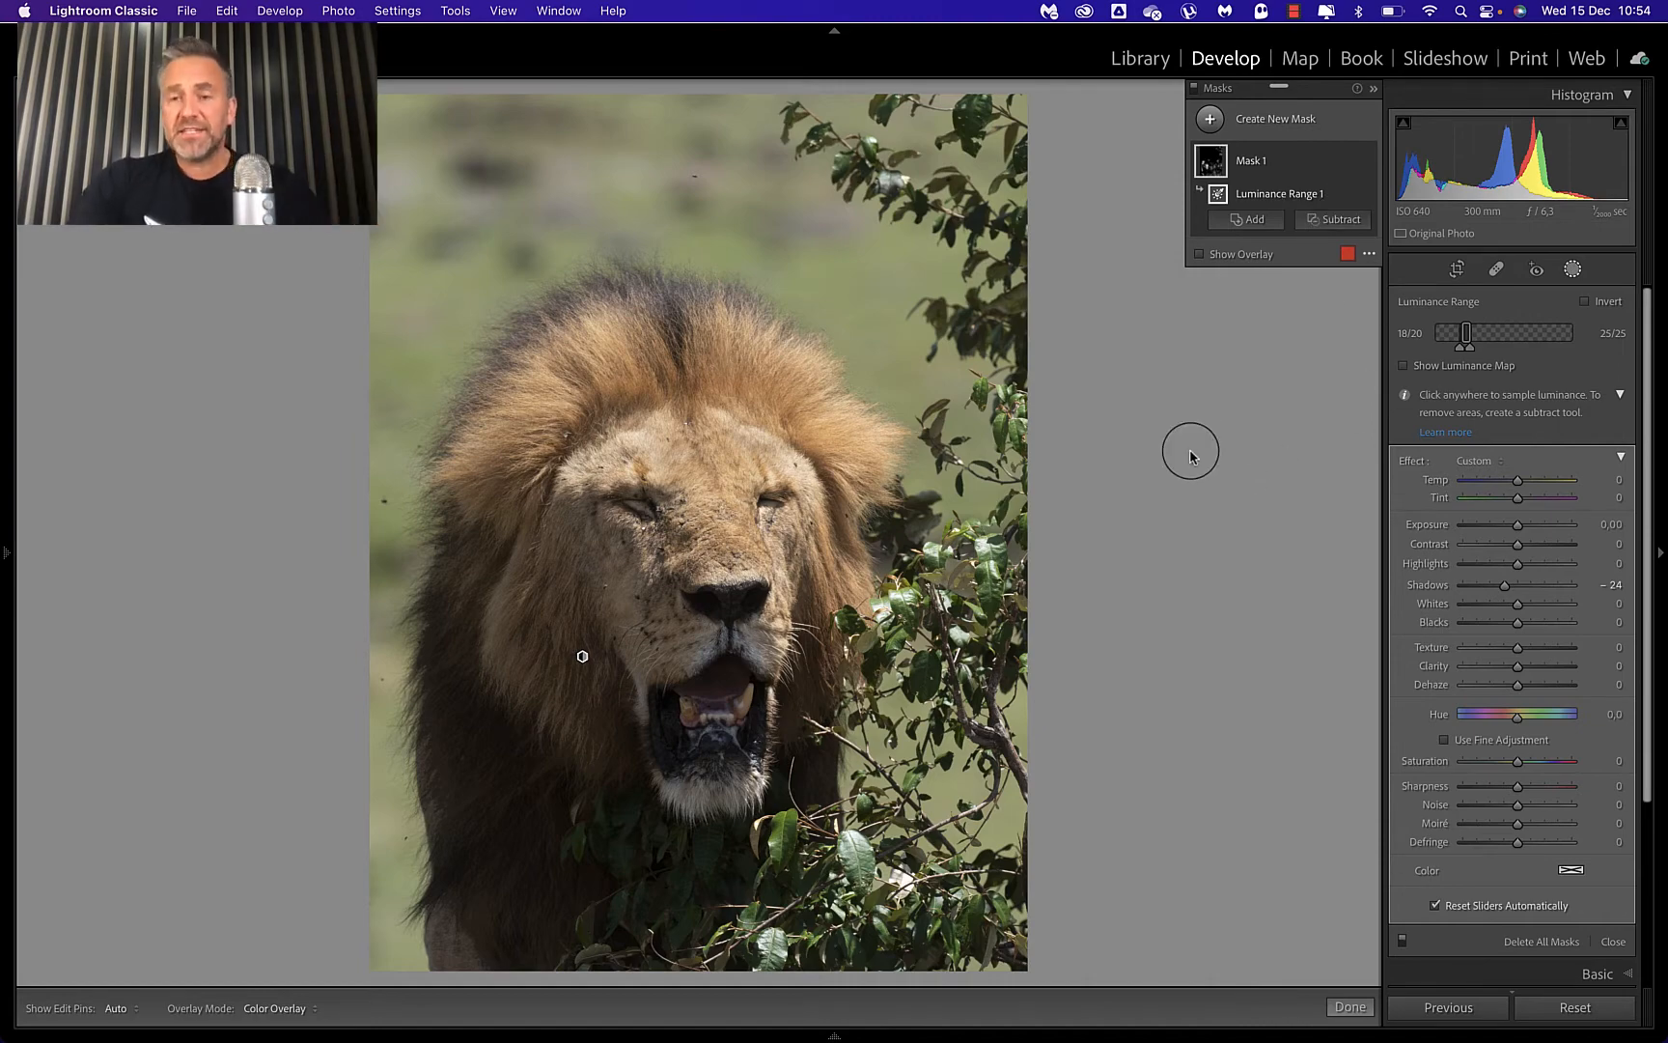
Return to the photo grid and open the photo of the lion lying on its back, PB242719.ORF, for developing.
key("g")
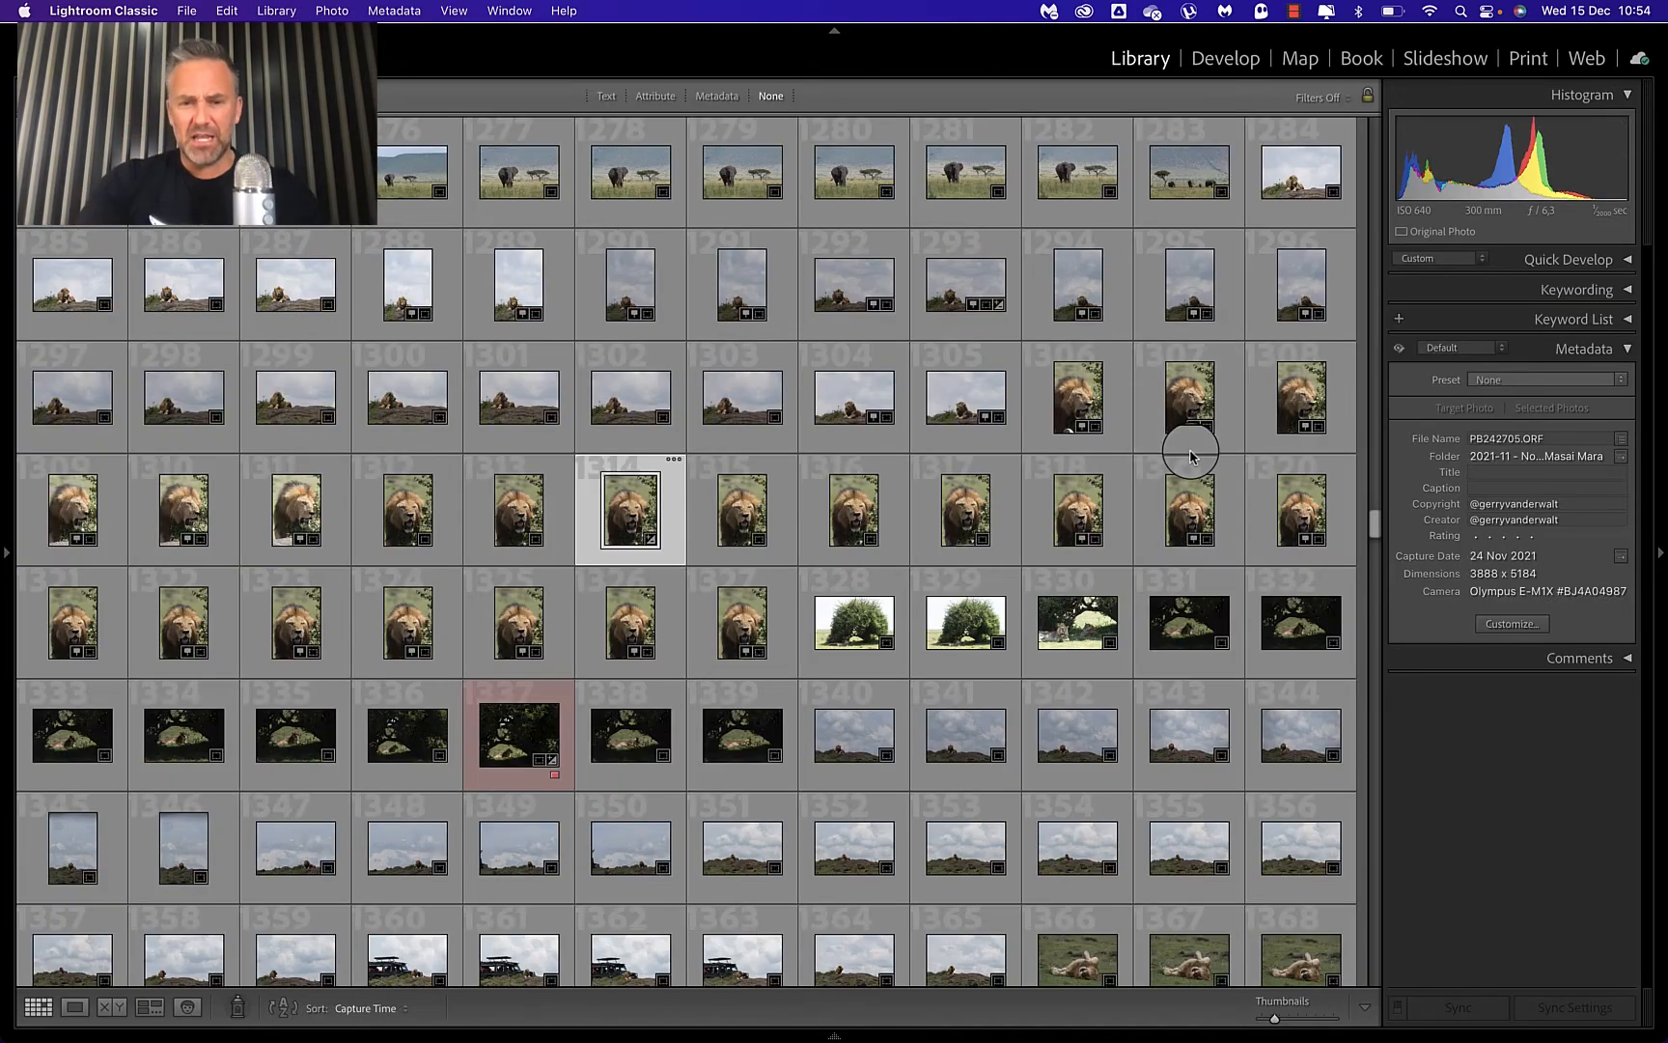
scroll(686, 569, "down", 1)
scroll(686, 570, "down", 1)
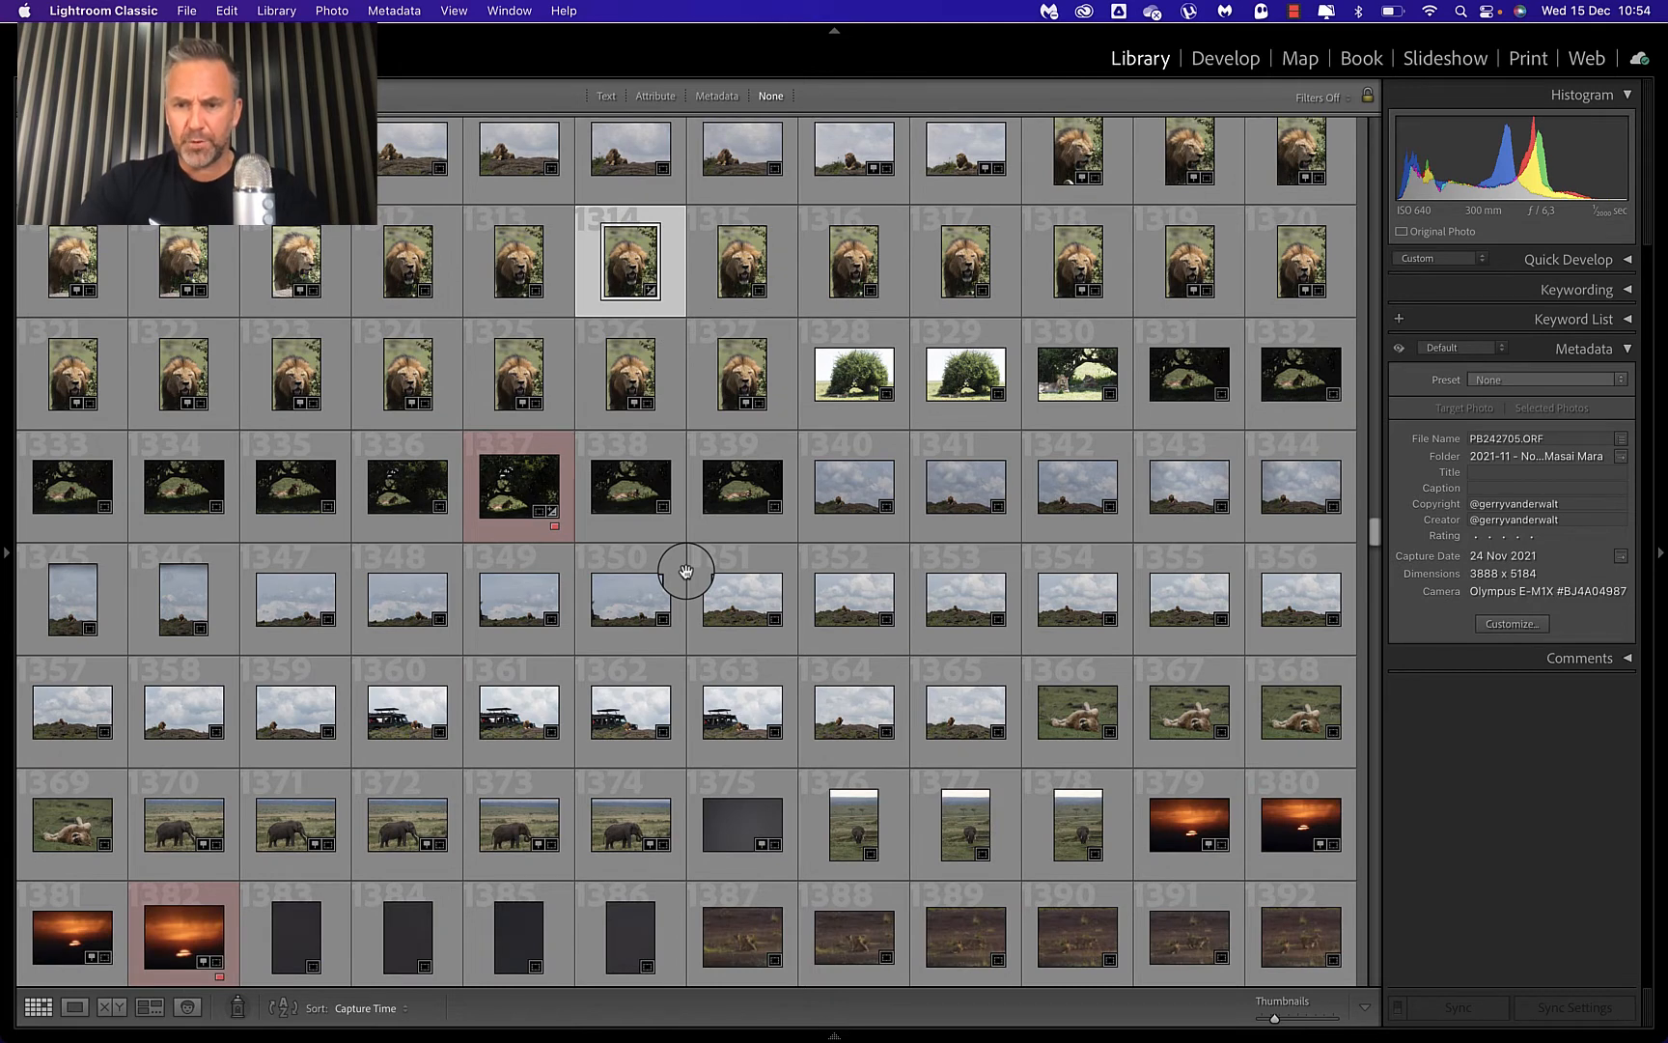
double_click(1091, 719)
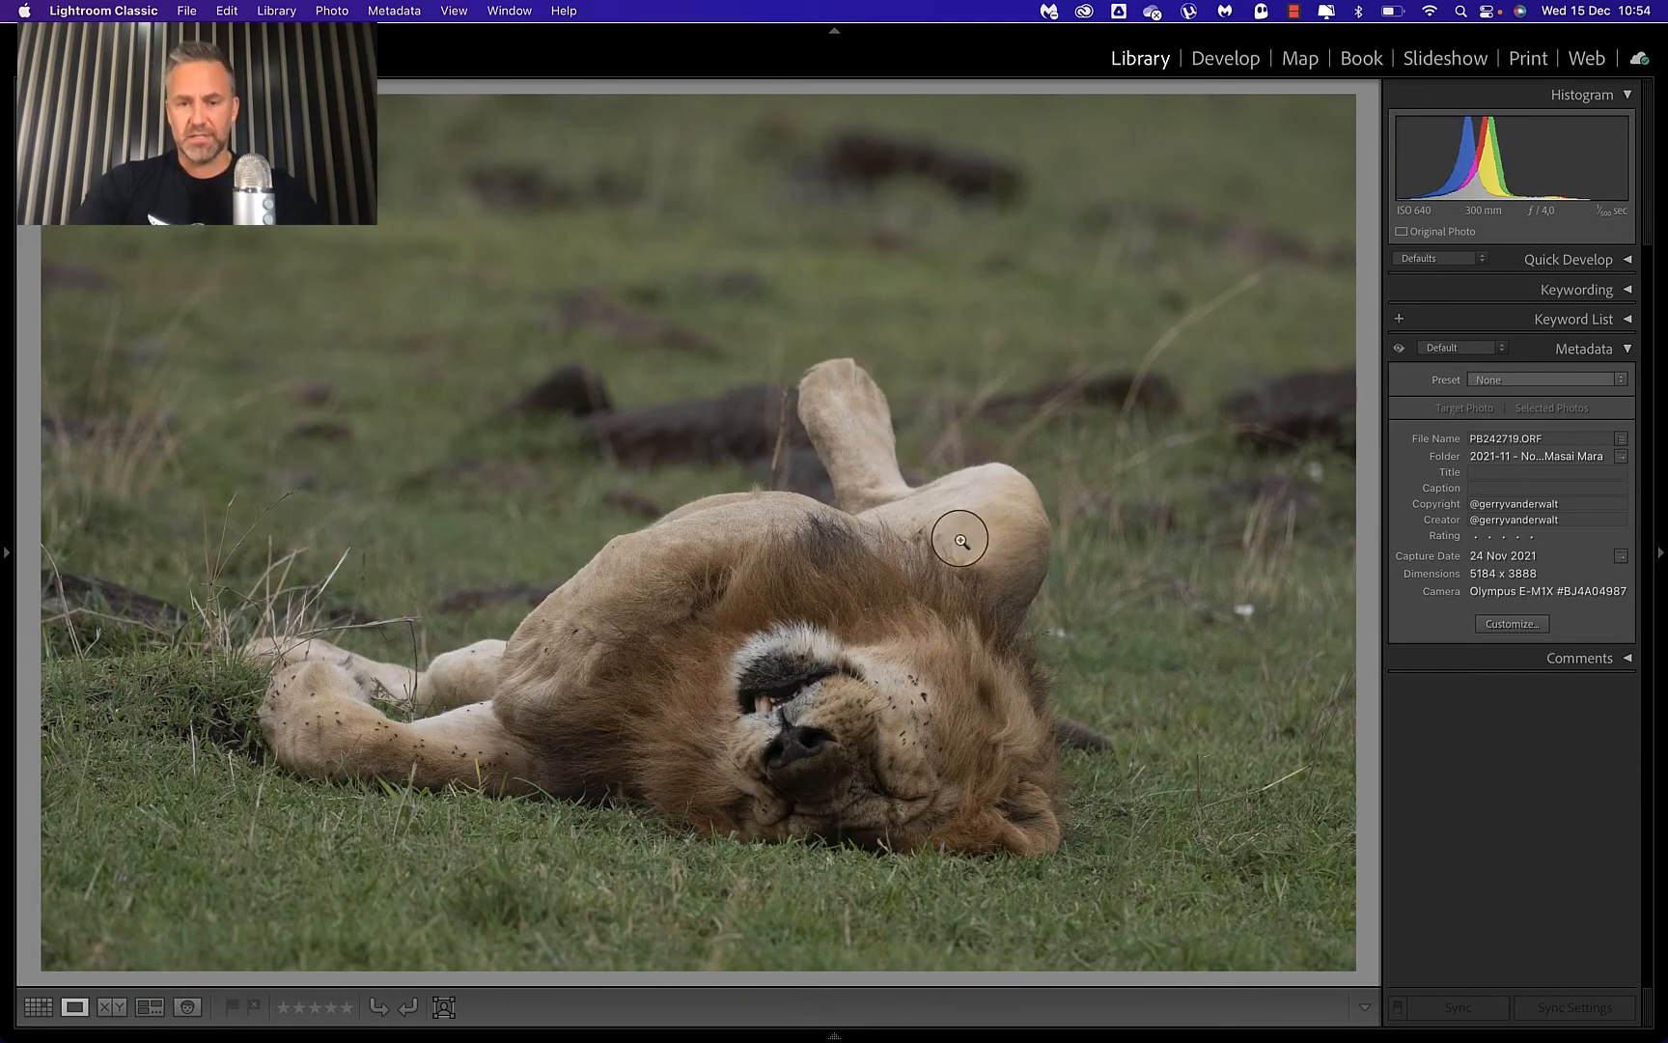
key("d")
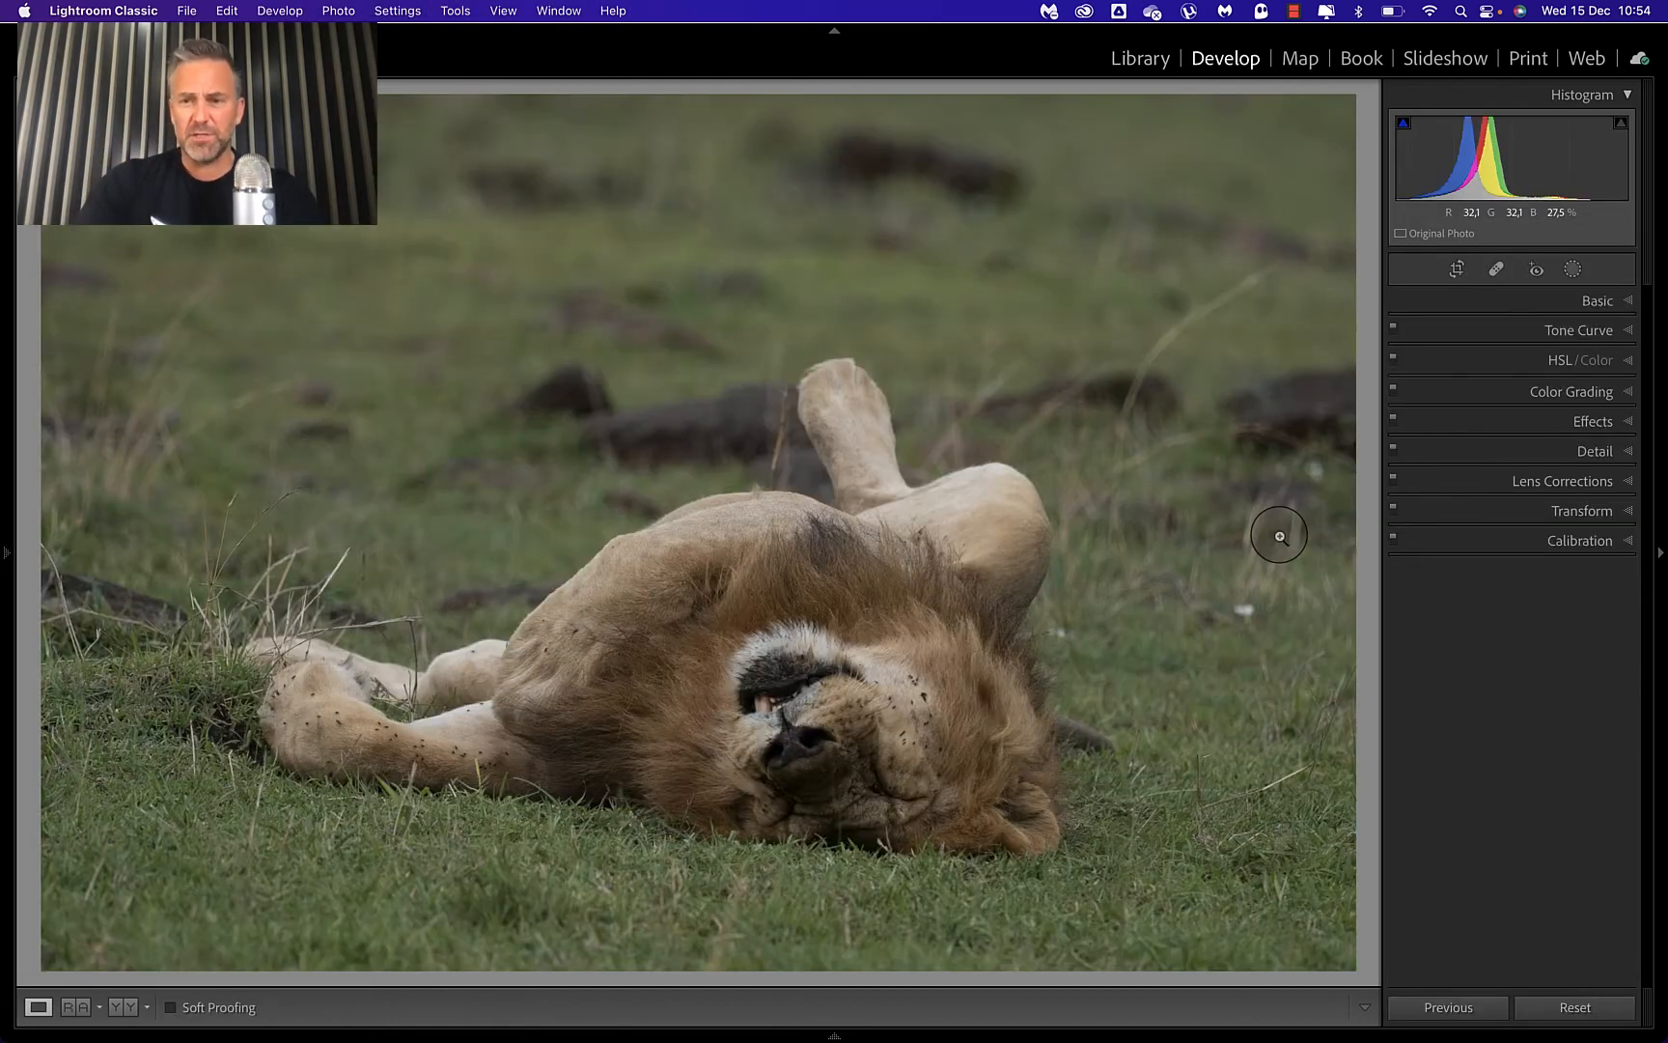
Create a Select Subject mask over the lion lying on its back.
left_click(1573, 269)
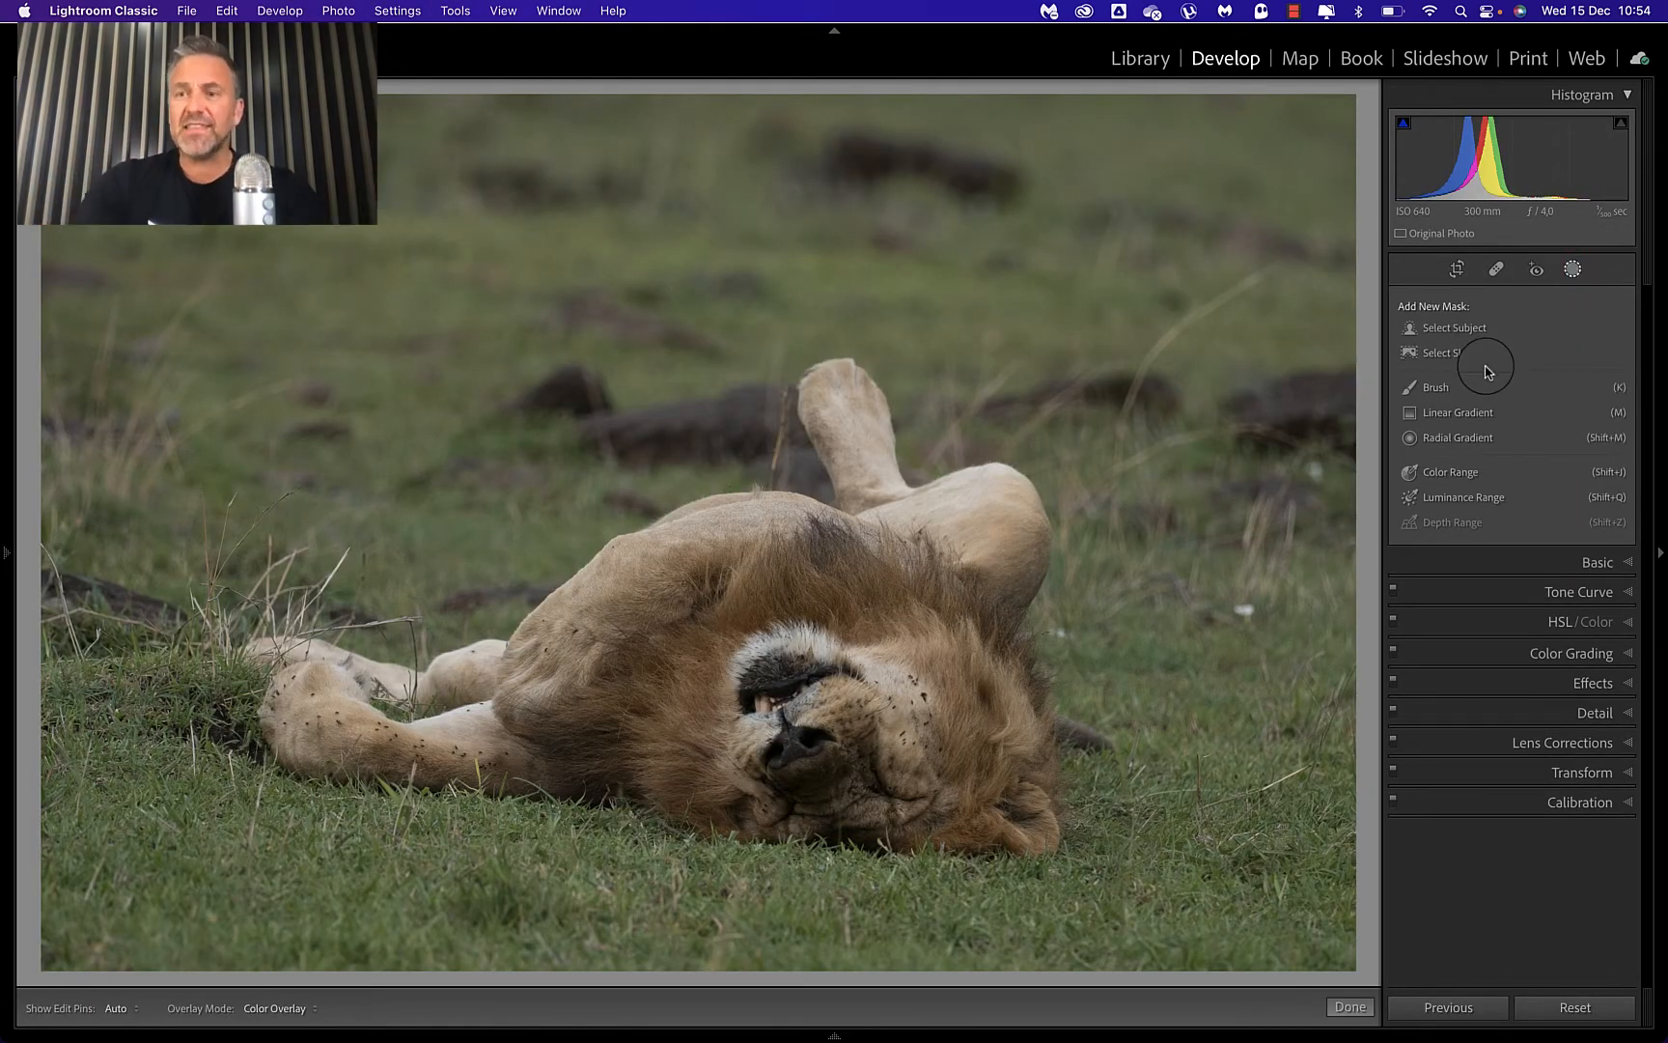
left_click(1463, 329)
left_click(1459, 330)
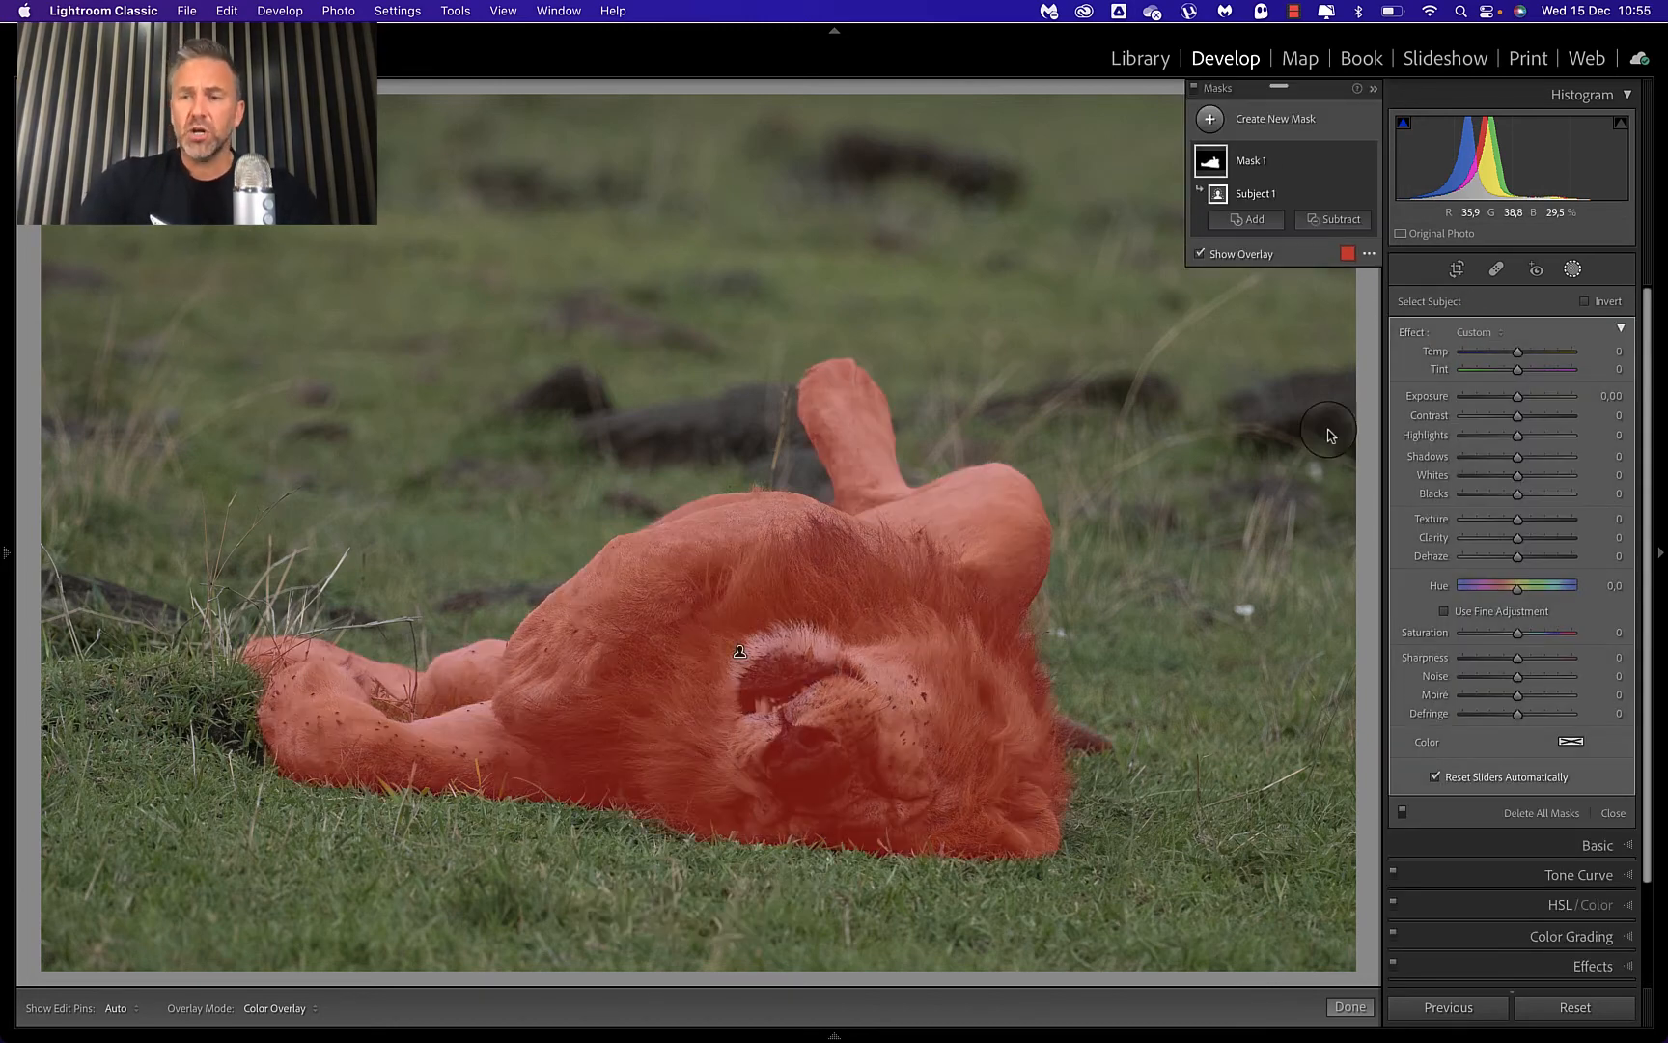
Add a second Select Subject mask and invert it so it covers the background around the lion.
left_click(1270, 121)
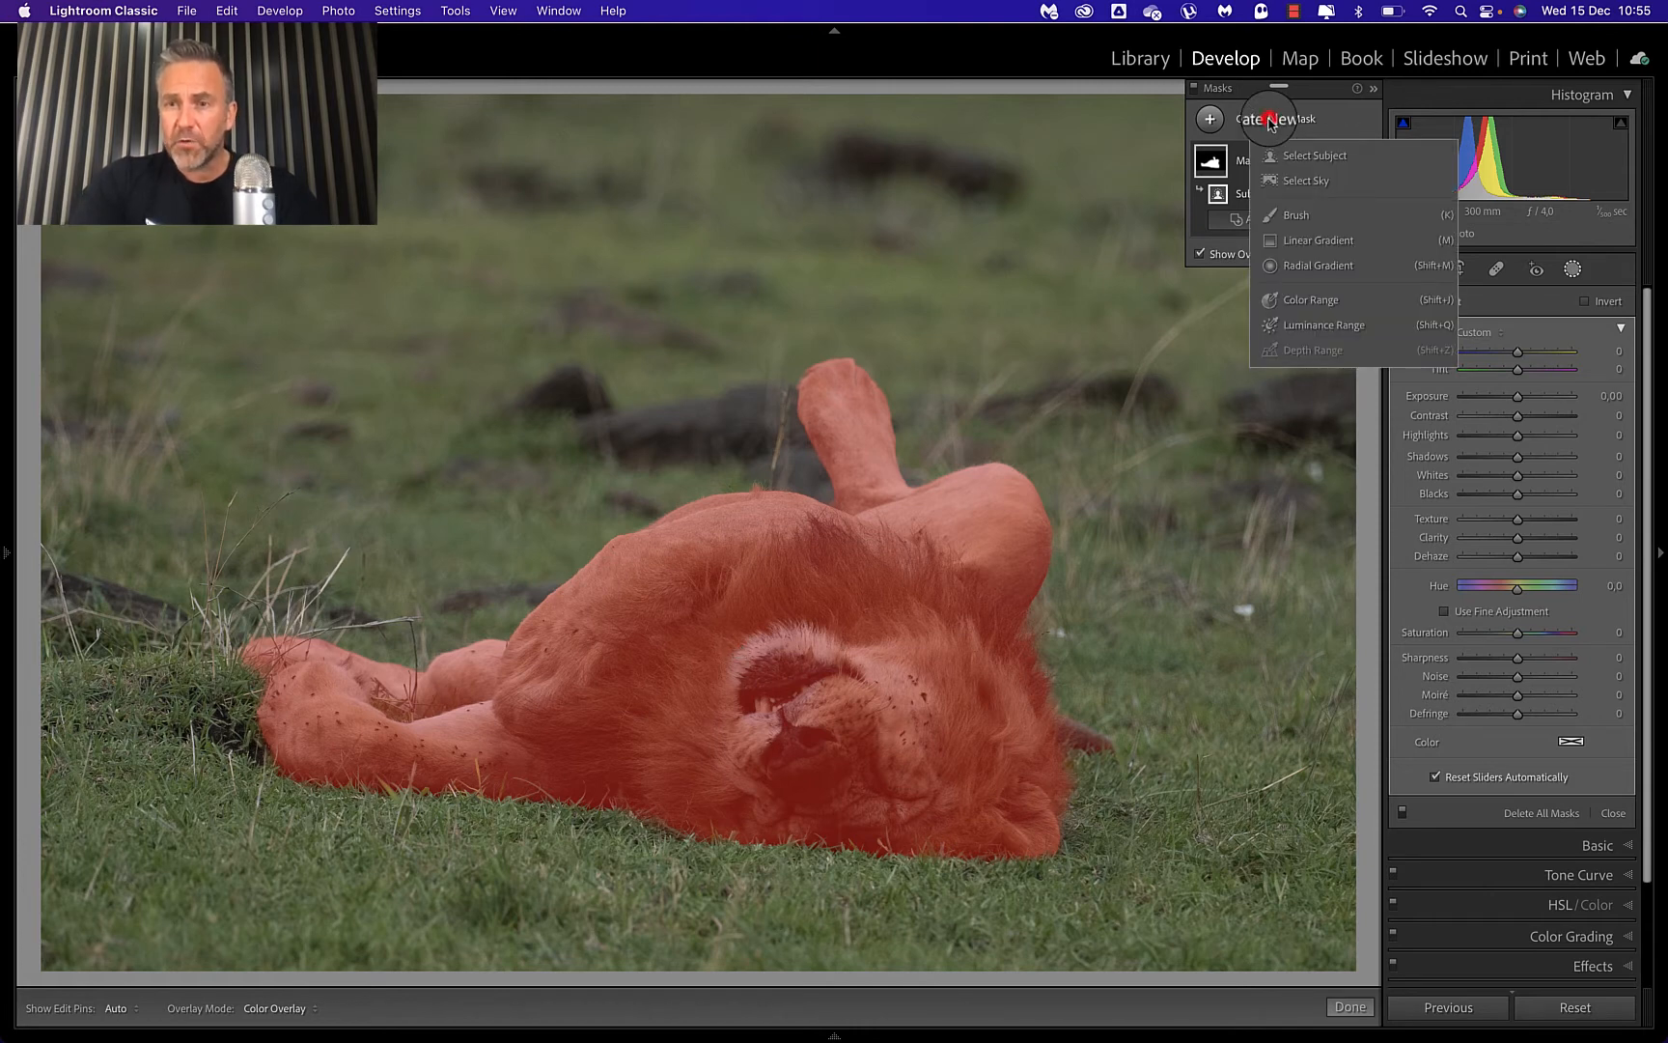
left_click(1332, 159)
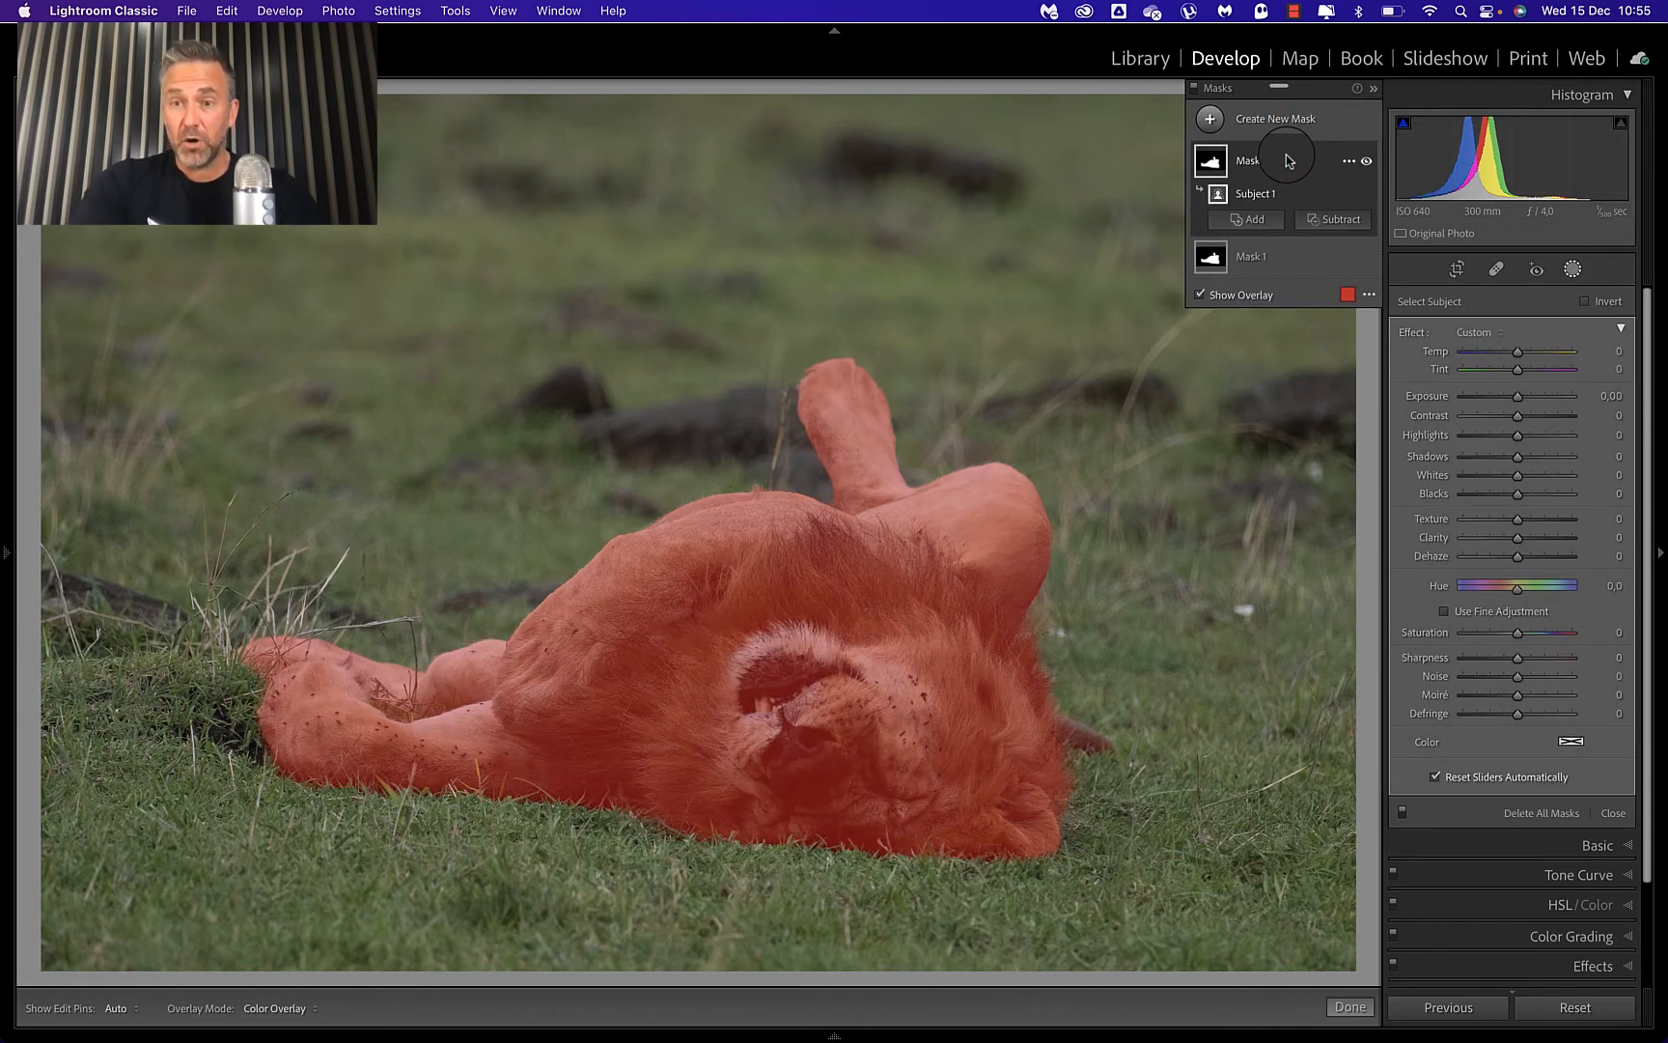
left_click(1585, 302)
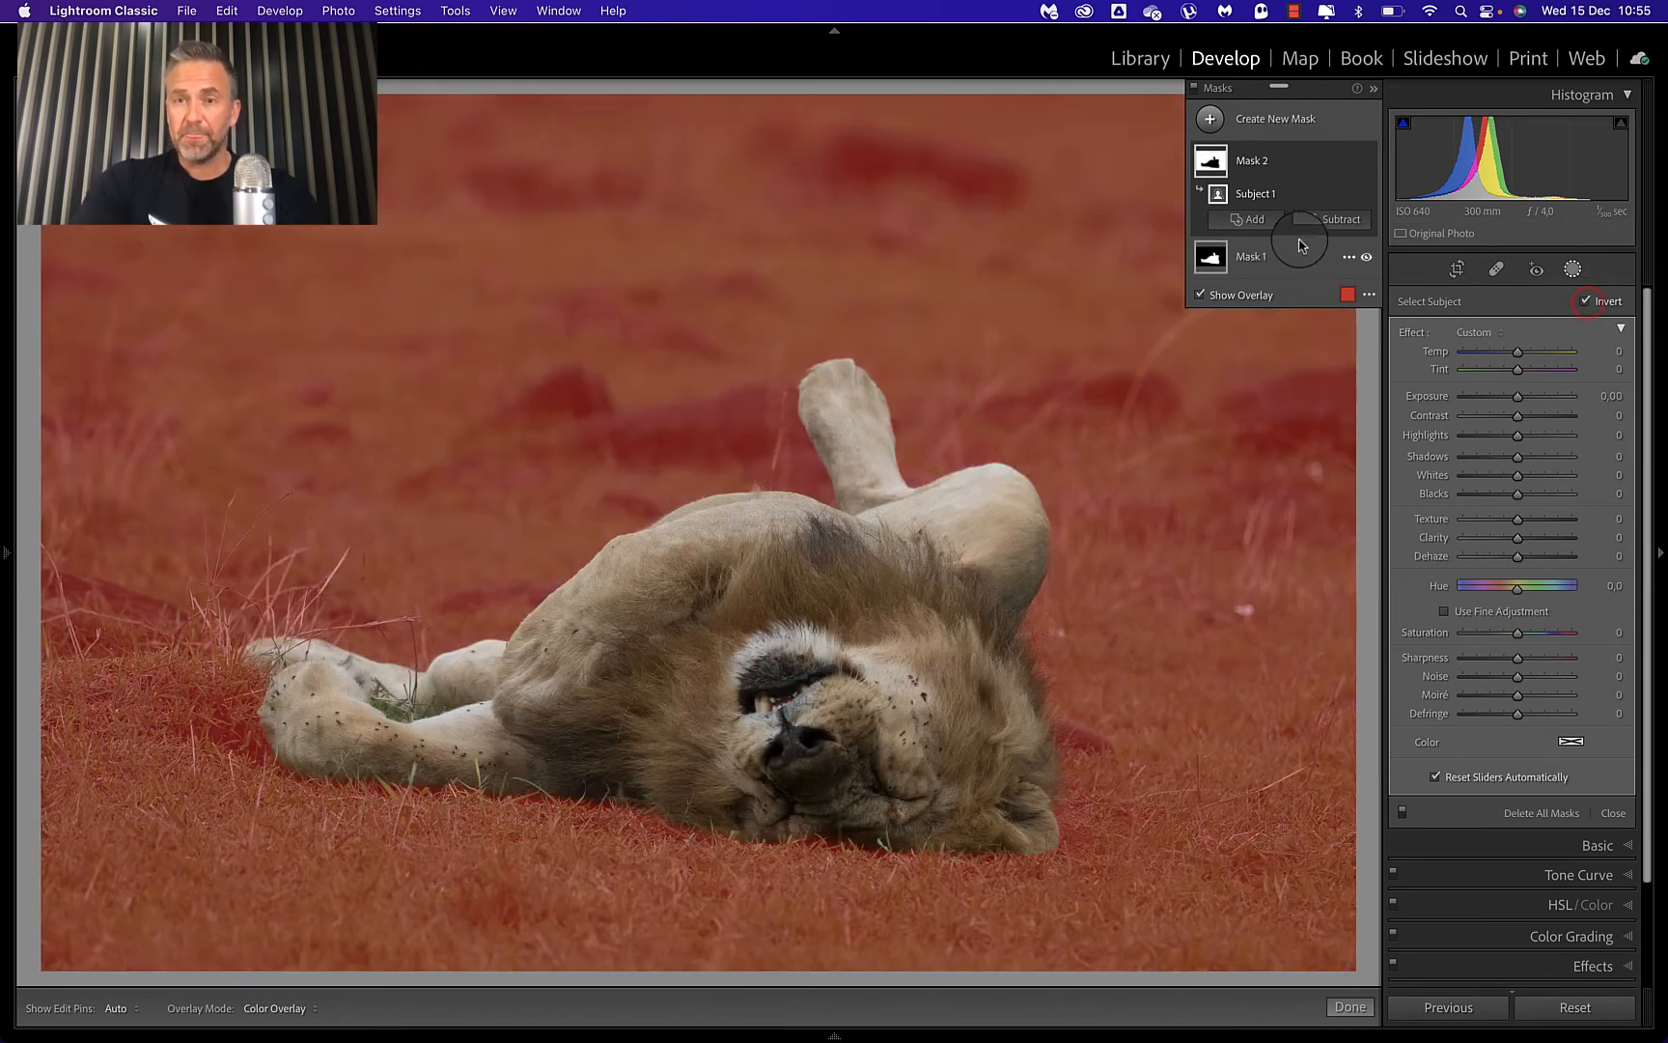
Compare the two masks and set the lion's mask to Exposure 0.16, Contrast 22 and Saturation 16.
left_click(1212, 260)
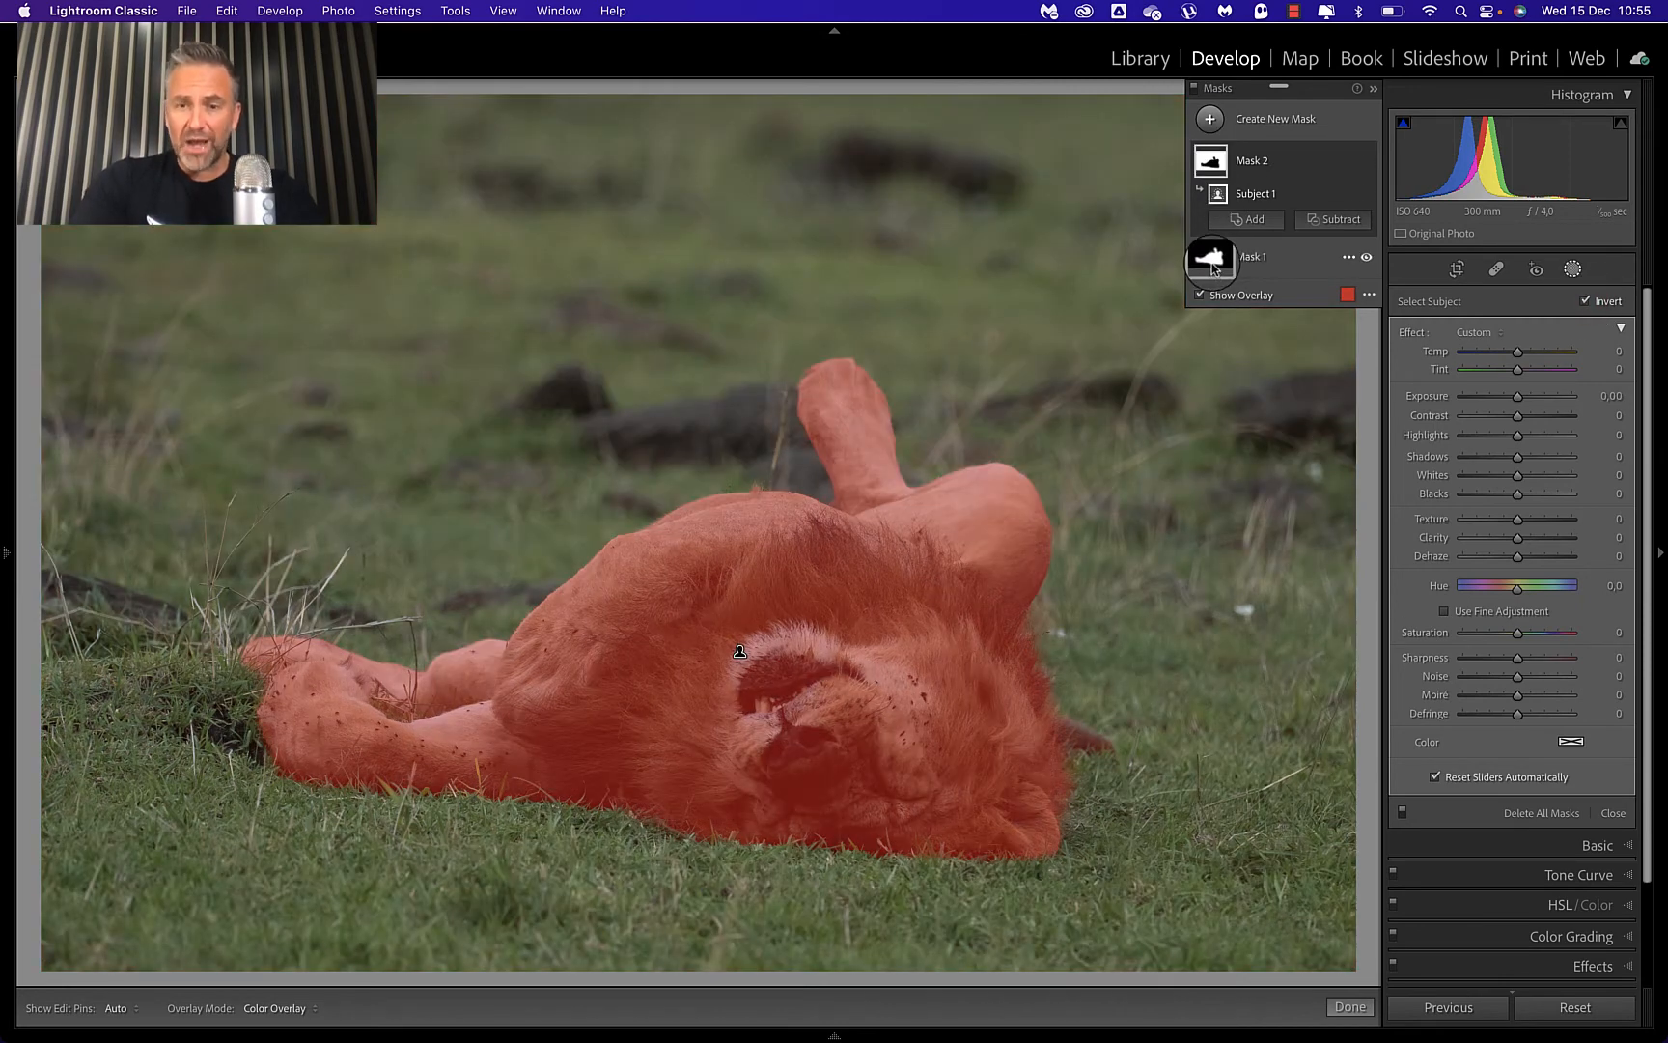
left_click(1212, 162)
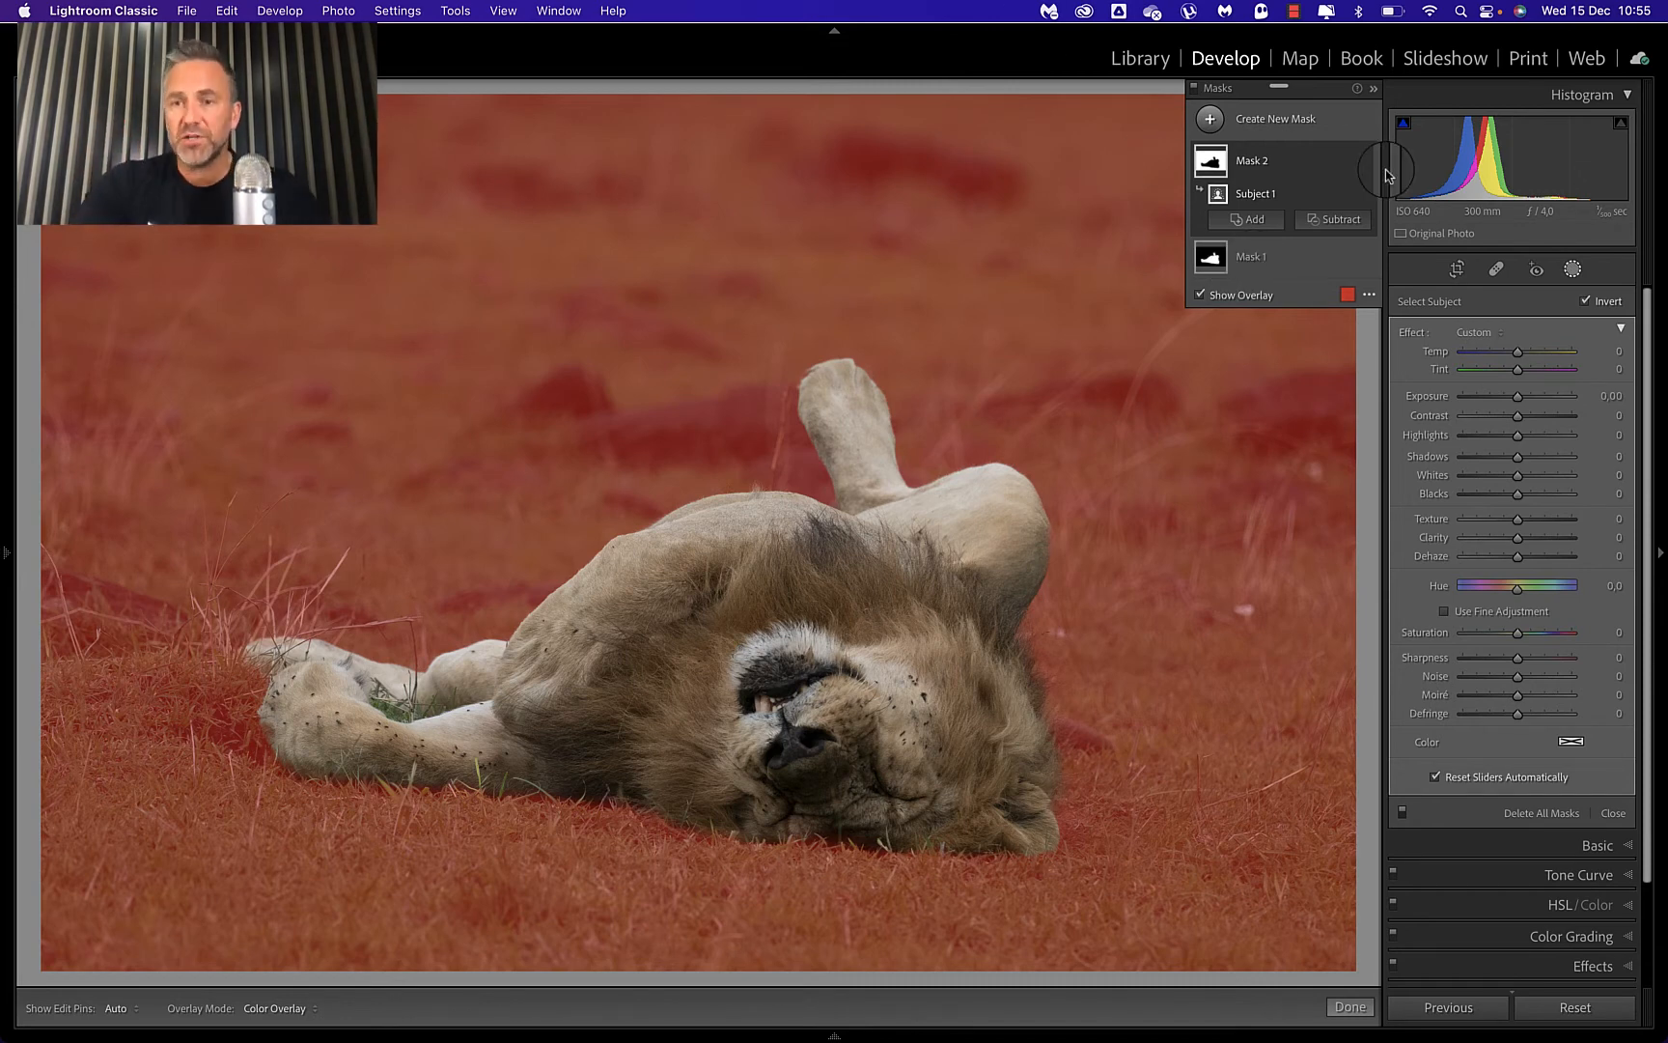
left_click(1274, 259)
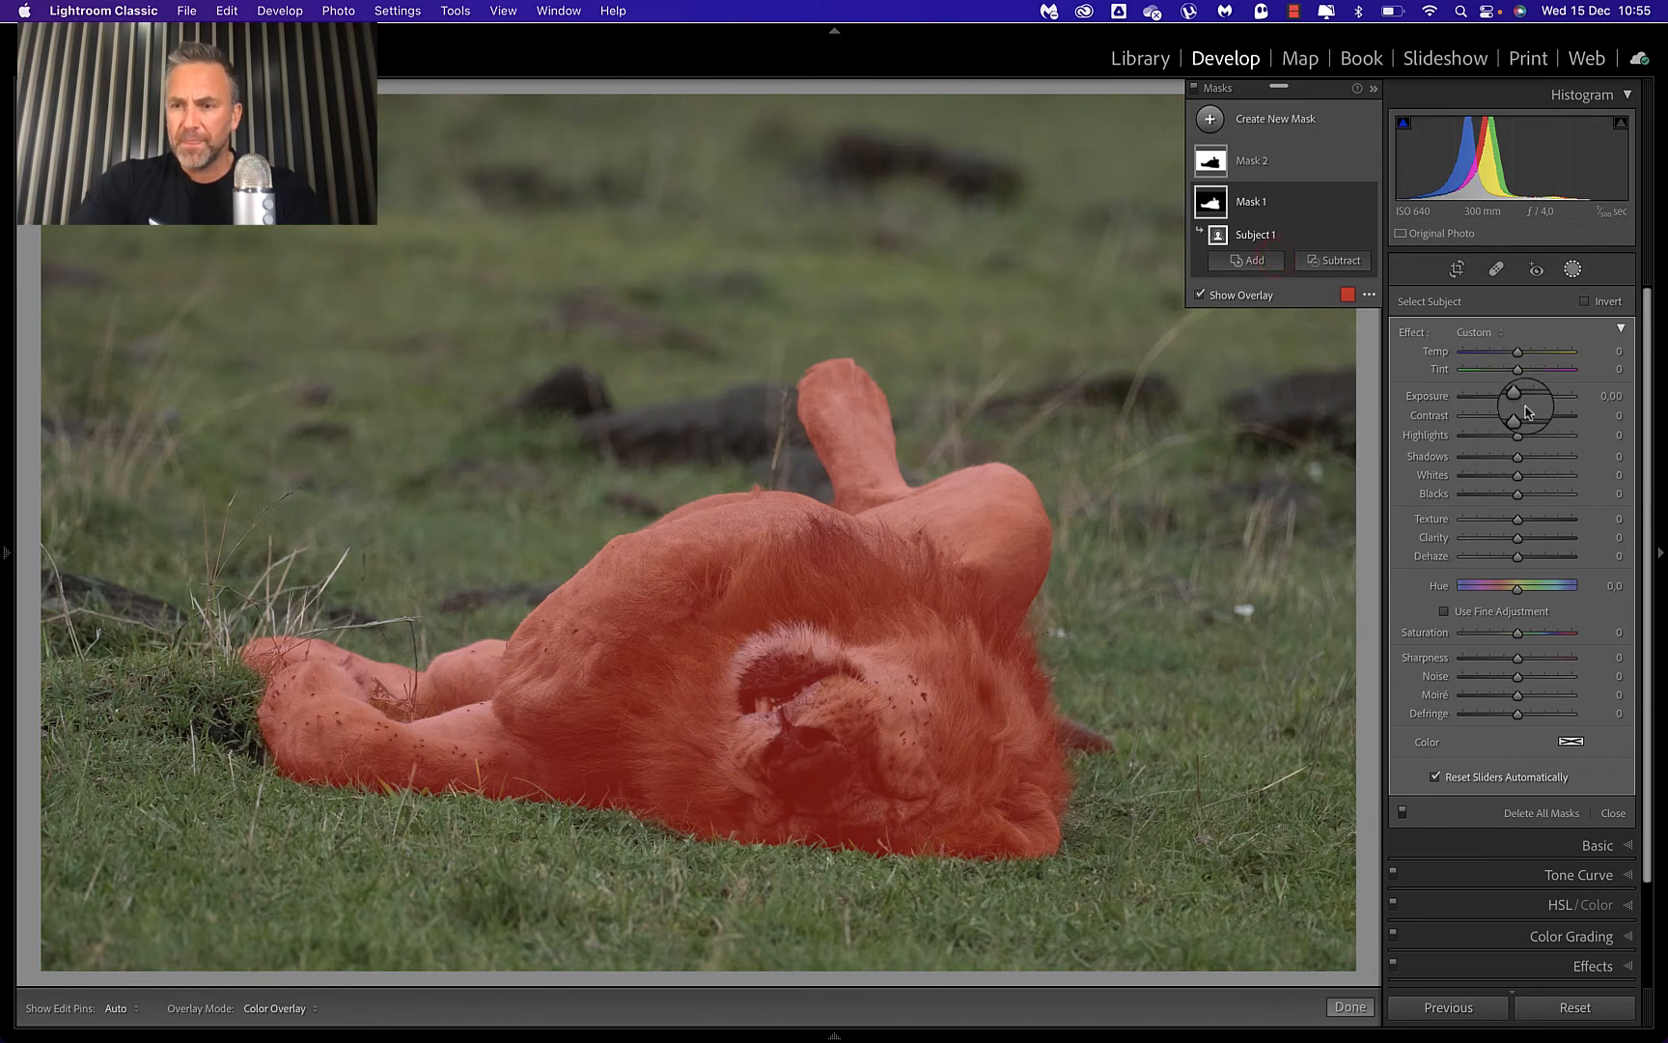
left_click_drag(1514, 394, 1533, 423)
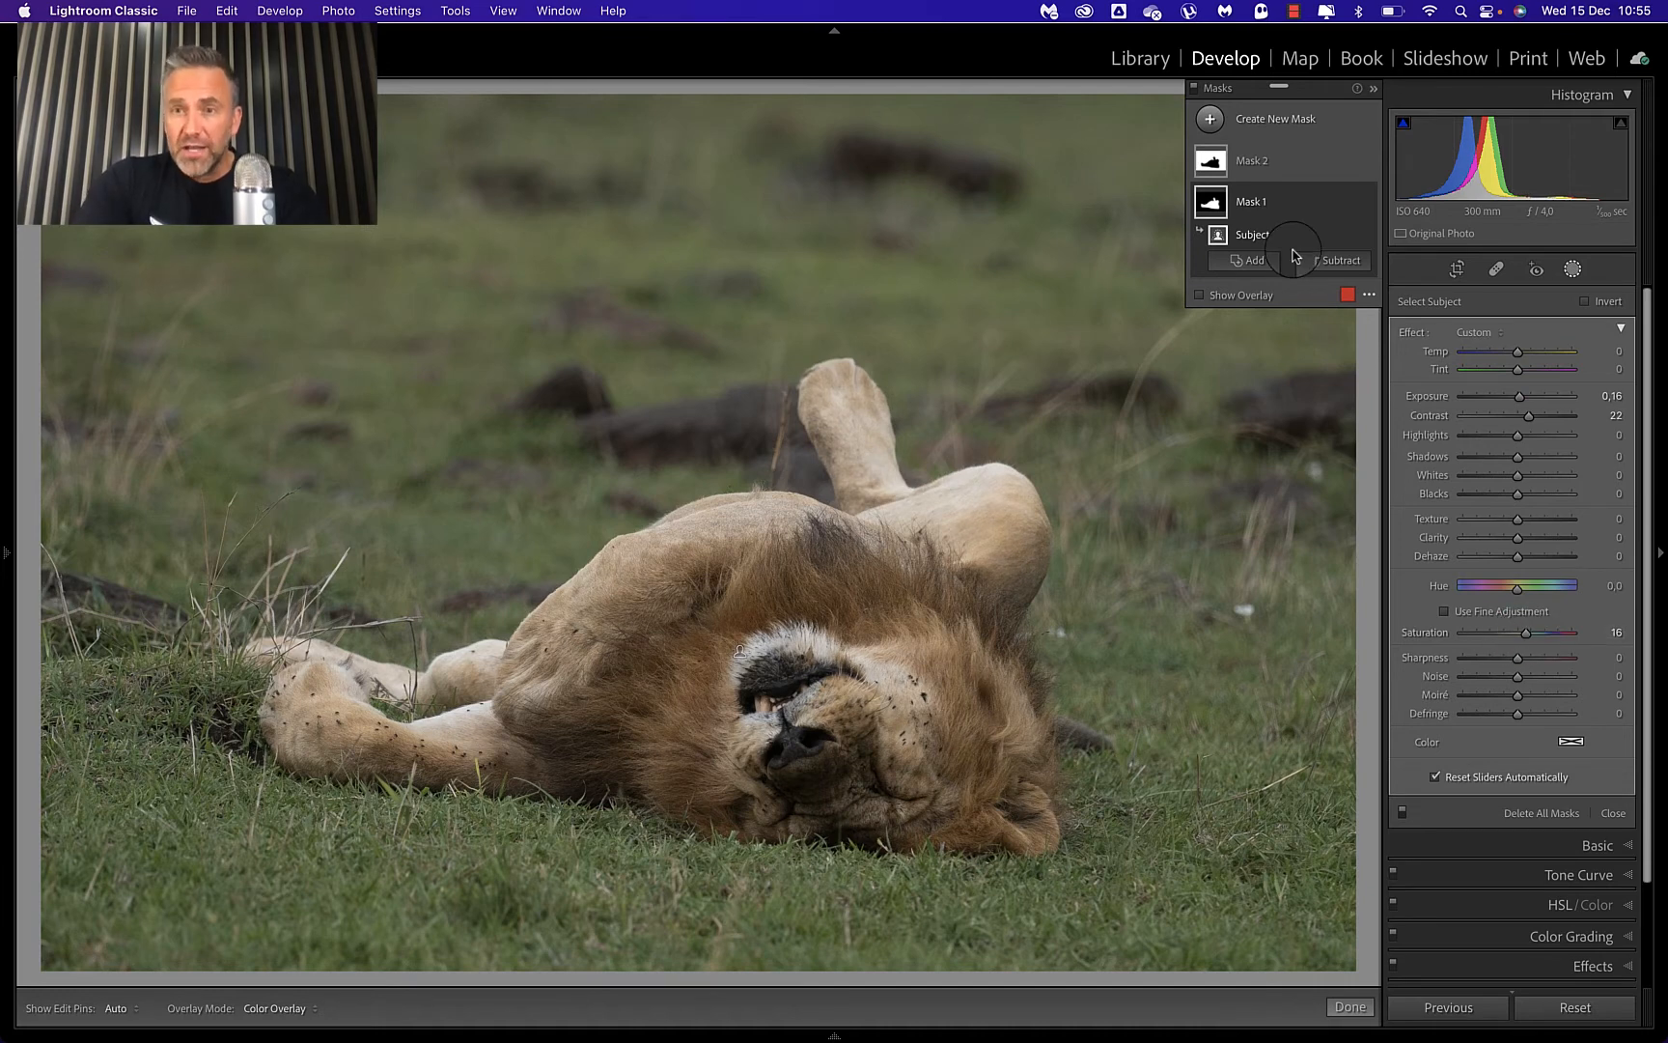
Switch all masks off and on repeatedly to compare the photo before and after the lion's adjustments.
left_click(1194, 94)
left_click(1194, 95)
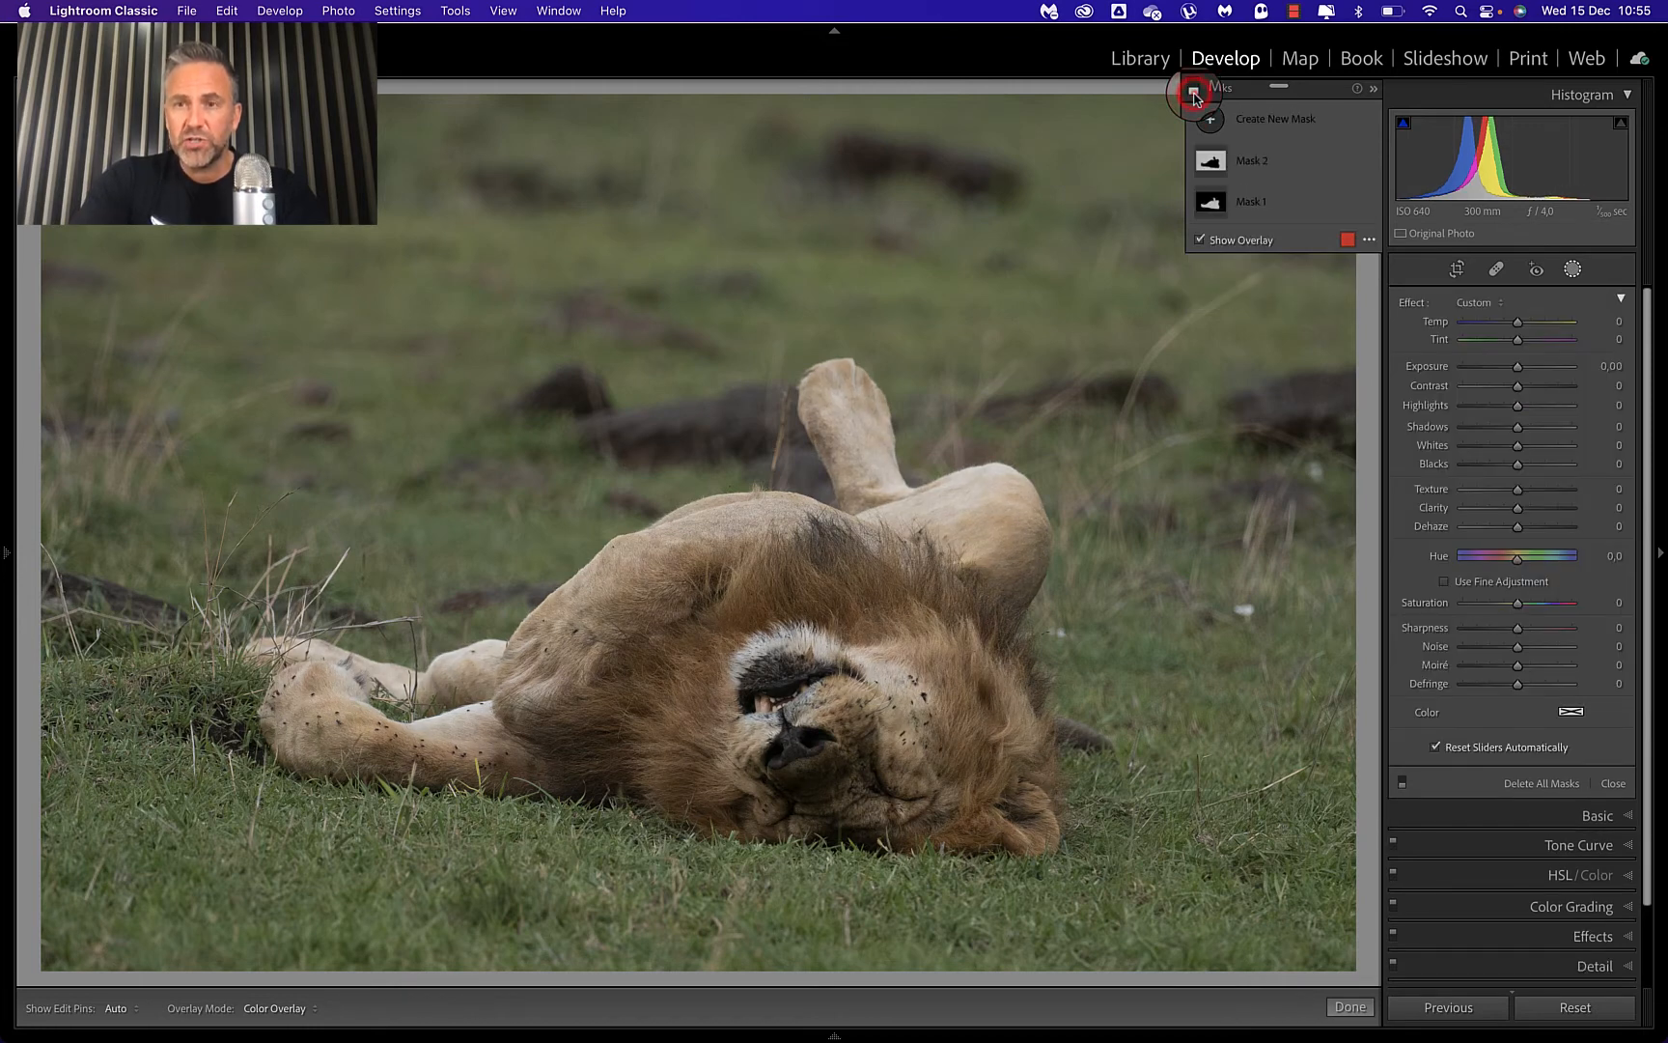
left_click(1194, 95)
left_click(1194, 95)
left_click(1194, 94)
left_click(1194, 94)
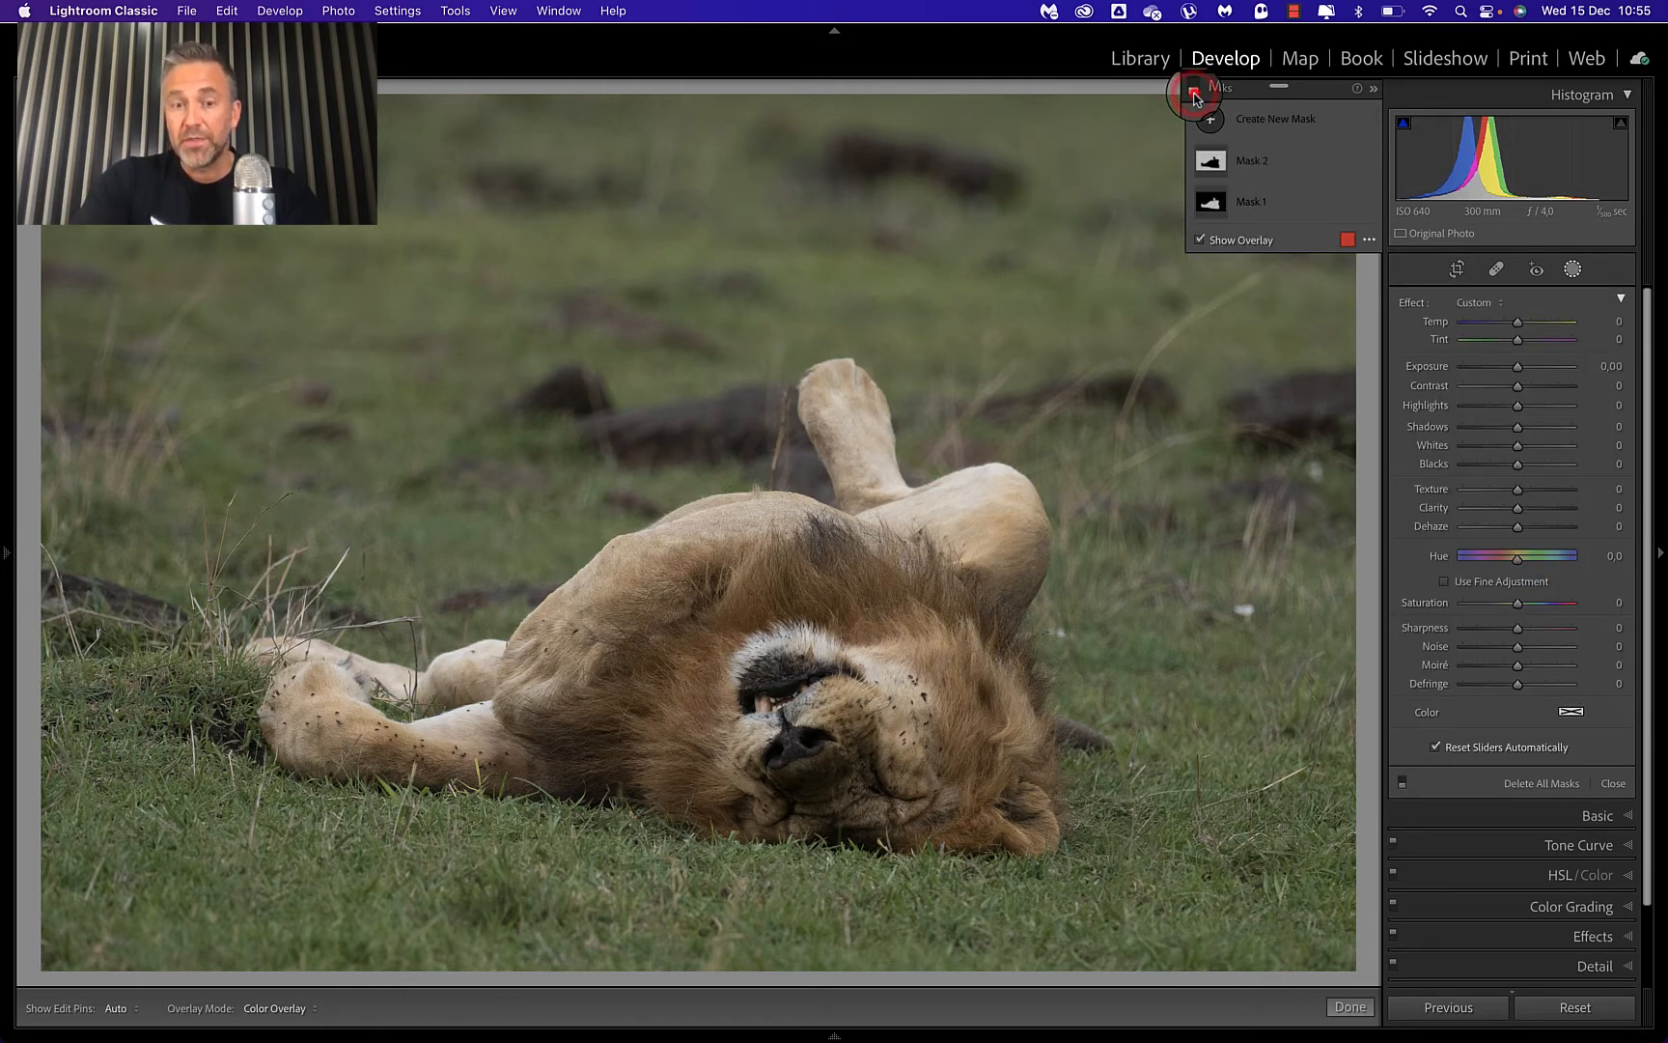
left_click(1195, 95)
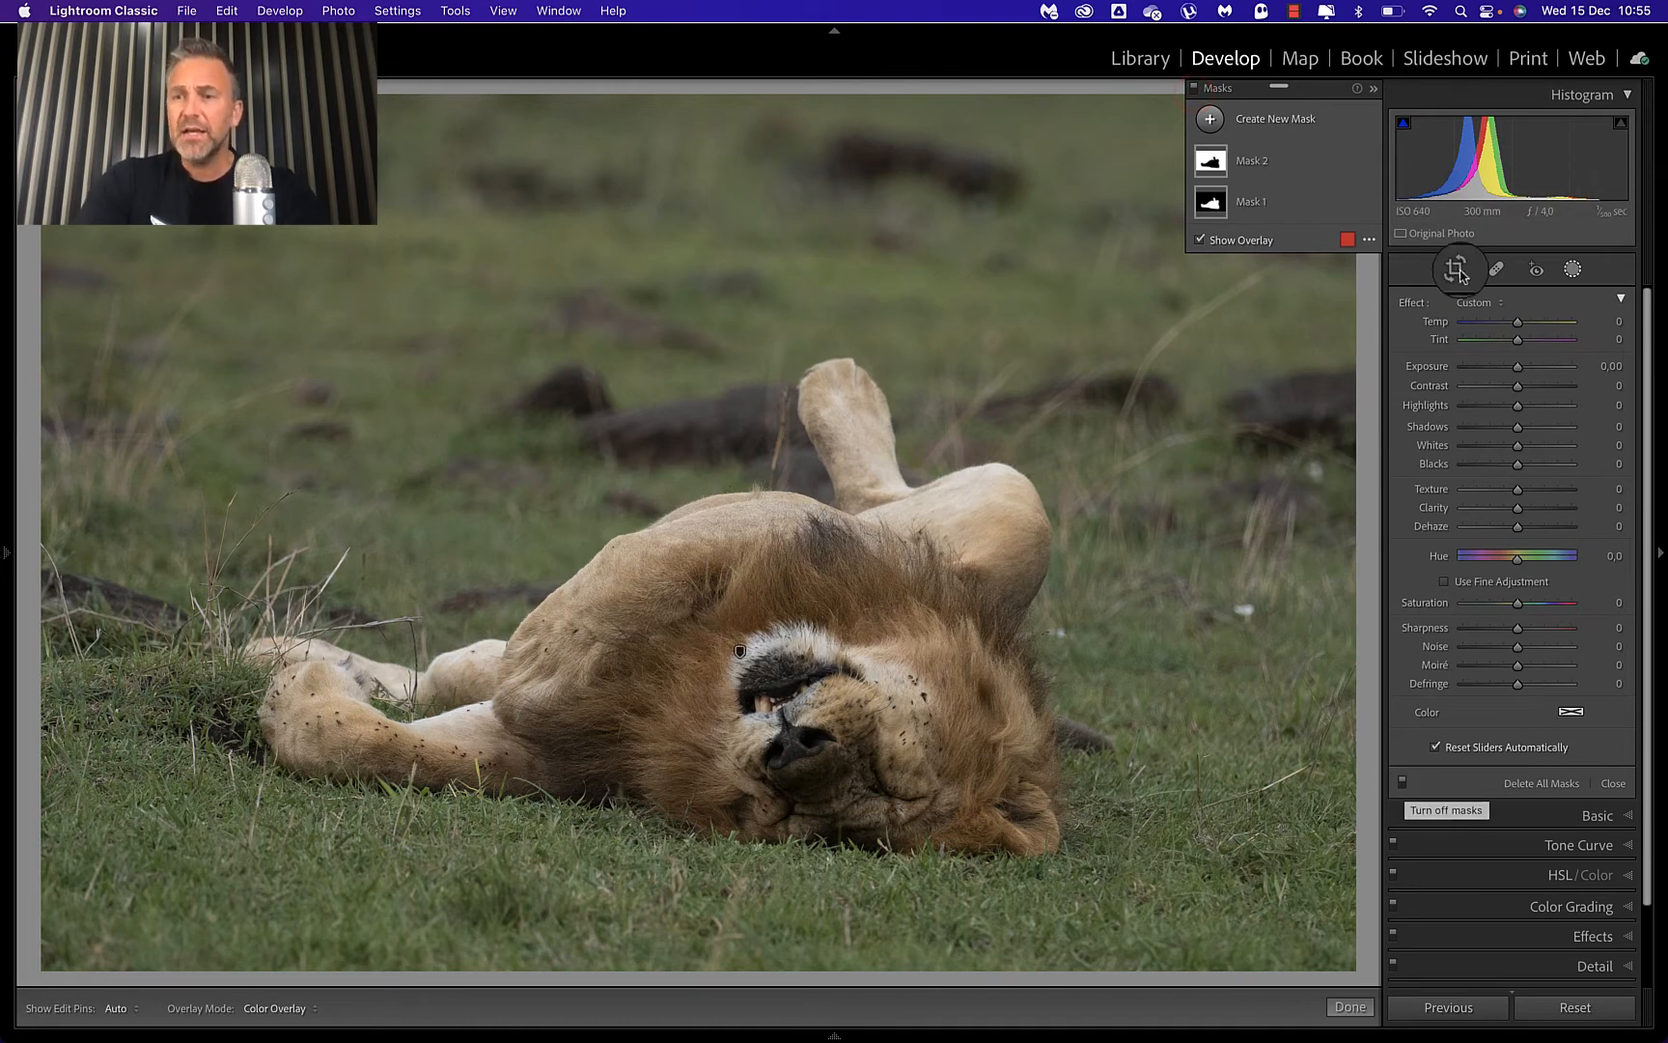
Set the inverted background mask to Exposure -0.30, Saturation 27 and Clarity about -25, and compare the photo with masks off and on.
left_click(1281, 160)
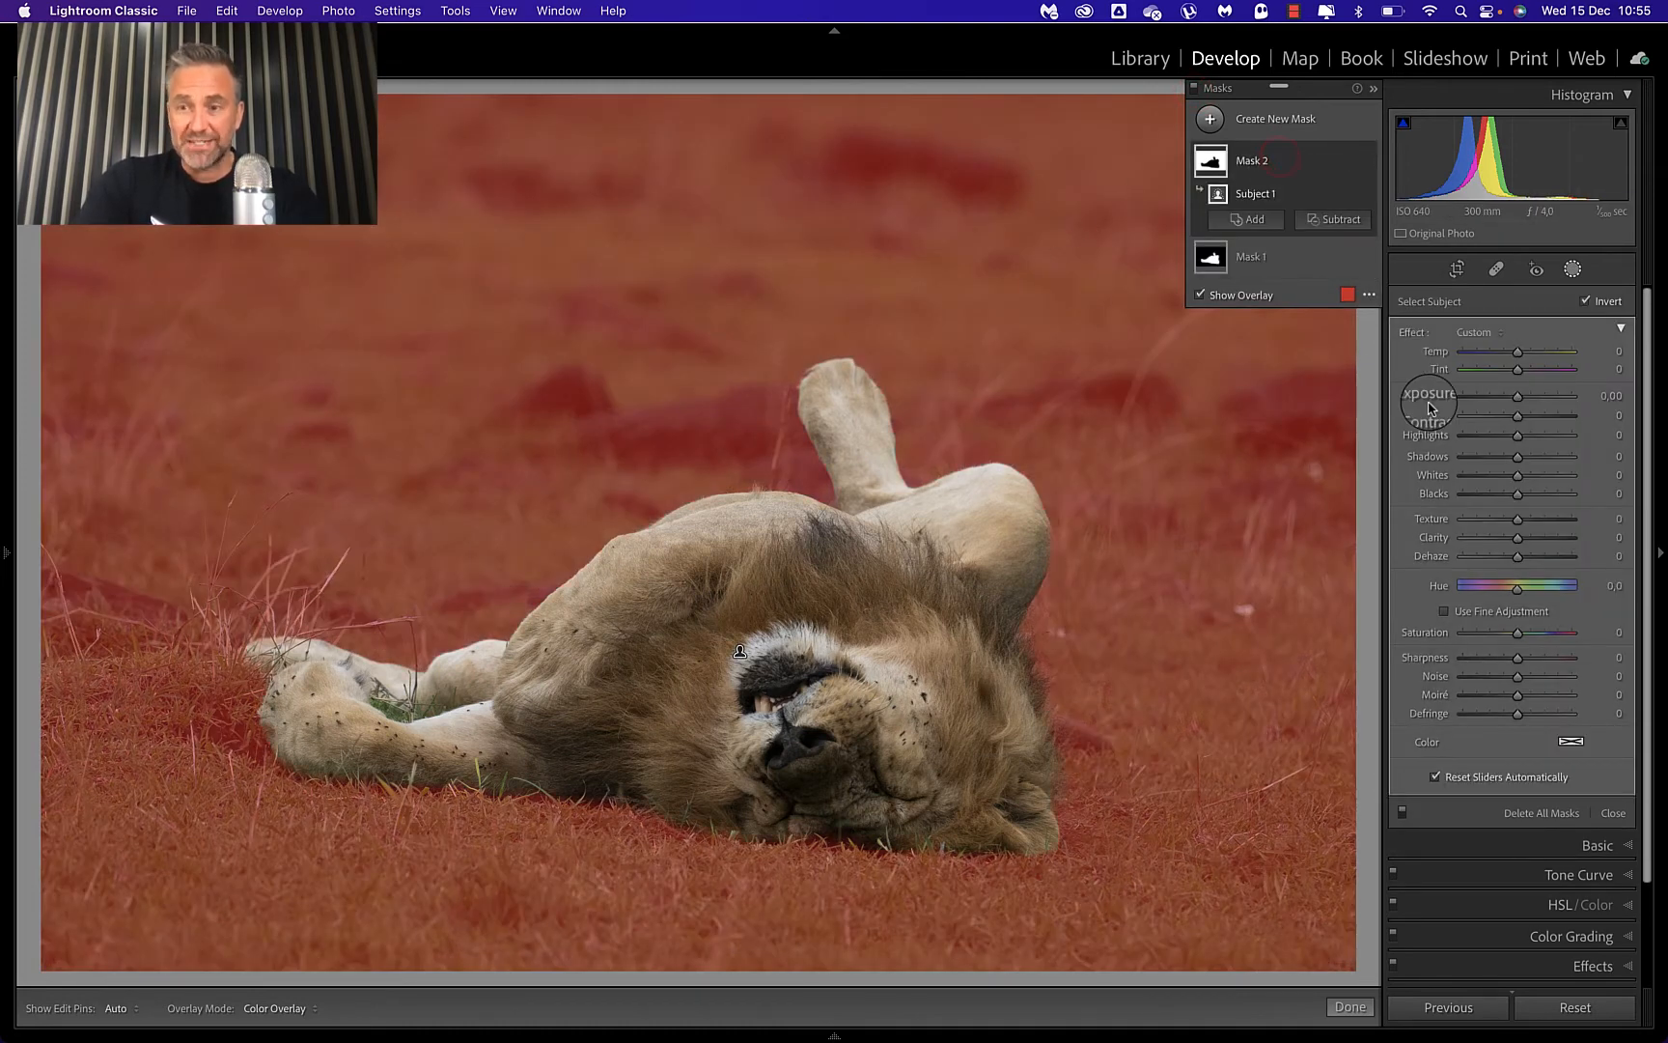
left_click_drag(1516, 395, 1515, 401)
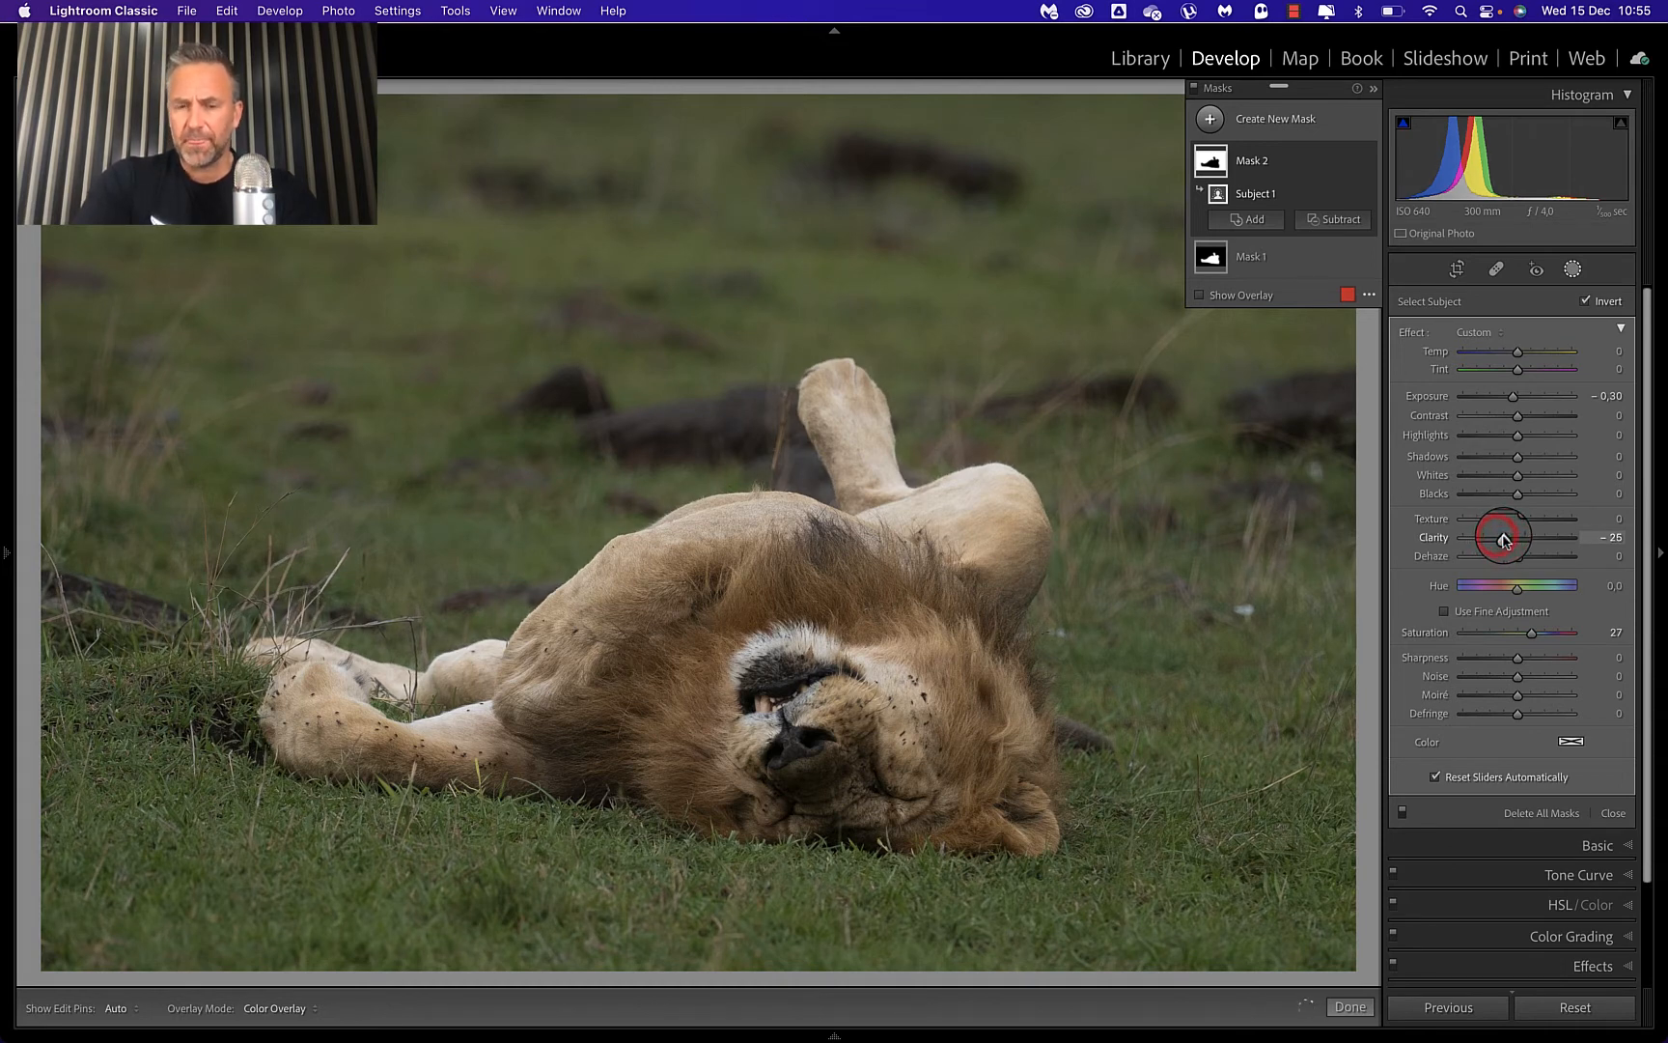
left_click(1196, 94)
left_click(1196, 94)
left_click(1196, 94)
left_click(1196, 94)
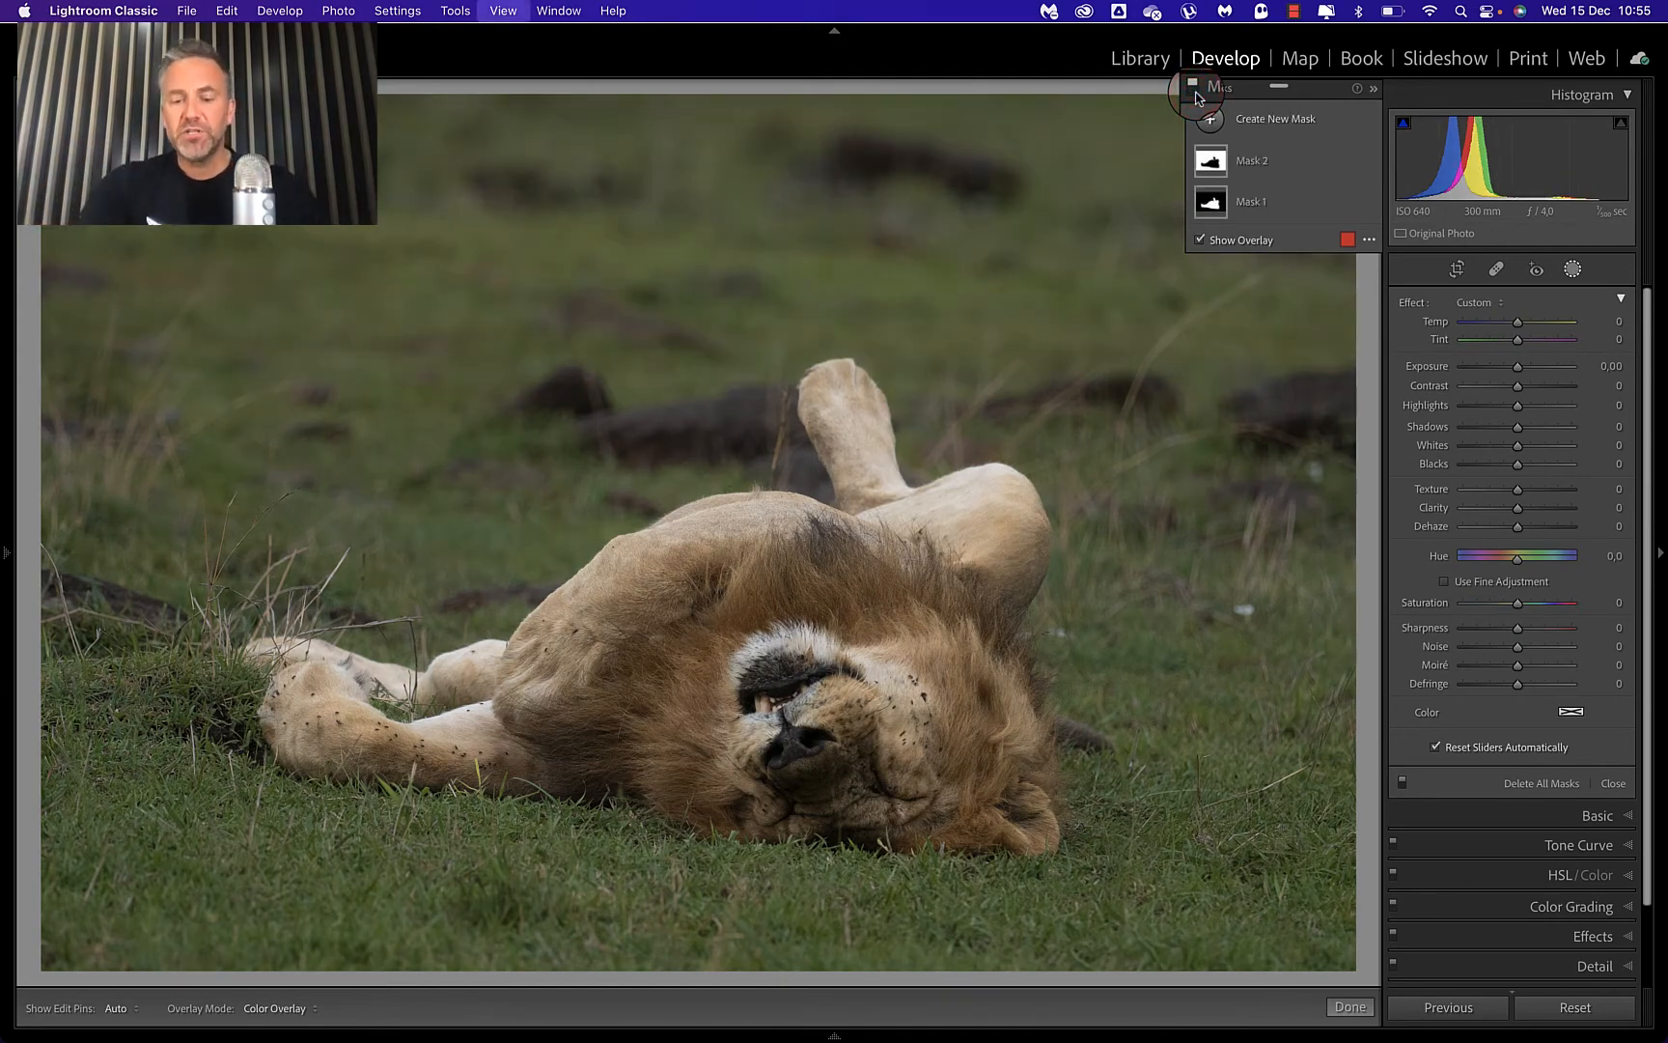
Open the photo of the lioness walking with three cubs from the Library grid in the Develop module.
key("g")
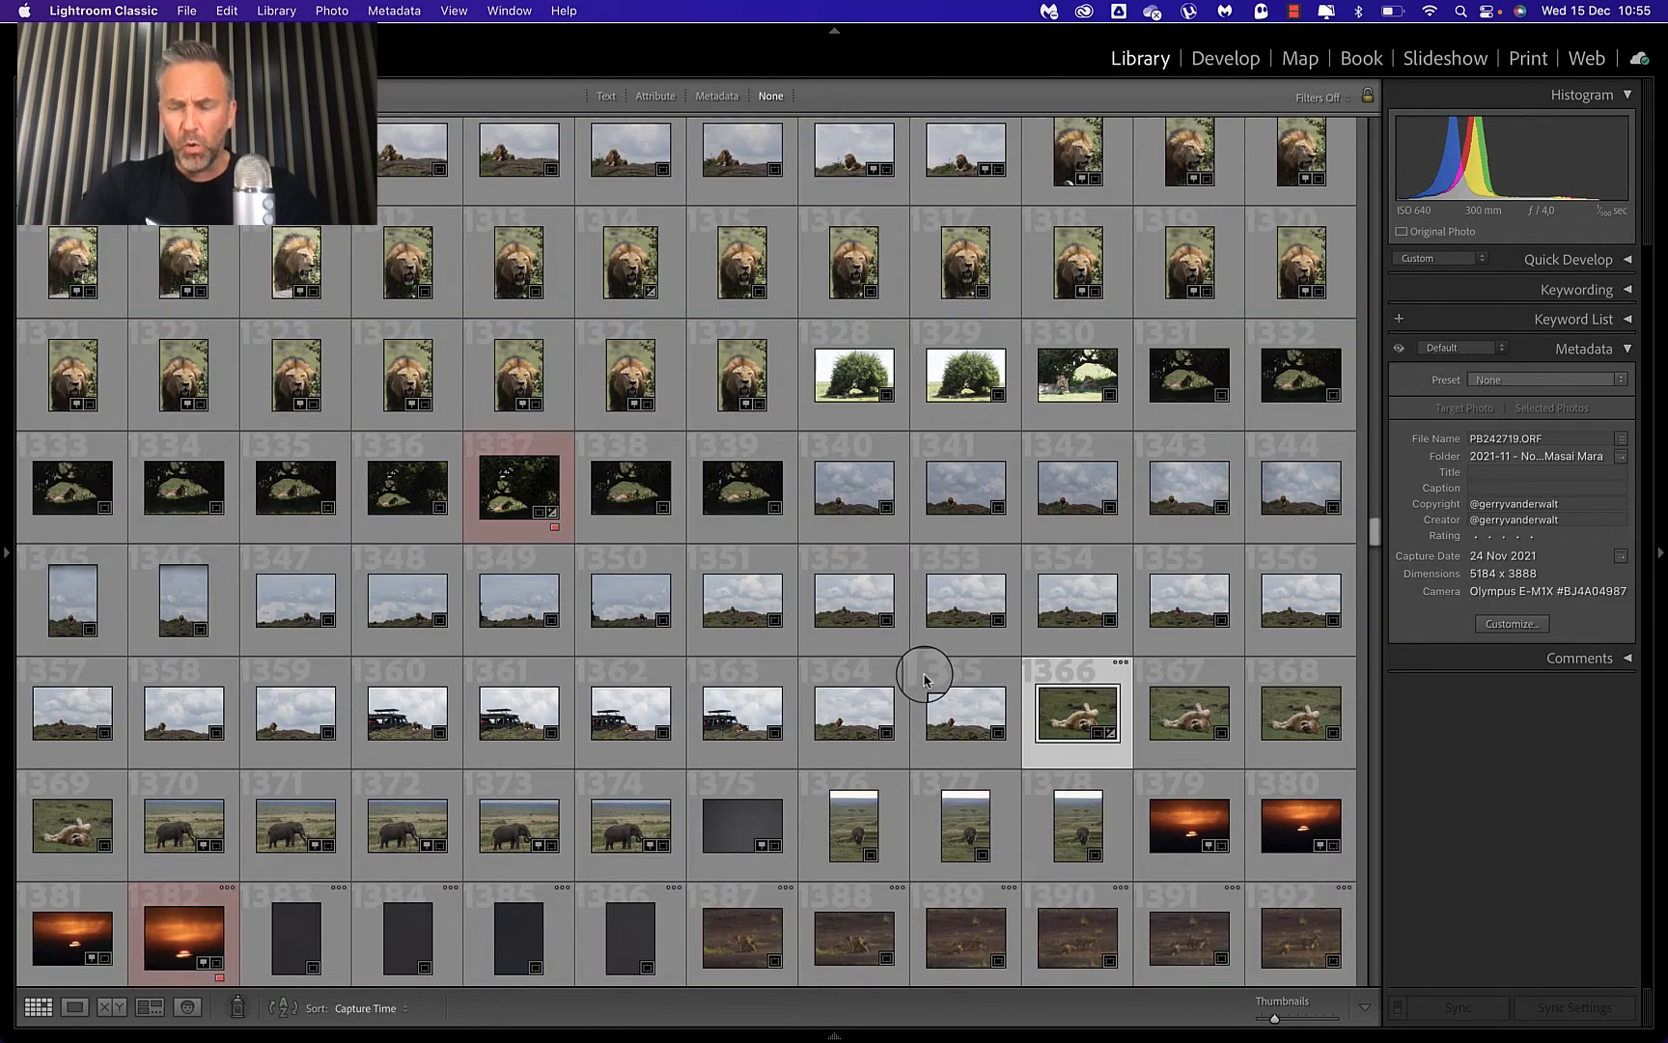
scroll(924, 678, "down", 2)
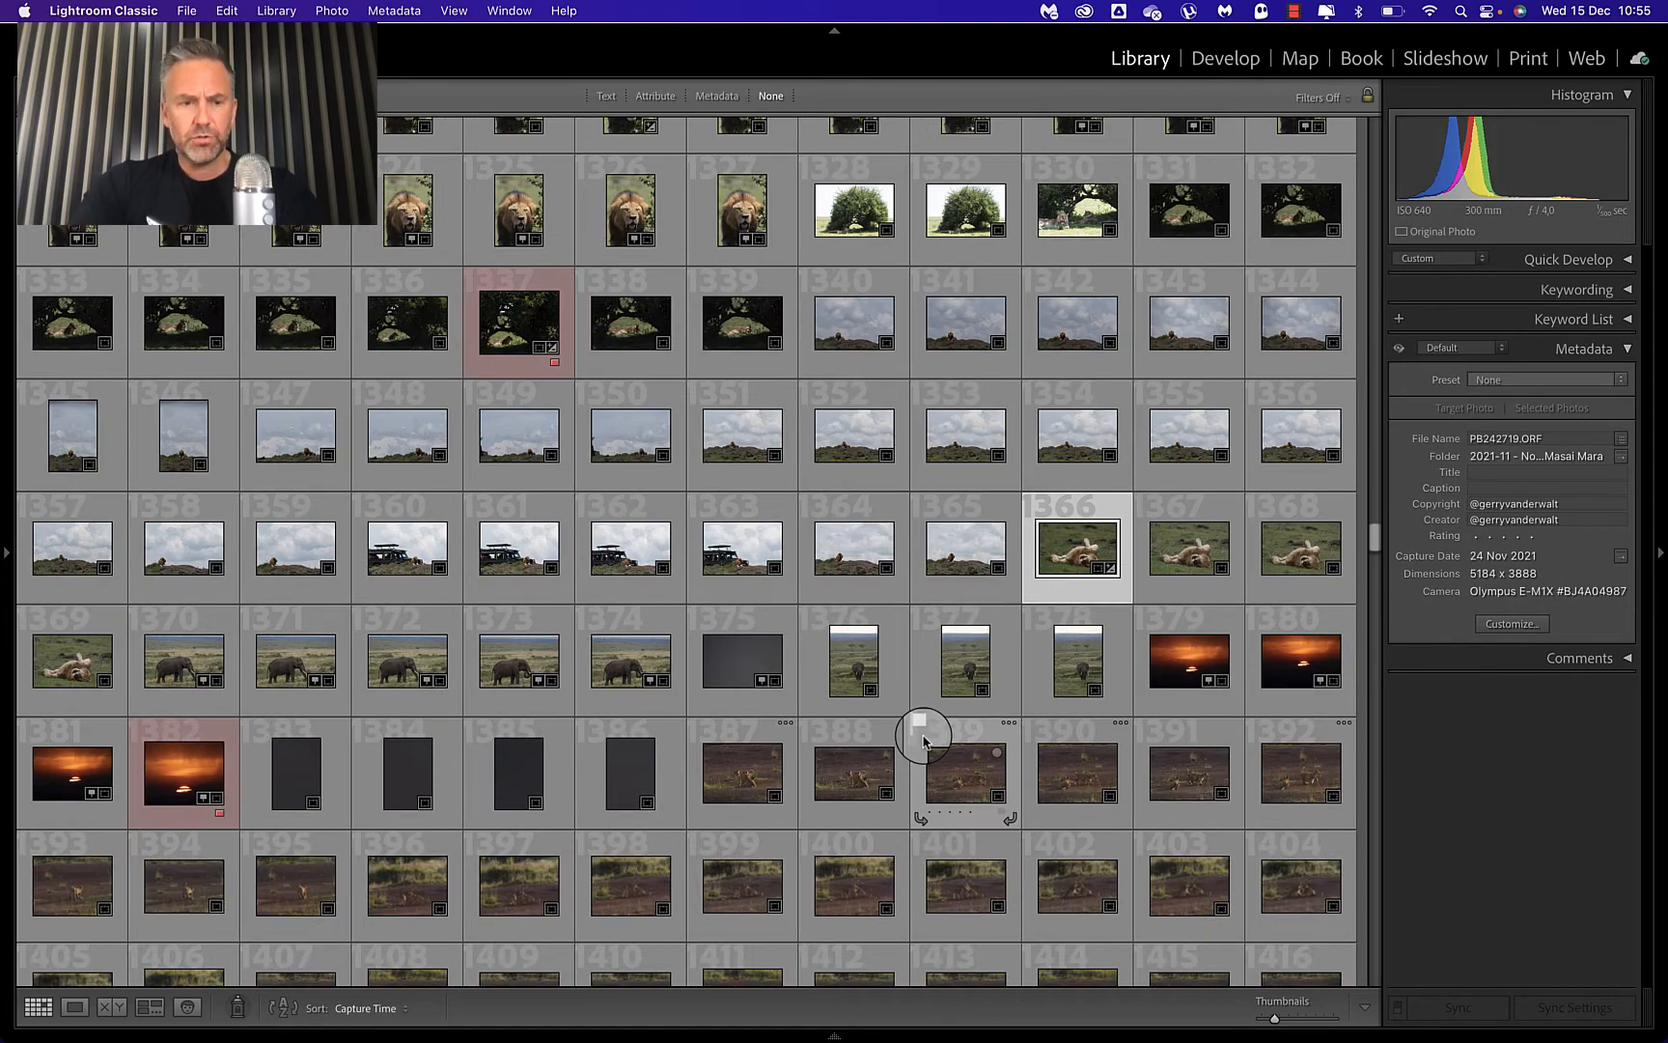
scroll(924, 735, "down", 5)
scroll(924, 739, "down", 9)
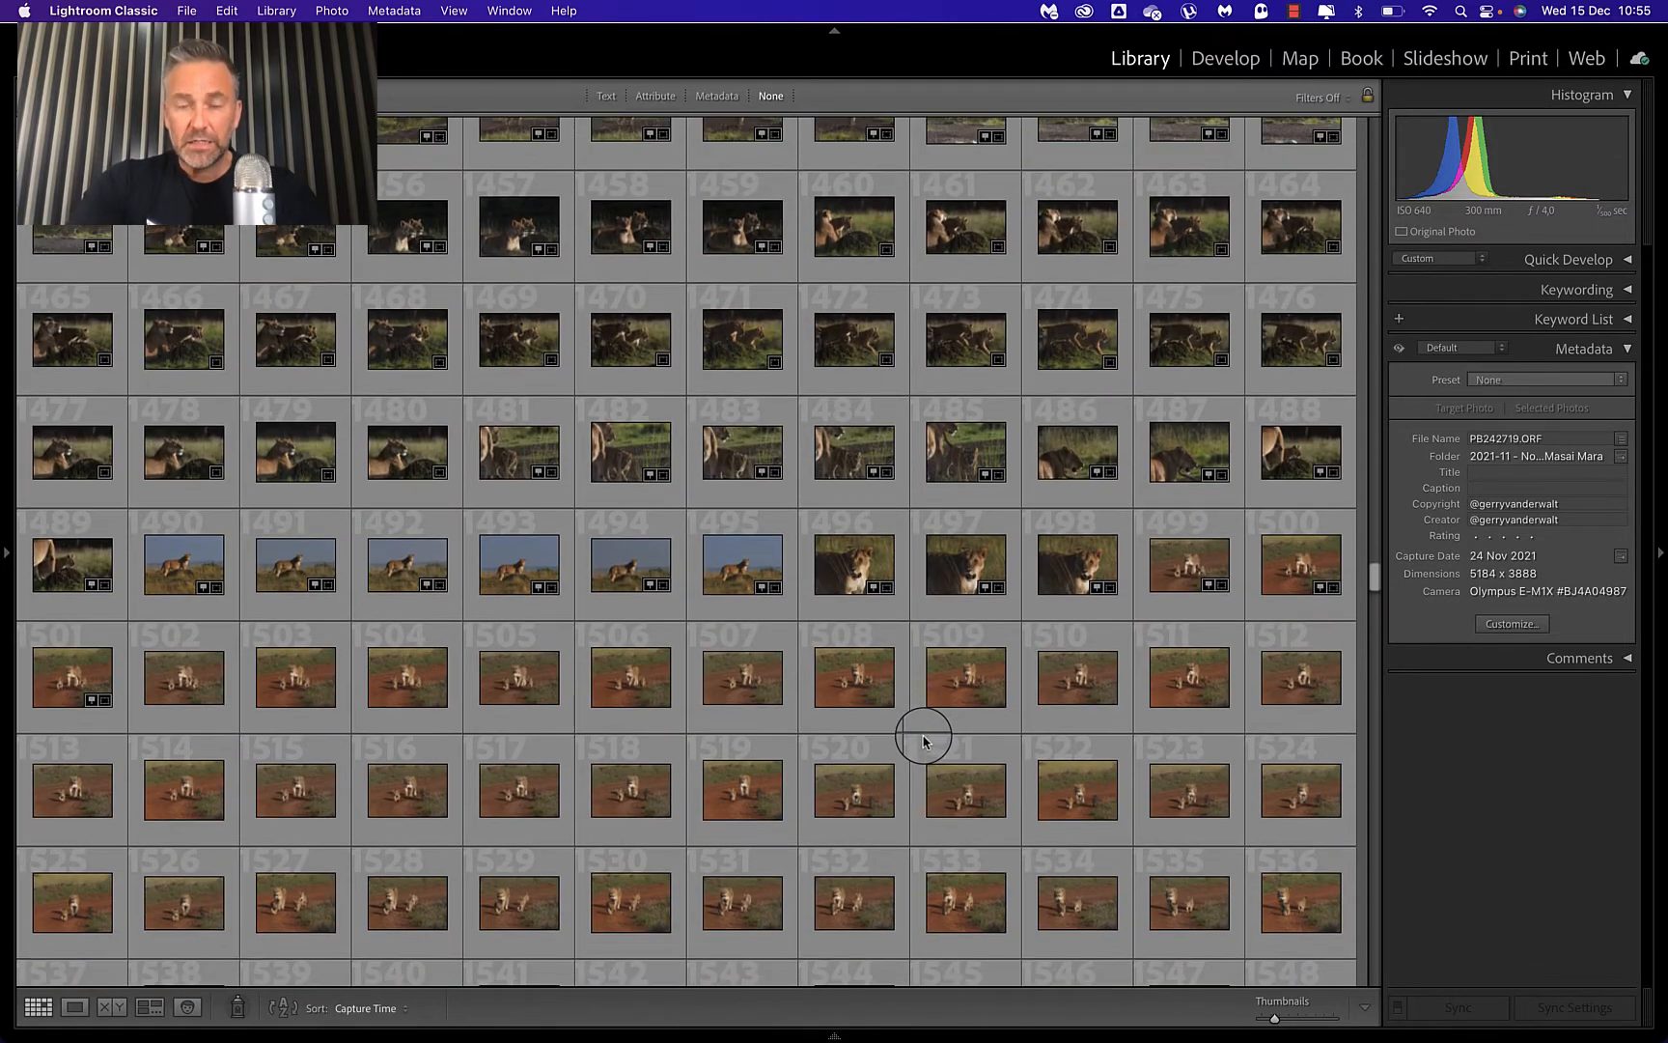
scroll(993, 656, "down", 7)
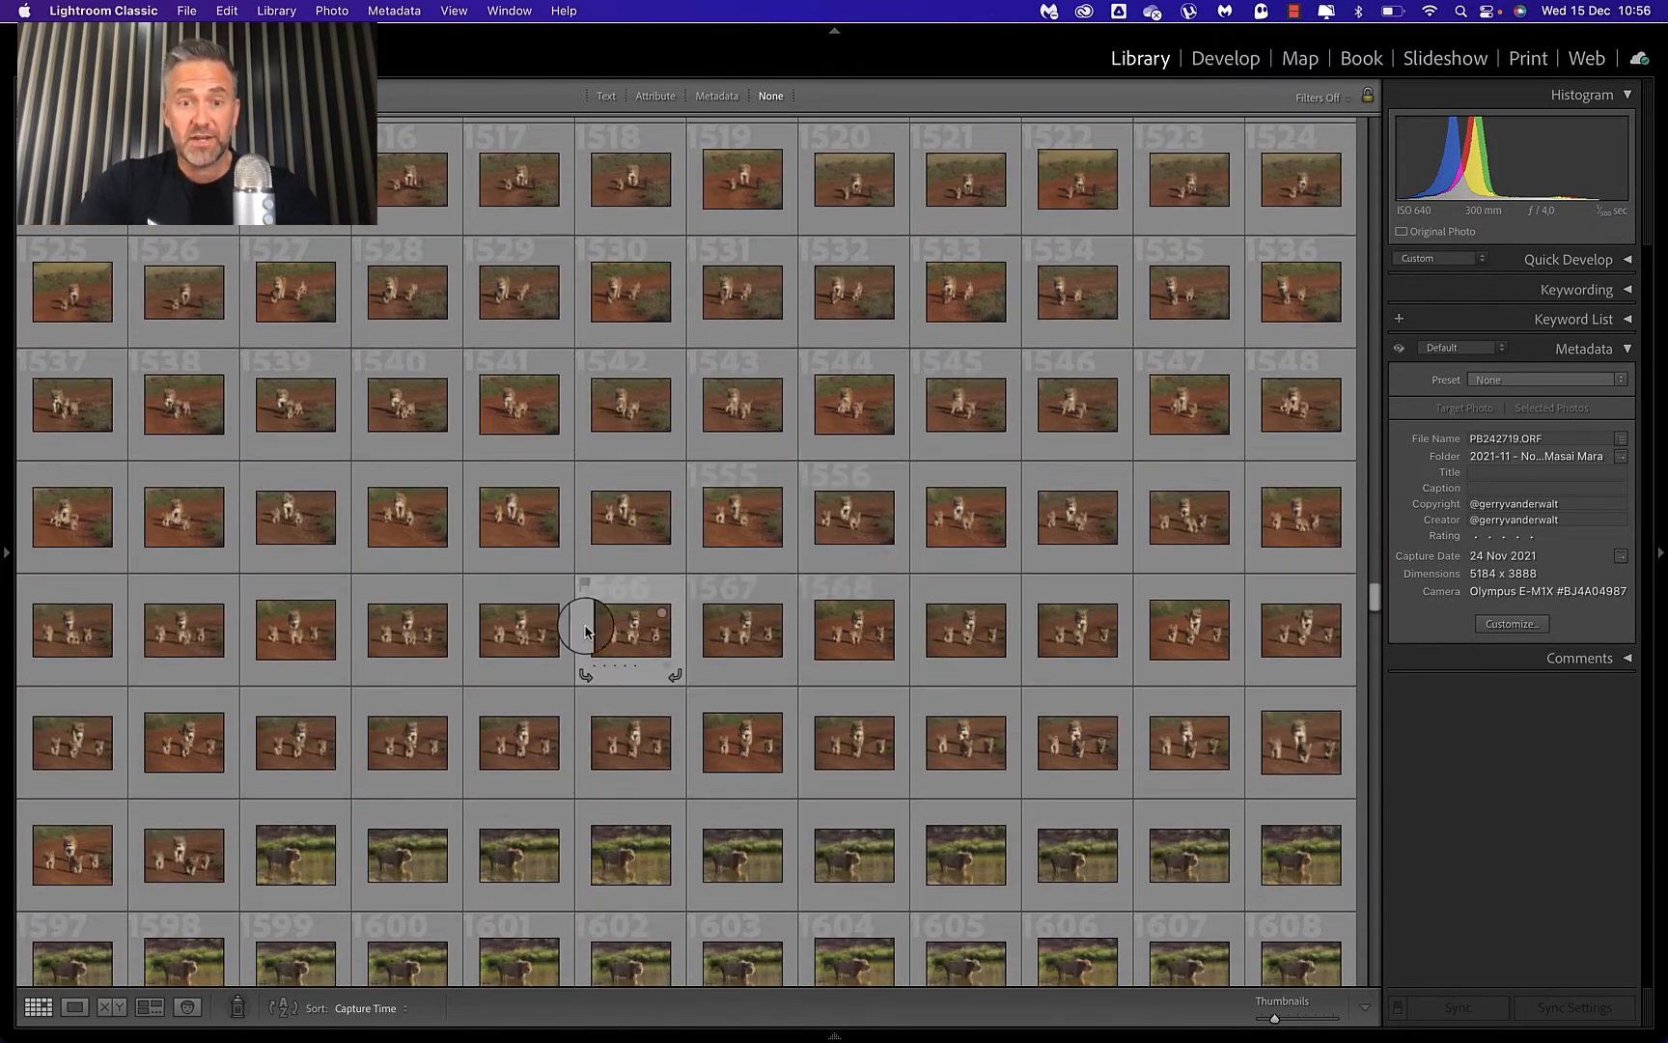
double_click(635, 633)
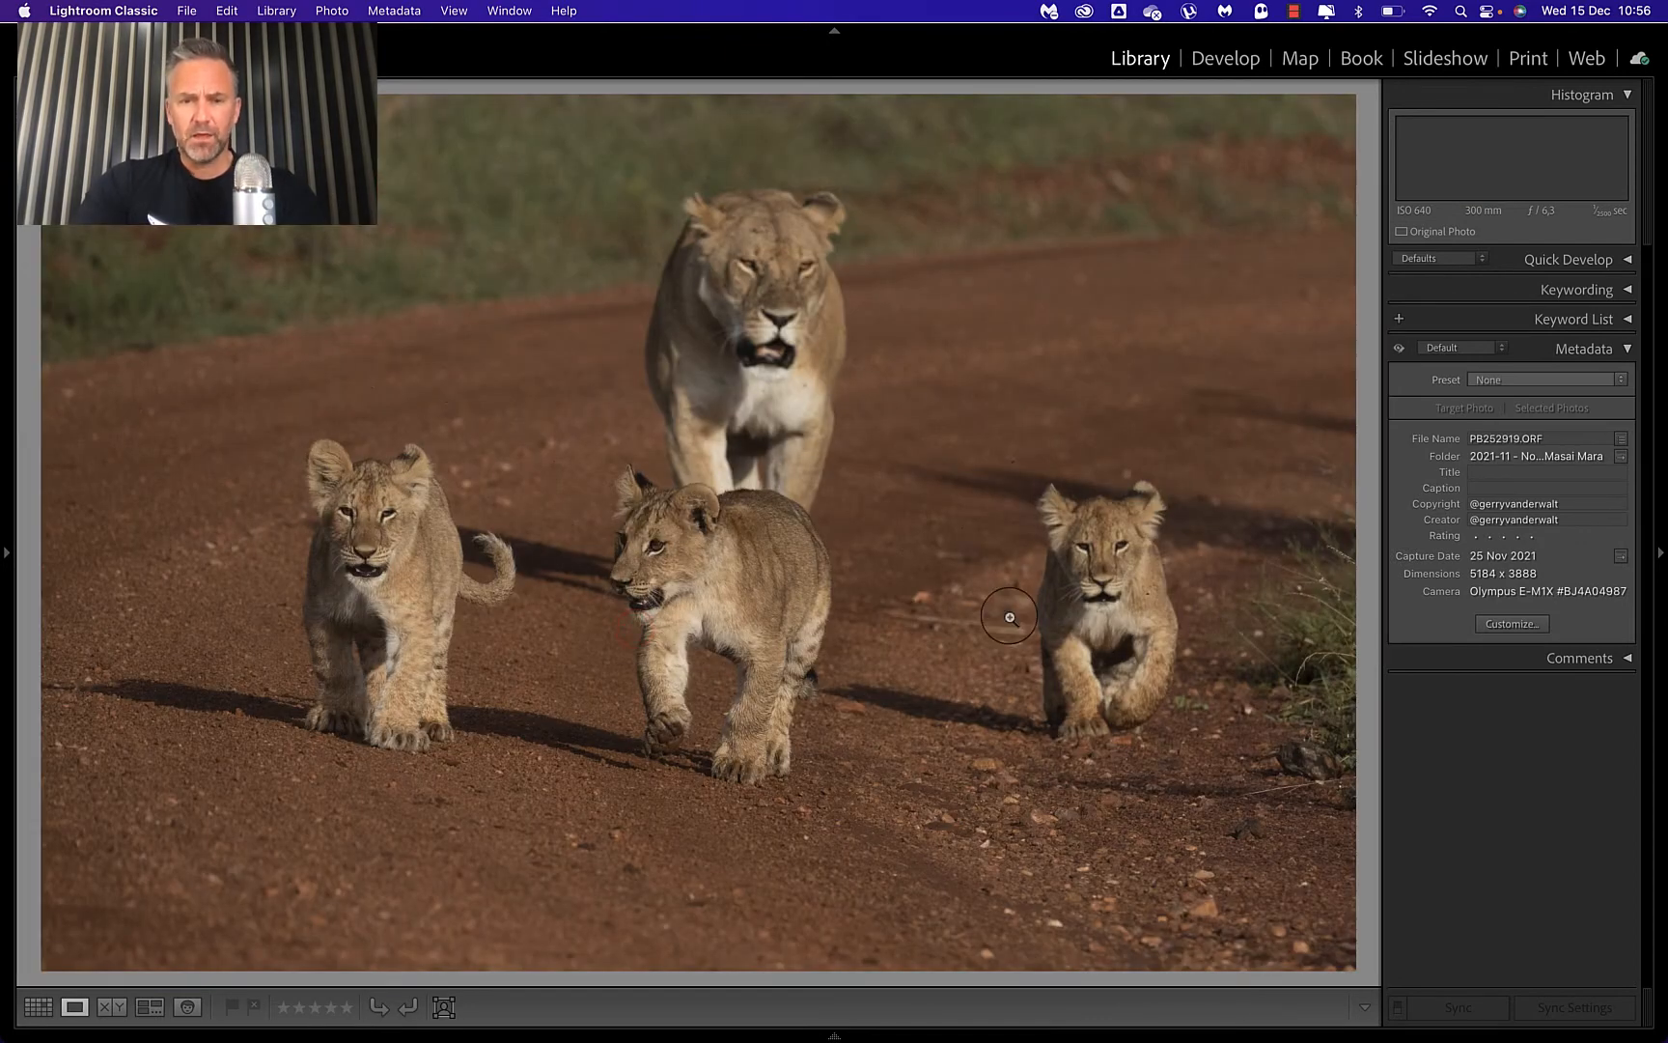
key("d")
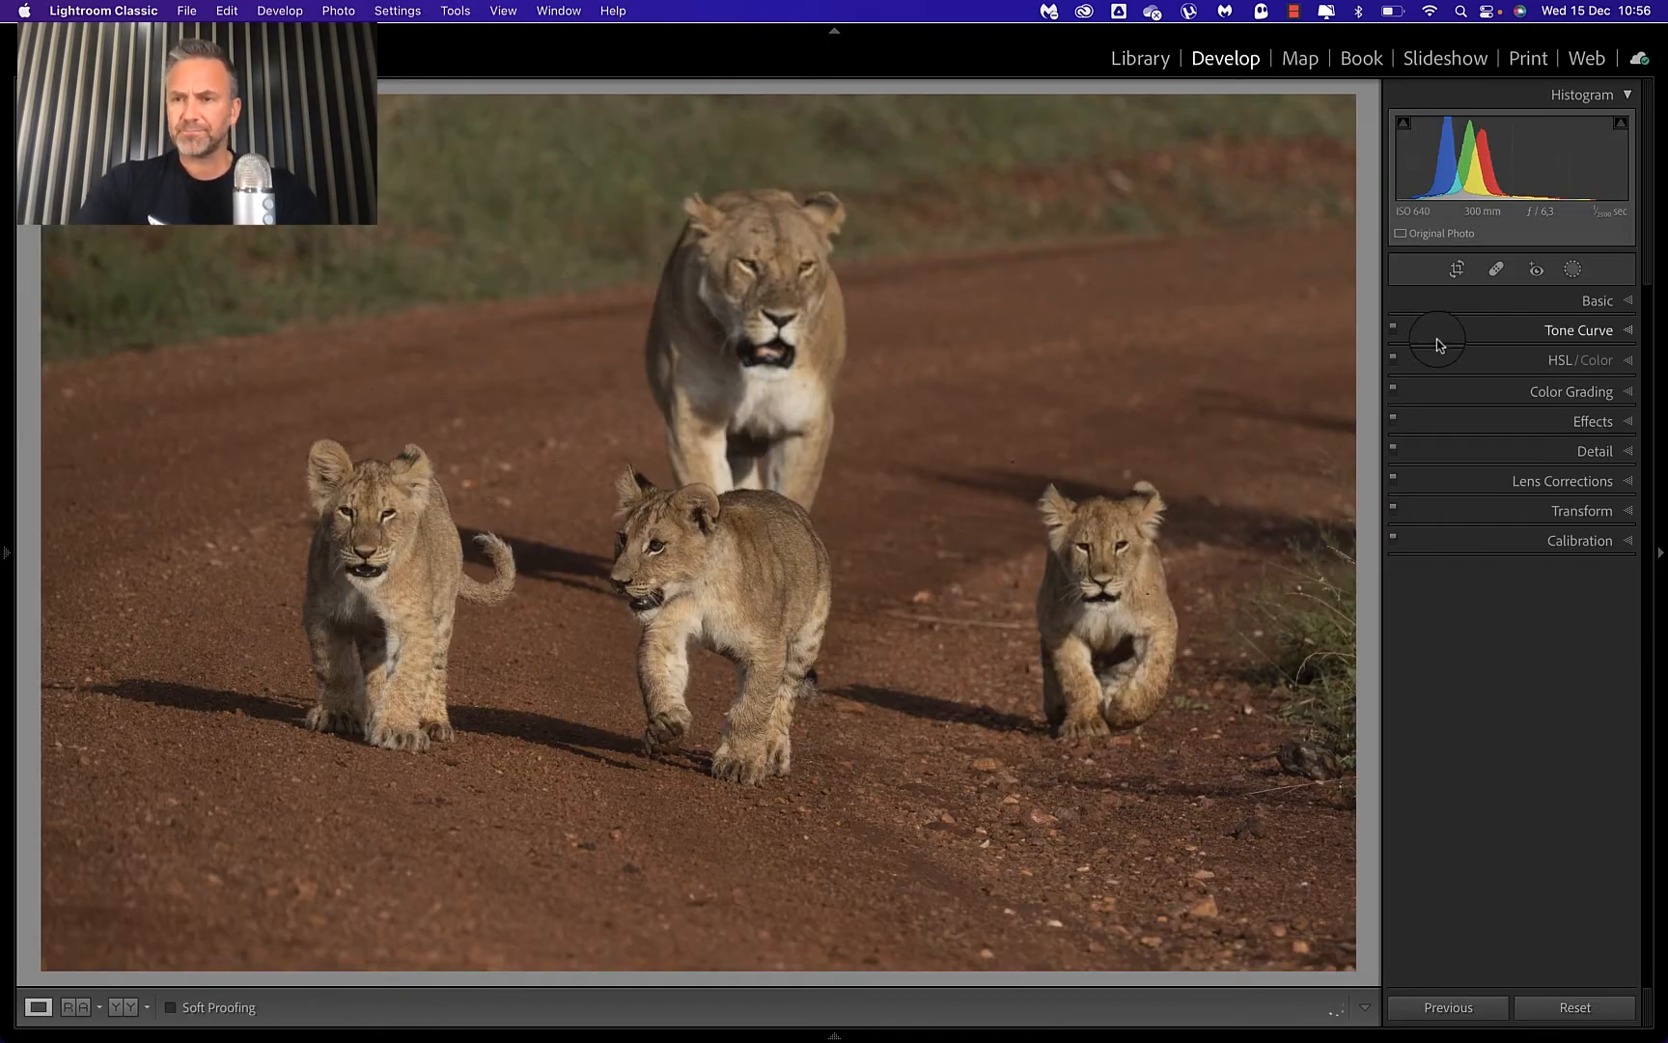
Add a Select Subject mask over the lioness and cubs, try an exposure change on it and reset Exposure to 0.
left_click(1566, 269)
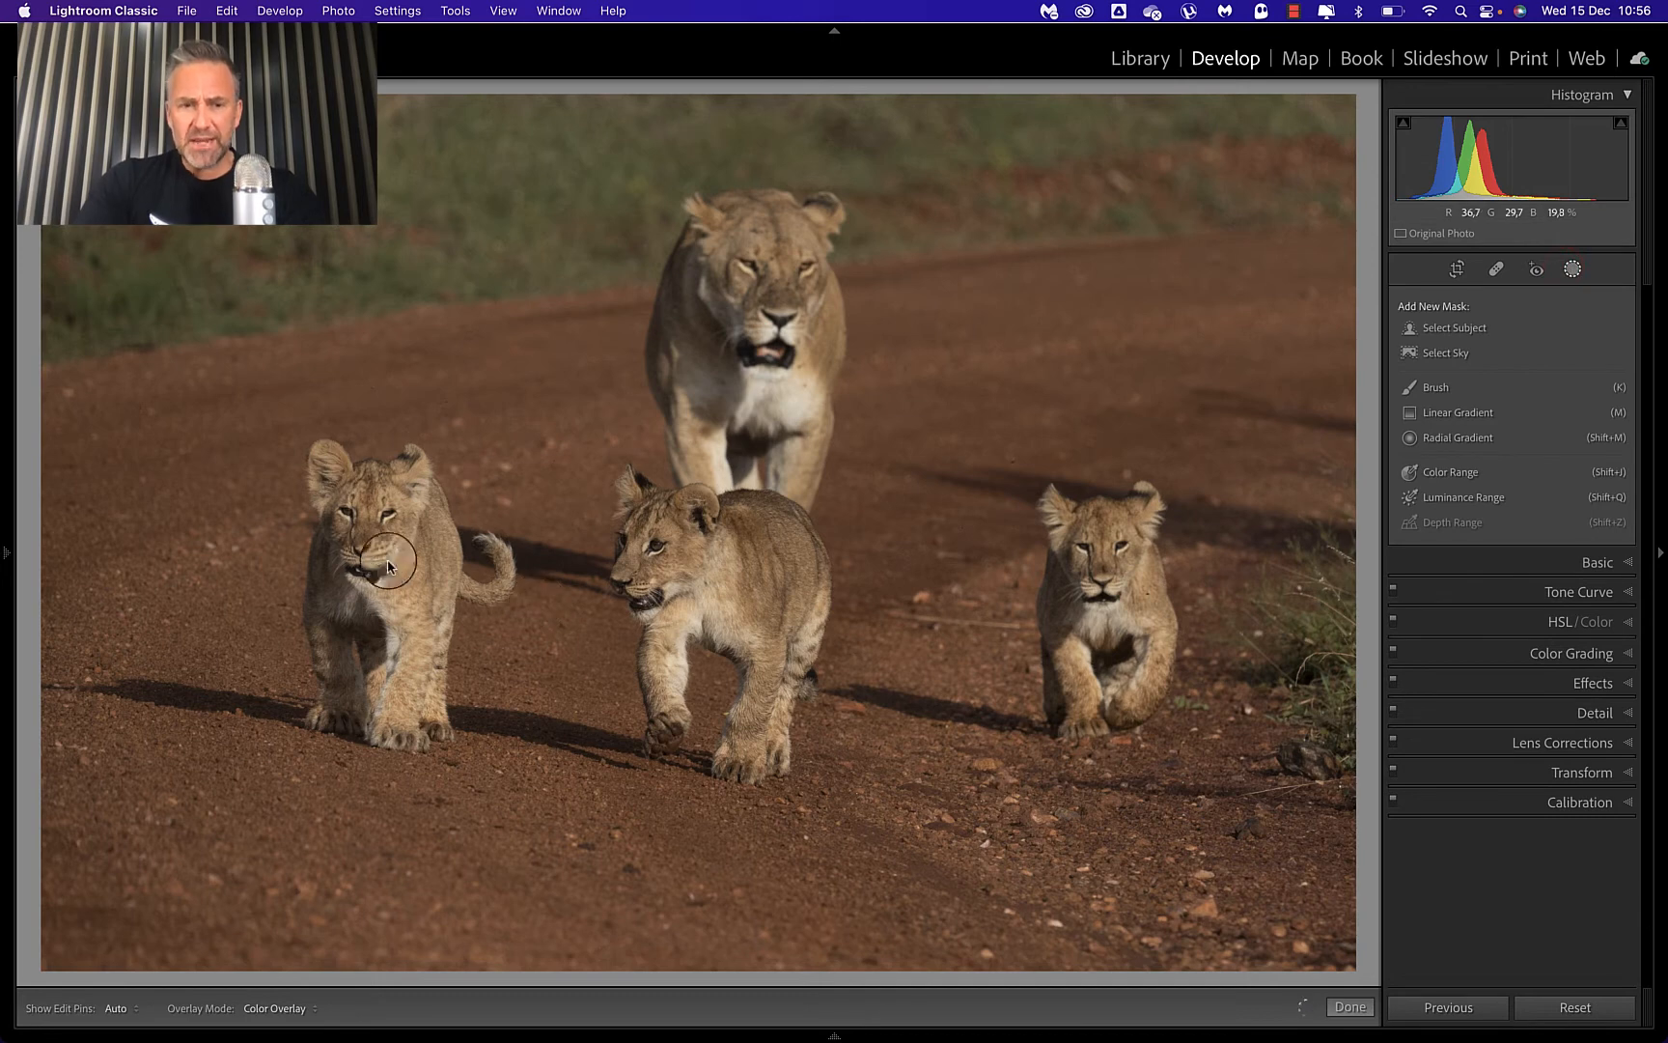
left_click(1453, 328)
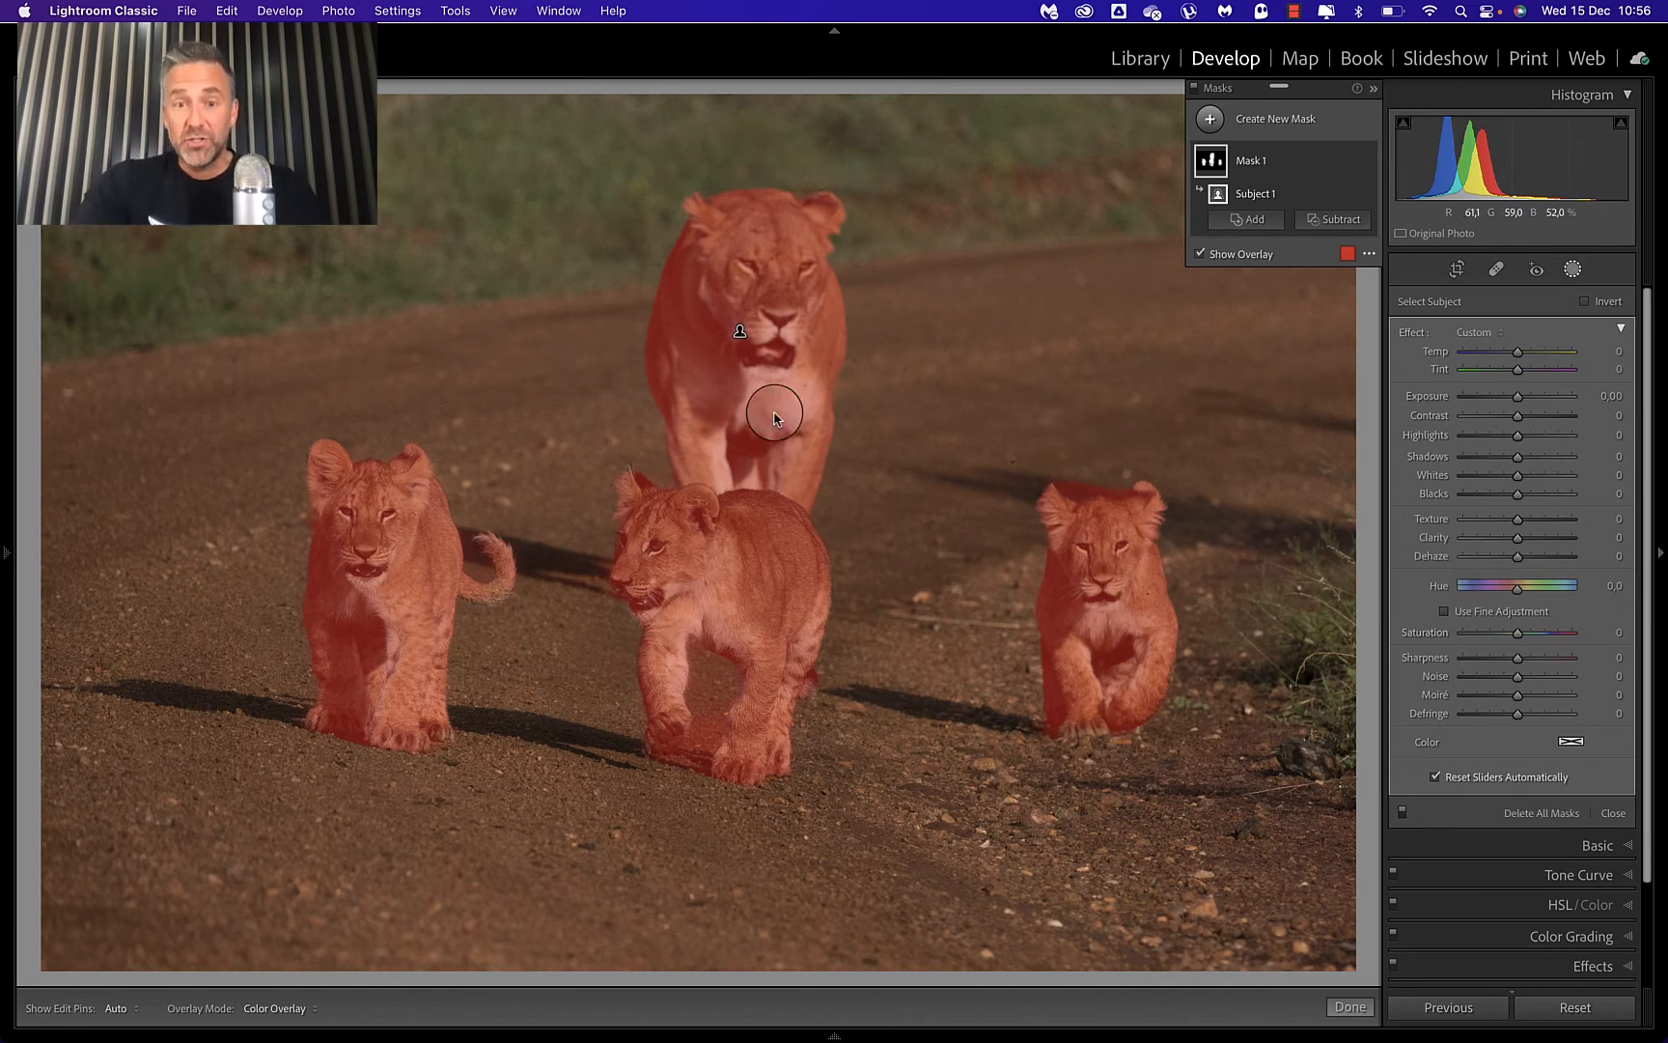
left_click_drag(1517, 396, 1546, 399)
left_click_drag(1507, 390, 1498, 393)
double_click(1498, 392)
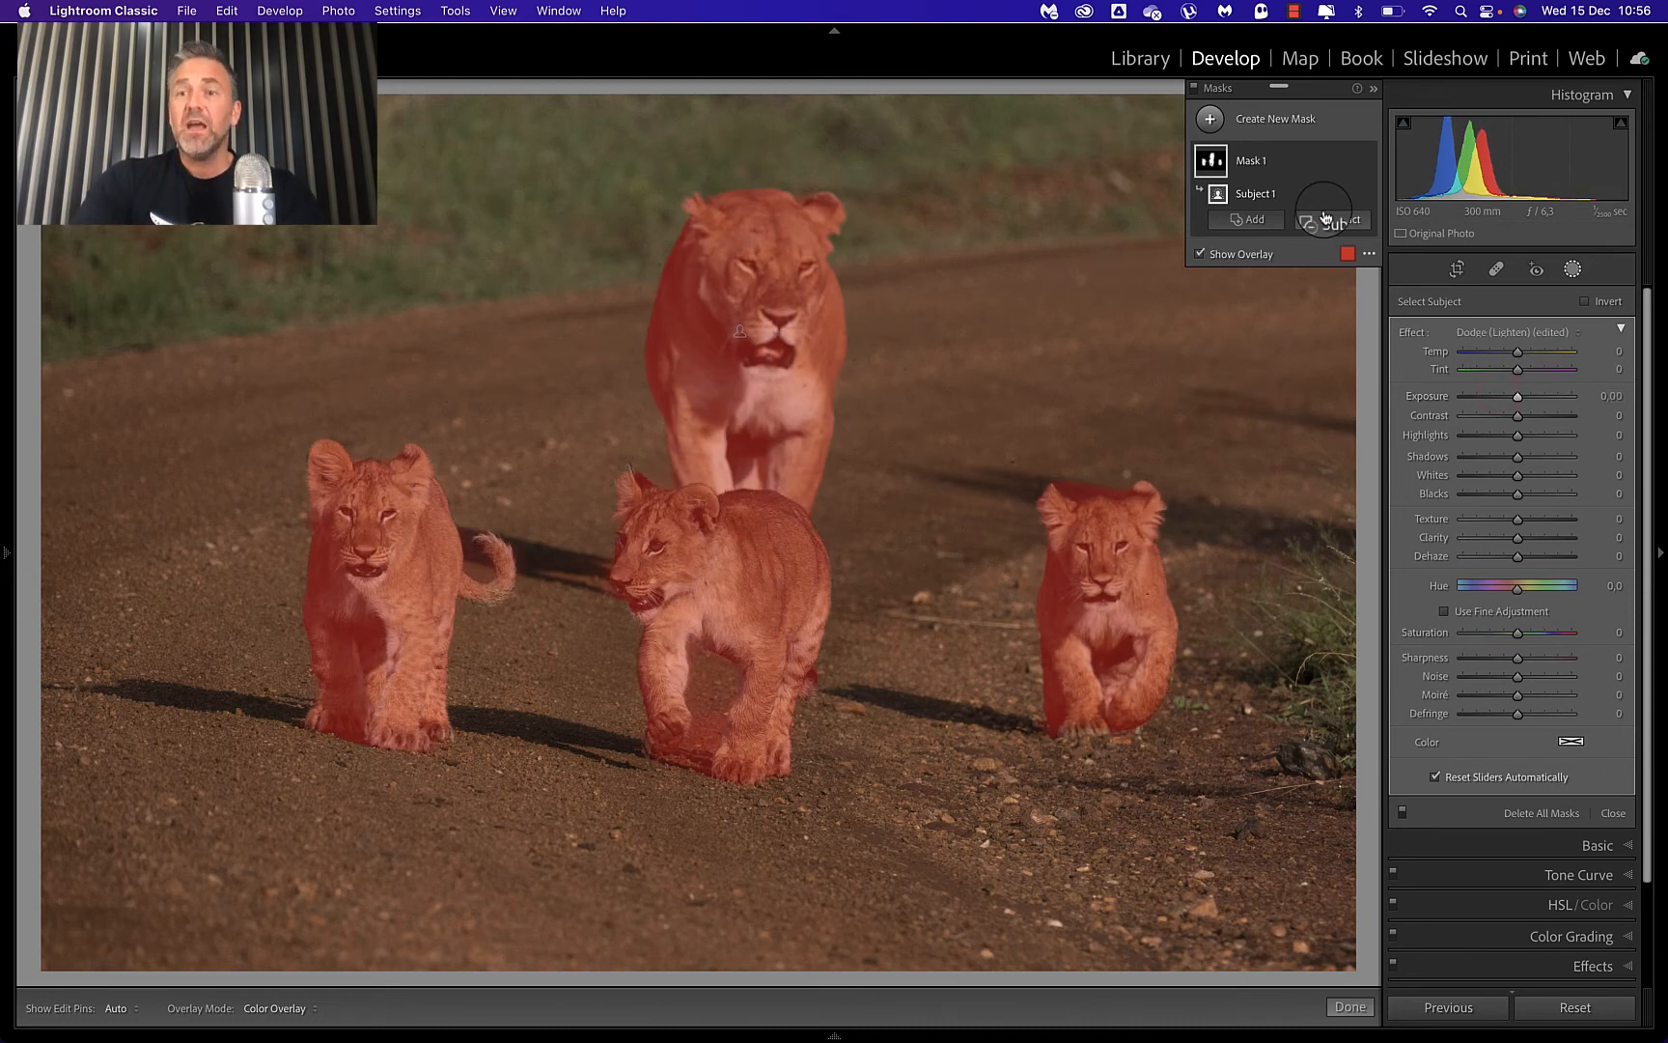
Add a second Select Subject mask and invert it so it covers the road and grass around the lions.
left_click(1258, 117)
left_click(1322, 159)
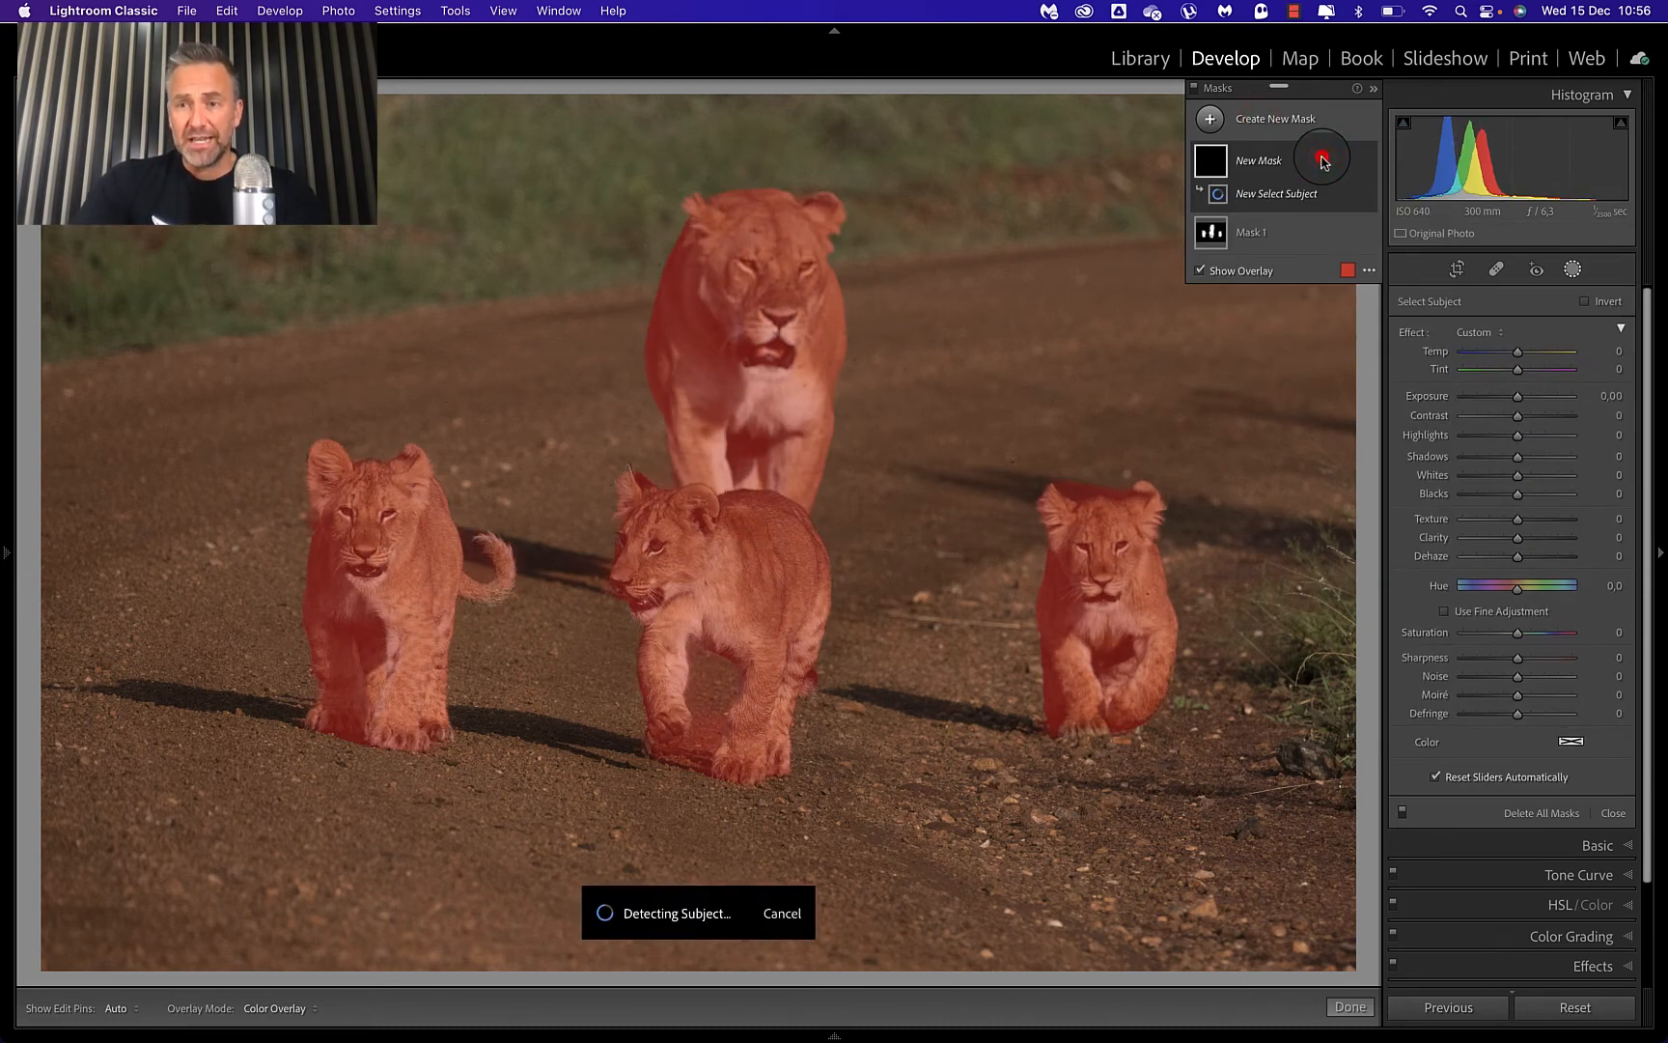
left_click(1584, 302)
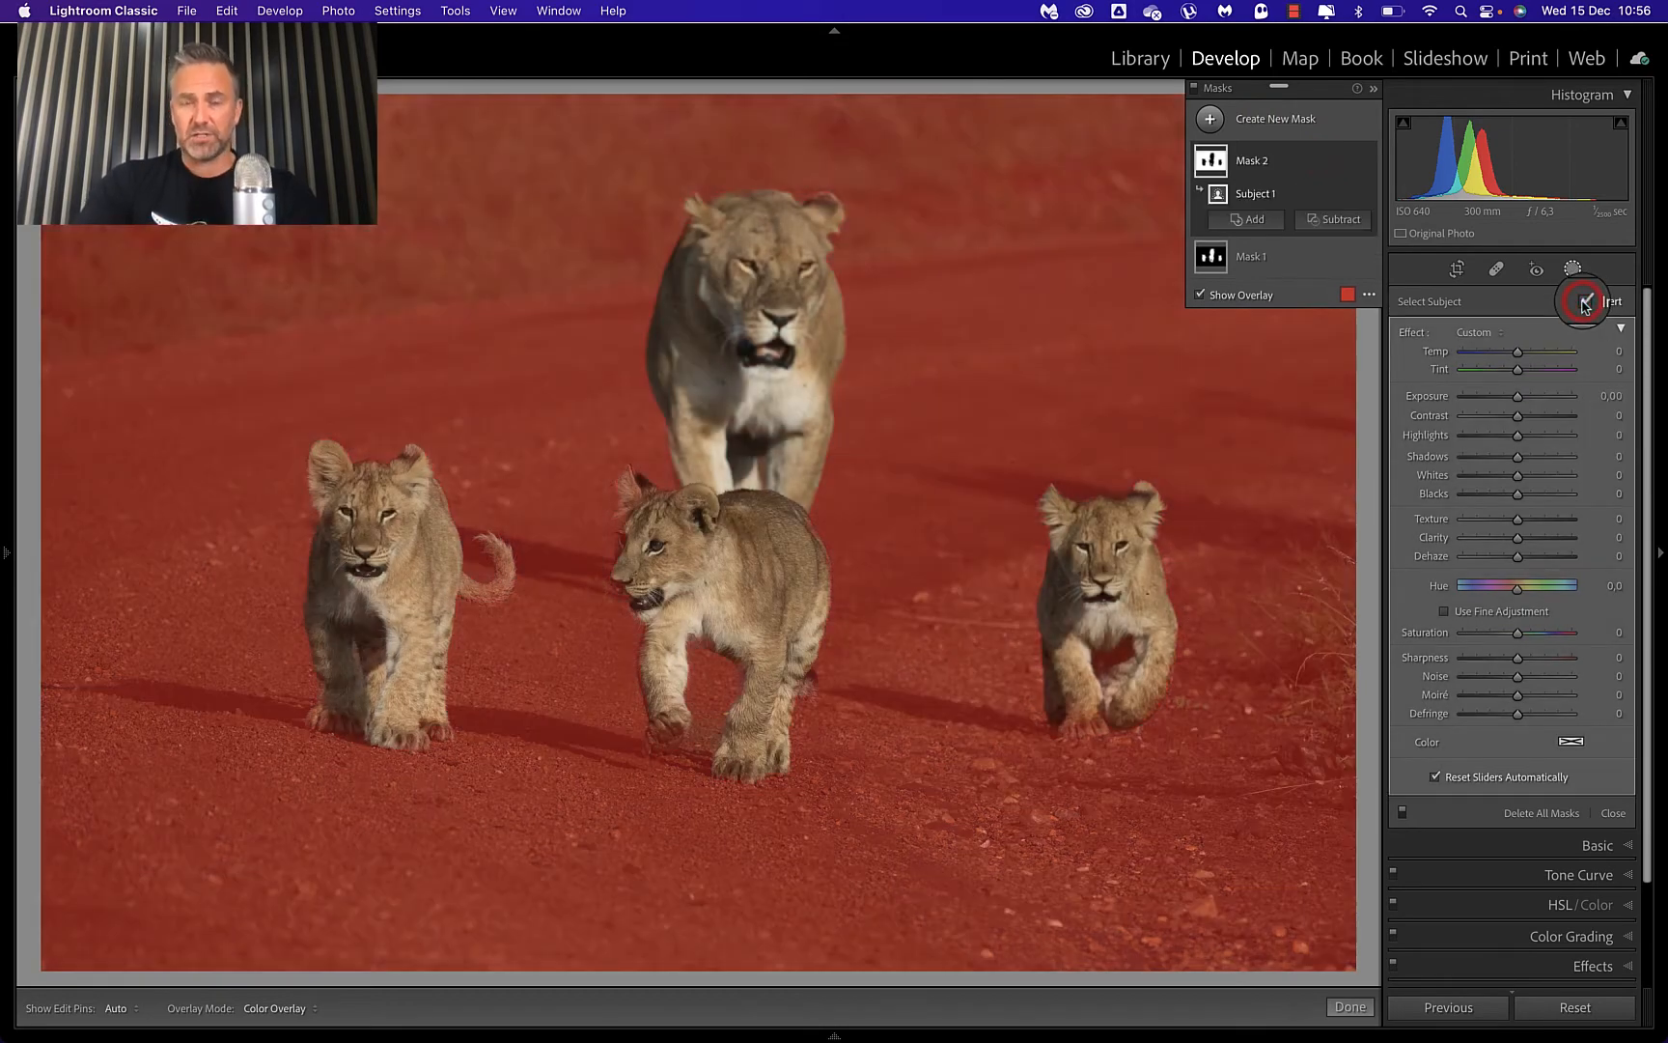
left_click(1518, 397)
mouse_move(1518, 401)
left_mouse_down()
mouse_move(1500, 398)
mouse_move(1514, 405)
left_mouse_up()
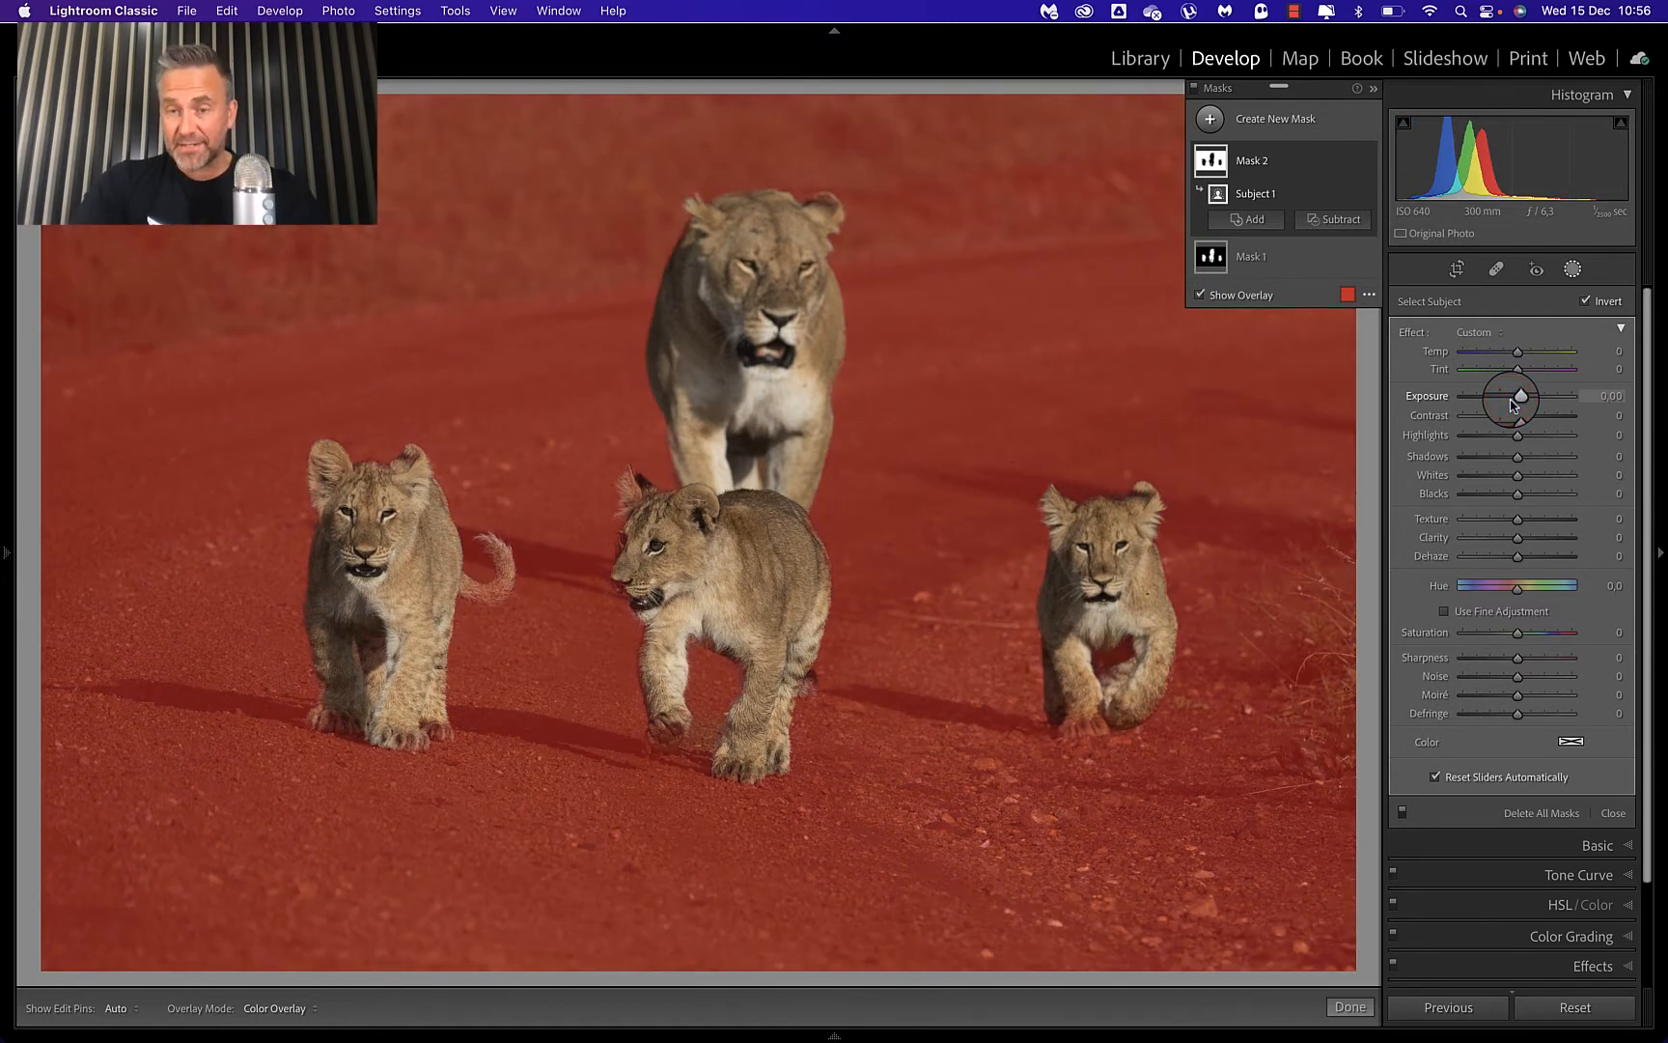
Set the mask on the lioness and cubs to Highlights 30, Texture 20 and Saturation 21.
left_click(1284, 254)
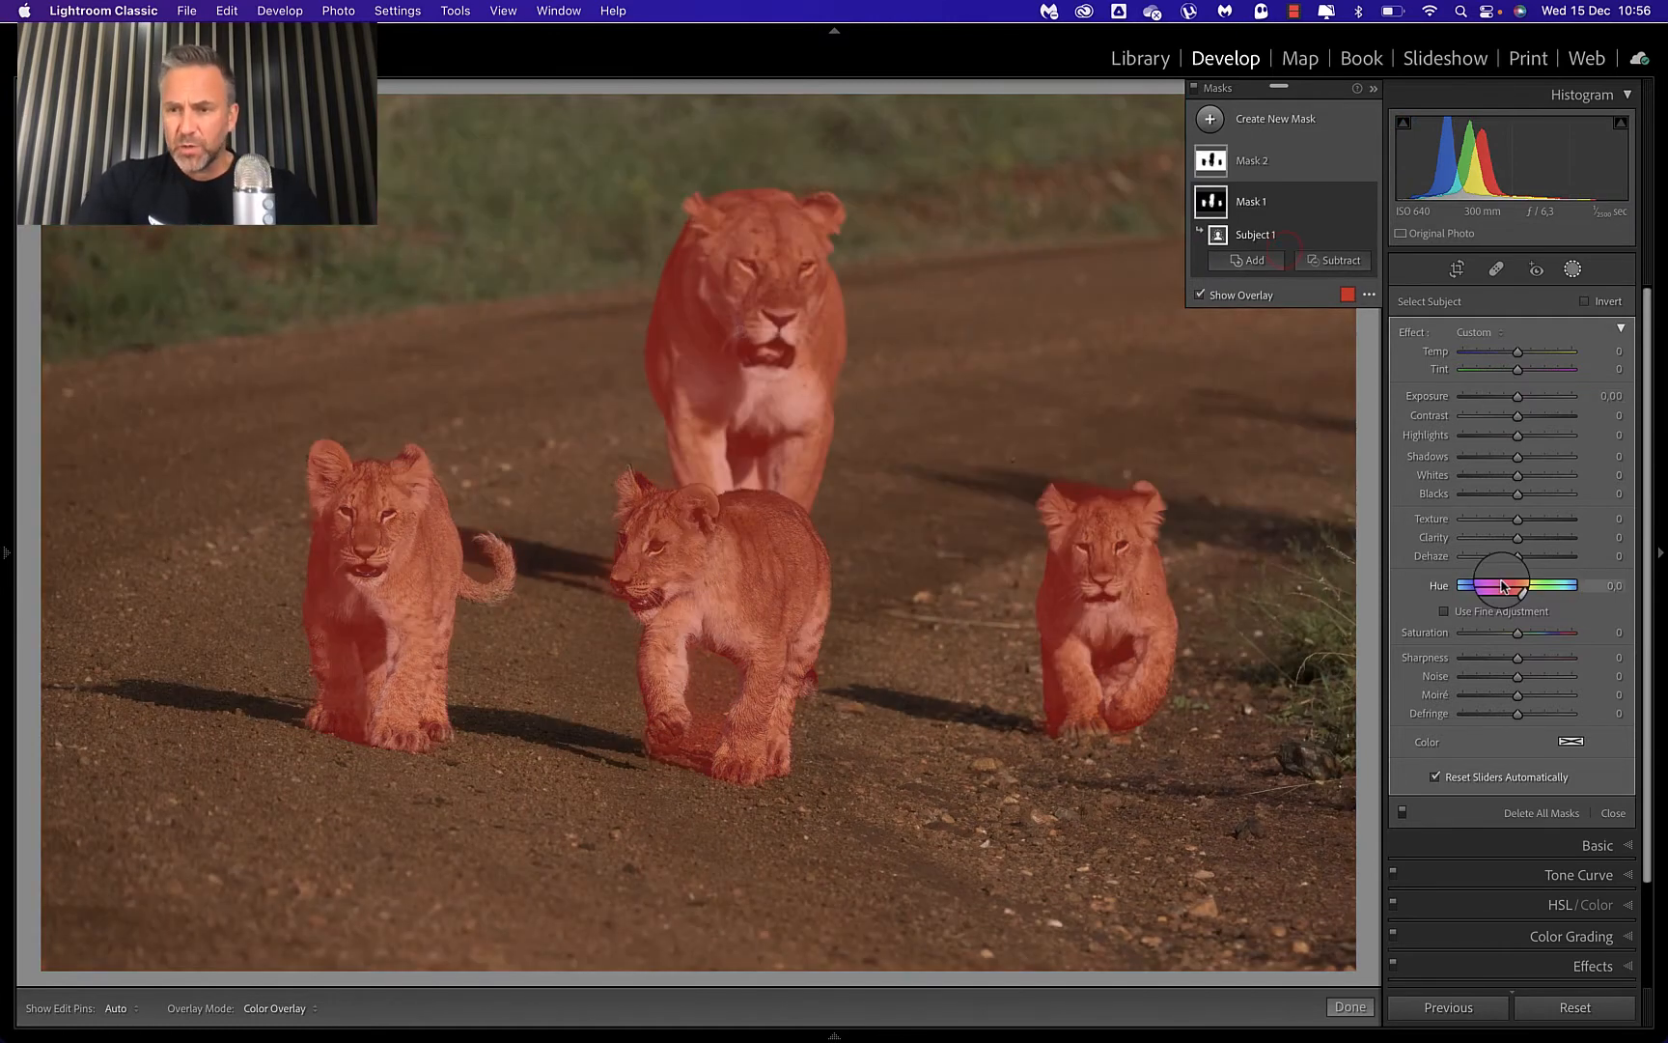
left_click_drag(1515, 519, 1529, 521)
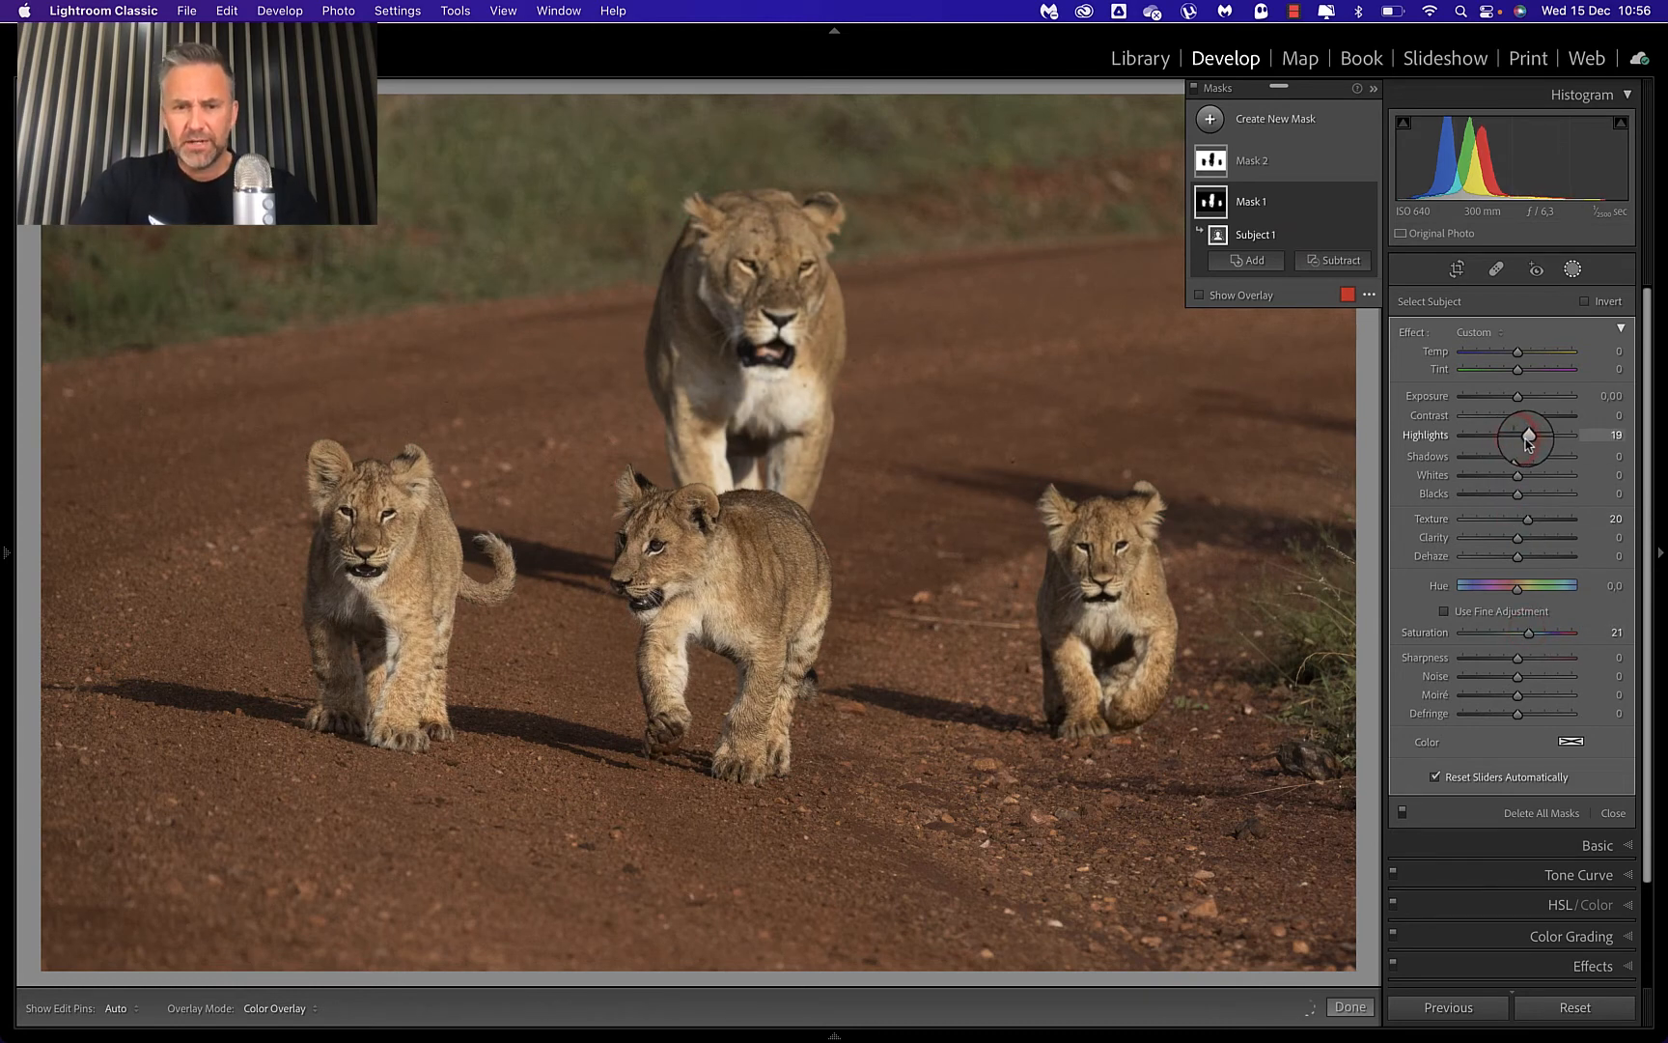
left_click_drag(1528, 444, 1535, 445)
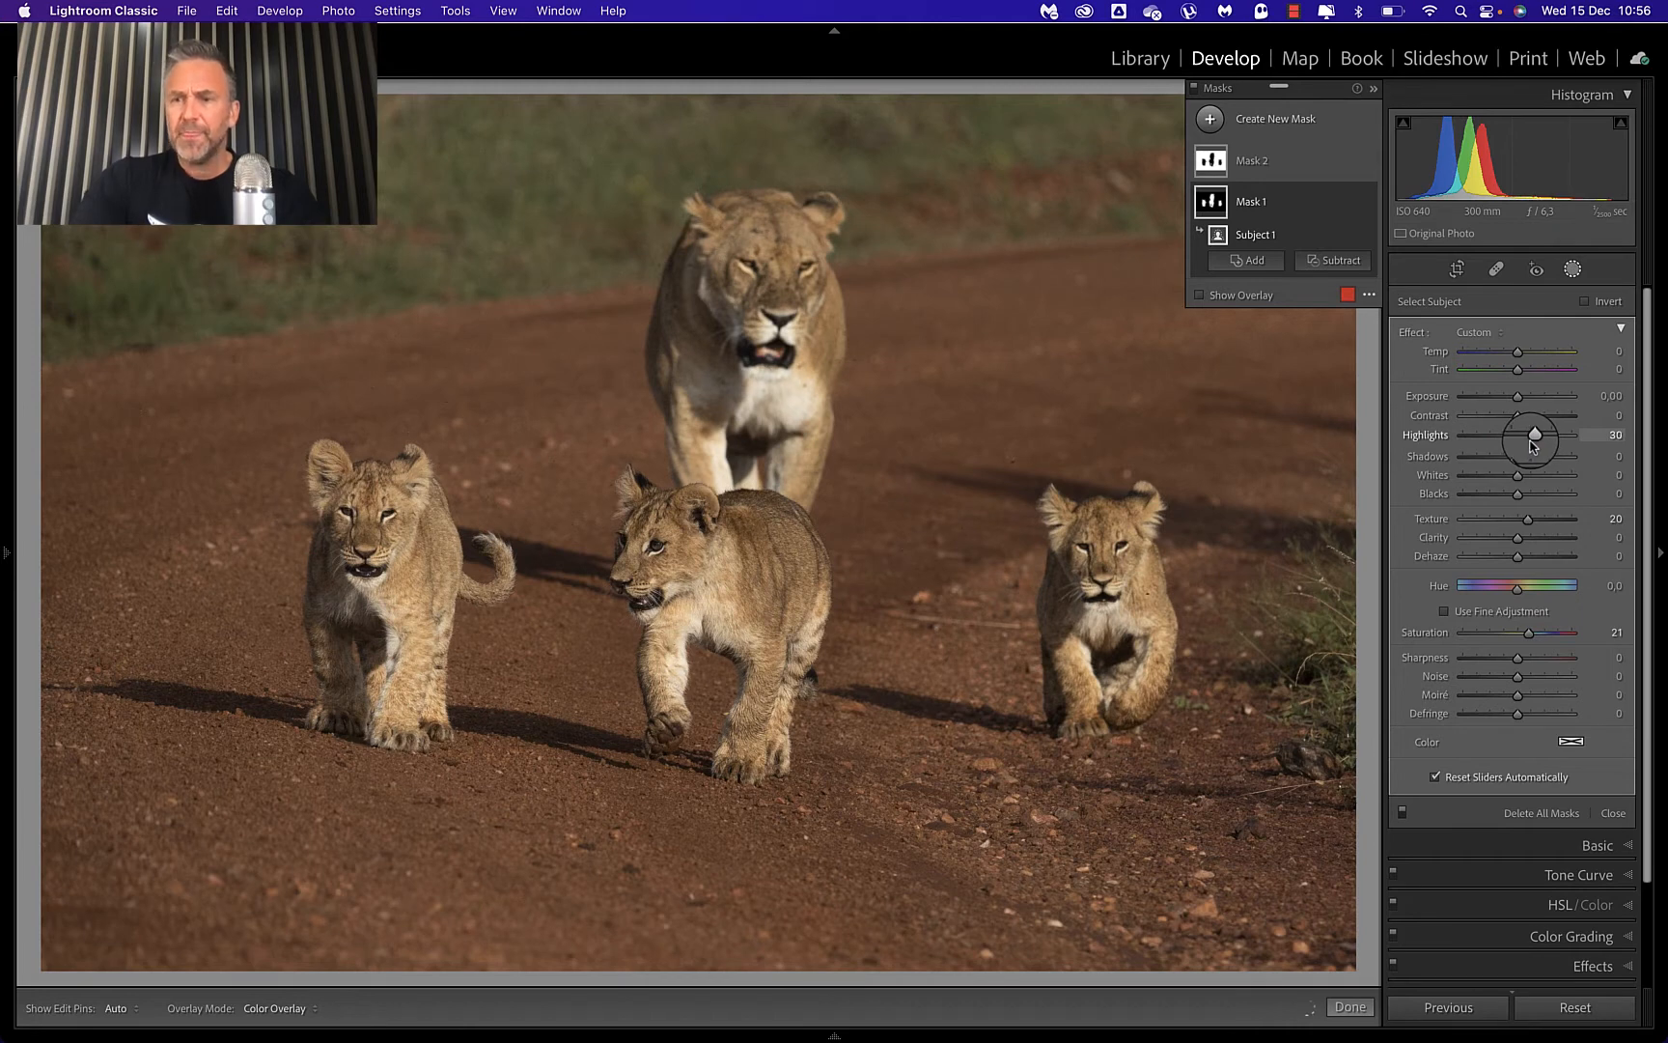
Set the inverted background mask to Exposure -0.02, Clarity -19 and Saturation 9.
left_click(1288, 161)
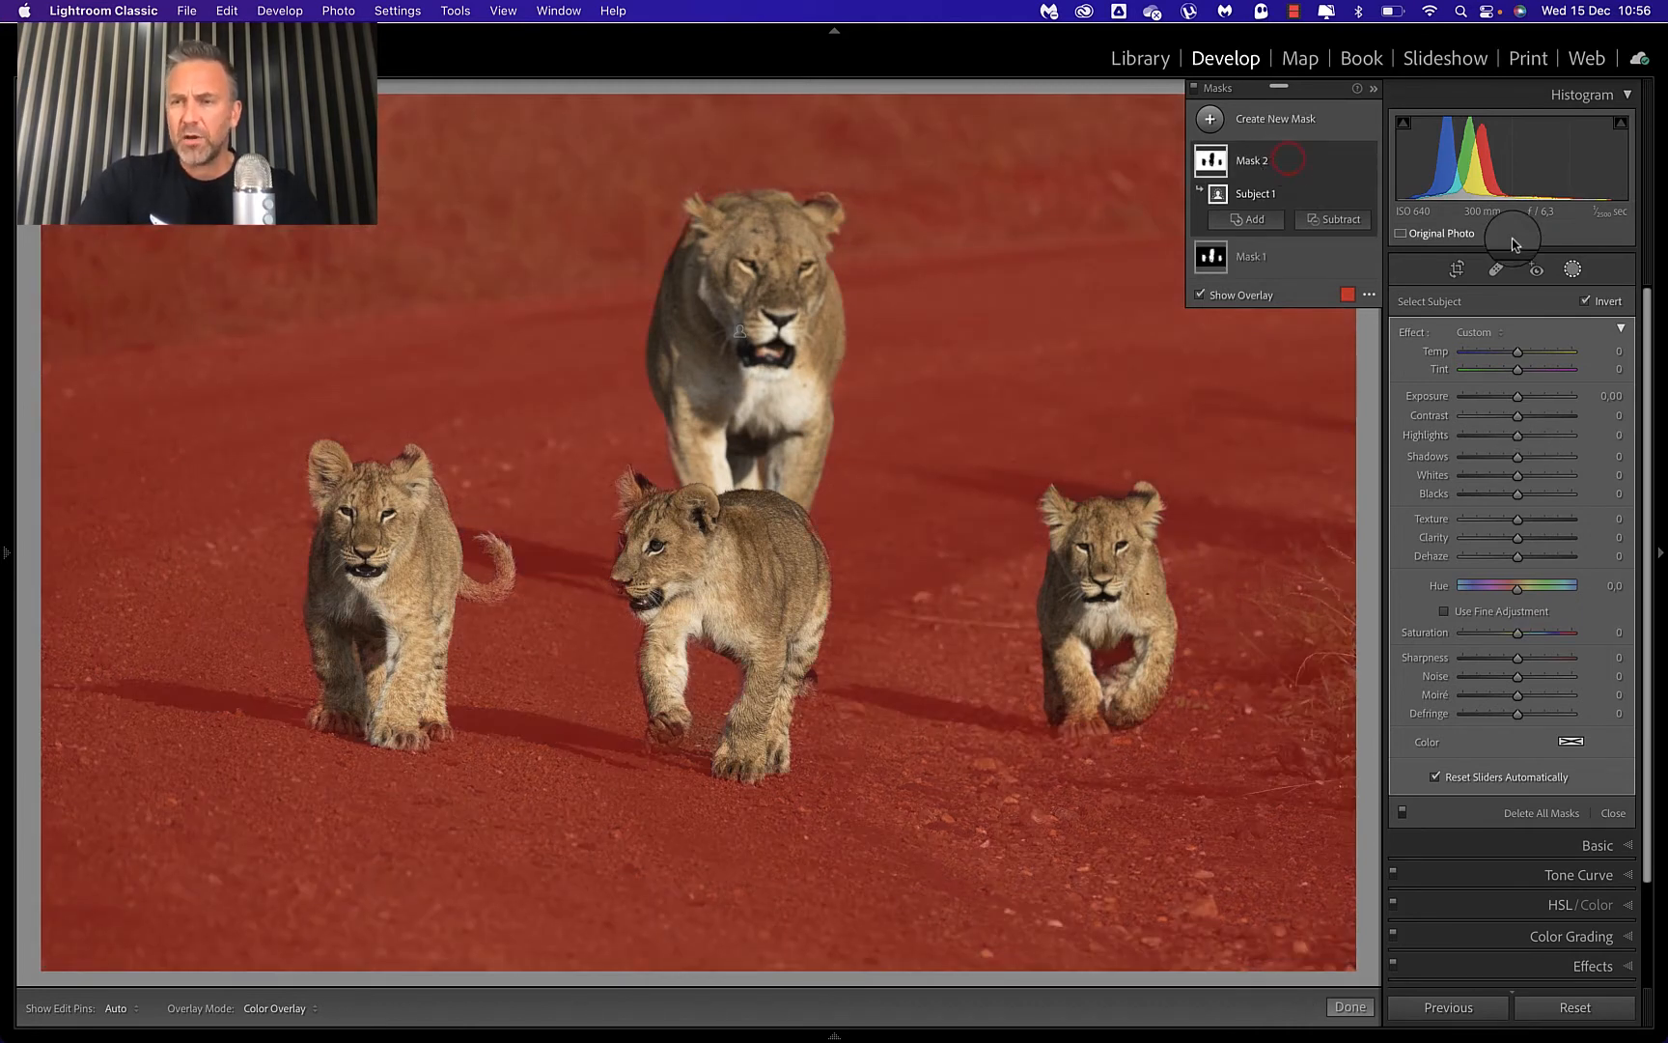
left_click_drag(1519, 401, 1519, 401)
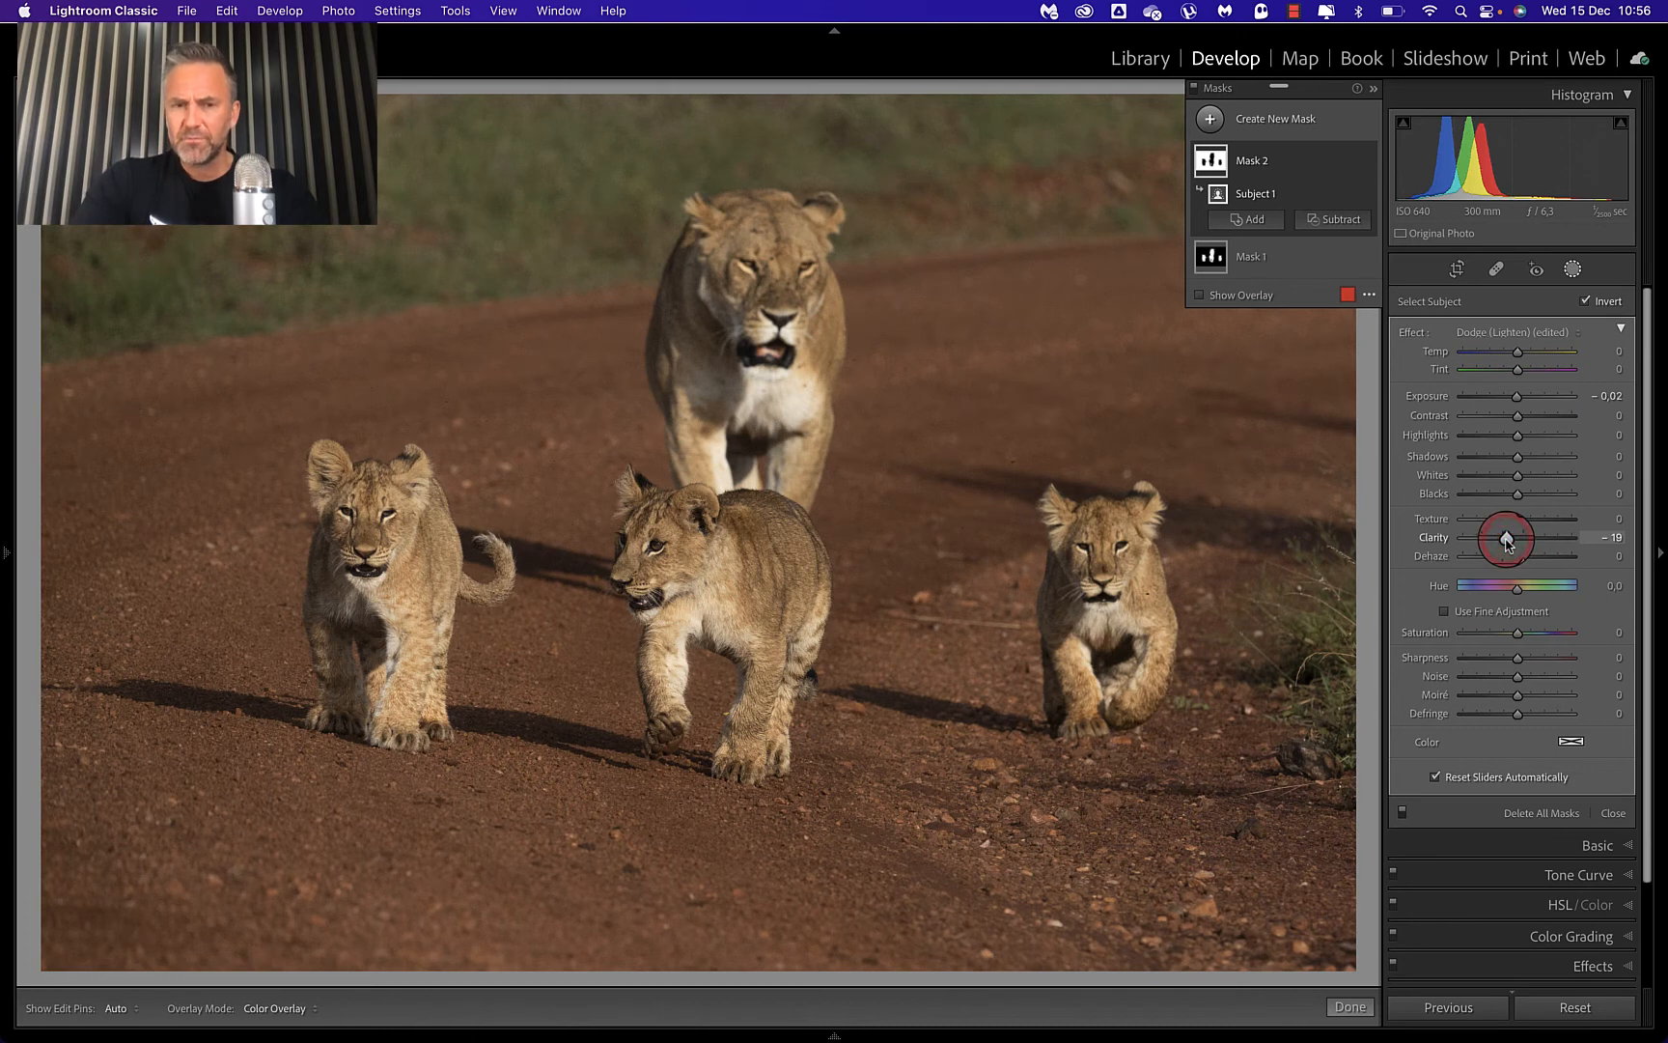
left_click(1517, 633)
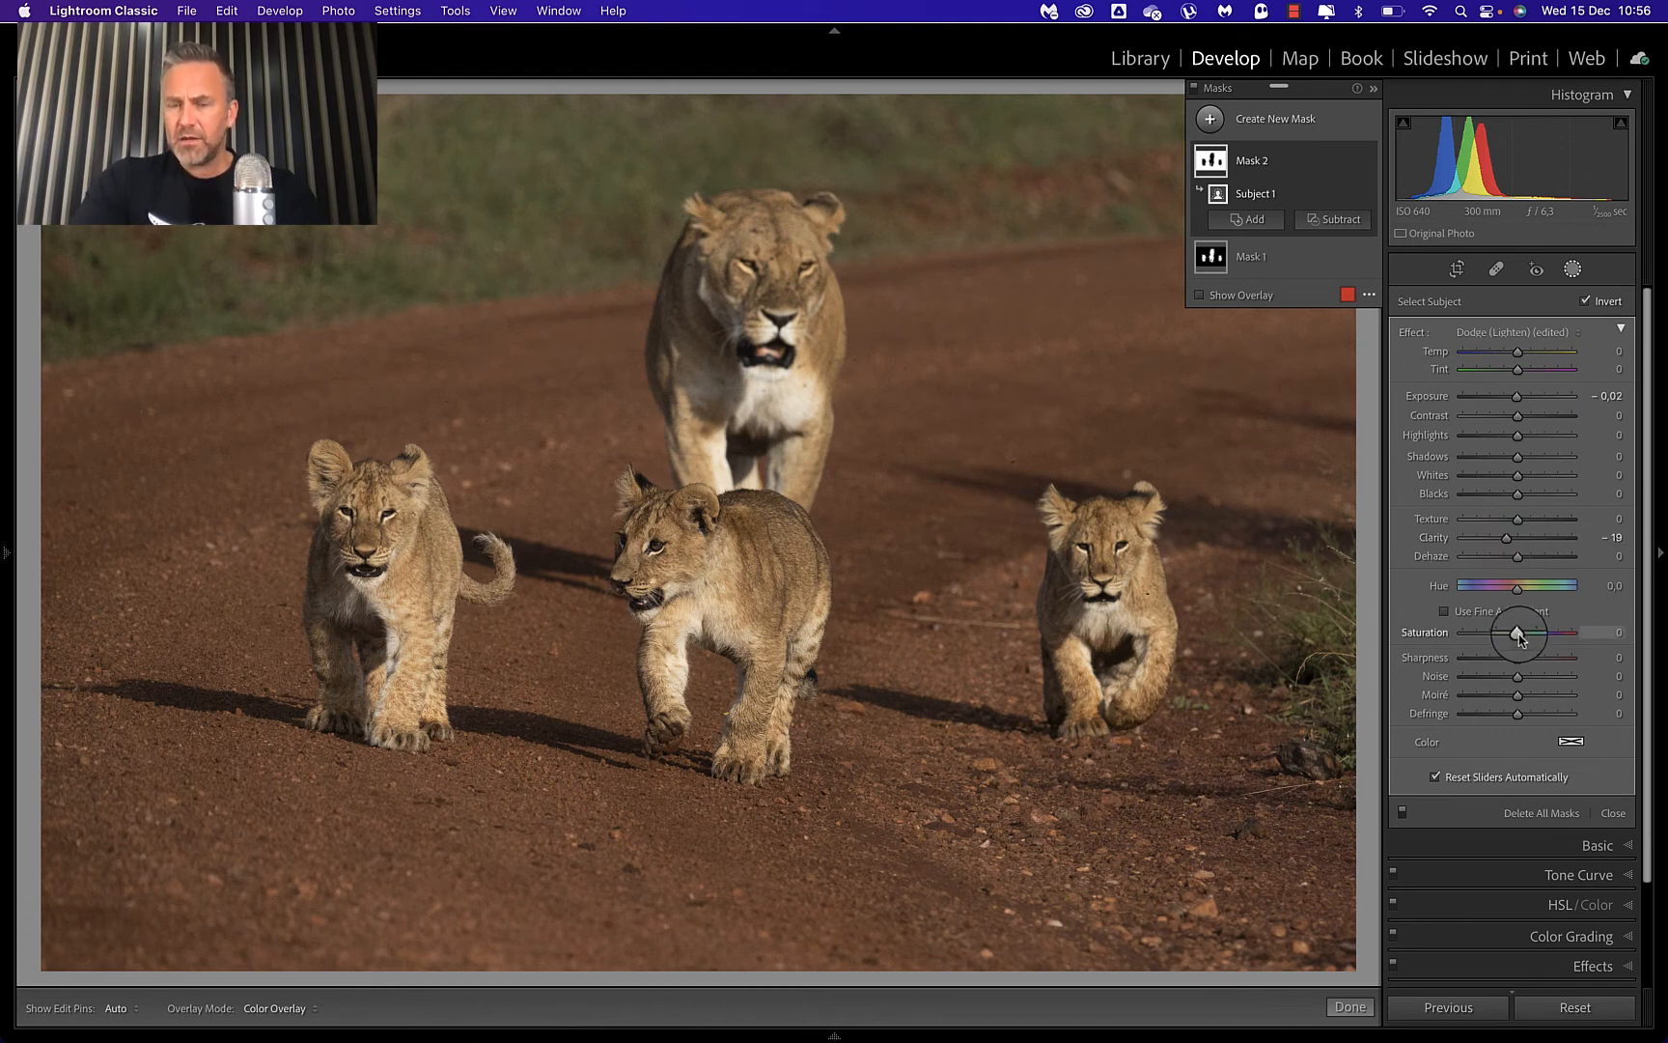
left_click_drag(1522, 634, 1523, 633)
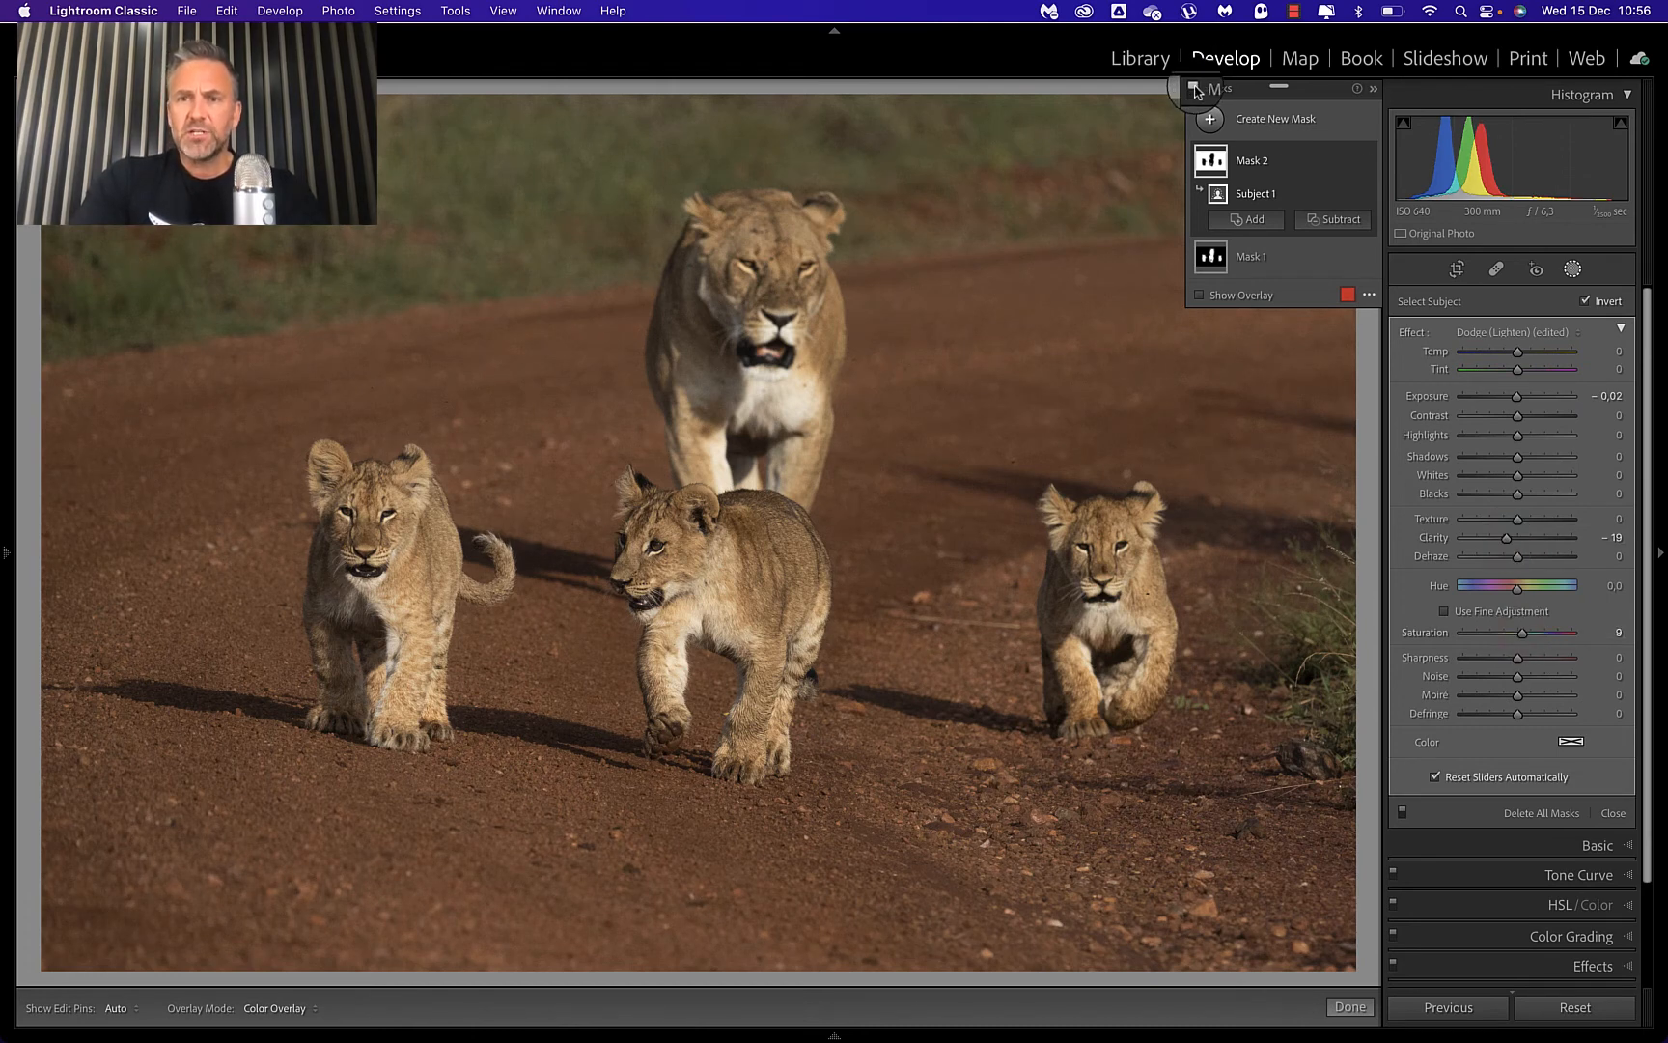
Switch all masks off and on repeatedly to compare the lion family photo before and after the adjustments.
left_click(1194, 90)
left_click(1195, 91)
left_click(1195, 92)
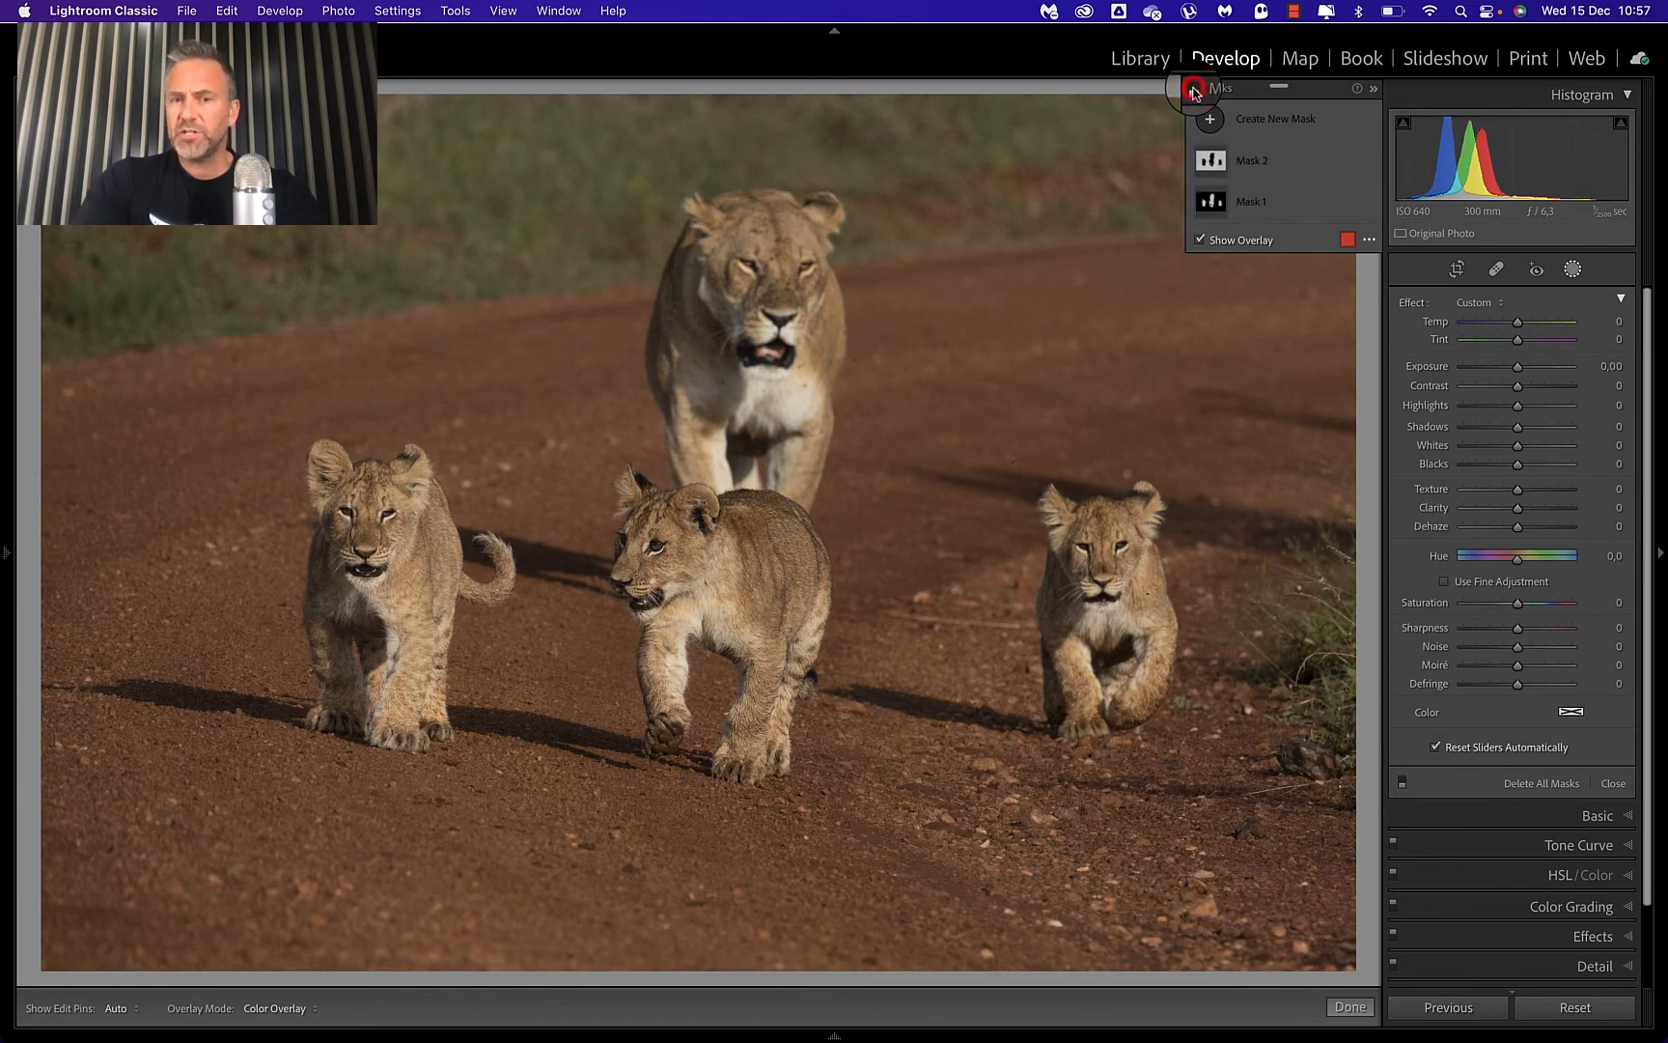
left_click(1194, 92)
left_click(1195, 90)
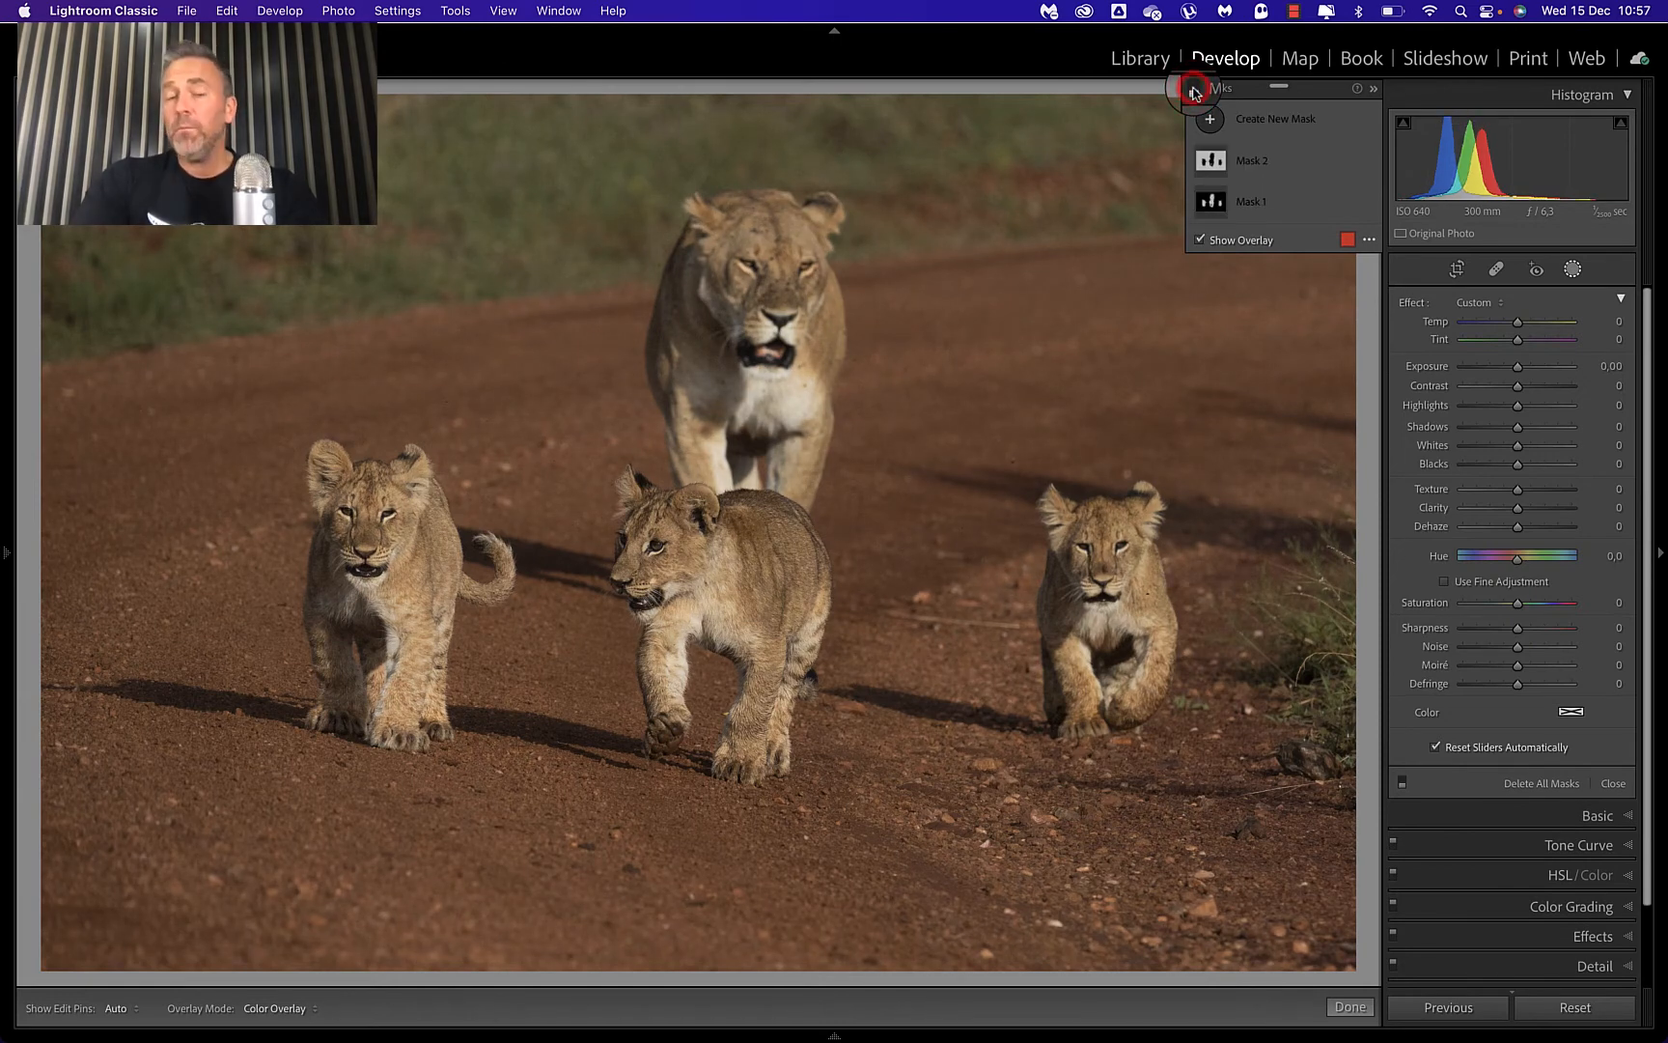
left_click(1194, 90)
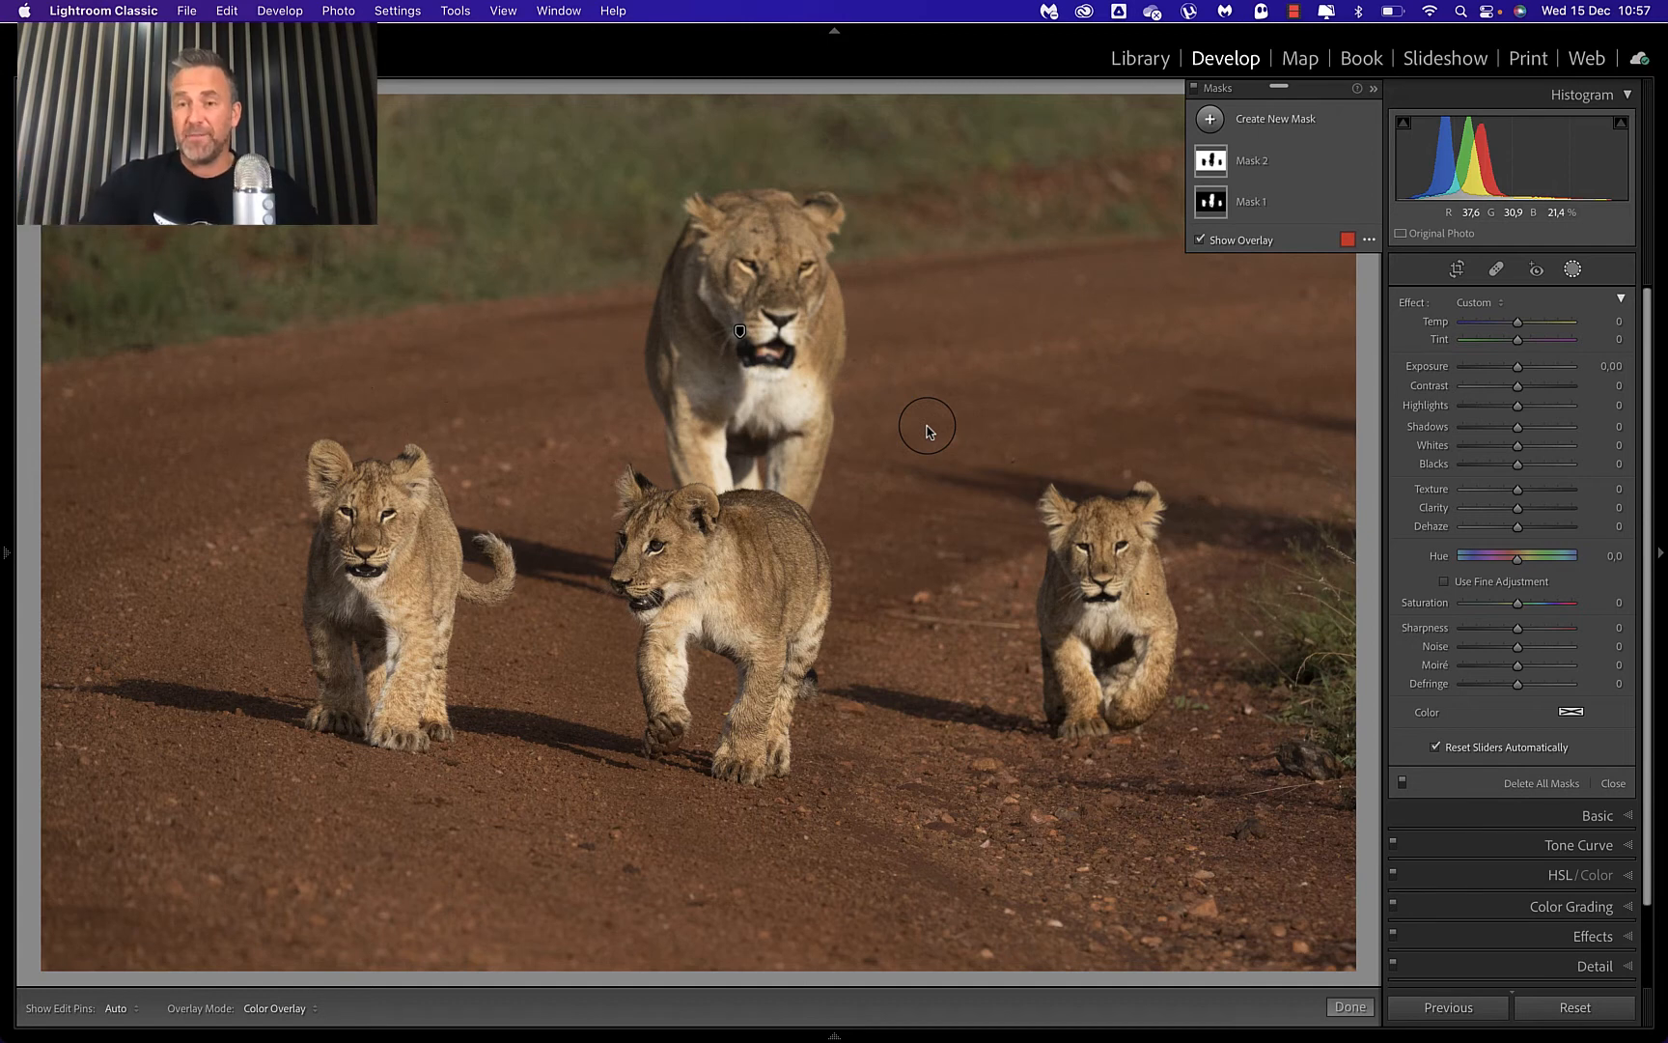
Add a Brush mask with size 21 and paint it over the lioness's head and chest.
left_click(1211, 119)
left_click(1291, 216)
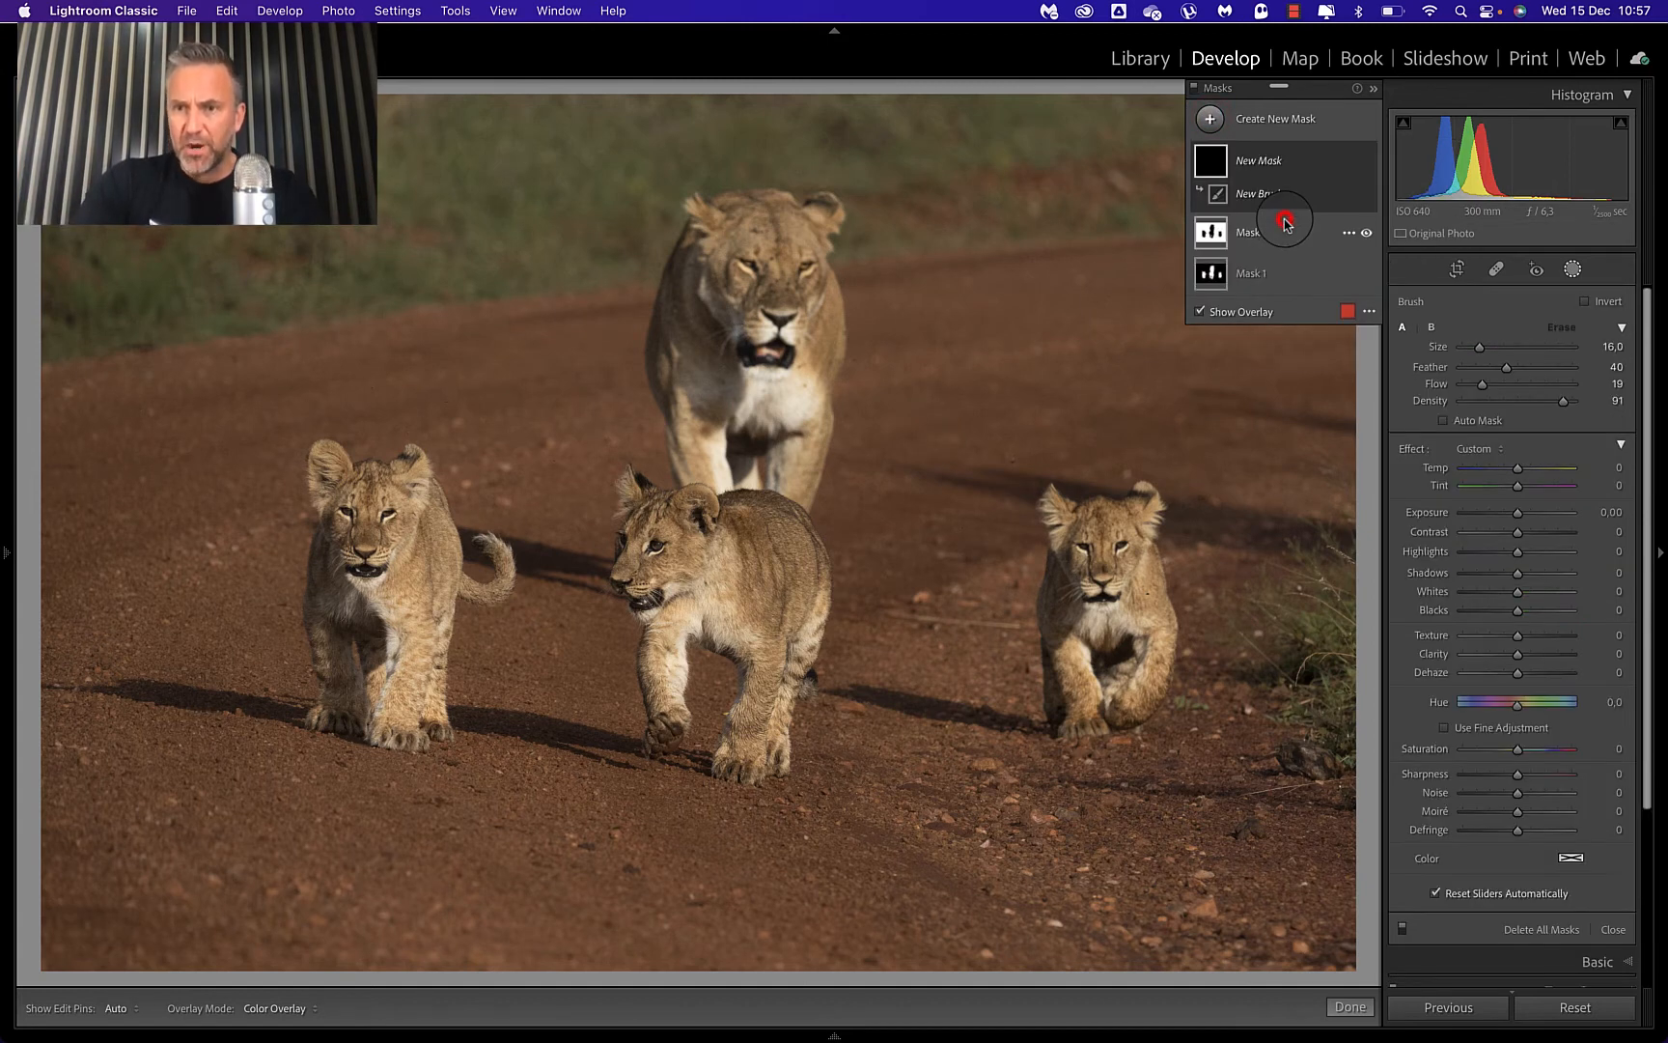
scroll(949, 384, "up", 5)
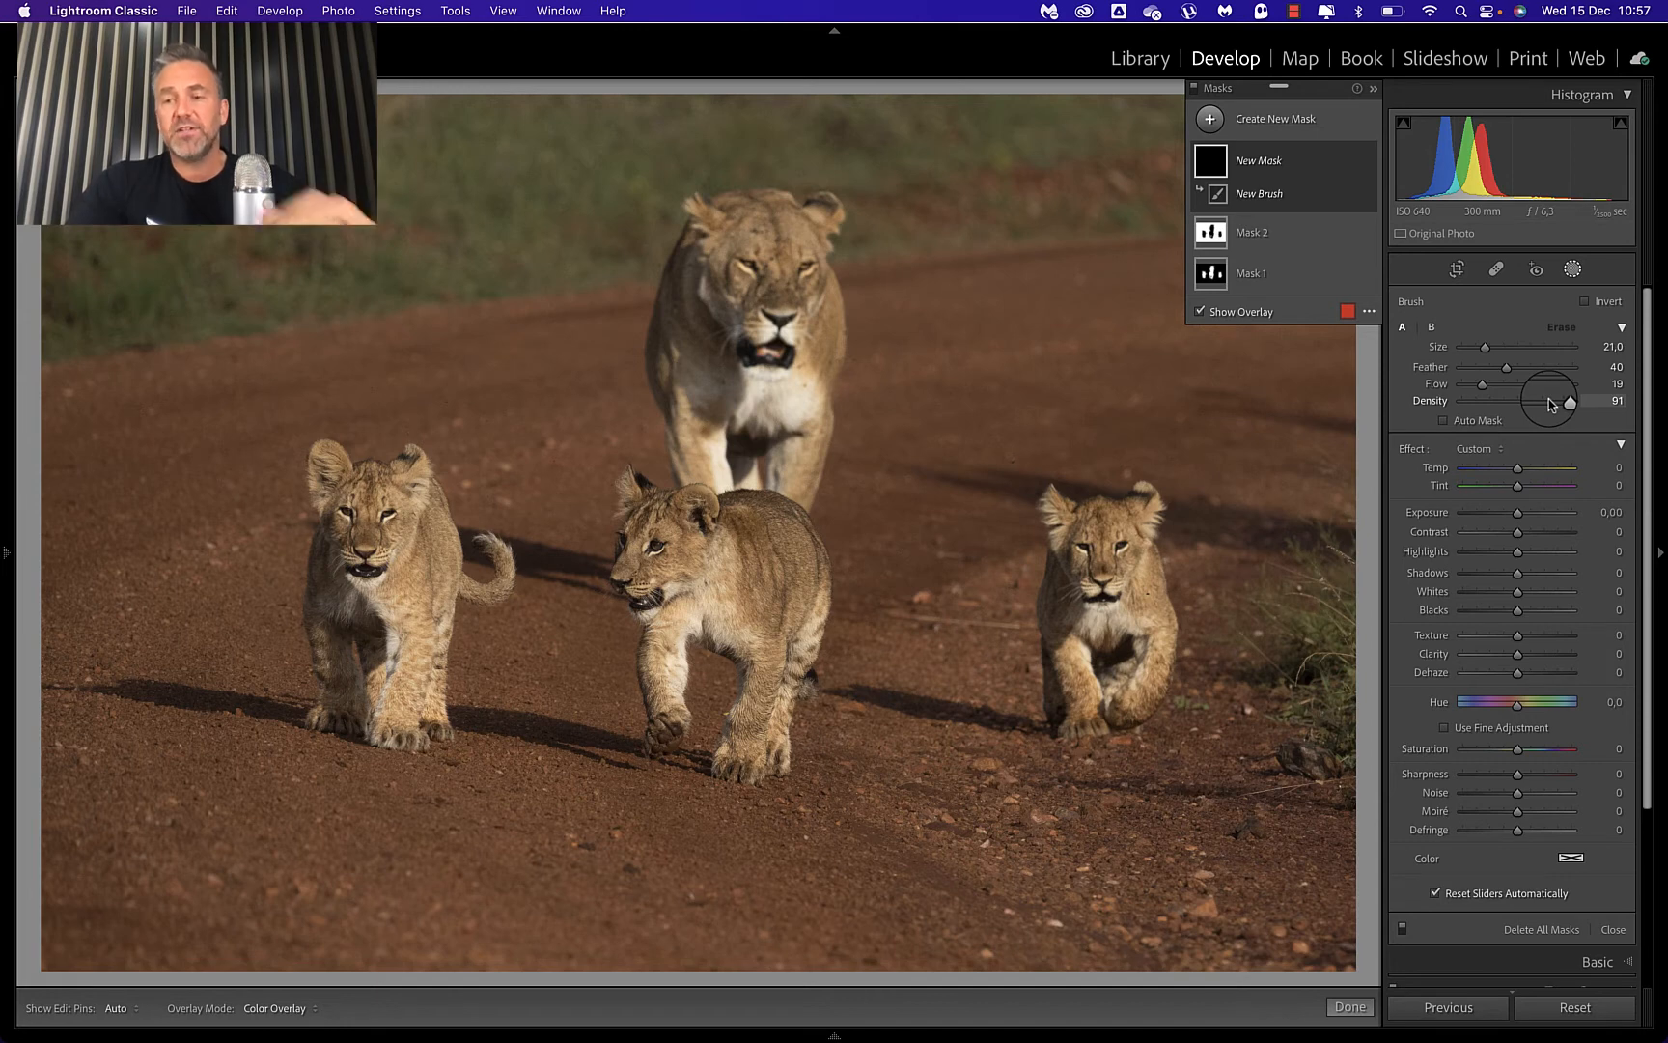
mouse_move(782, 288)
left_mouse_down()
mouse_move(695, 311)
mouse_move(685, 418)
mouse_move(753, 427)
mouse_move(764, 471)
mouse_move(713, 344)
mouse_move(780, 367)
mouse_move(735, 229)
mouse_move(755, 246)
mouse_move(706, 377)
mouse_move(777, 320)
mouse_move(808, 400)
mouse_move(783, 404)
mouse_move(756, 305)
mouse_move(800, 323)
mouse_move(759, 213)
mouse_move(787, 288)
left_mouse_up()
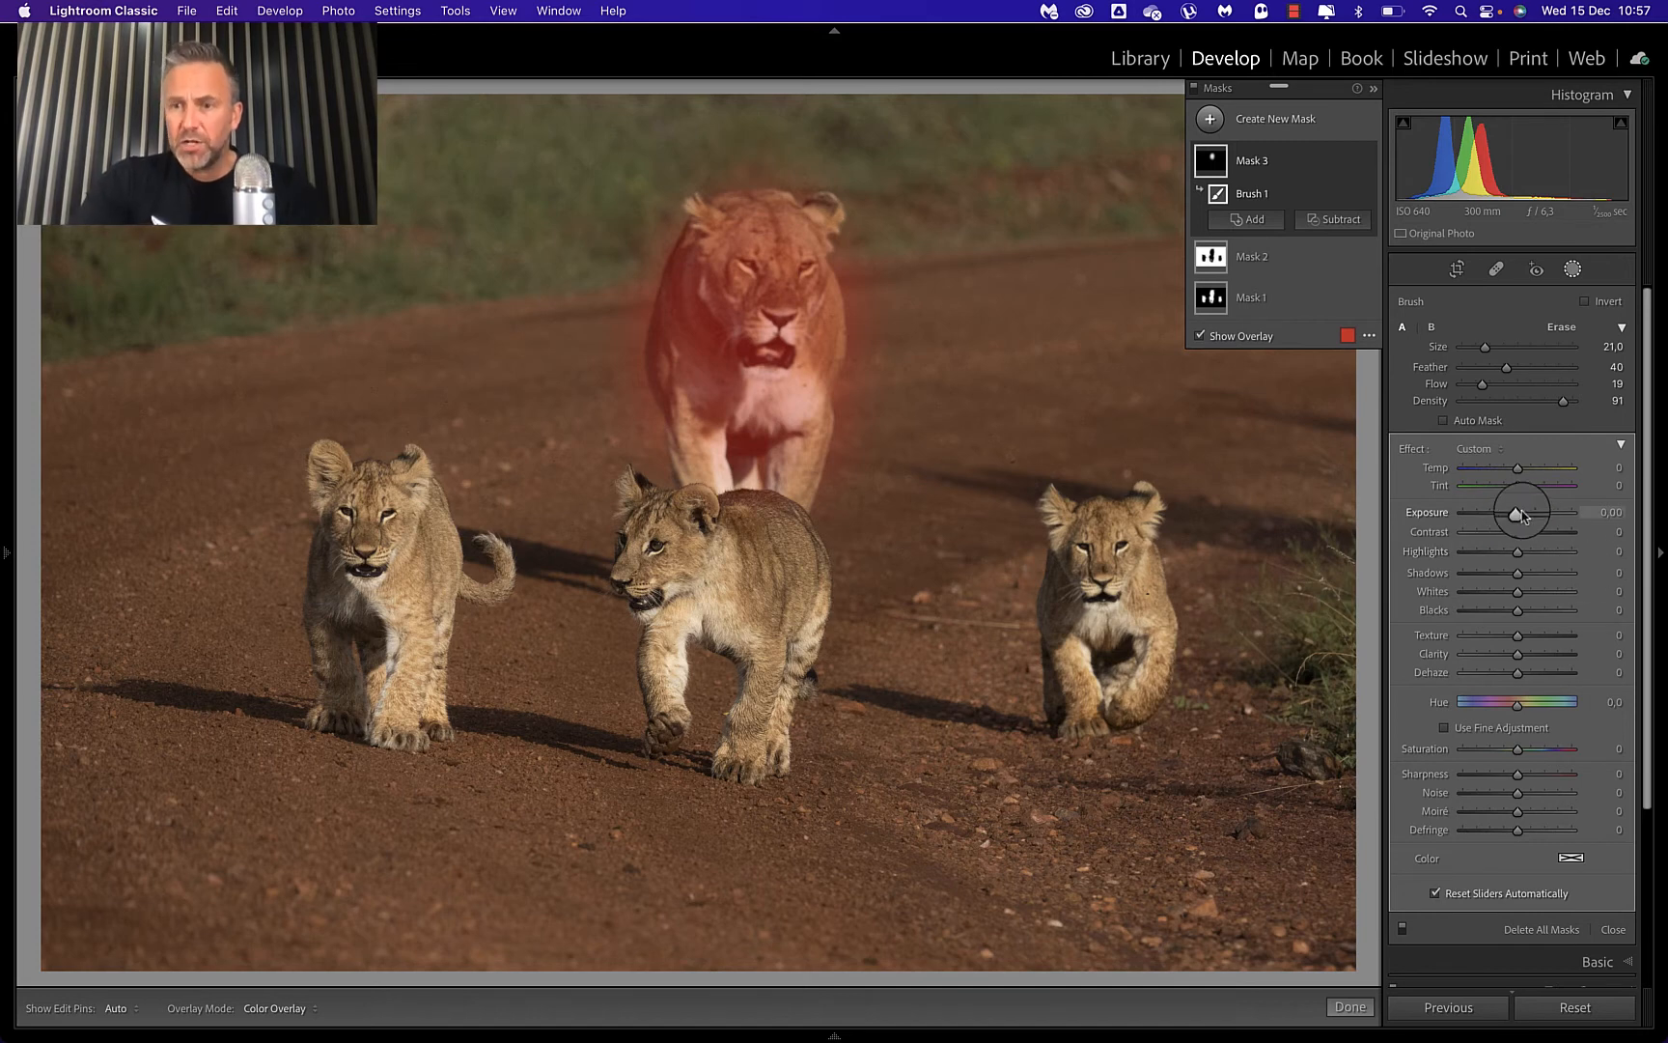
Try Exposure -0.19 and Highlights -73 on the lioness's brush mask and inspect the painted area up close.
key("o")
mouse_move(1523, 515)
left_mouse_down()
mouse_move(1504, 552)
mouse_move(1534, 552)
mouse_move(1477, 553)
left_mouse_up()
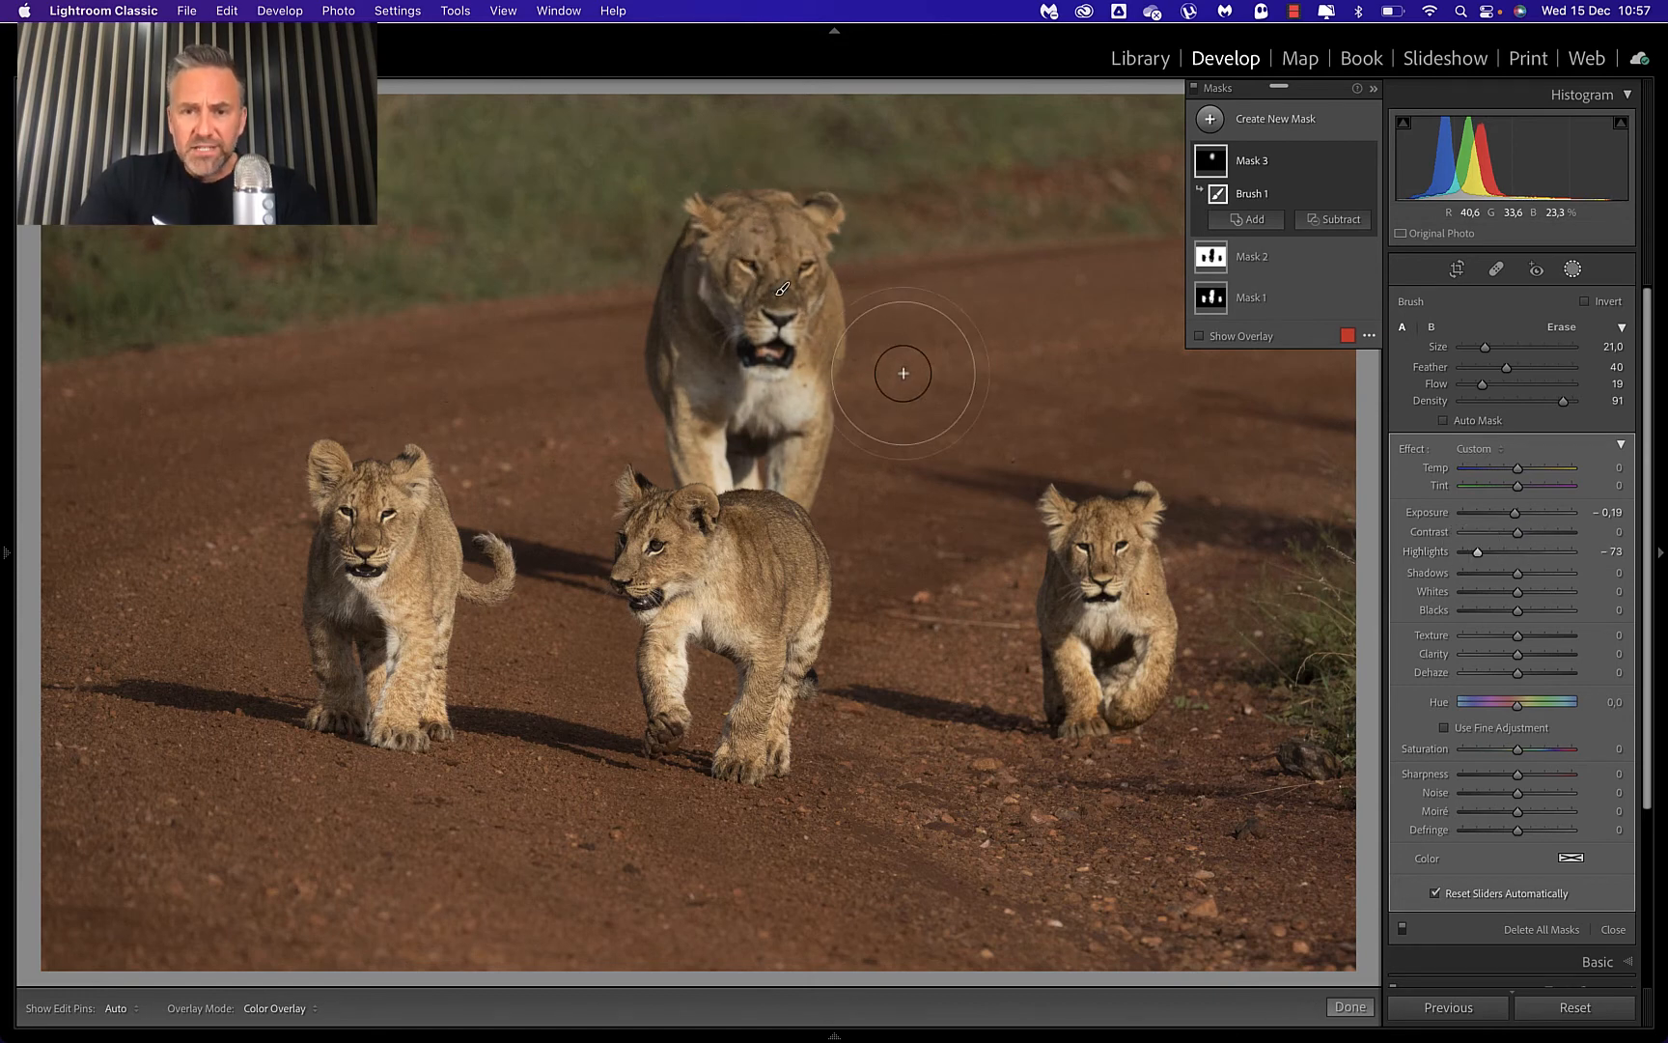
left_click(1201, 335)
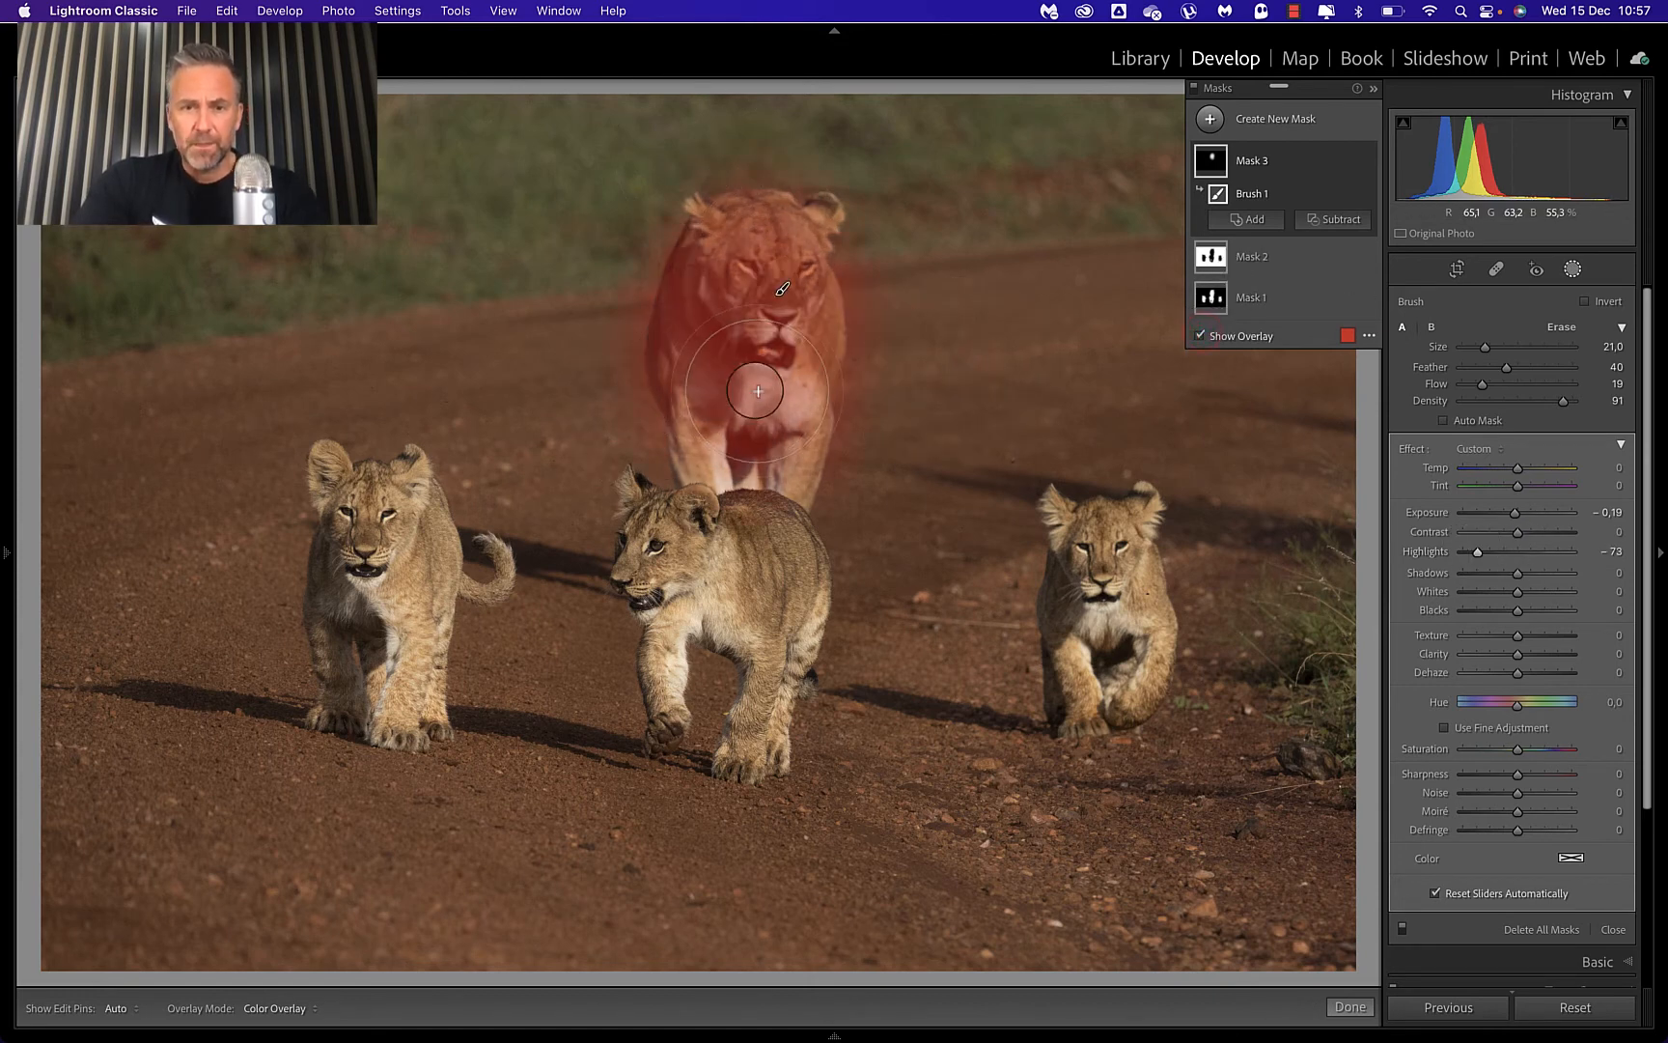
left_click(931, 397)
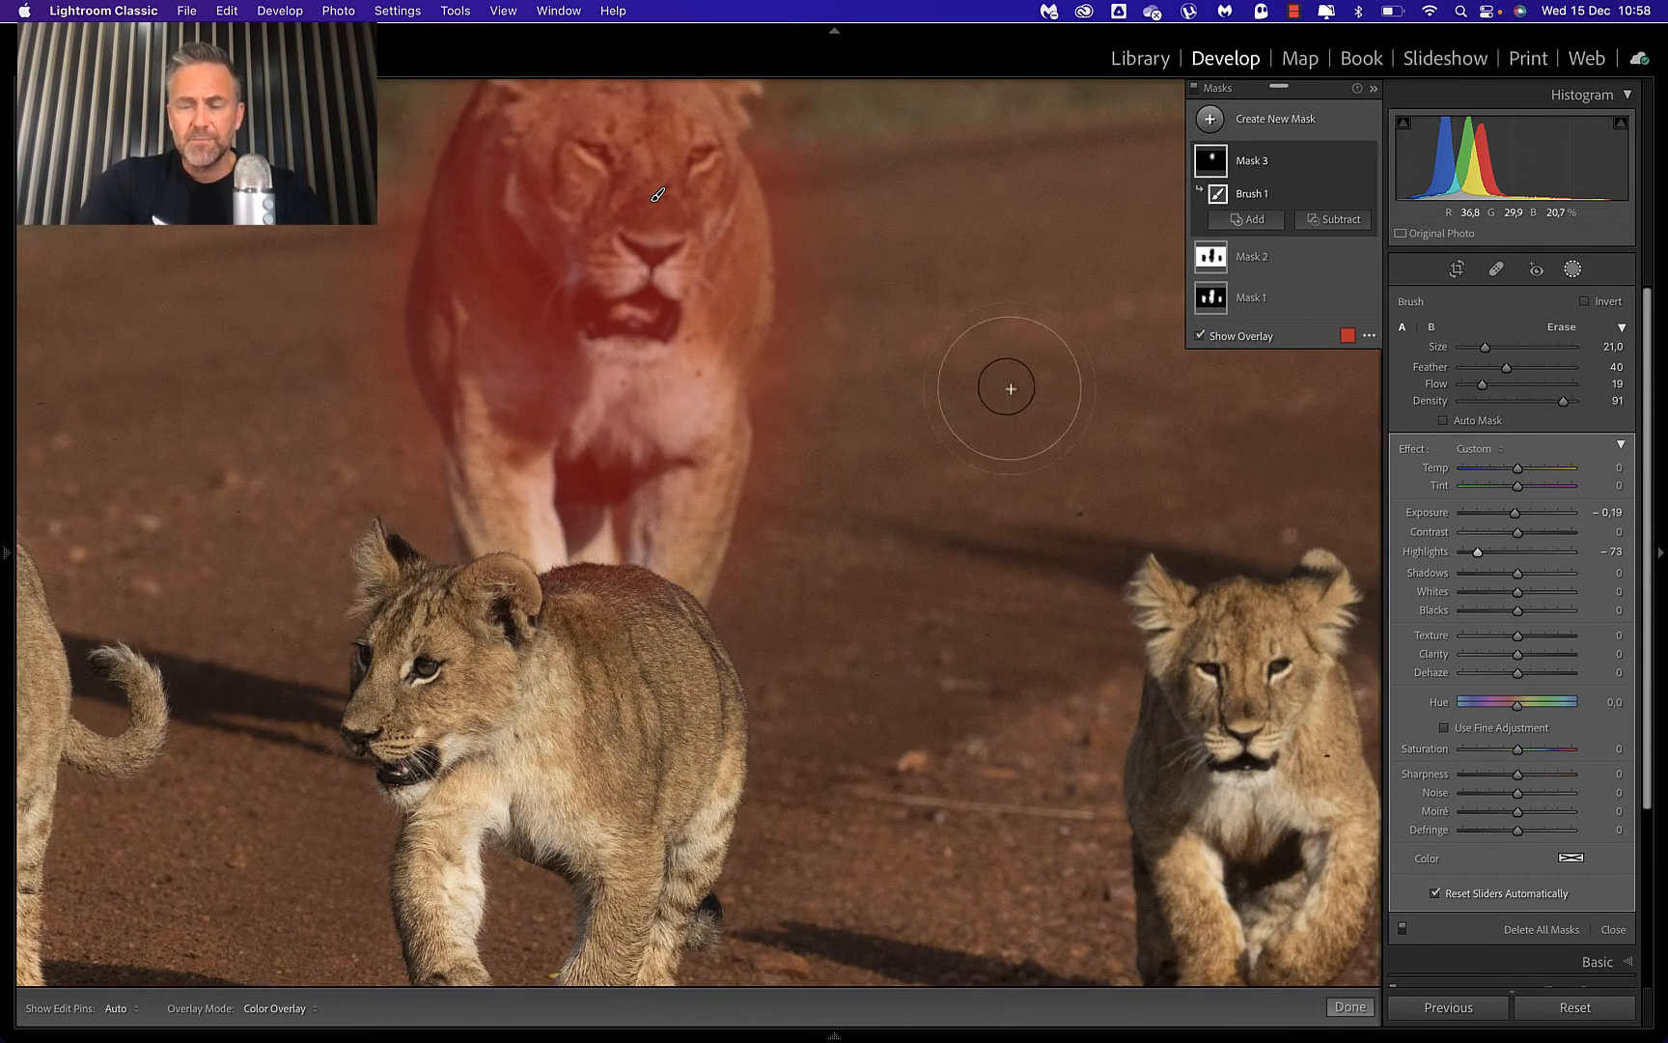
Set the lioness's brush mask to Exposure -0.16, Highlights -30 and Texture -13, and compare the photo with masks off and on.
left_click(1478, 552)
left_click_drag(1478, 552, 1523, 549)
key("z")
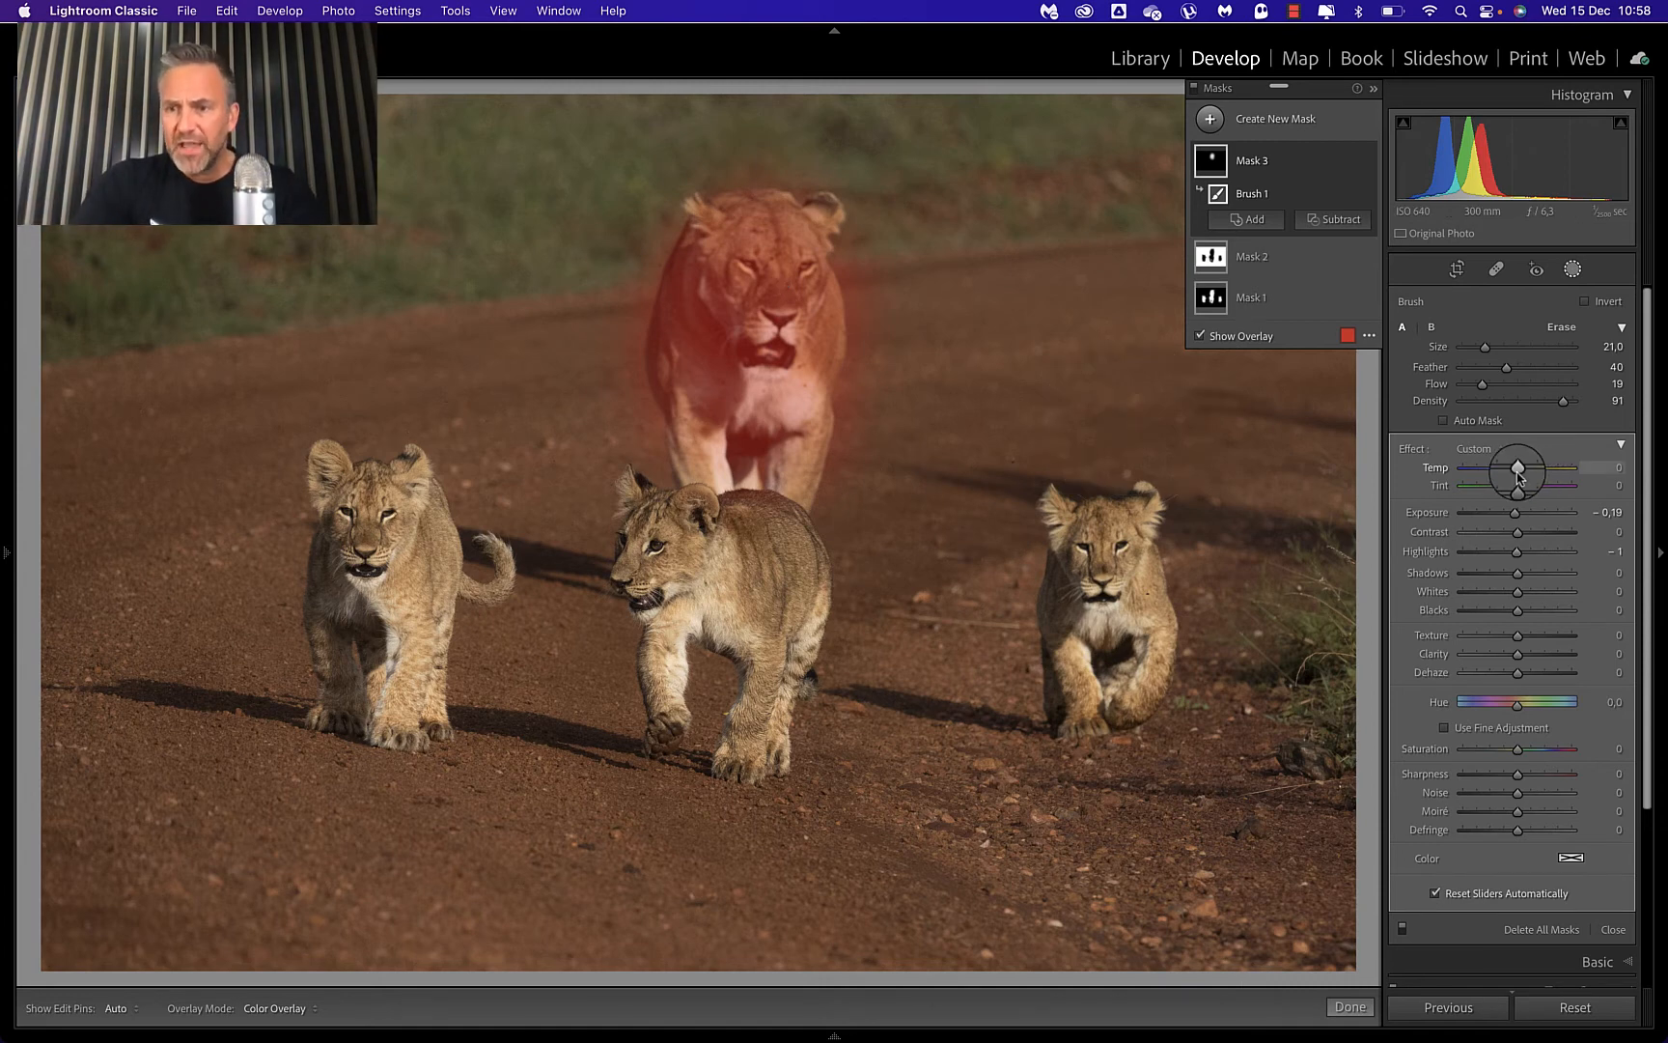
left_click_drag(1514, 513, 1502, 553)
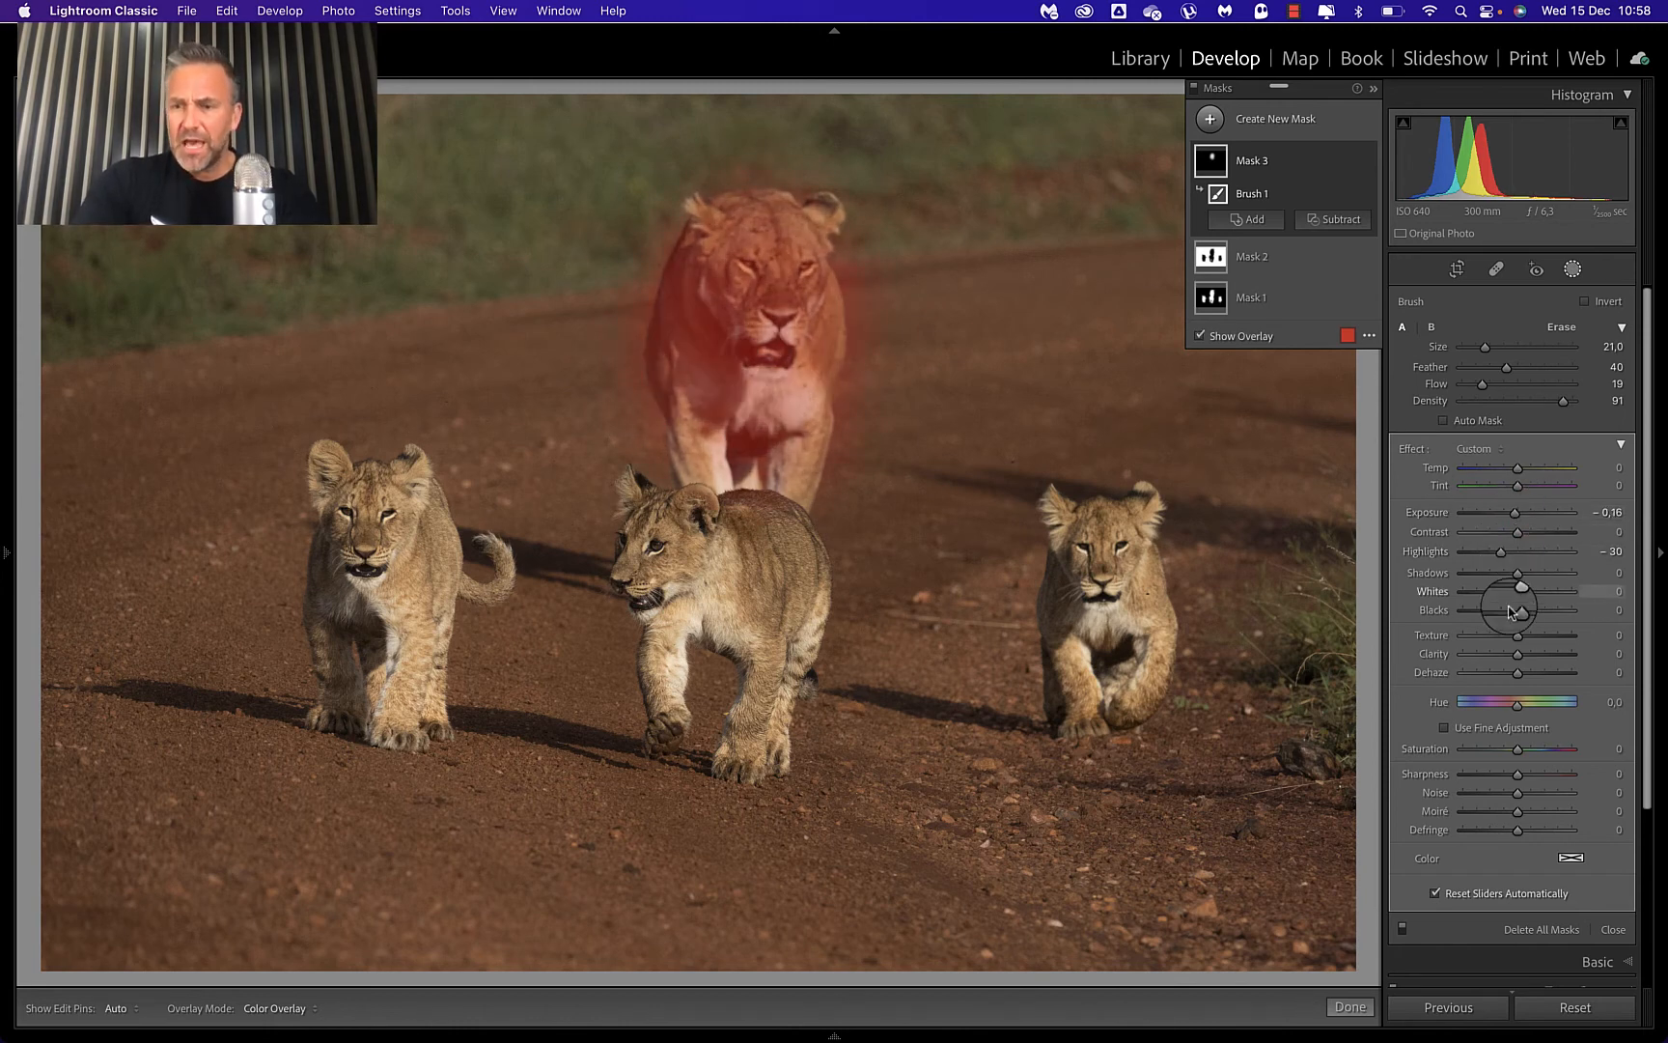
left_click_drag(1517, 636, 1510, 640)
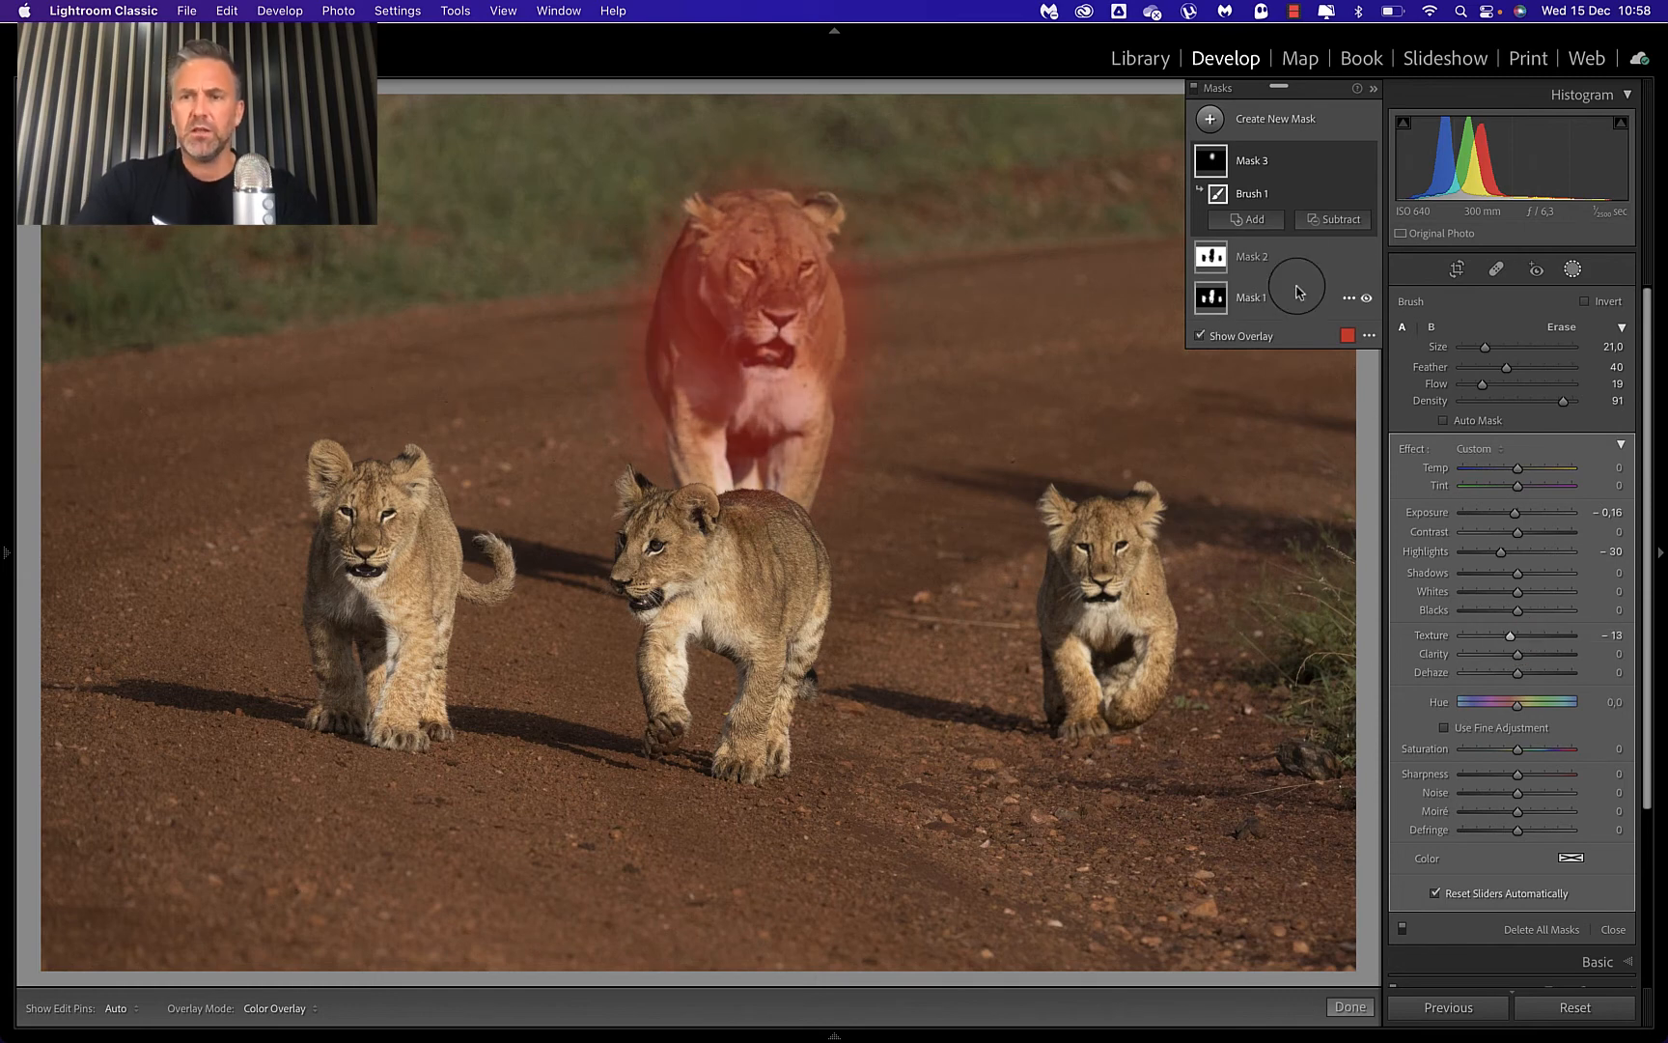
left_click(1195, 91)
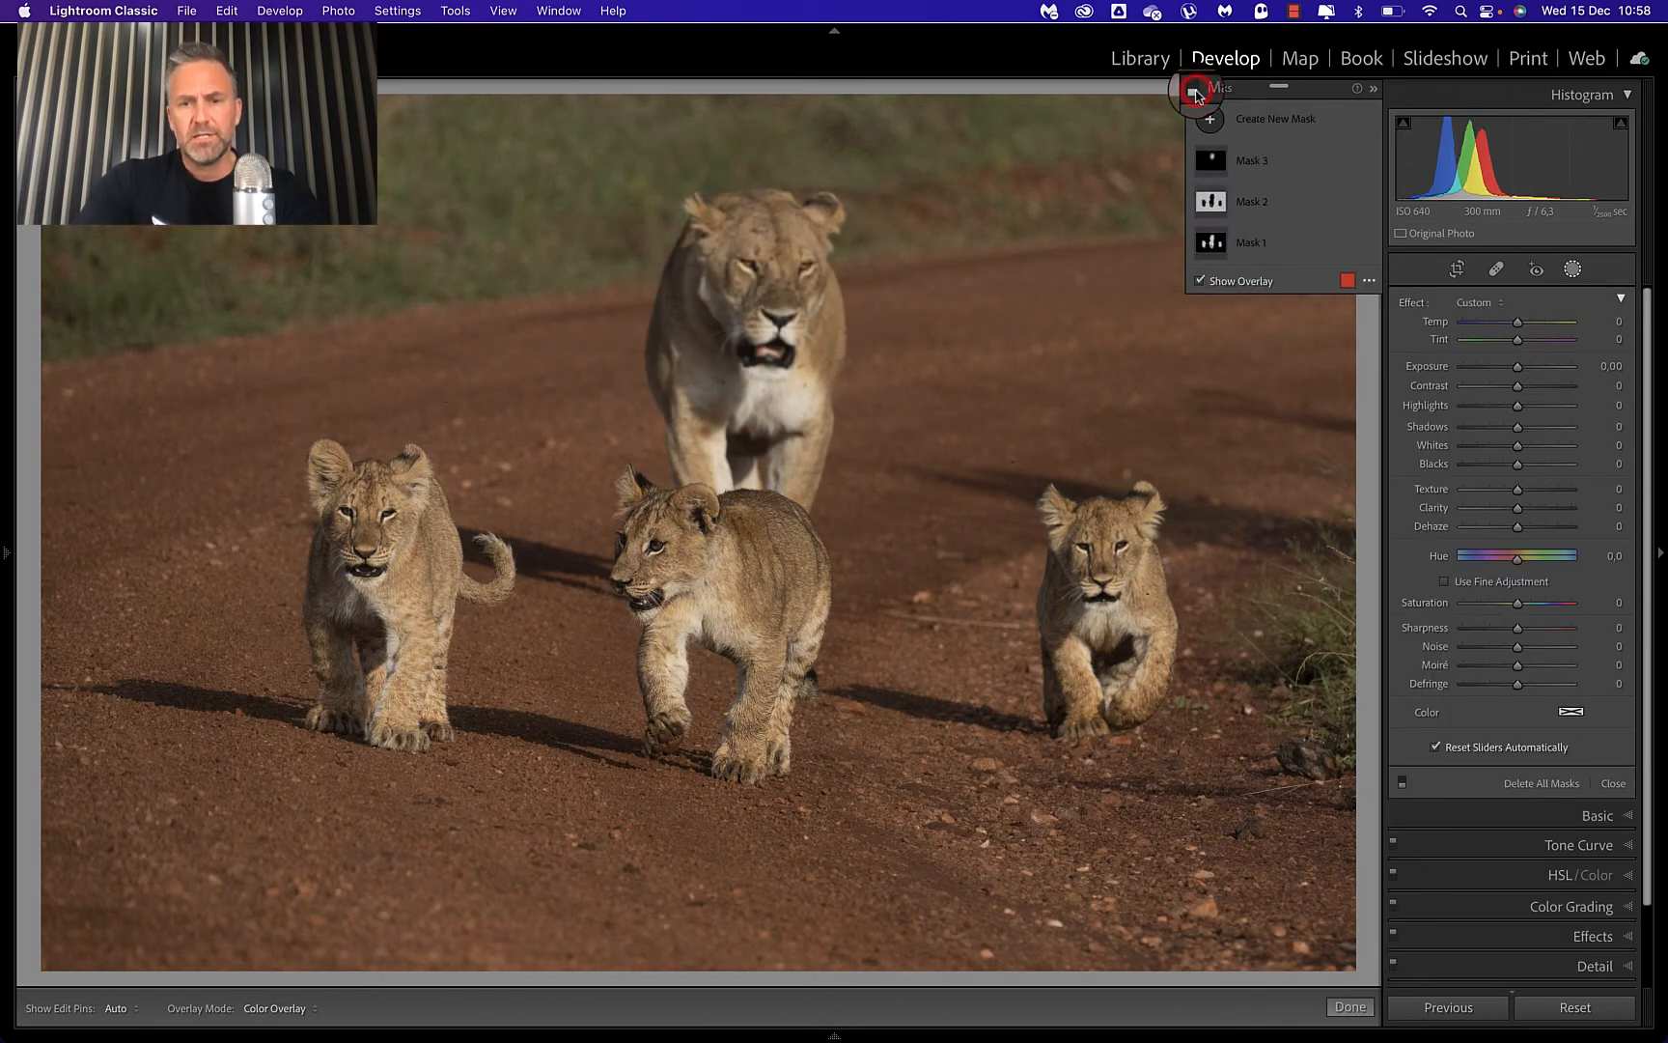
left_click(1196, 94)
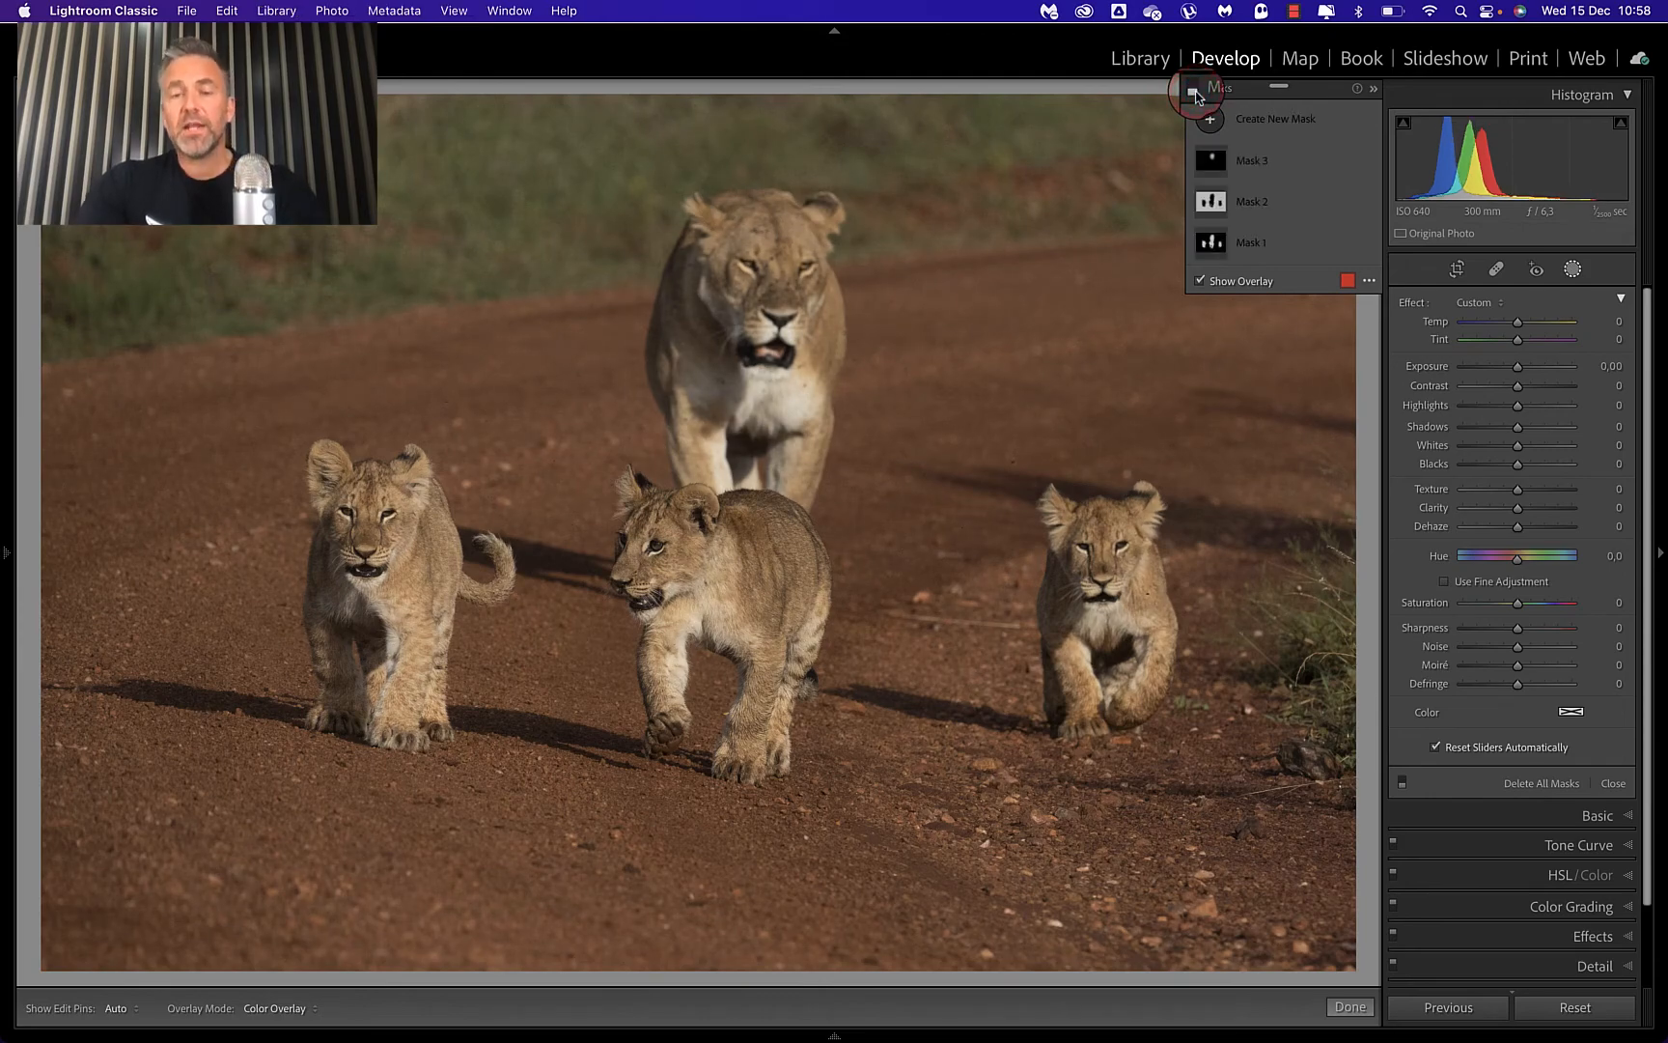
Return to the Library grid and open the photo of the male lion standing in water in Loupe view.
key("g")
scroll(849, 552, "down", 5)
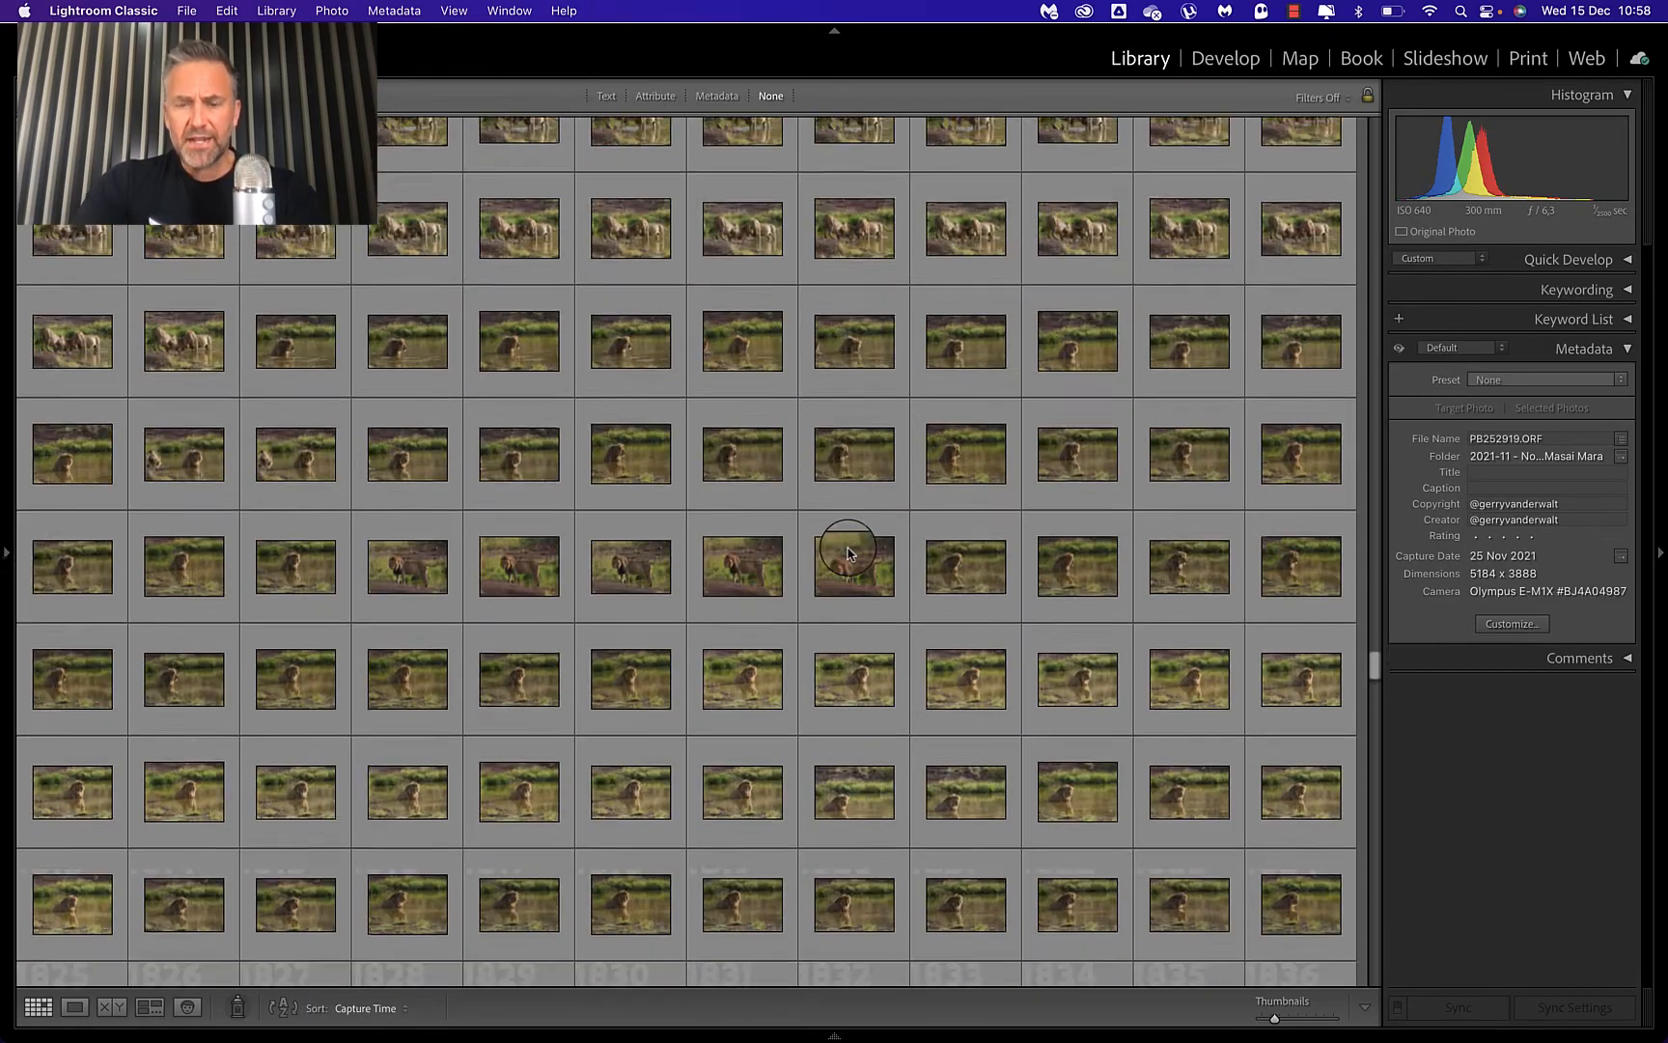
scroll(849, 553, "down", 3)
scroll(850, 553, "up", 3)
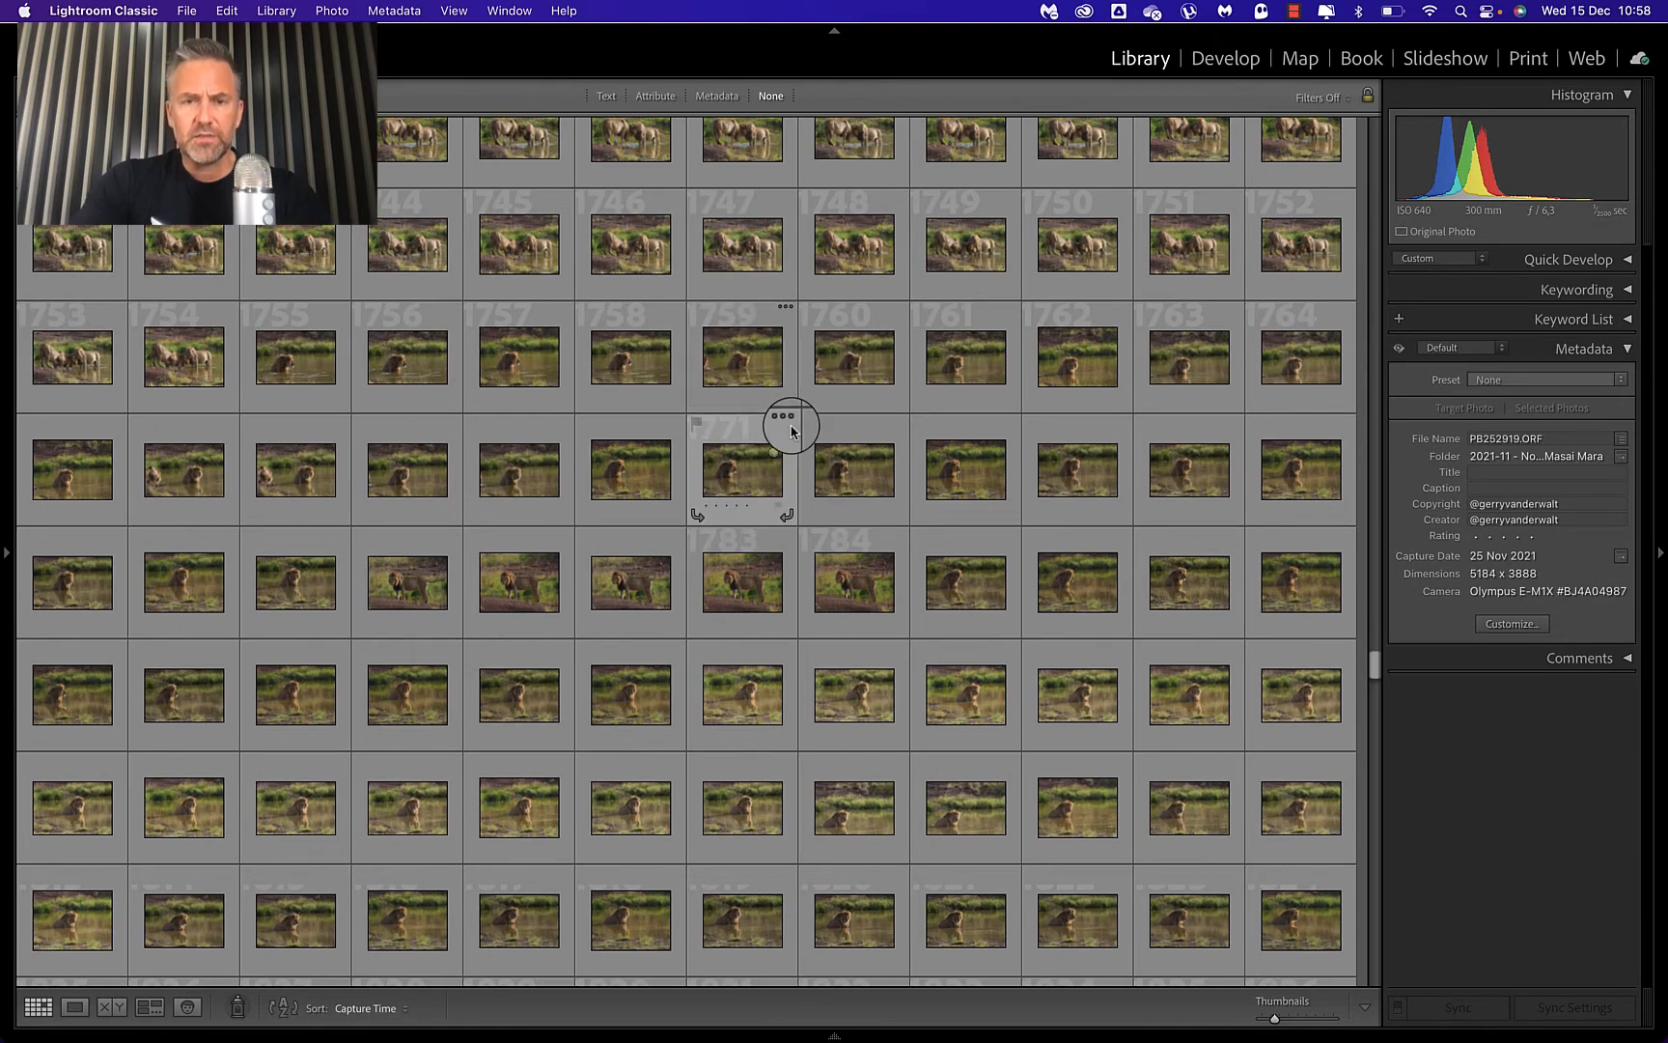
scroll(763, 353, "up", 8)
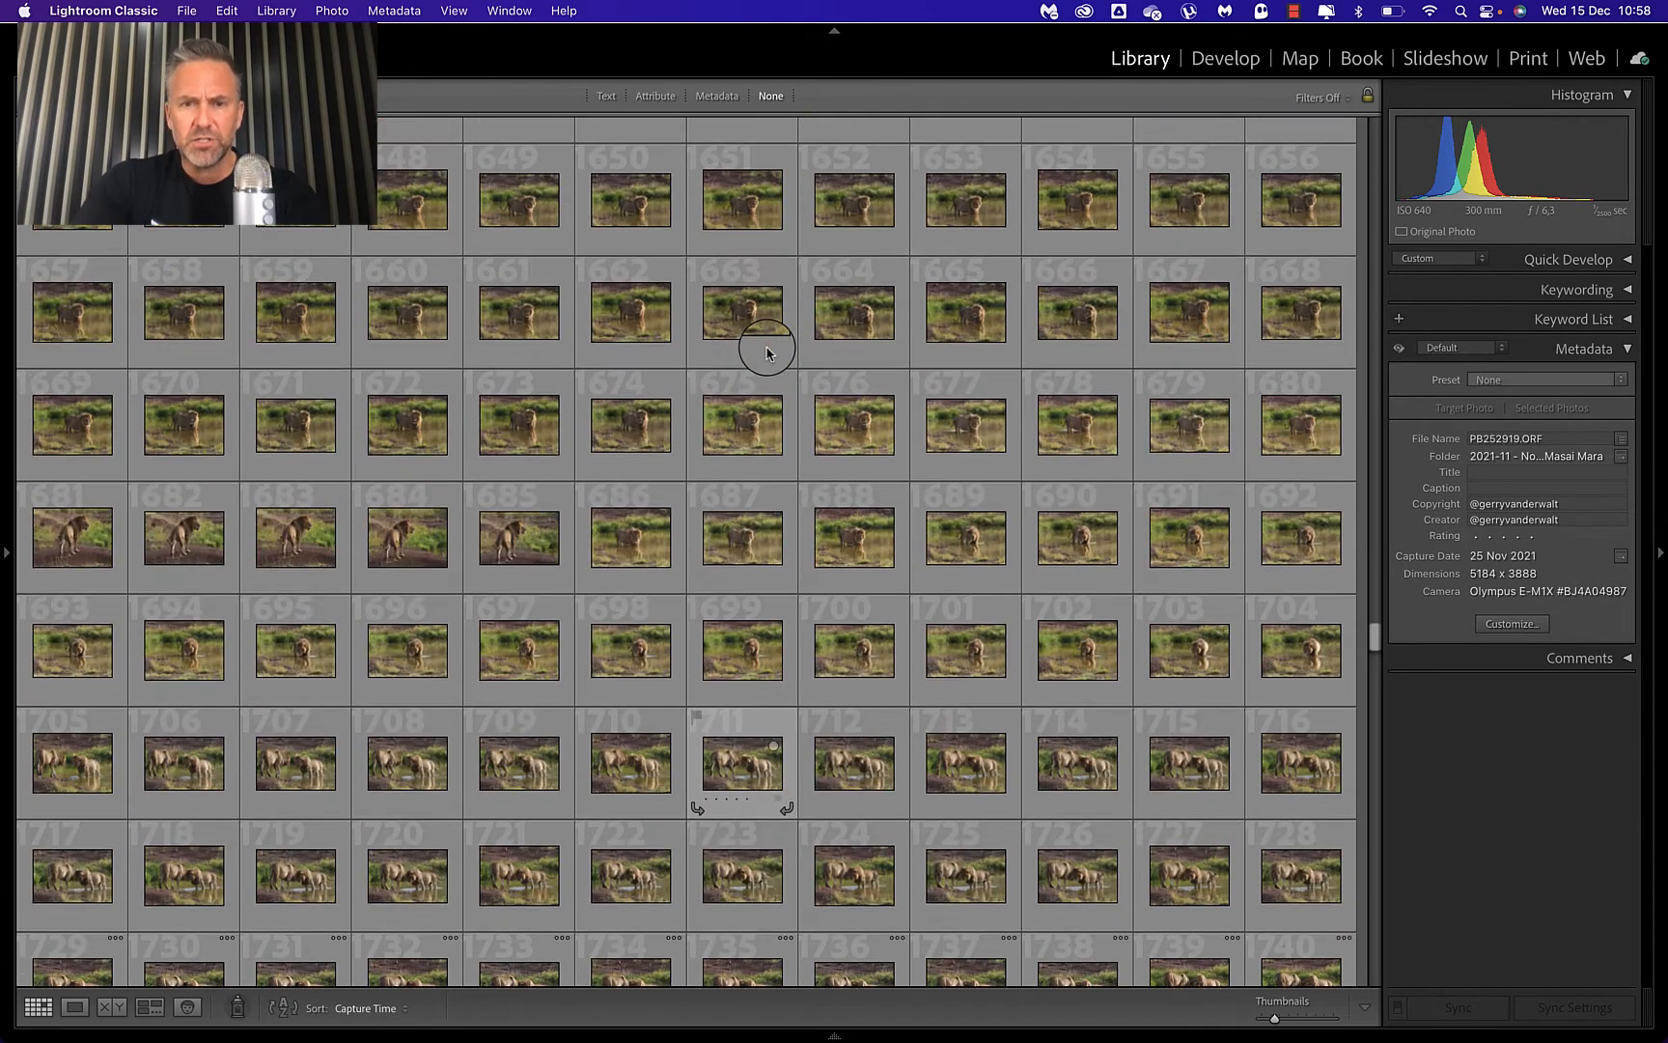
left_click(743, 296)
key("e")
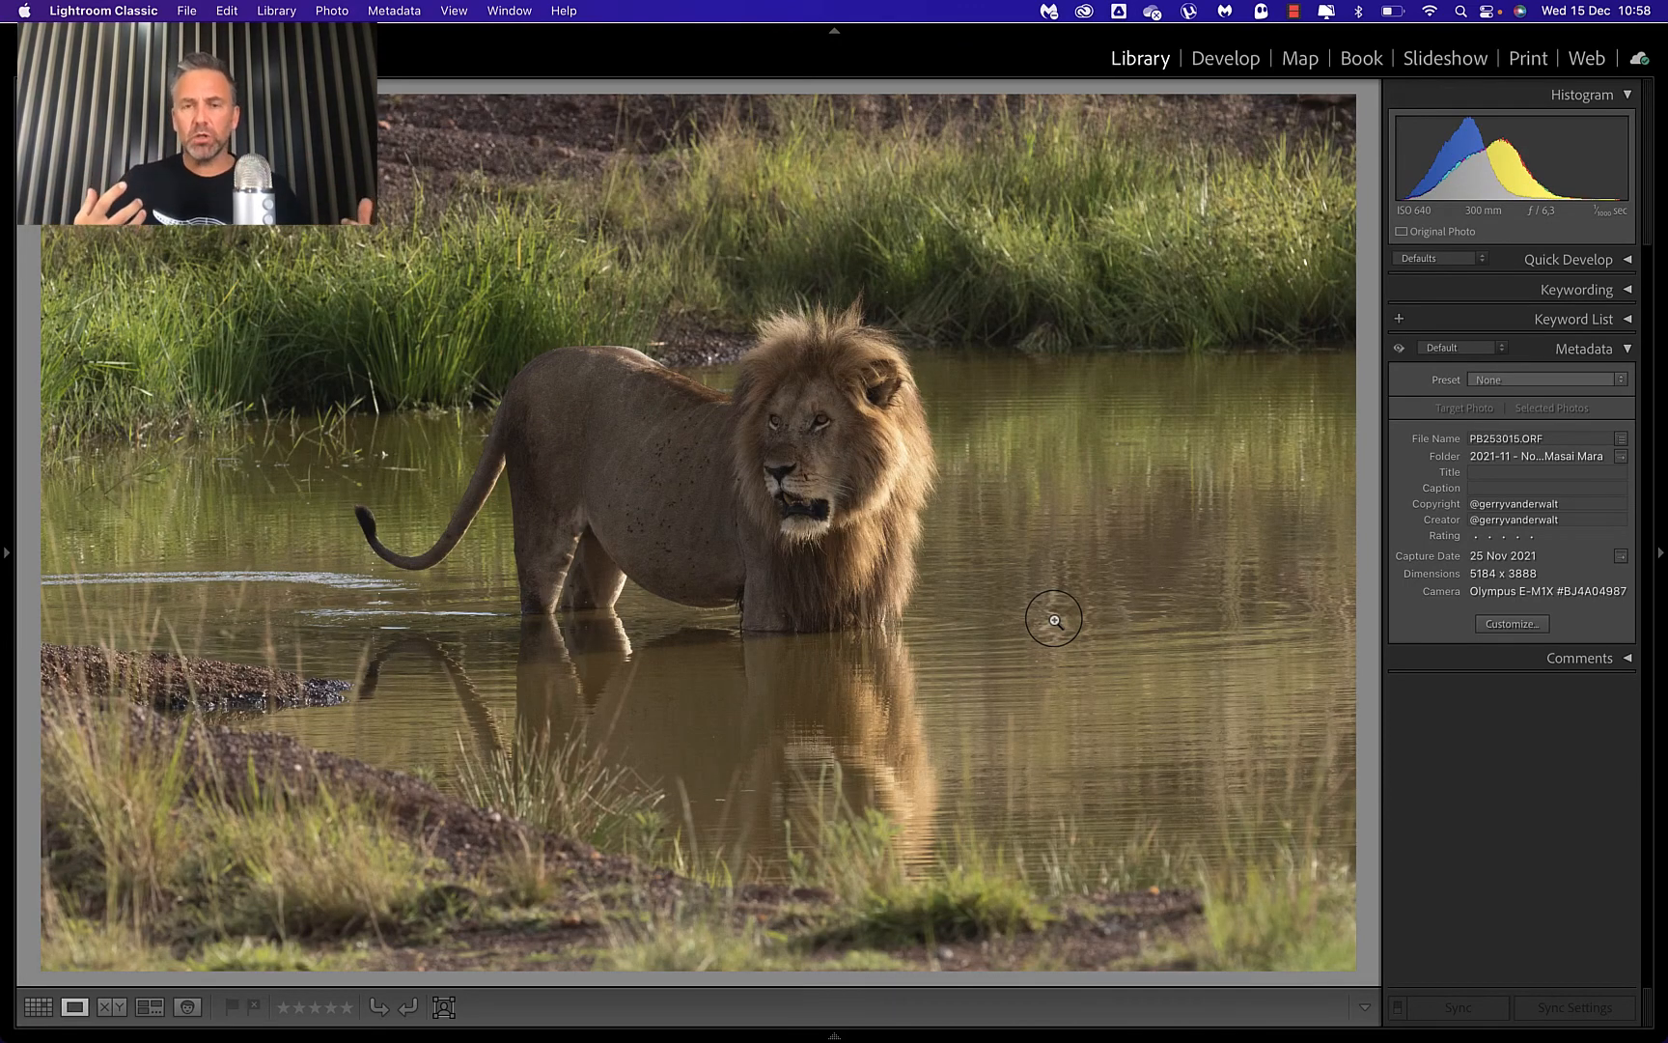
Browse the library's photo grid for other wildlife and landscape examples.
key("g")
key("t")
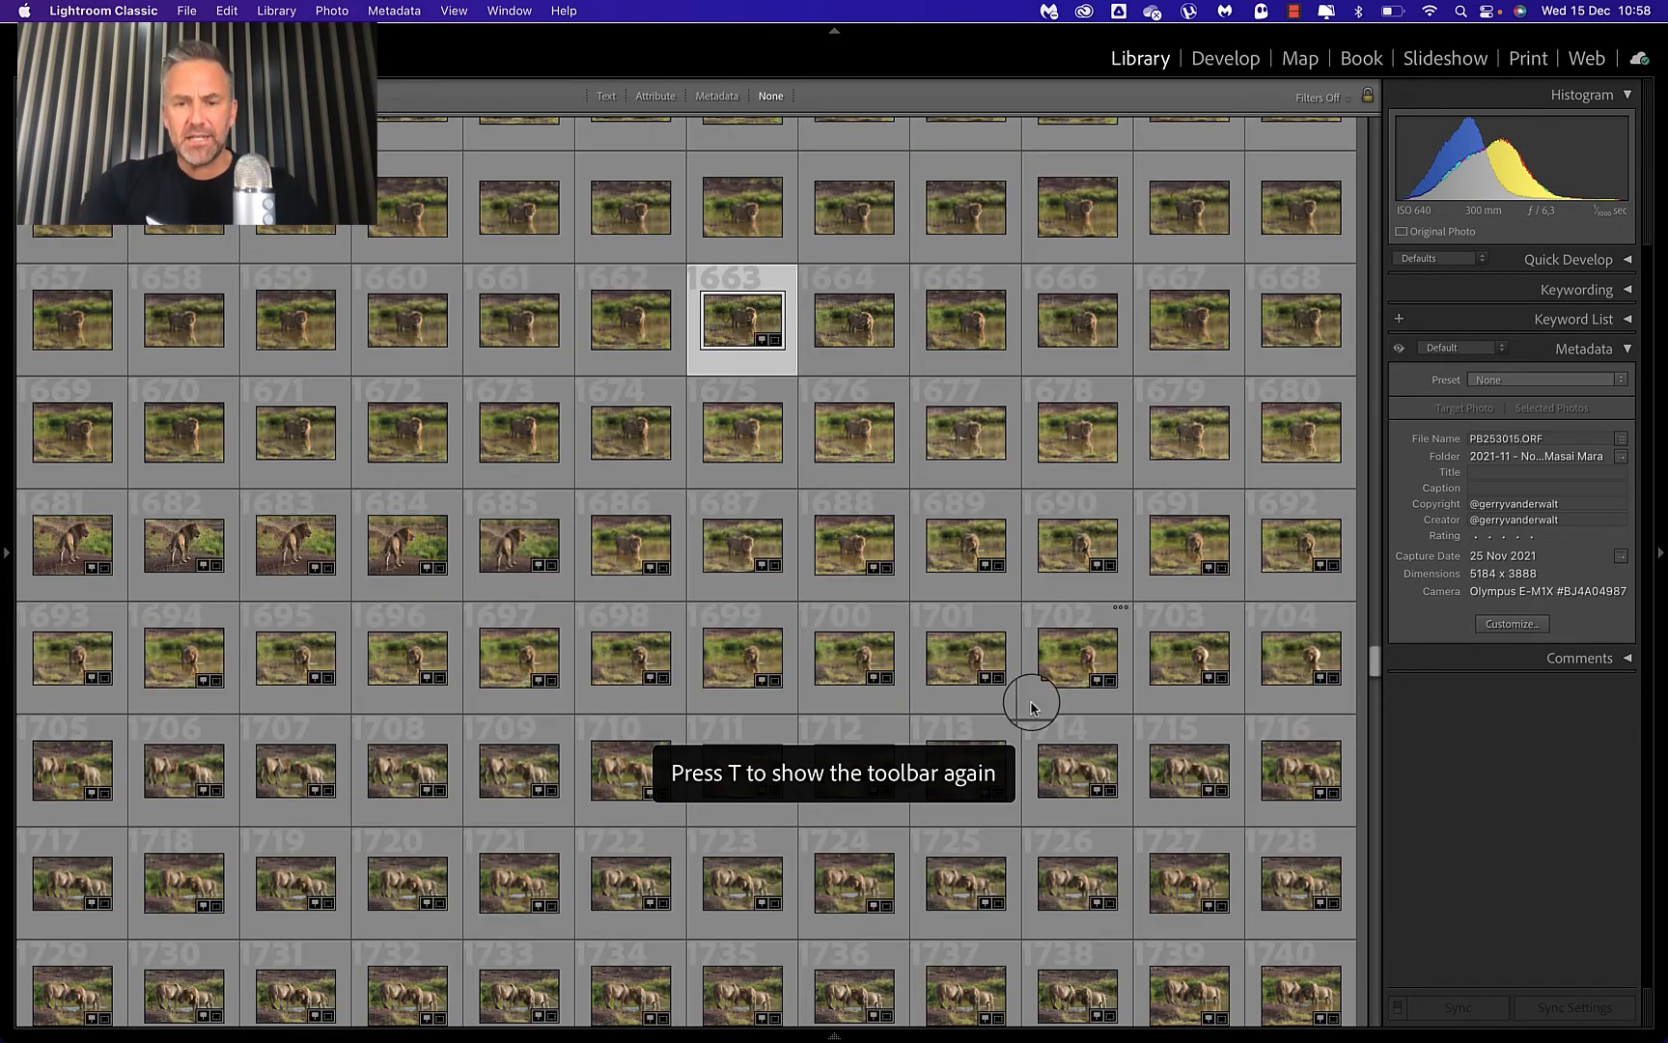
scroll(908, 762, "down", 10)
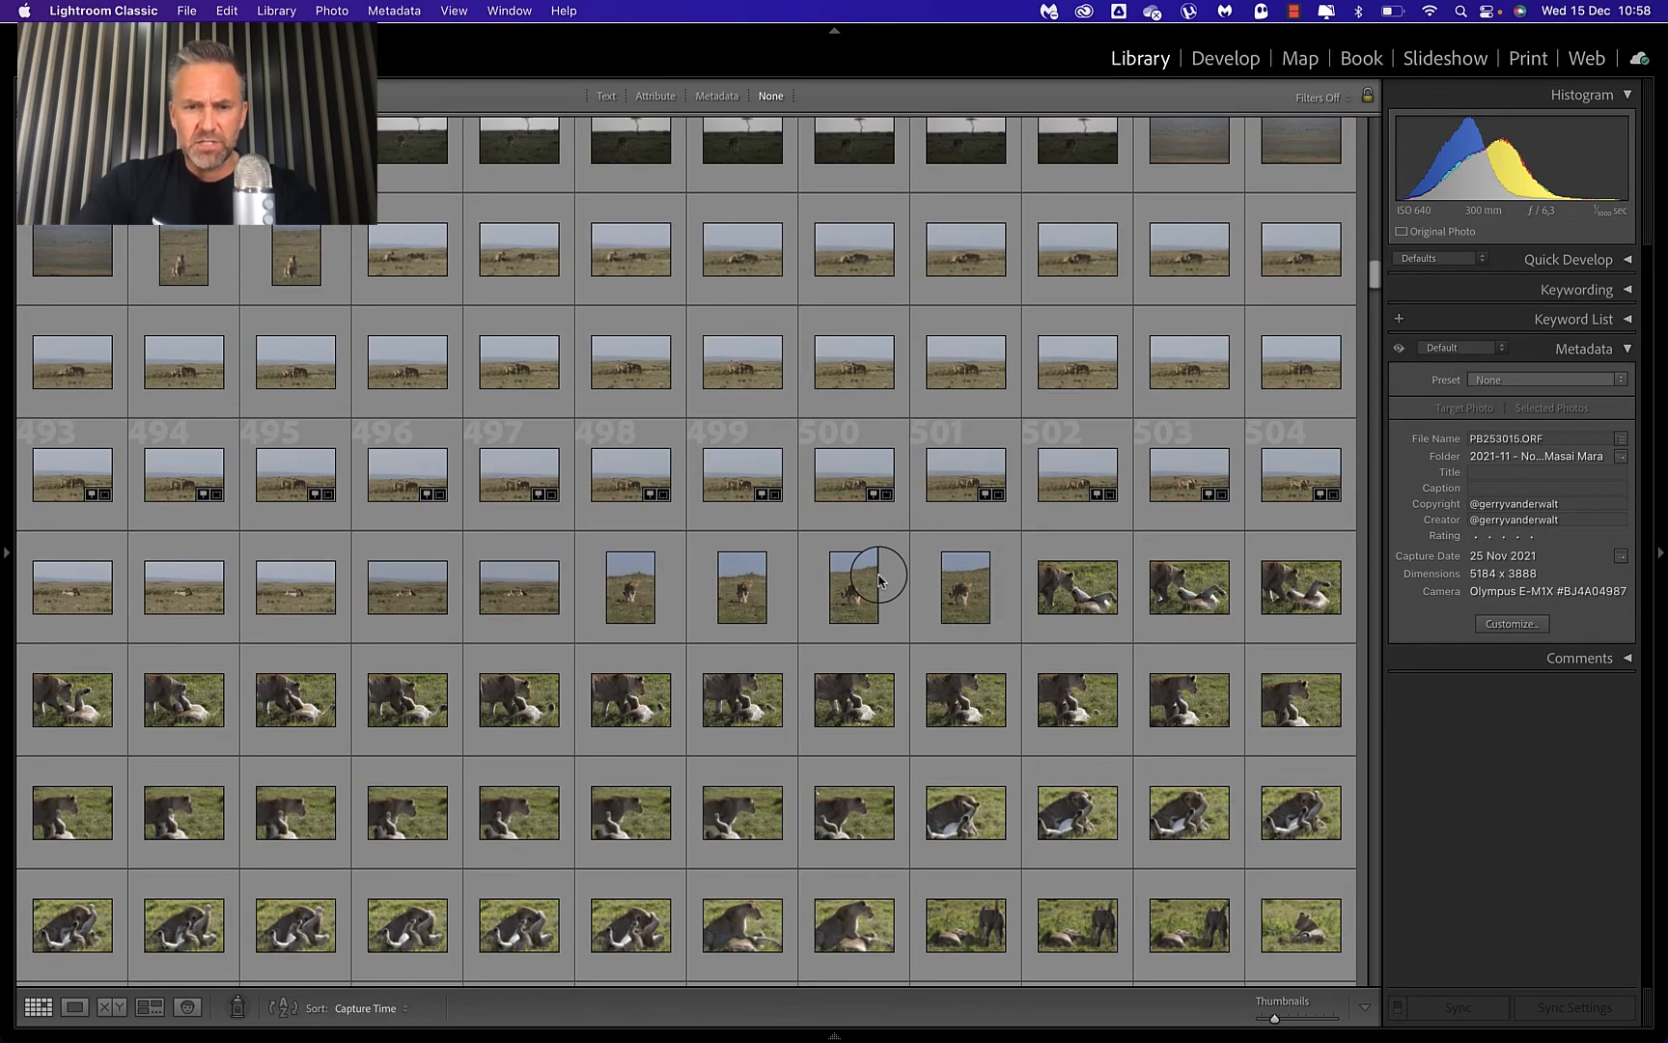
scroll(796, 554, "up", 20)
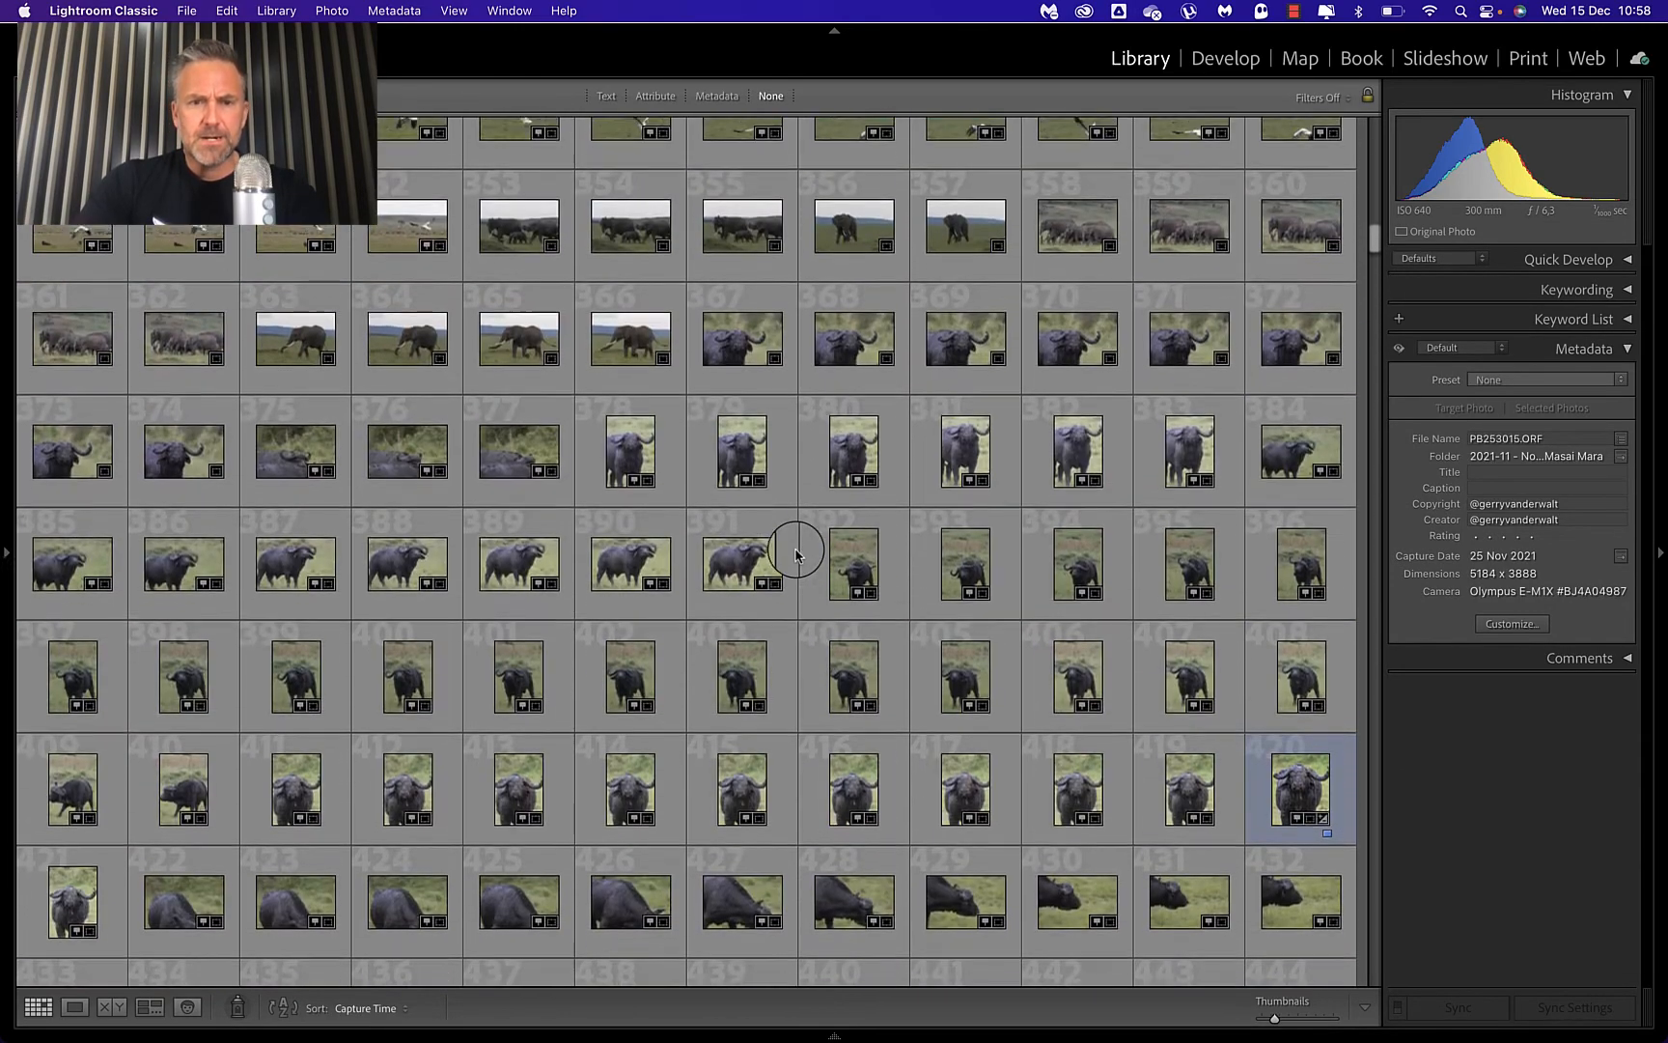
scroll(796, 554, "up", 20)
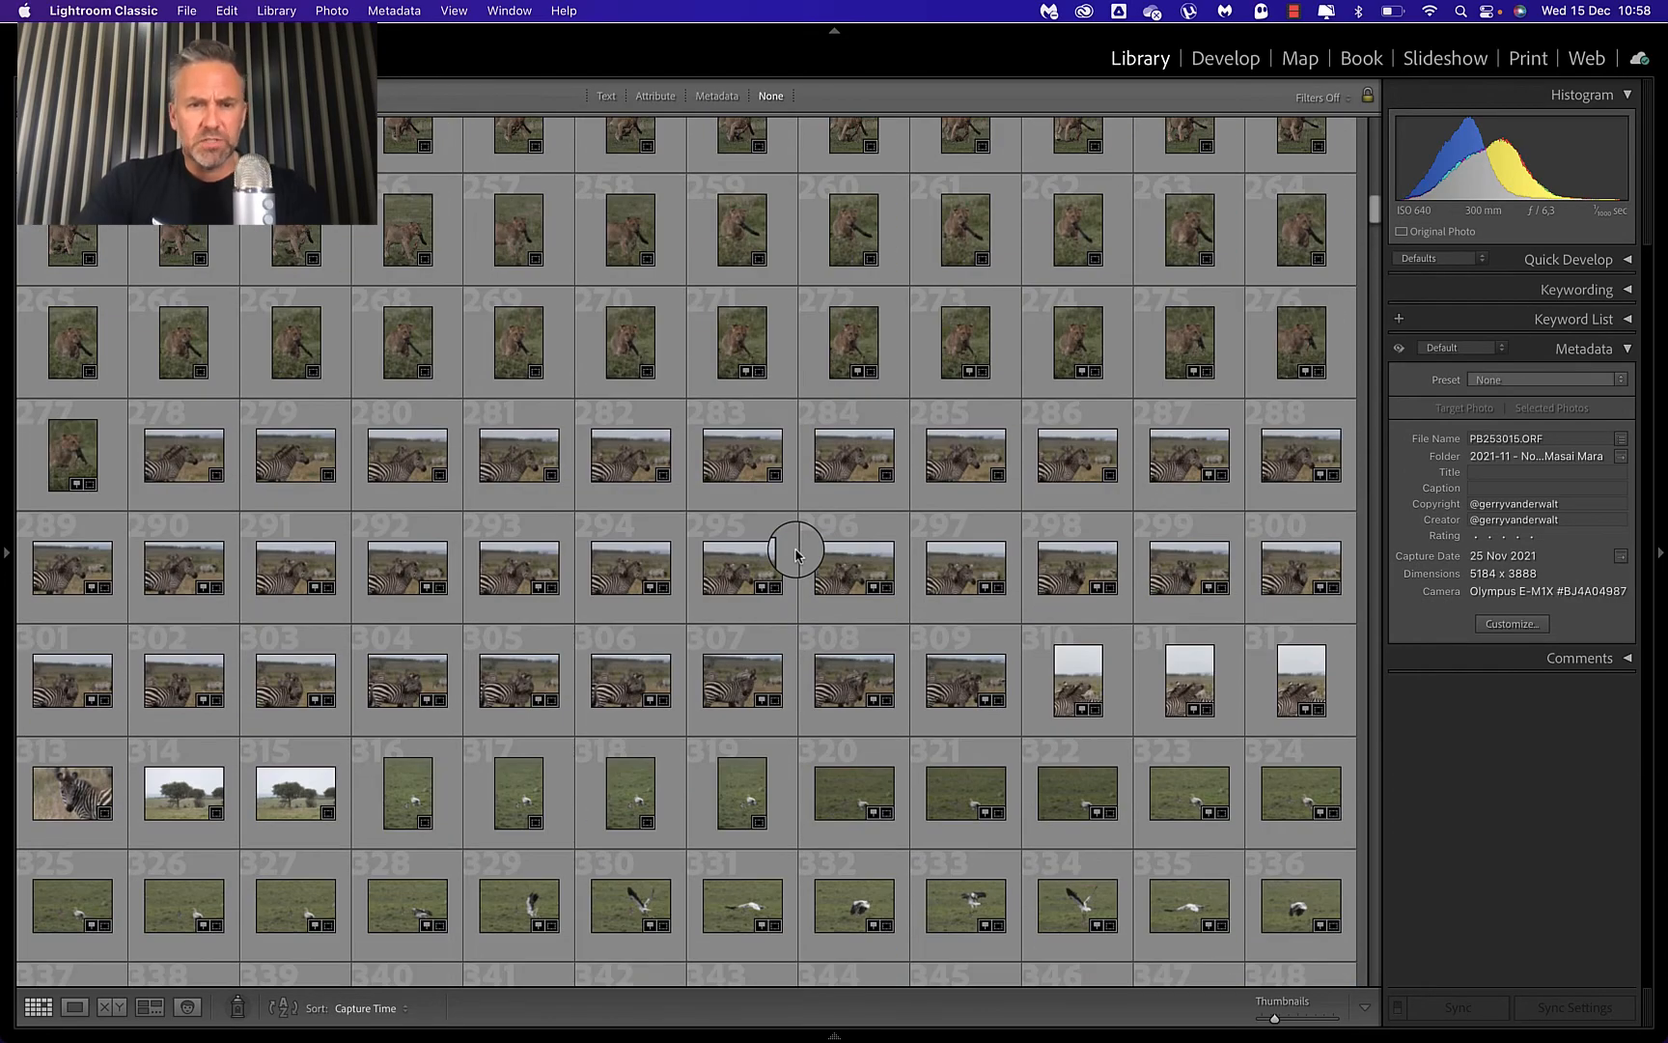
scroll(883, 543, "up", 5)
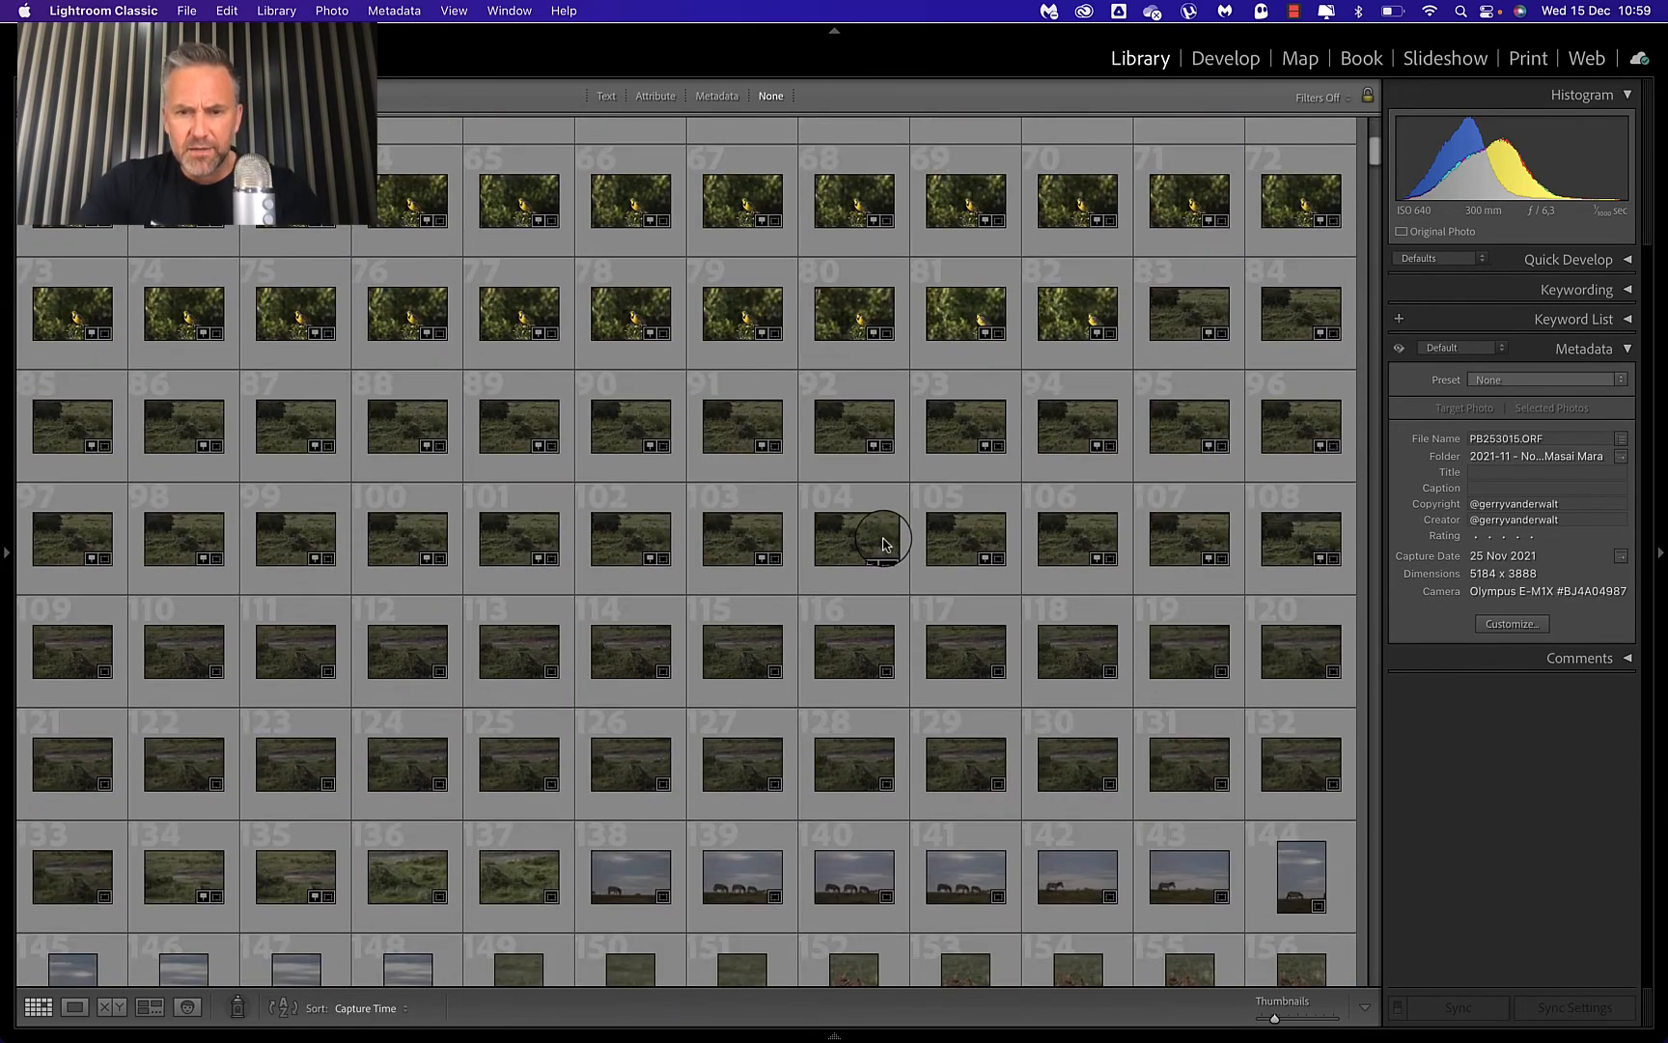
scroll(882, 544, "down", 15)
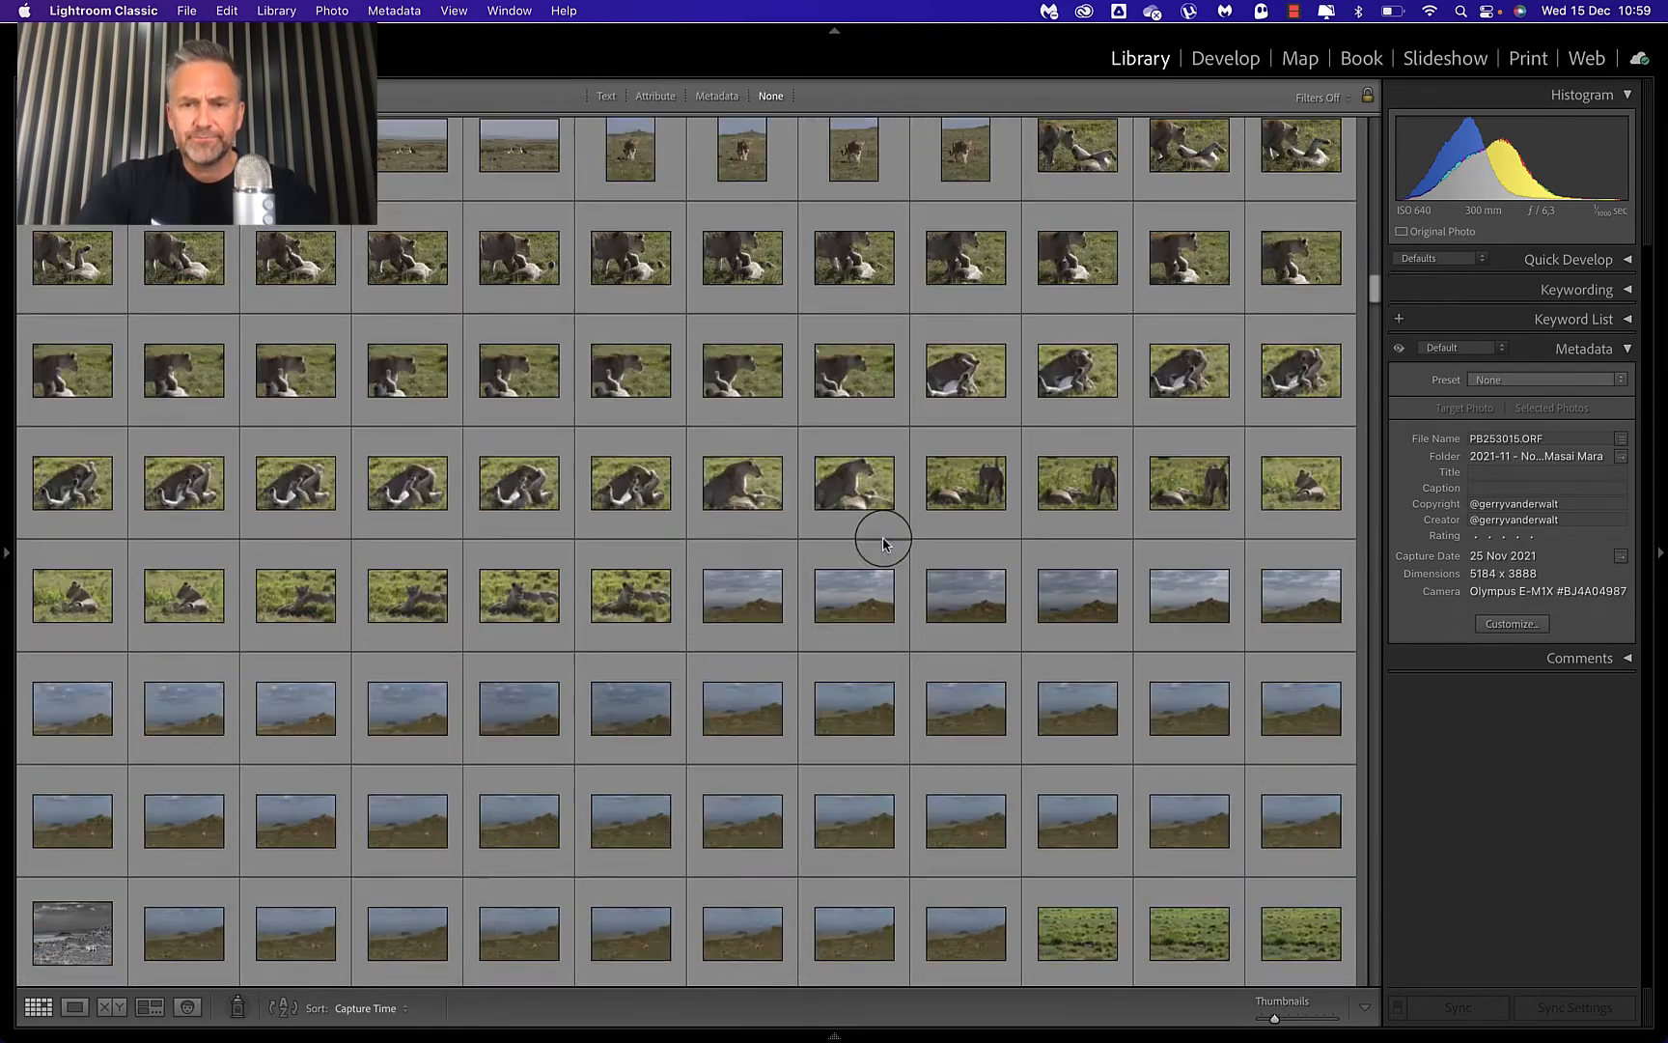
Open the male lion photo in Develop, add a Select Subject mask and set its Exposure to 0.39.
key("d")
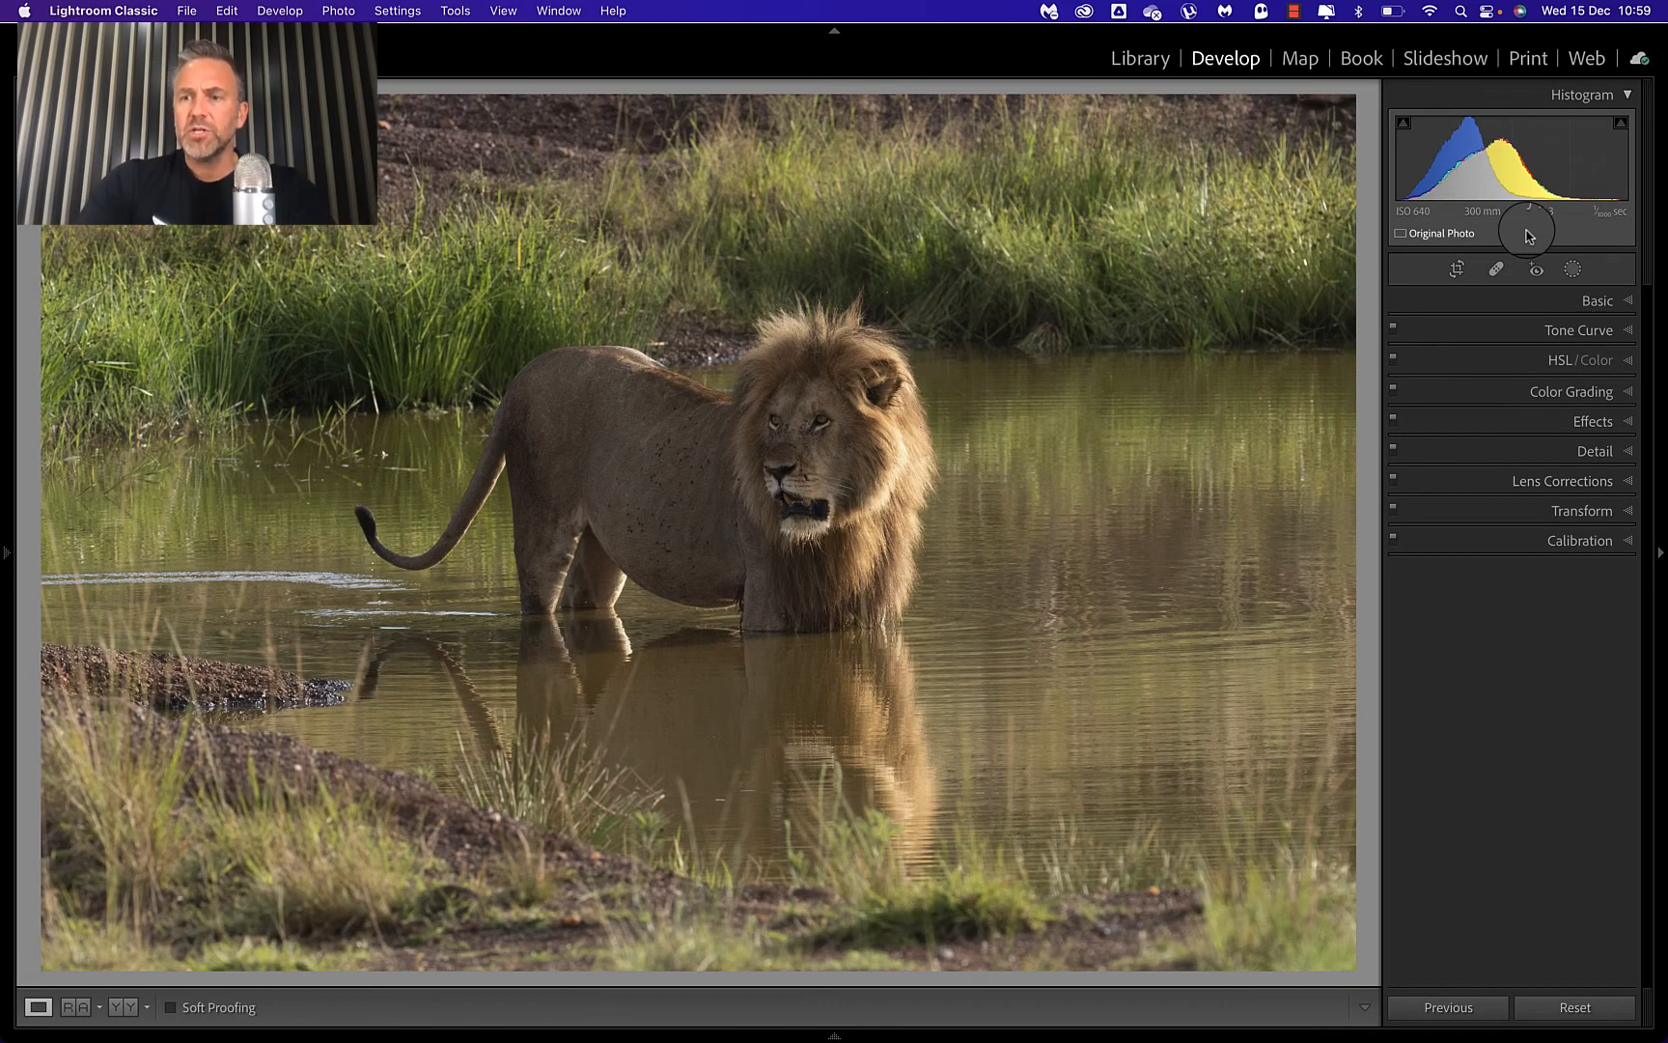
left_click(1573, 268)
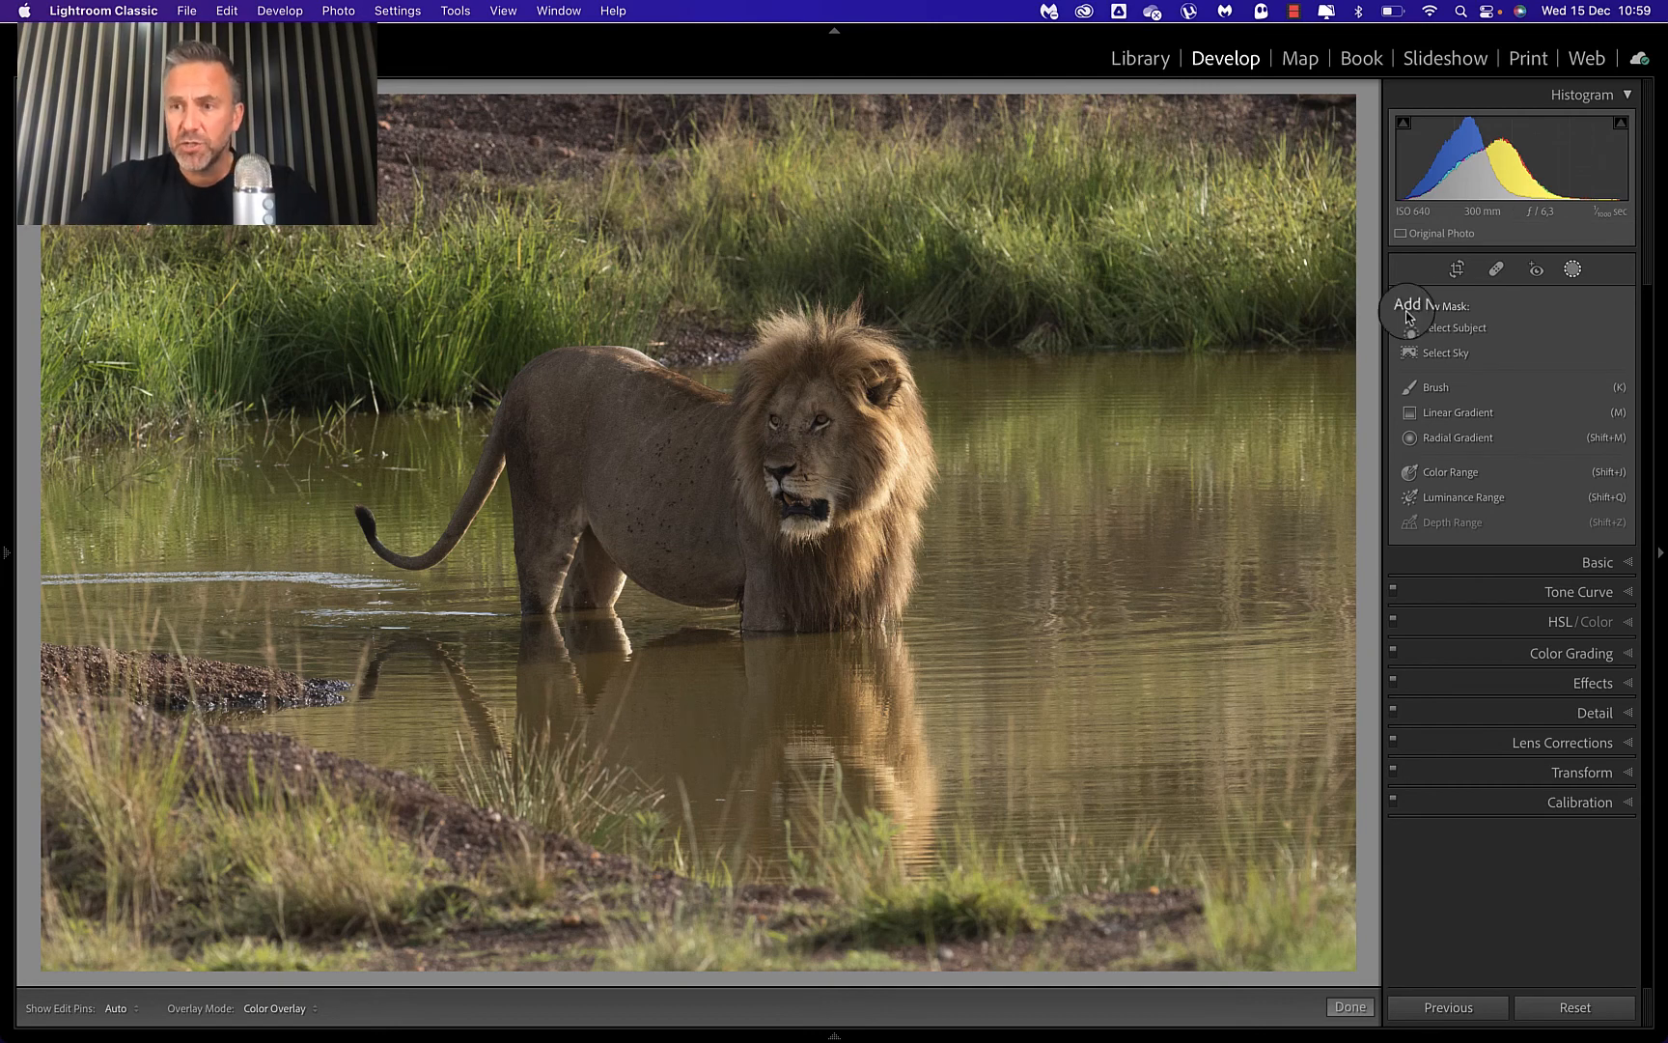
left_click(1465, 330)
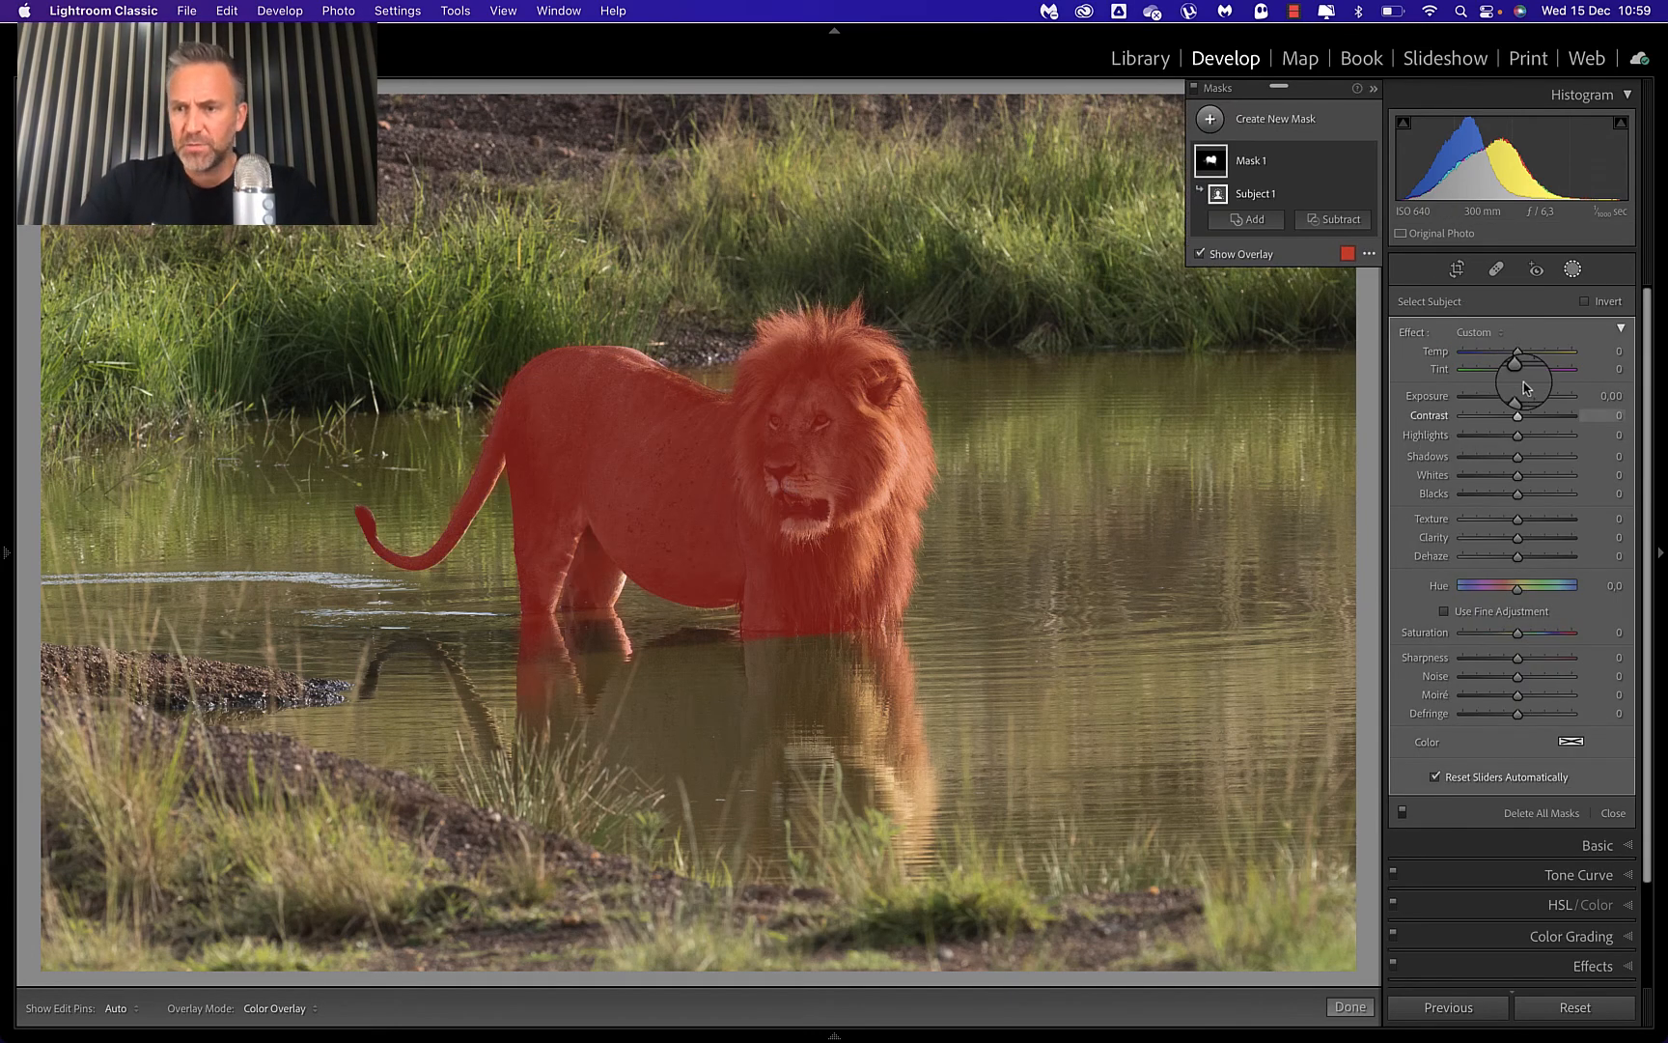
left_click_drag(1518, 401, 1524, 406)
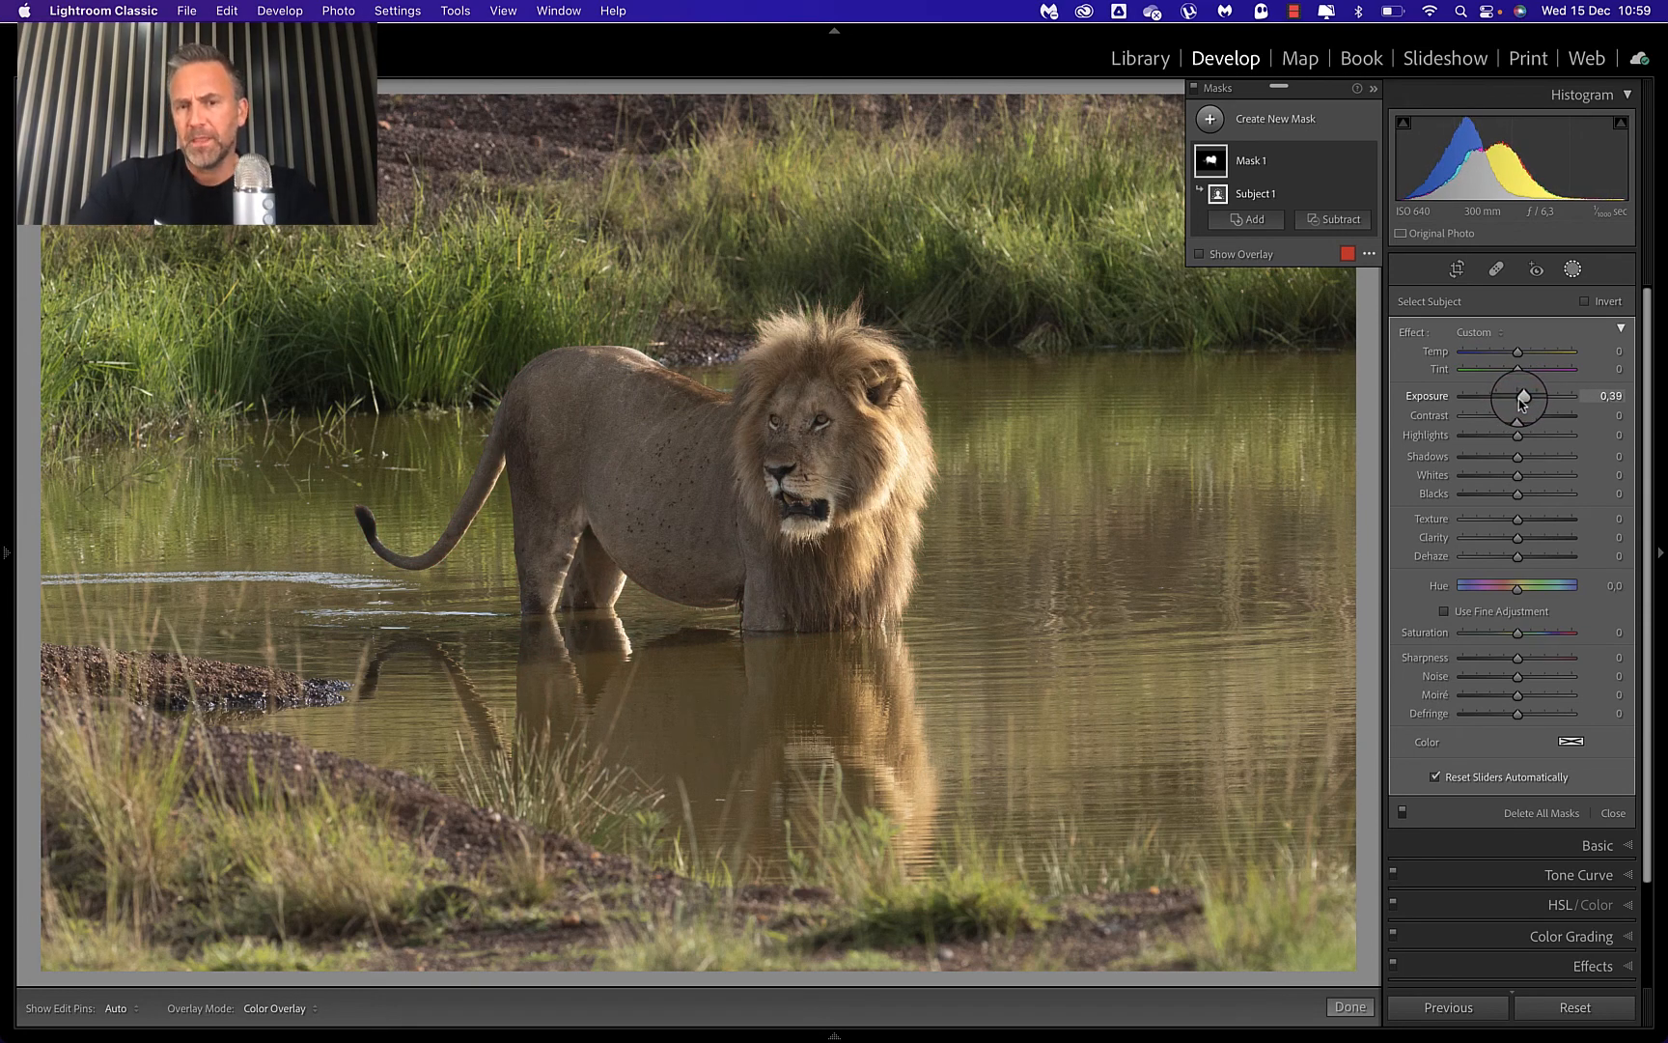
left_click(1210, 119)
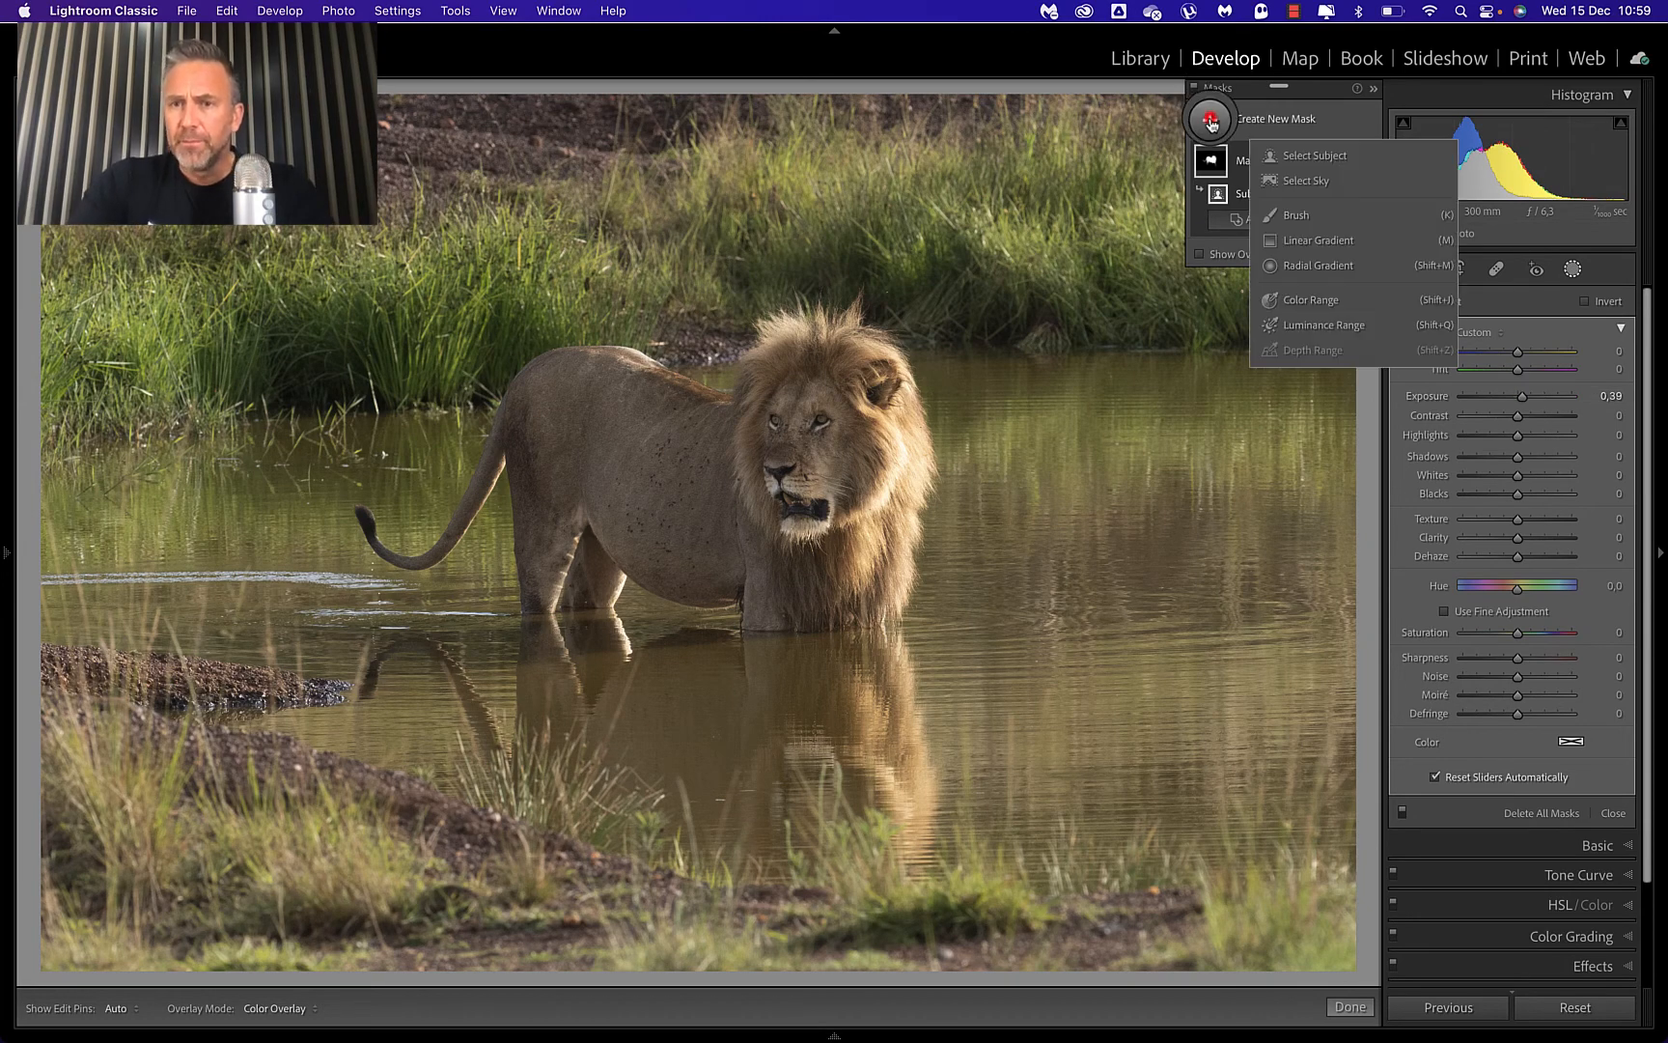
left_click(1296, 214)
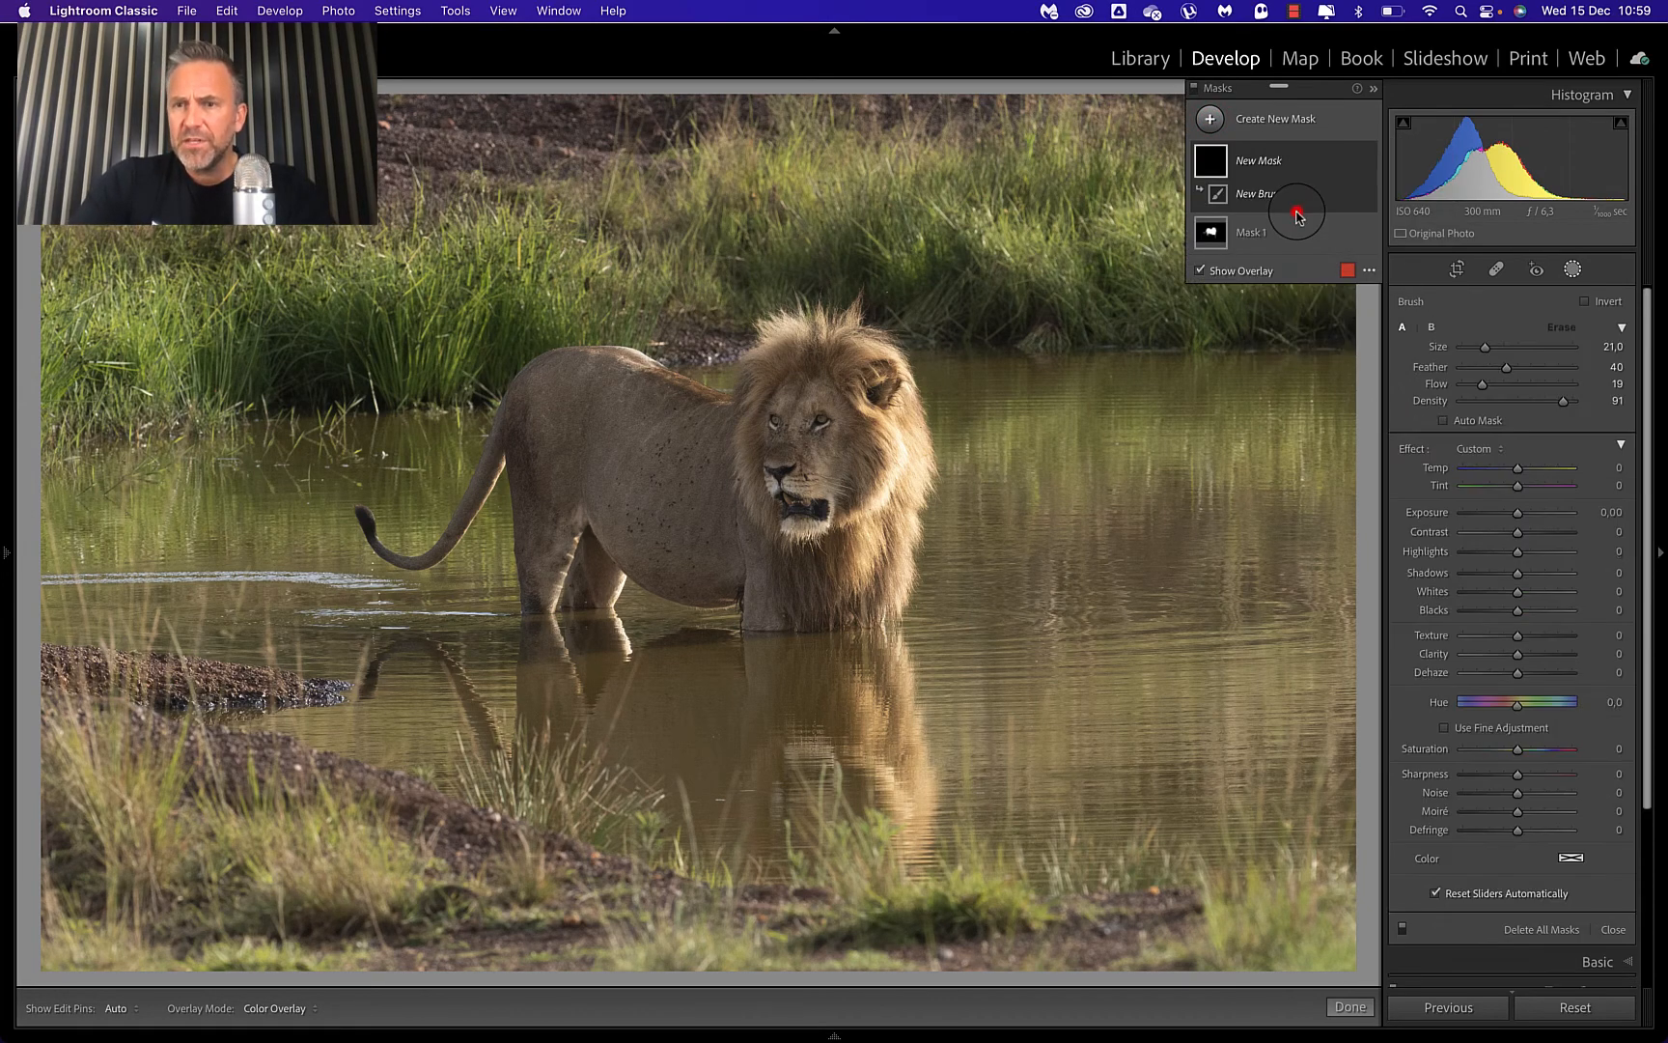
scroll(1023, 415, "down", 5)
key("h")
mouse_move(879, 384)
left_mouse_down()
mouse_move(880, 472)
mouse_move(852, 451)
mouse_move(851, 426)
mouse_move(881, 465)
mouse_move(895, 420)
mouse_move(907, 642)
mouse_move(914, 499)
mouse_move(890, 377)
left_mouse_up()
key("h")
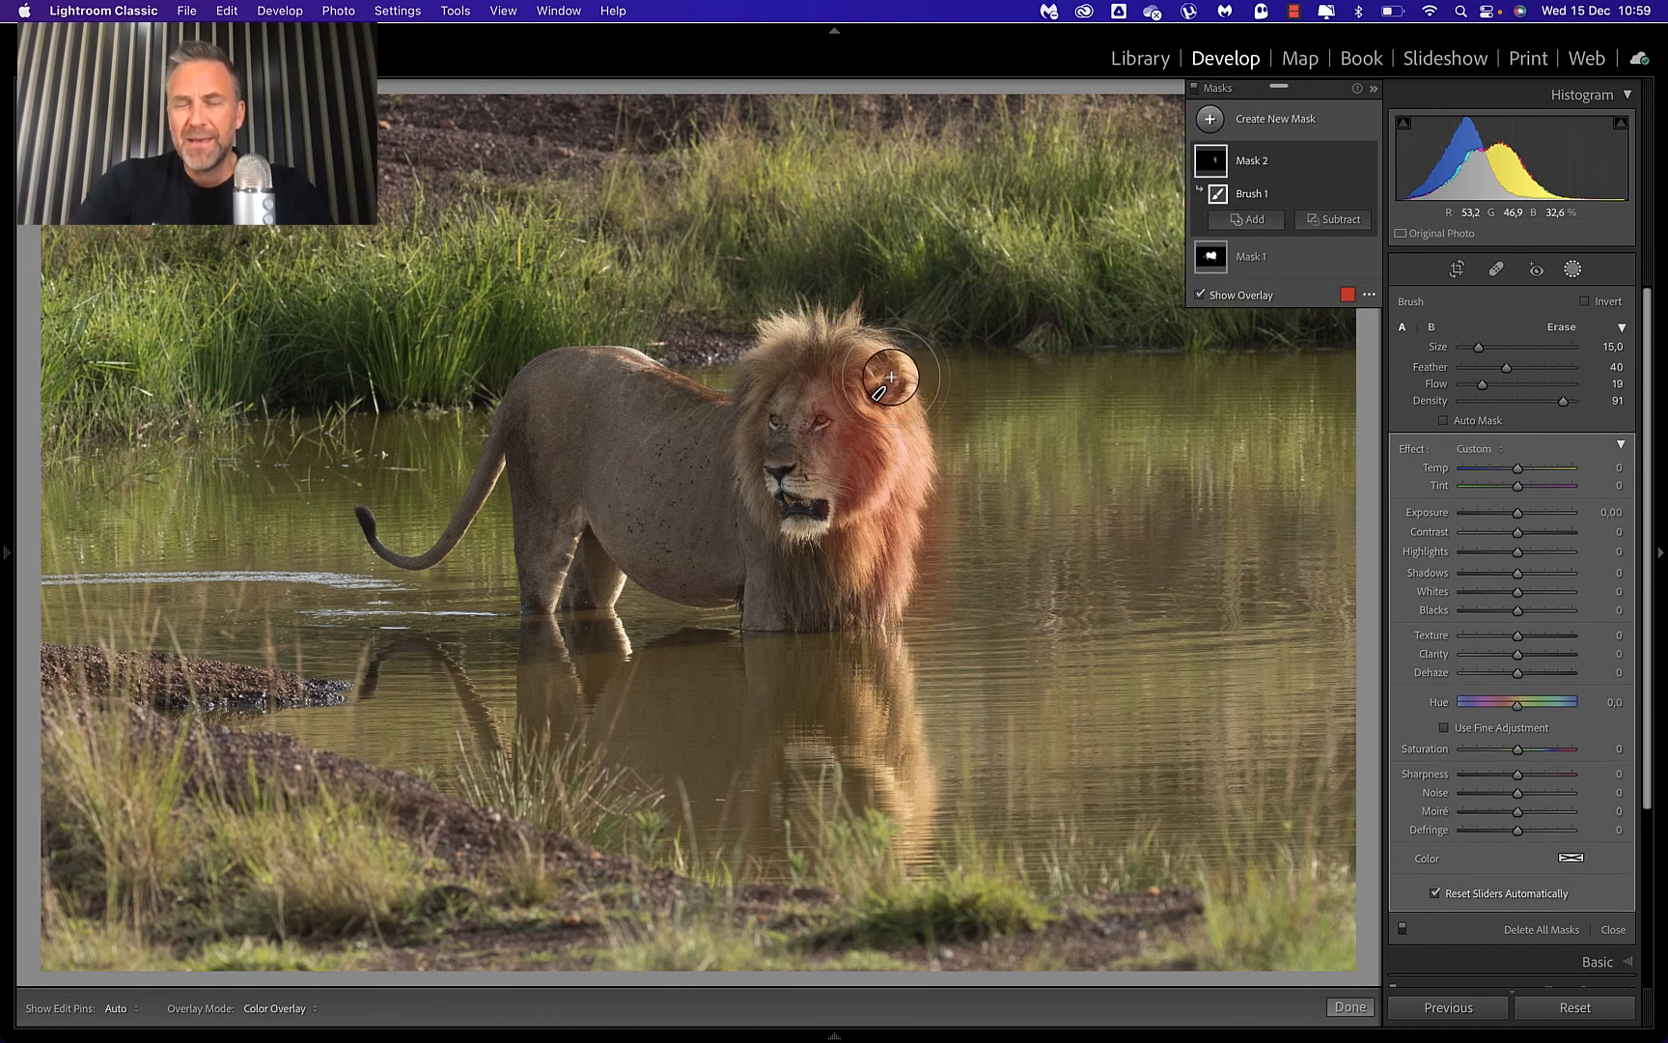
key("super+z")
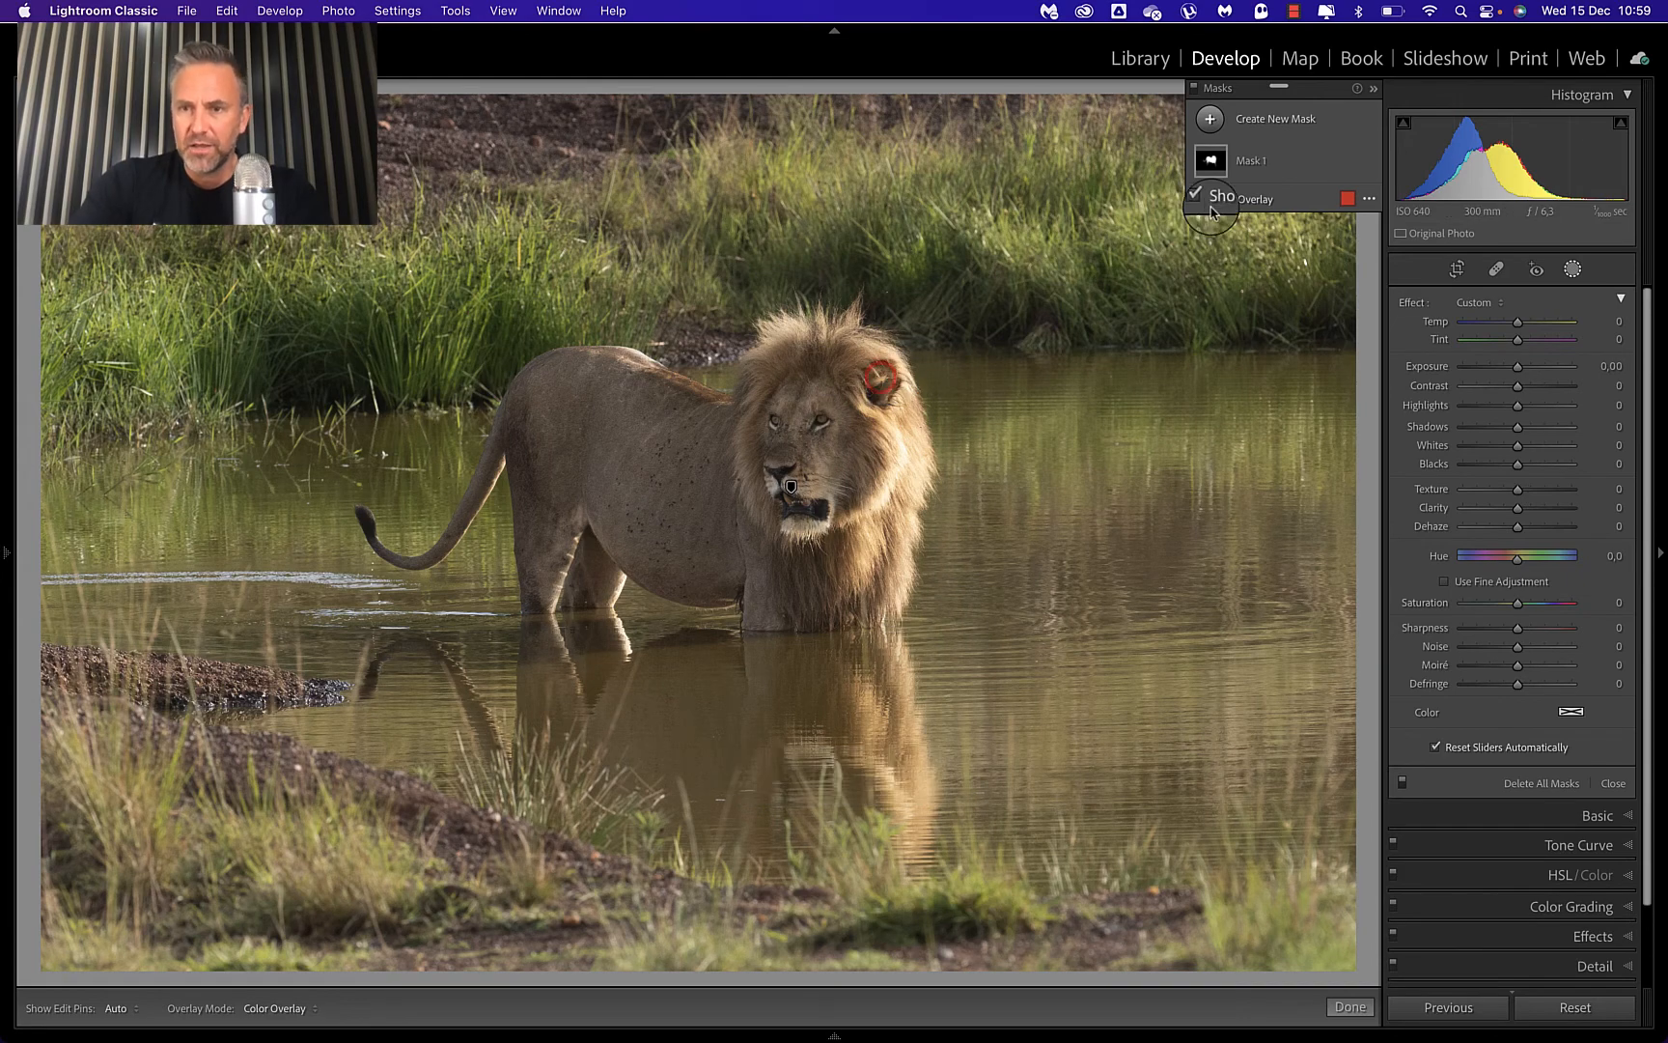
Paint a new size 15 Brush mask over the sunlit side of the lion's mane and set its Exposure to -0.85.
left_click(1212, 133)
left_click(1295, 217)
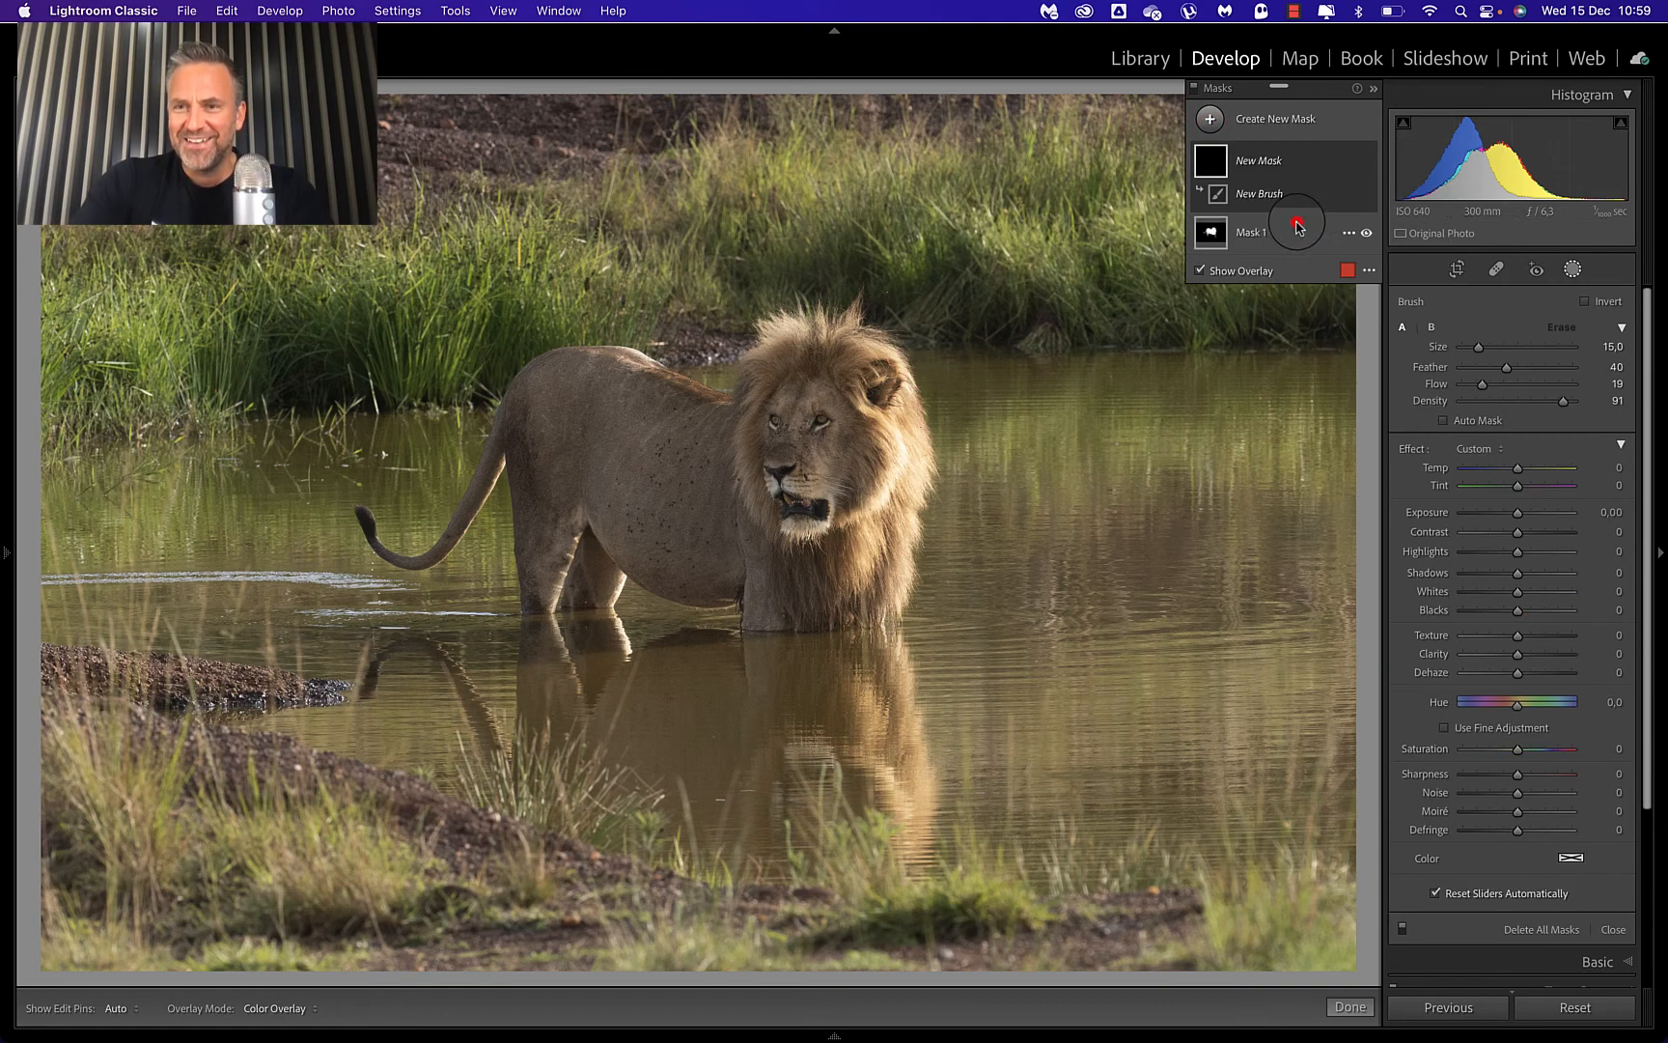
mouse_move(905, 355)
left_mouse_down()
mouse_move(901, 456)
mouse_move(883, 397)
mouse_move(900, 565)
mouse_move(911, 516)
mouse_move(856, 382)
mouse_move(868, 351)
mouse_move(893, 584)
mouse_move(867, 397)
mouse_move(904, 595)
left_mouse_up()
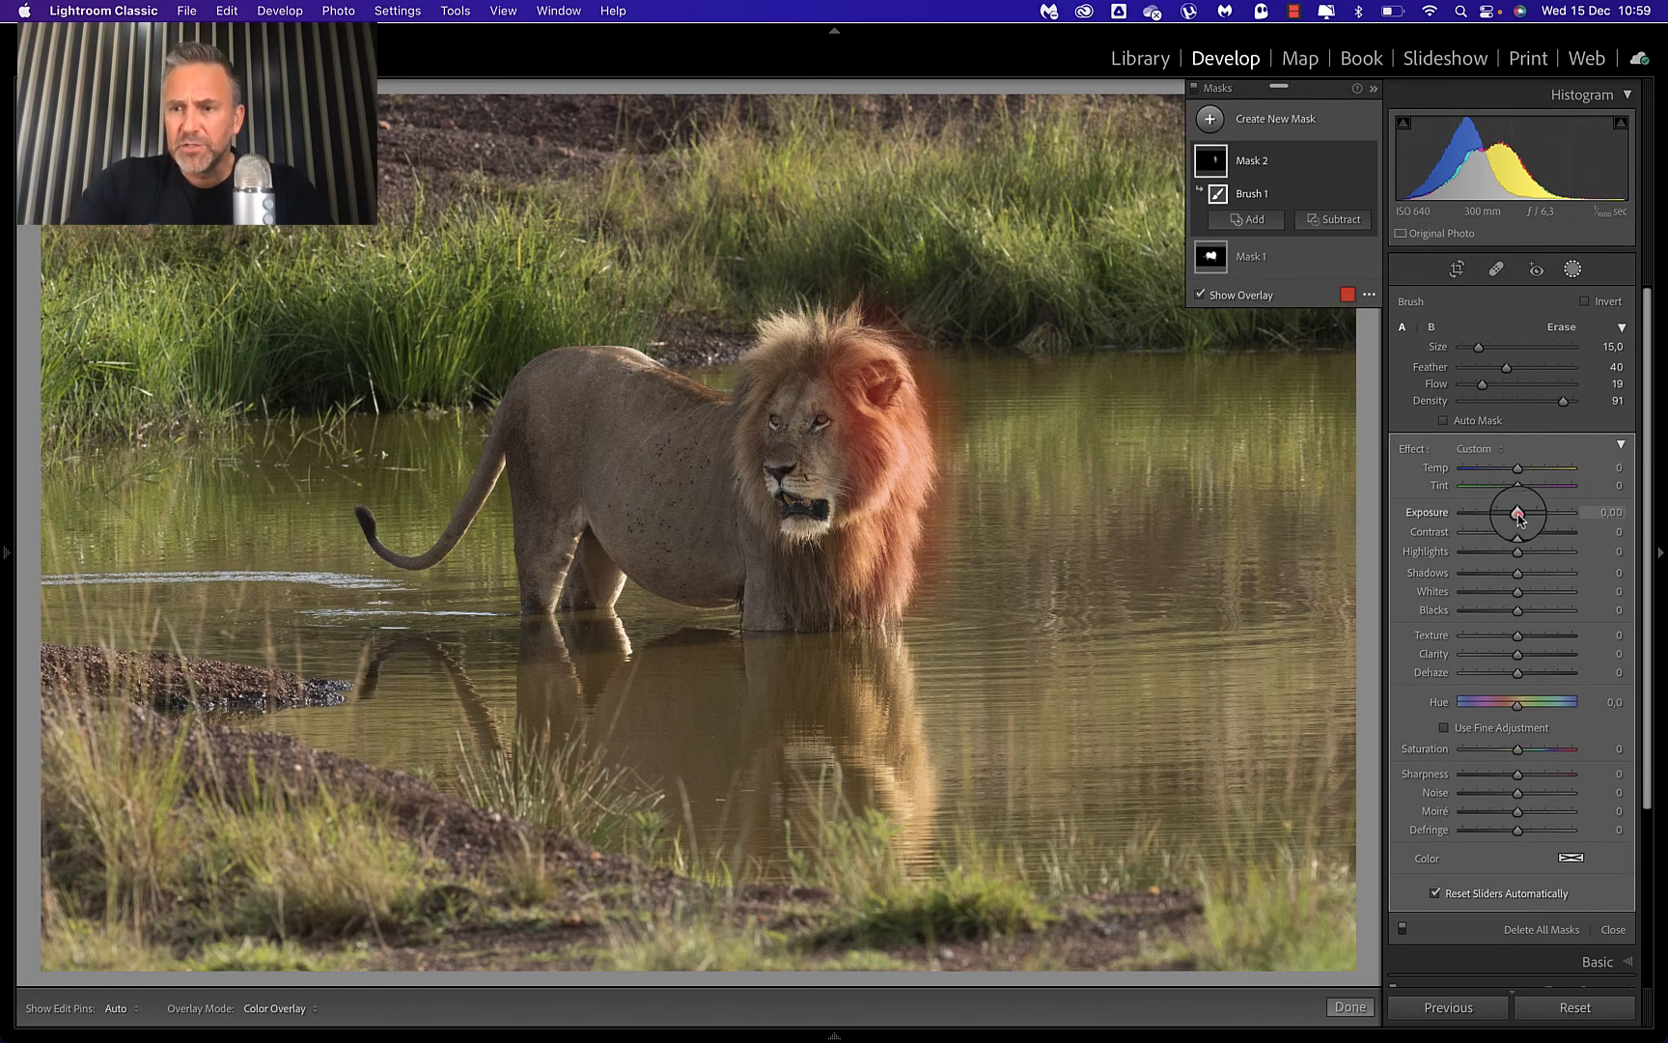
left_click_drag(1518, 512, 1511, 518)
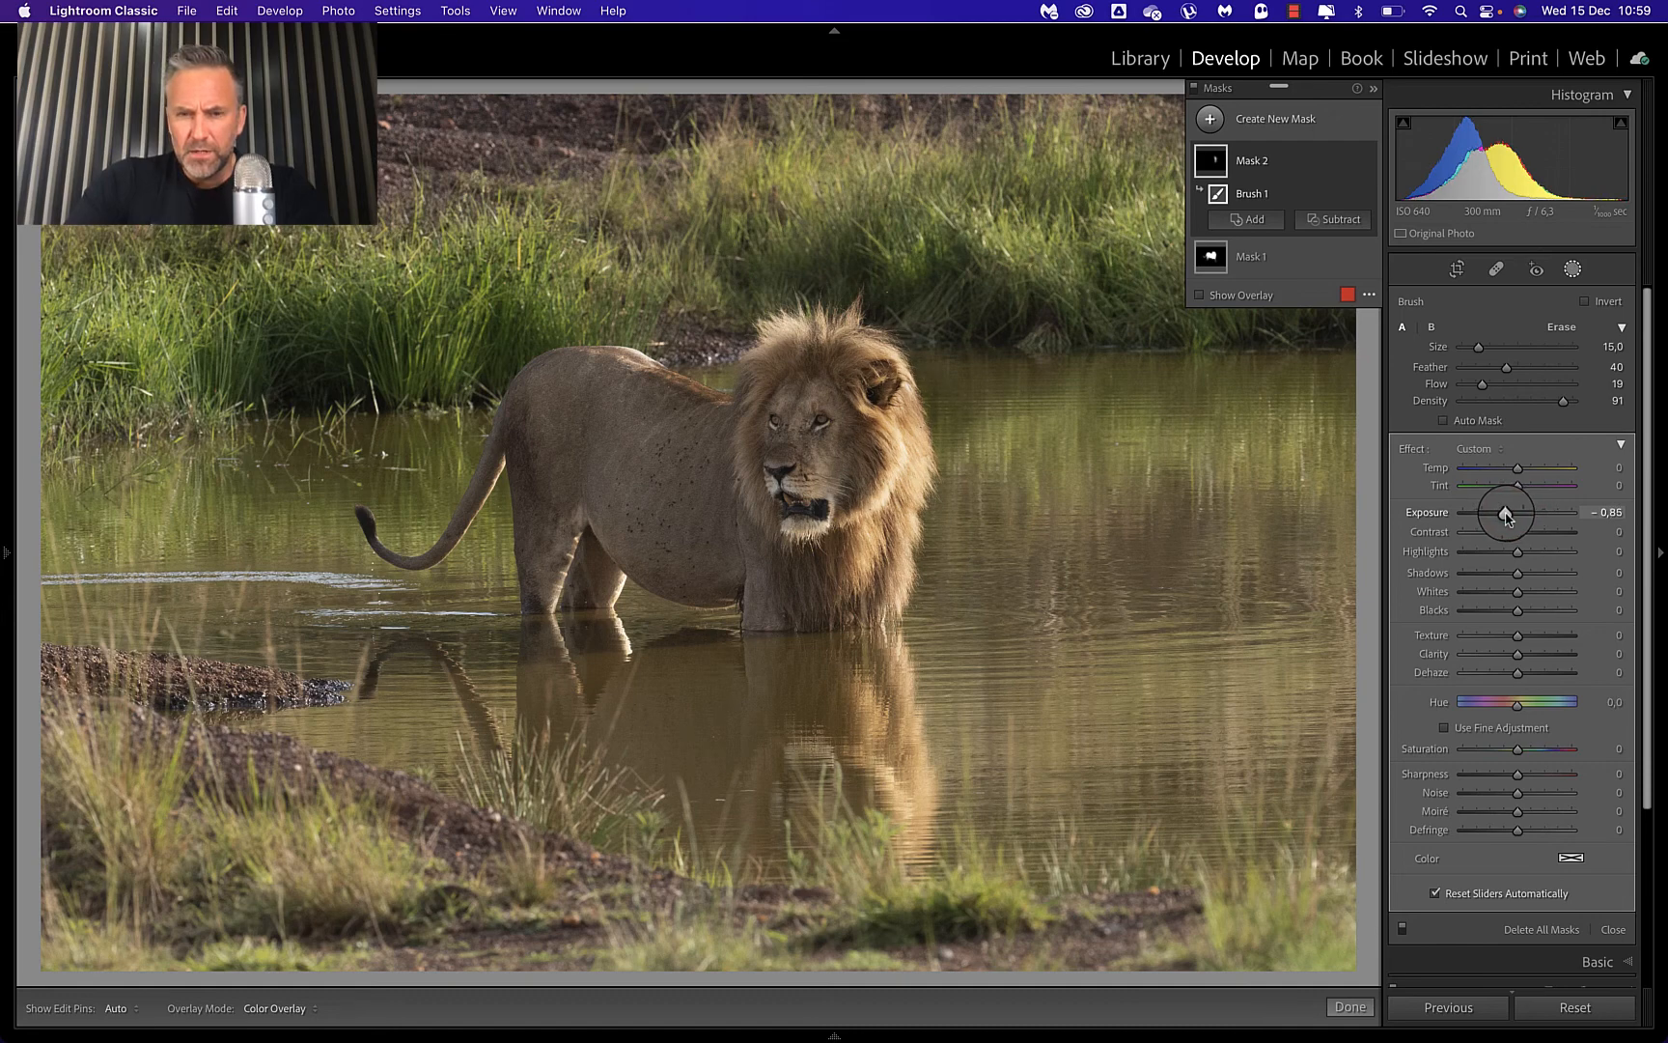
Set the Exposure of the lion's Select Subject mask to 0.31.
left_click(1292, 256)
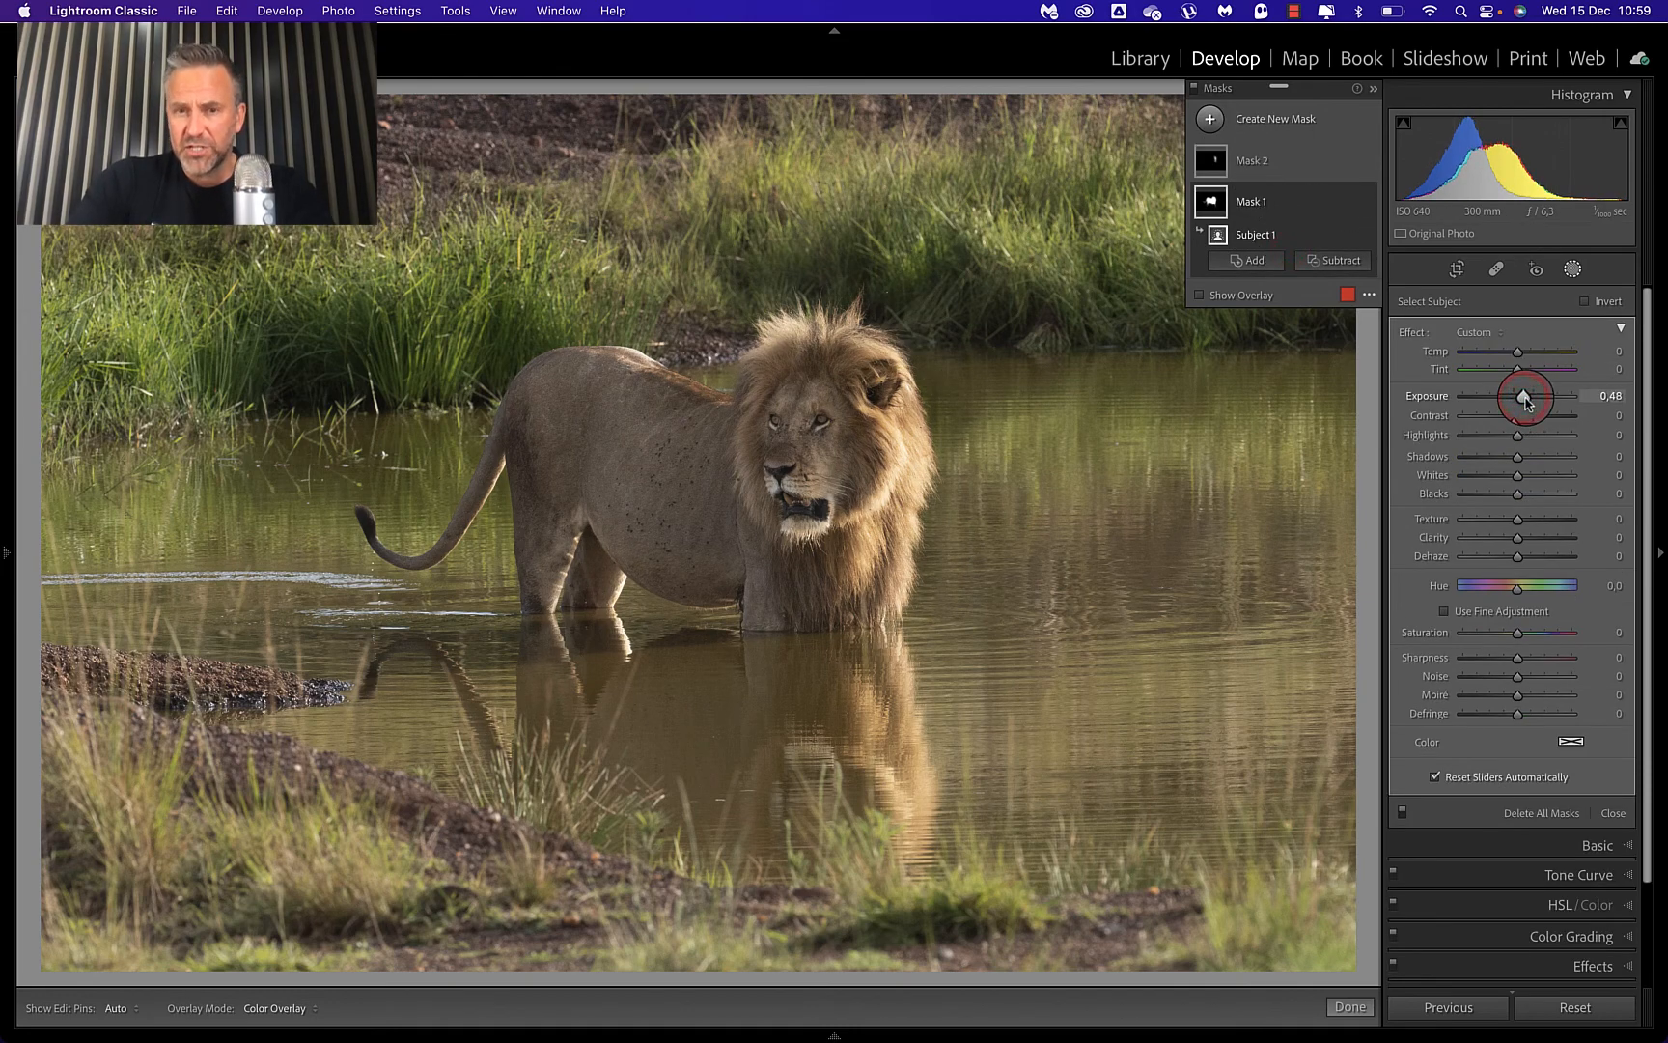
left_click_drag(1525, 400, 1521, 394)
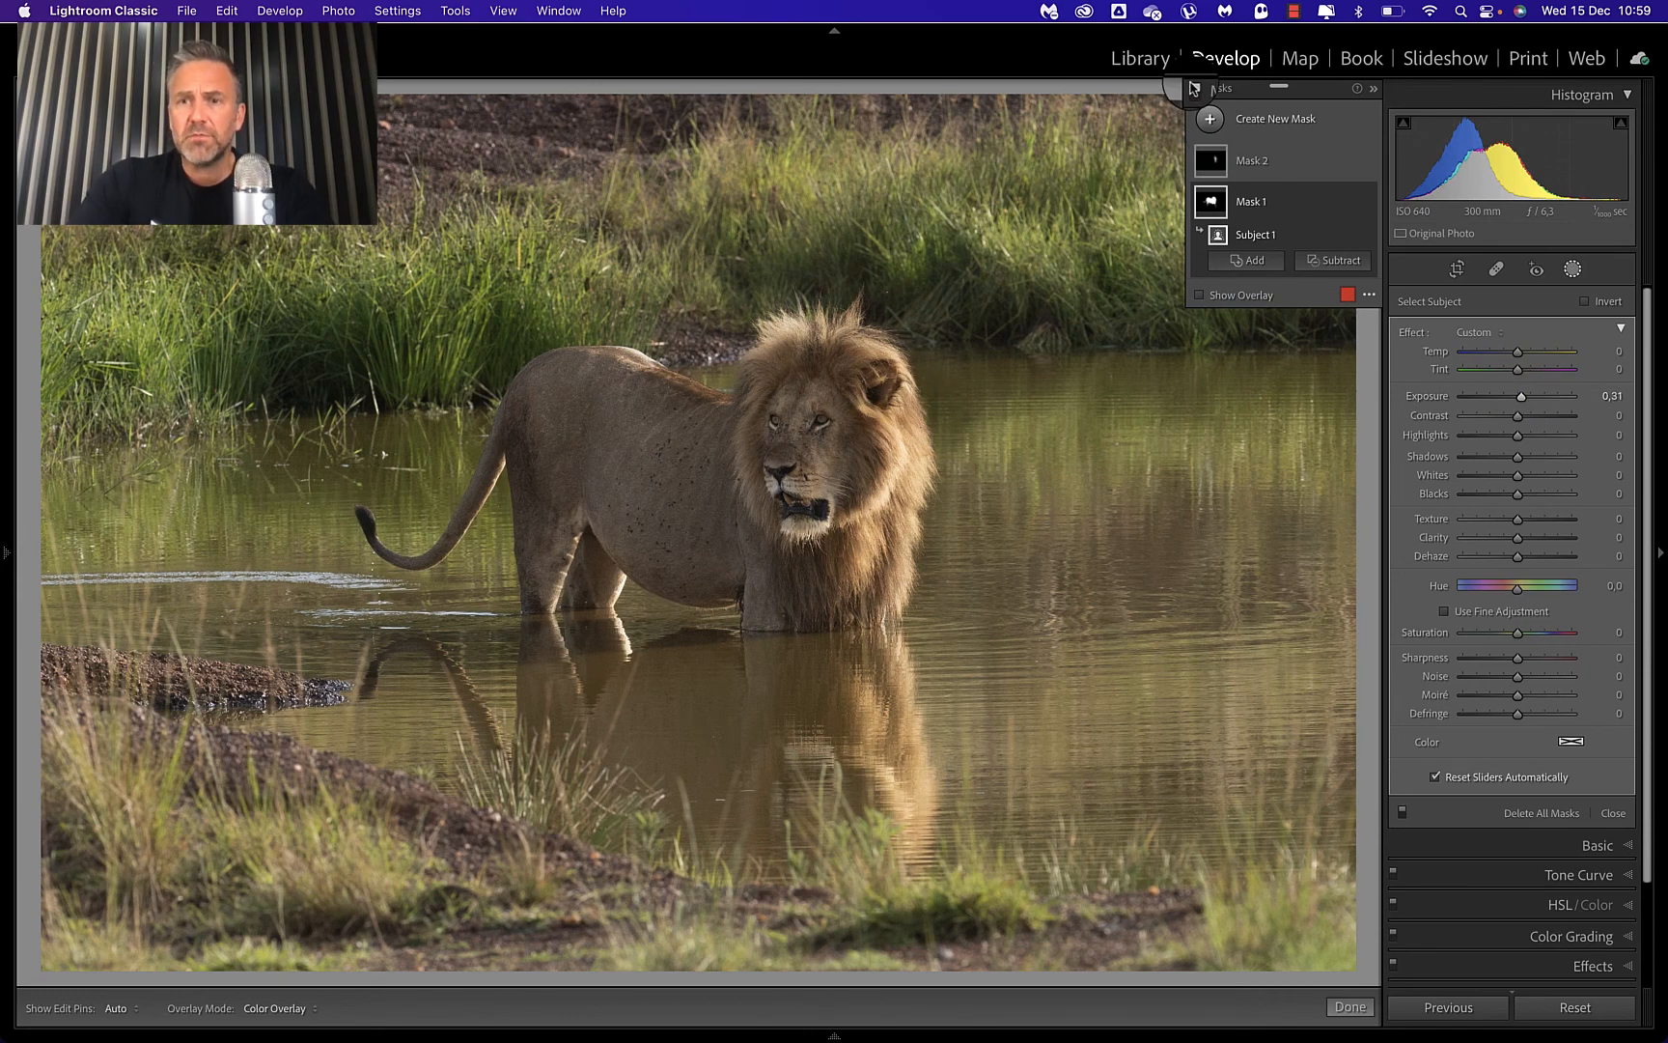
Switch all masks off and on repeatedly to compare the male lion photo, and close the masking tools.
left_click(1196, 94)
left_click(1196, 94)
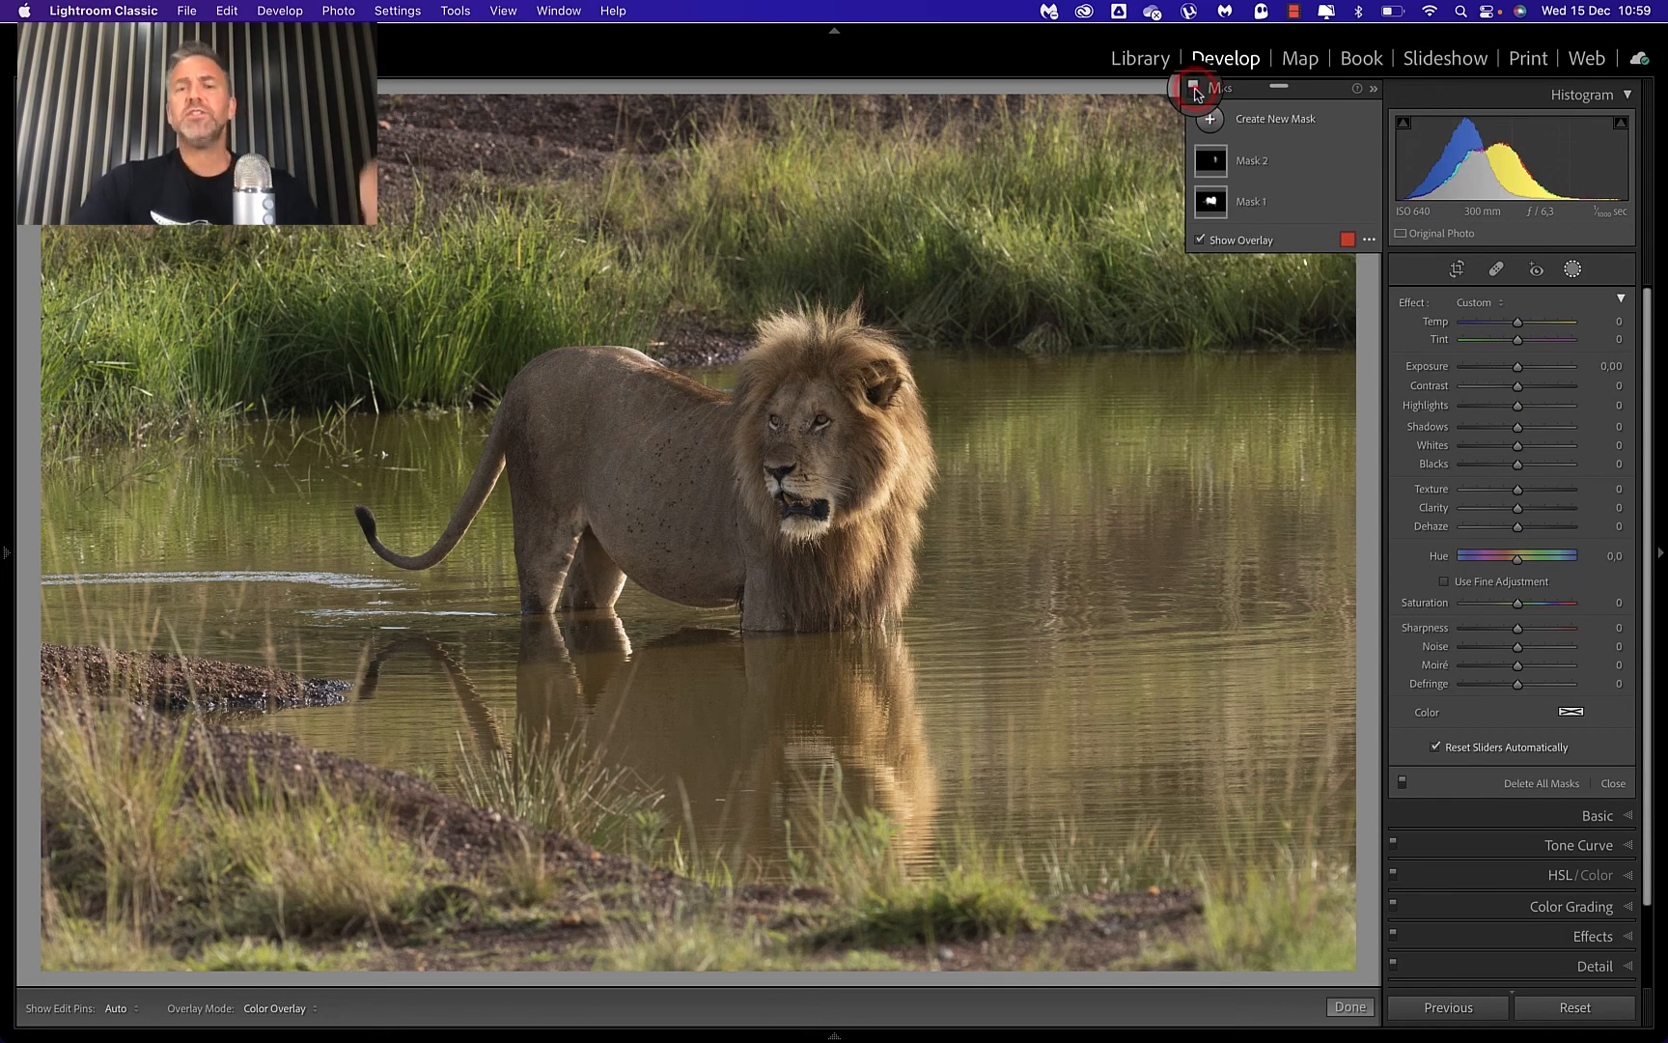
left_click(1196, 94)
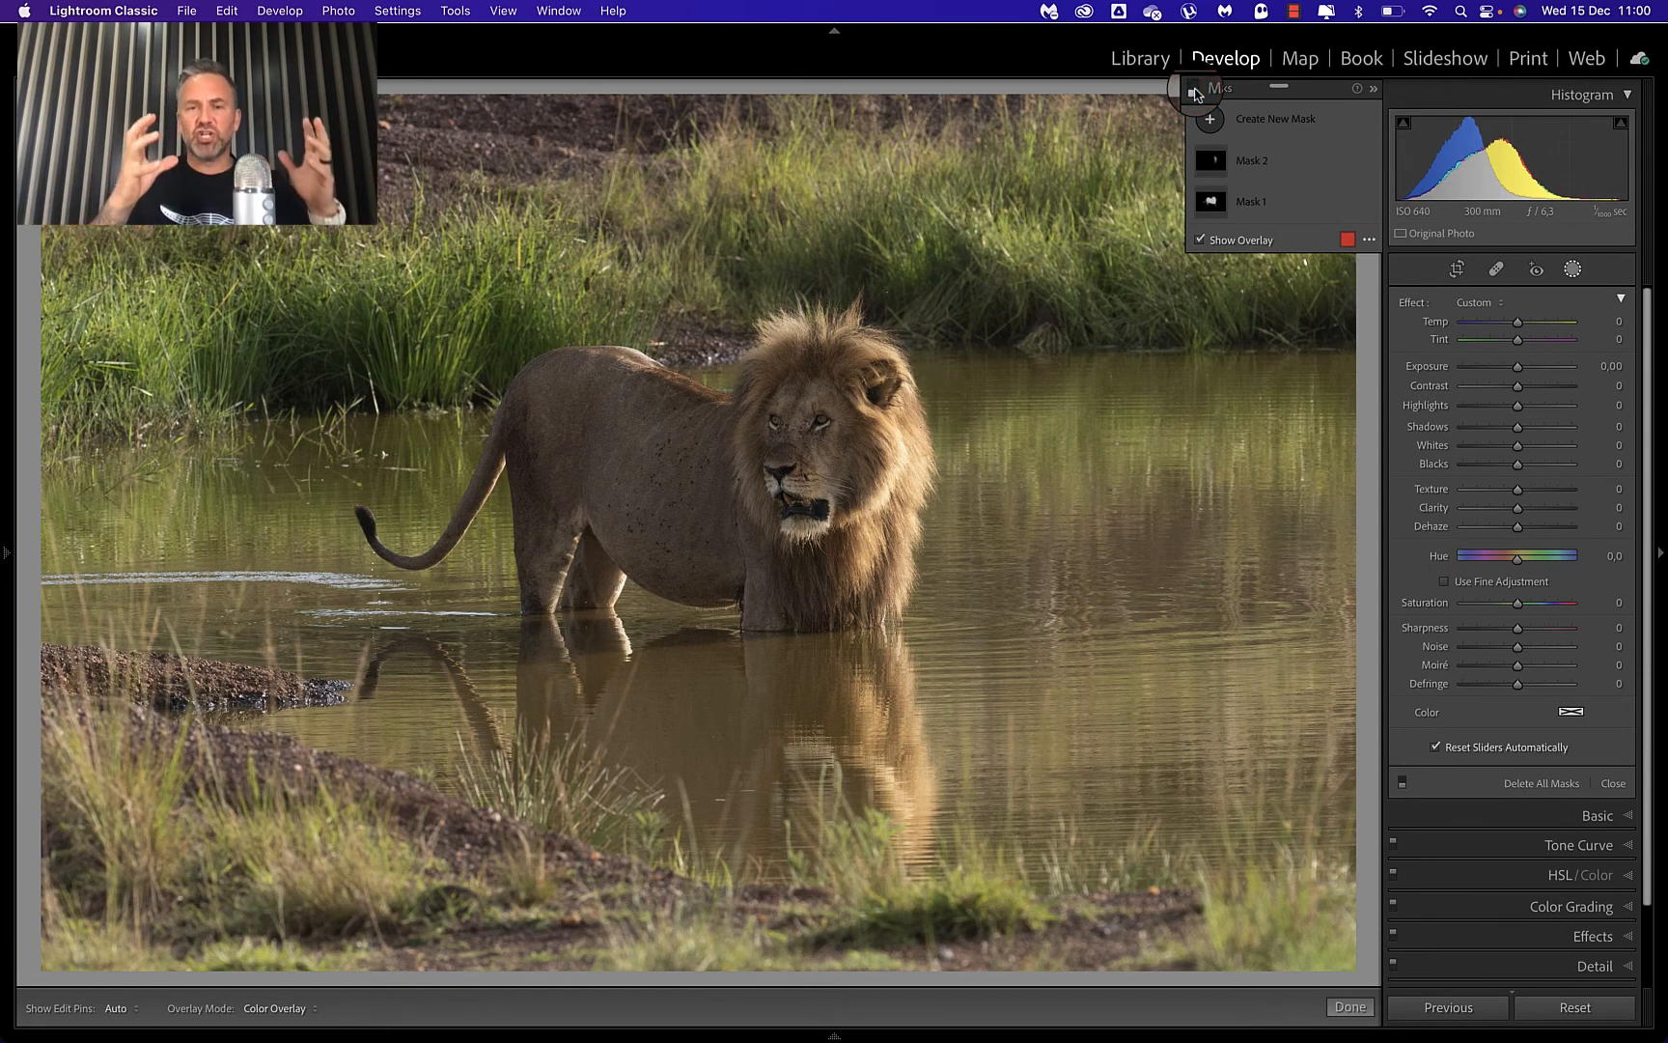
left_click(1196, 94)
left_click(1196, 93)
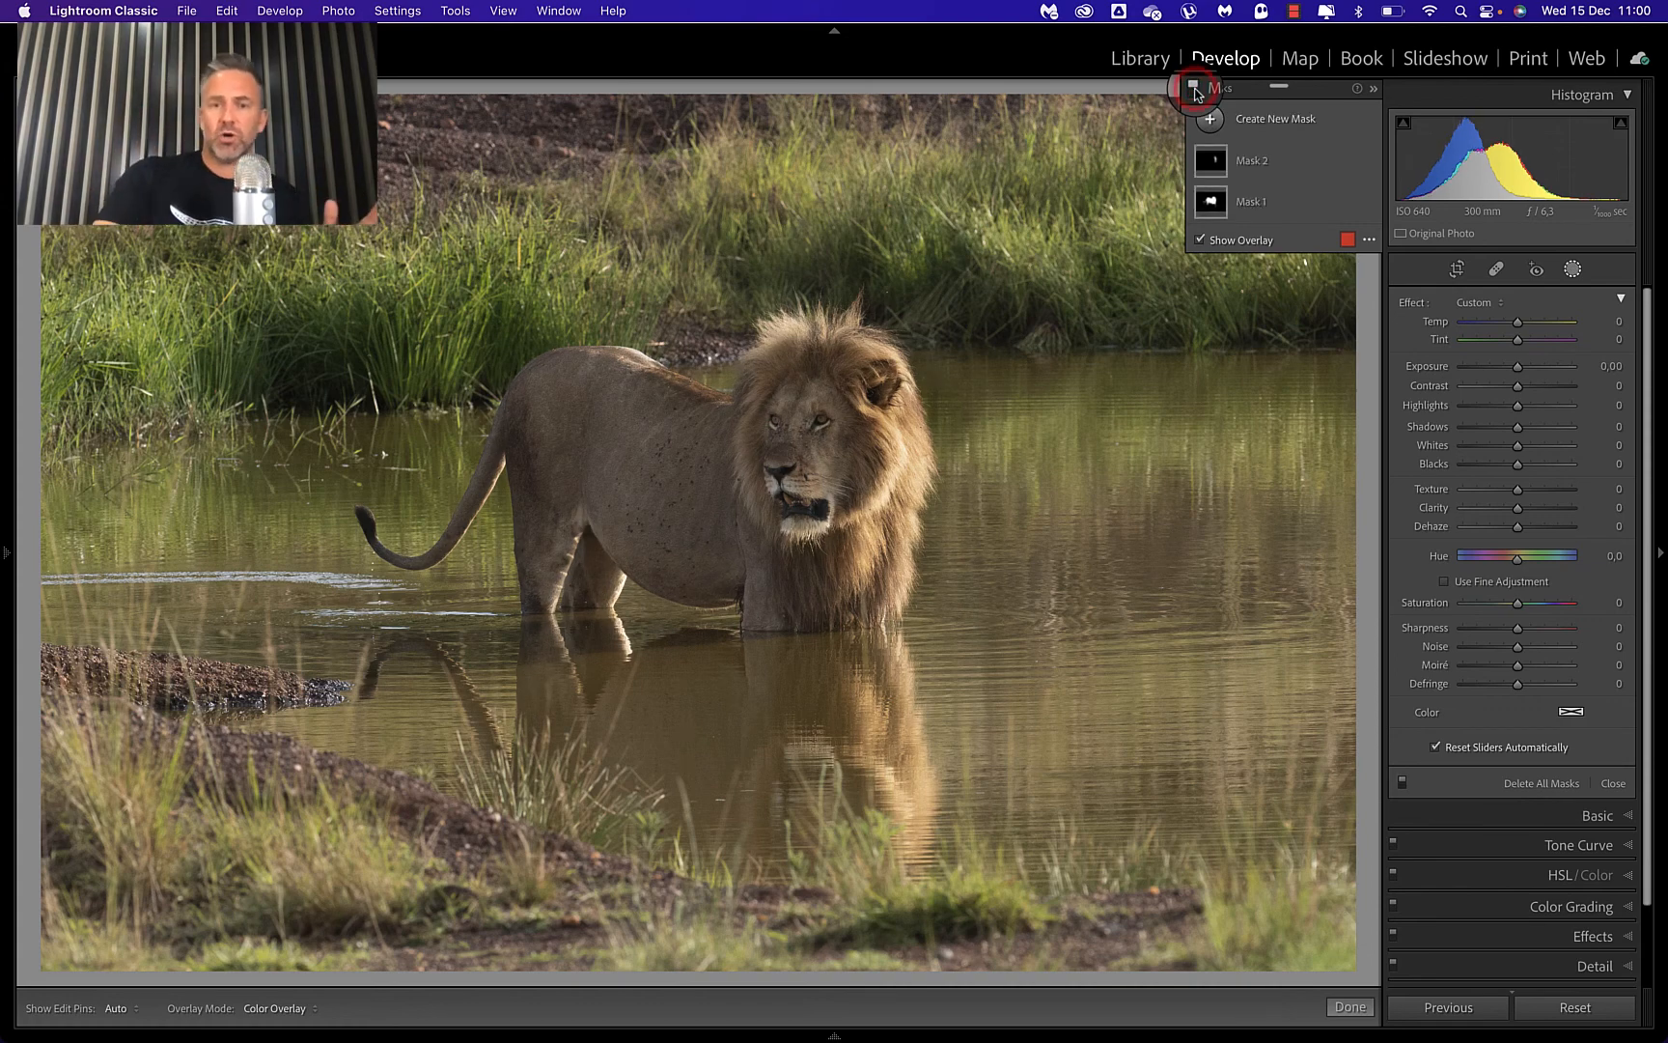
left_click(1196, 93)
left_click(1196, 94)
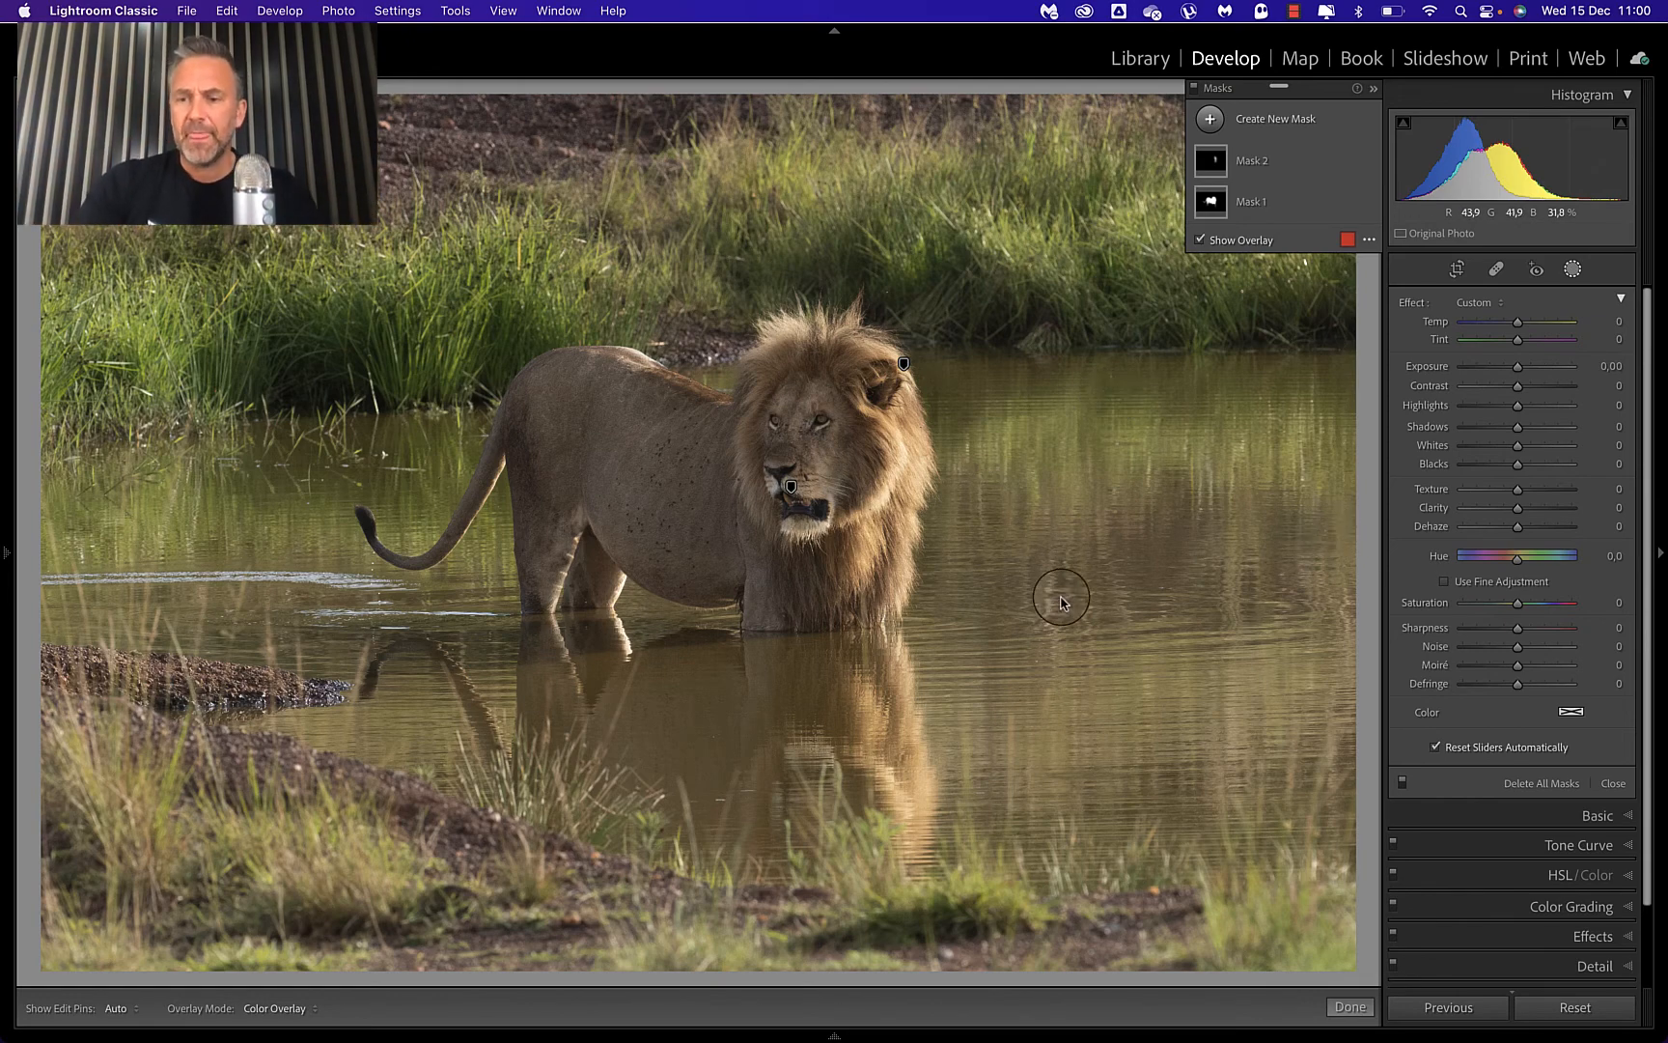
left_click(1573, 269)
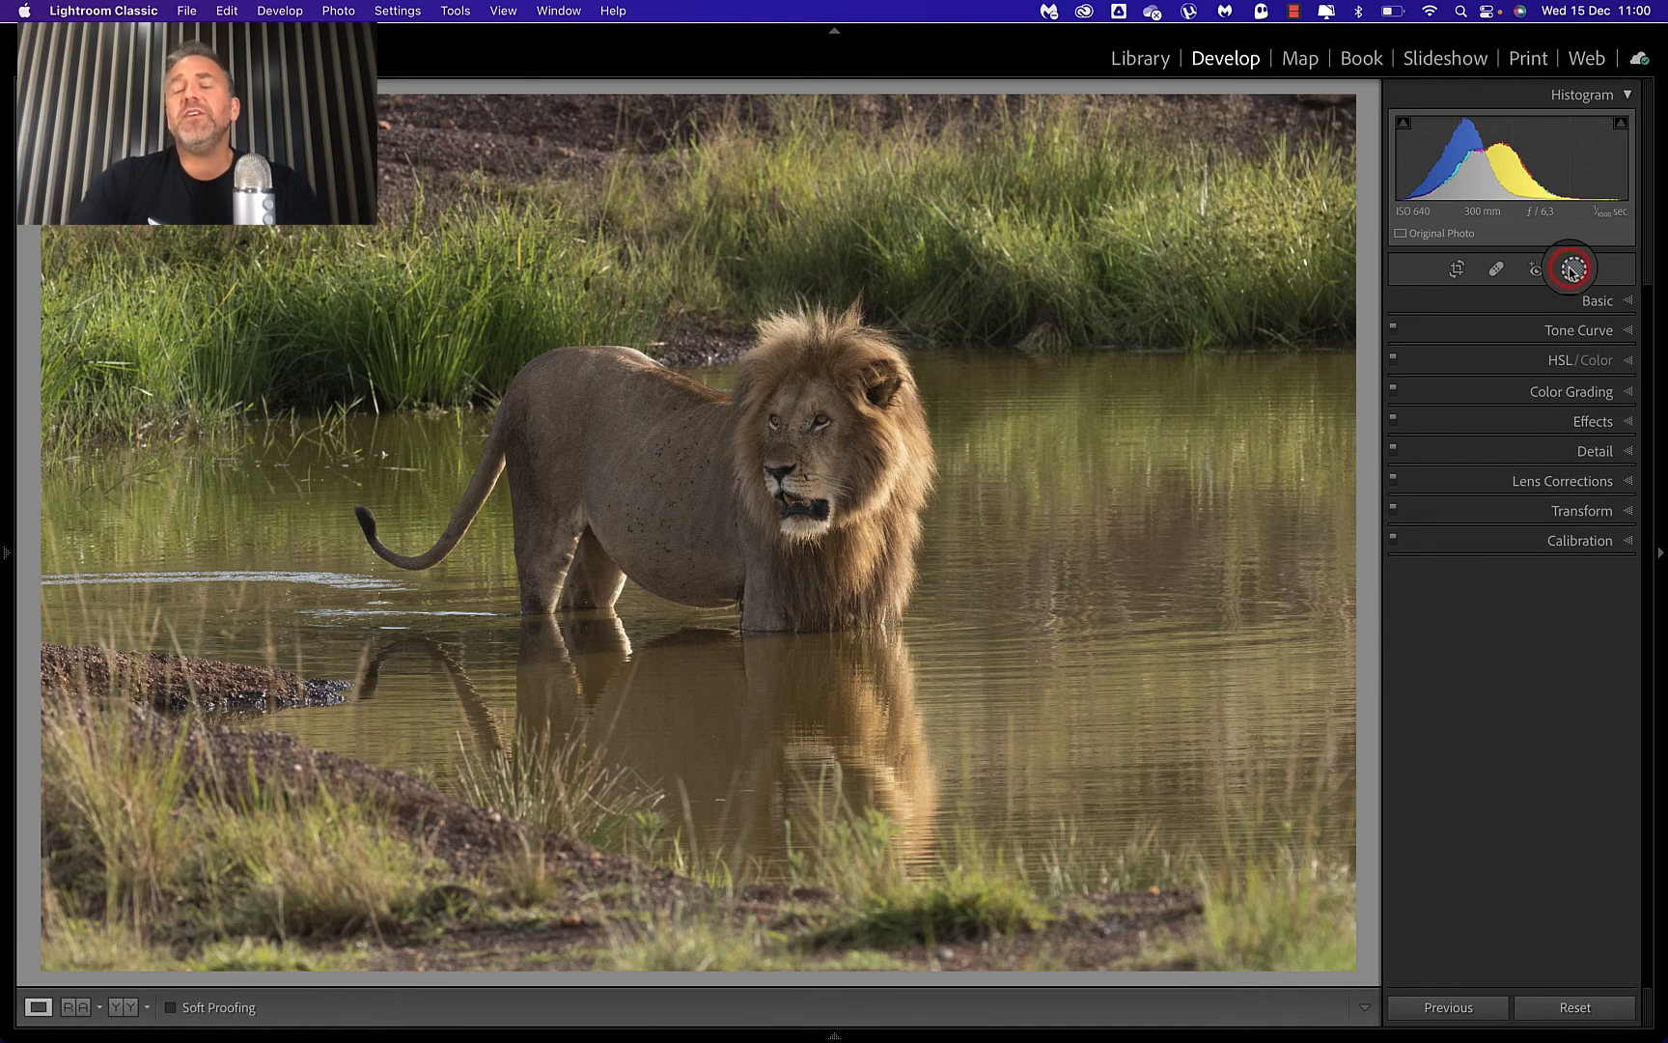